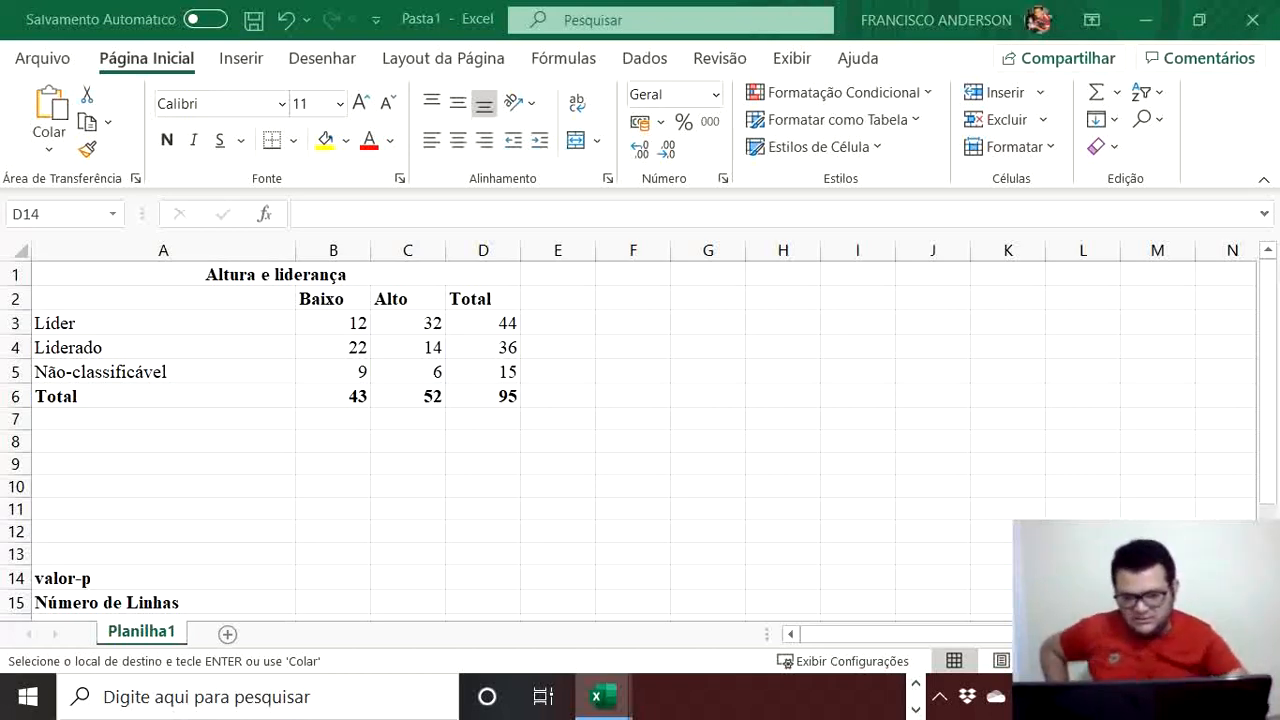
Step: Insert a blank row above the "Altura e liderança" title and merge and centre cells A1:D1
click(12, 274)
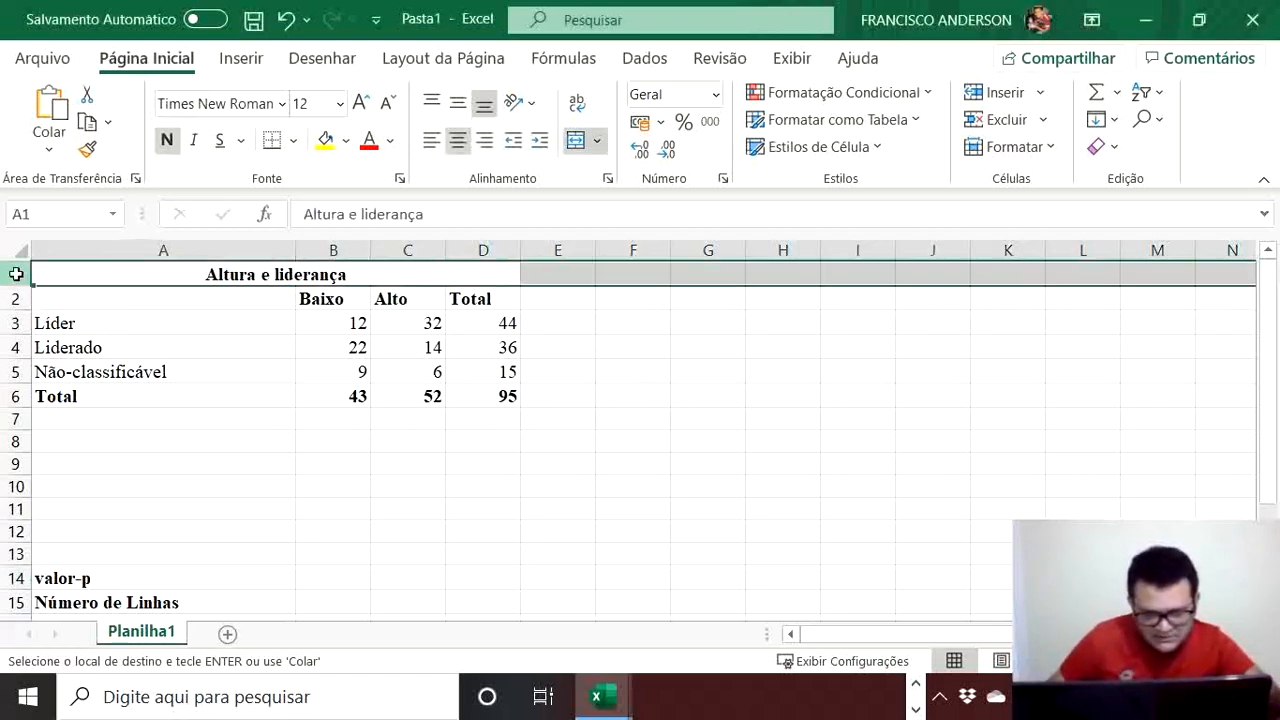
right_click(12, 274)
click(106, 447)
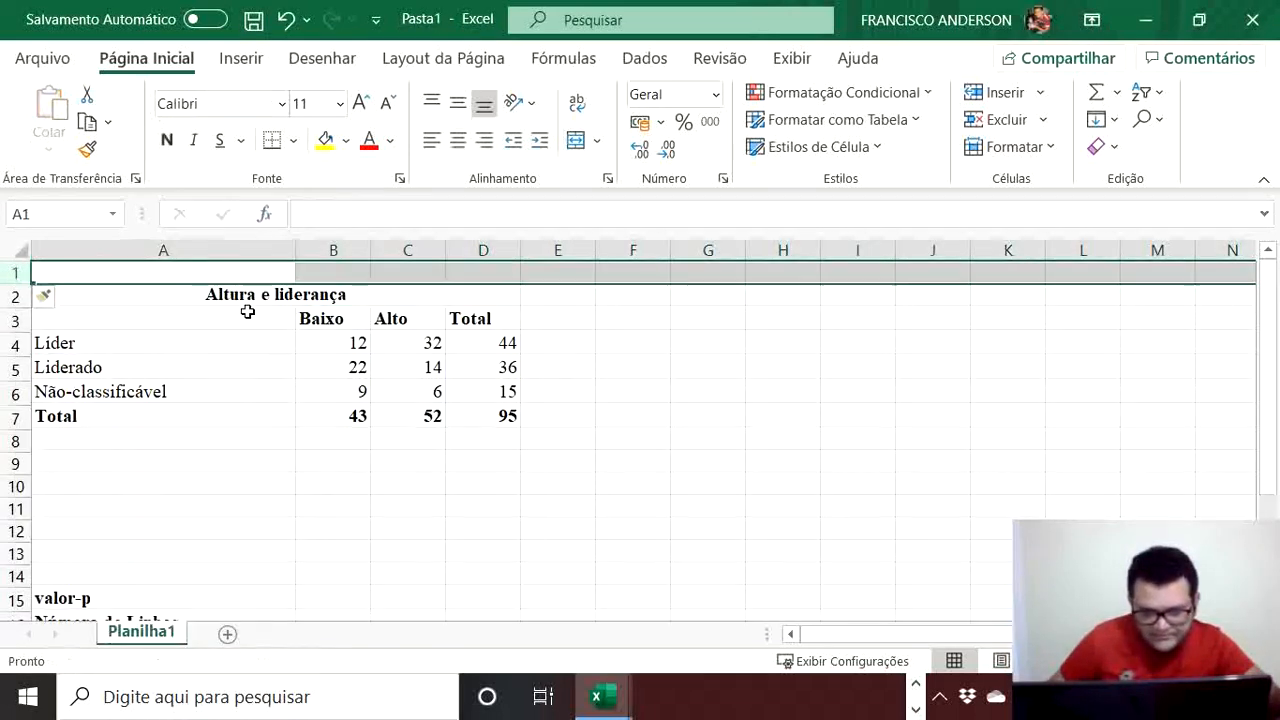
drag(228, 276, 129, 263)
click(576, 140)
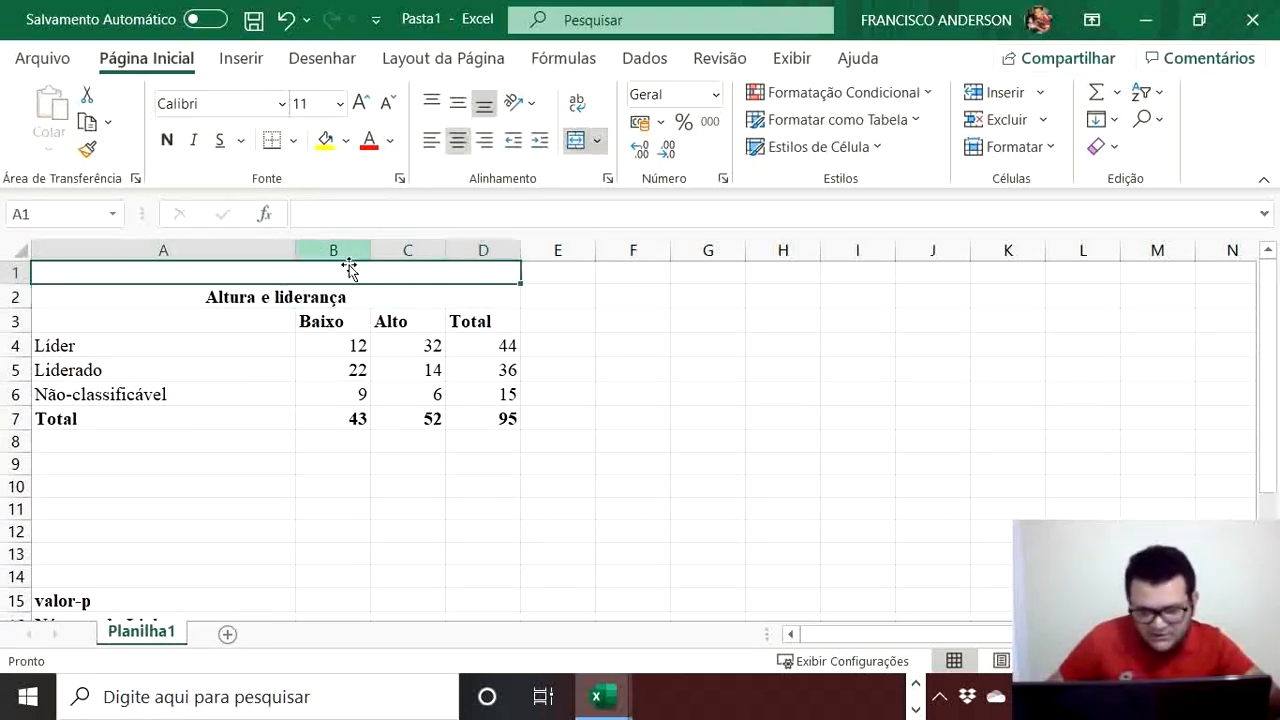
Step: Enter the heading "Observado" in the merged cell A1
double_click(332, 272)
text(O)
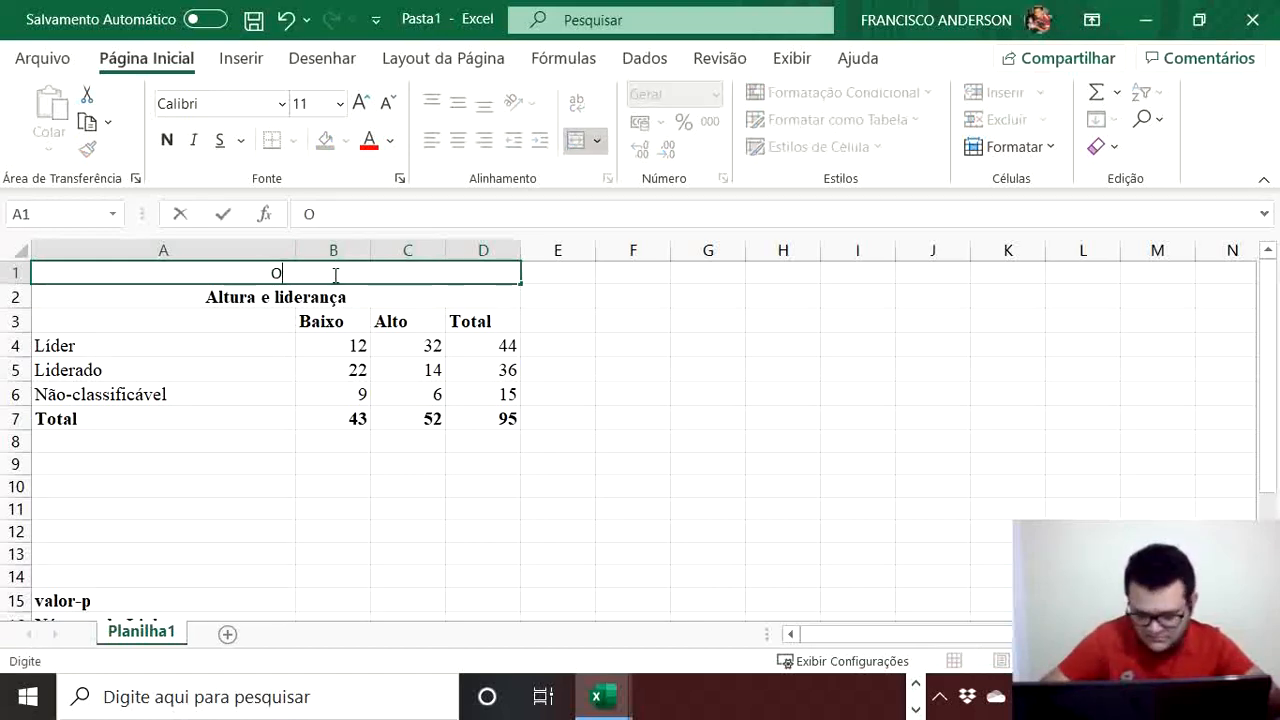
text(bservado)
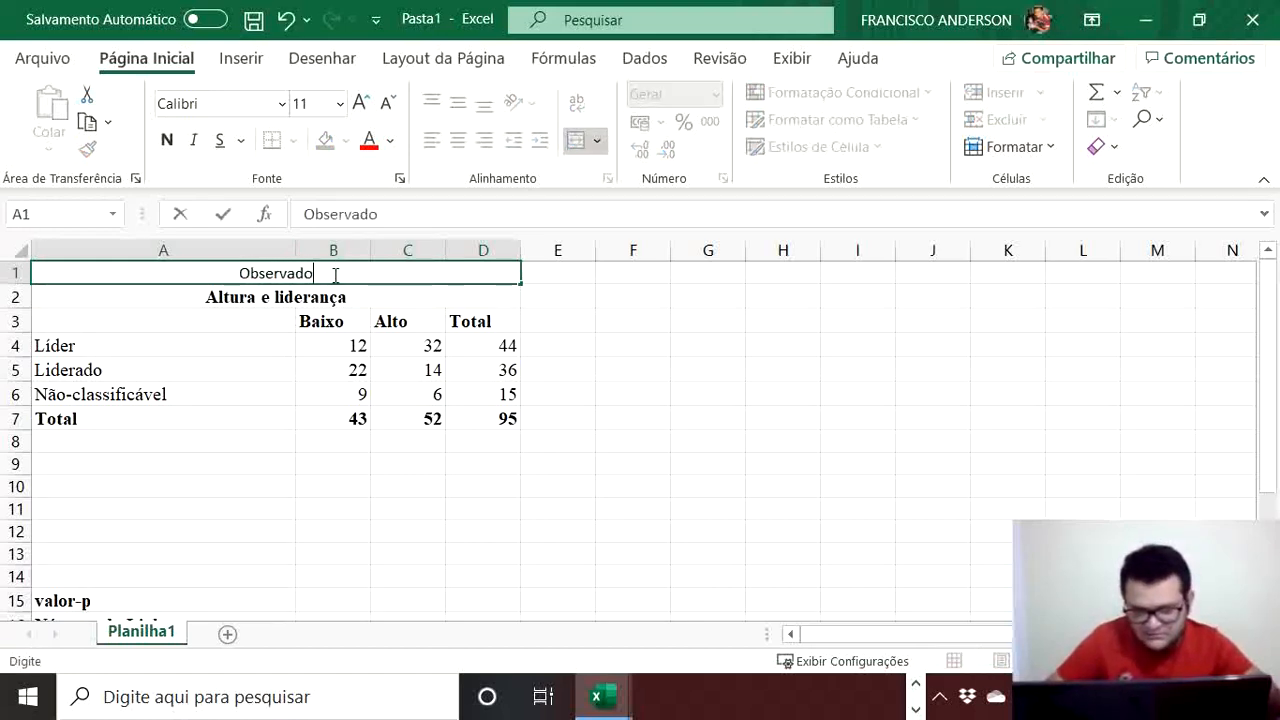
key(Return)
Step: Enter the label "Esperado" in cell A8, directly below the table's Total row
key(Down)
key(Down)
key(Down)
key(Down)
key(Down)
key(Down)
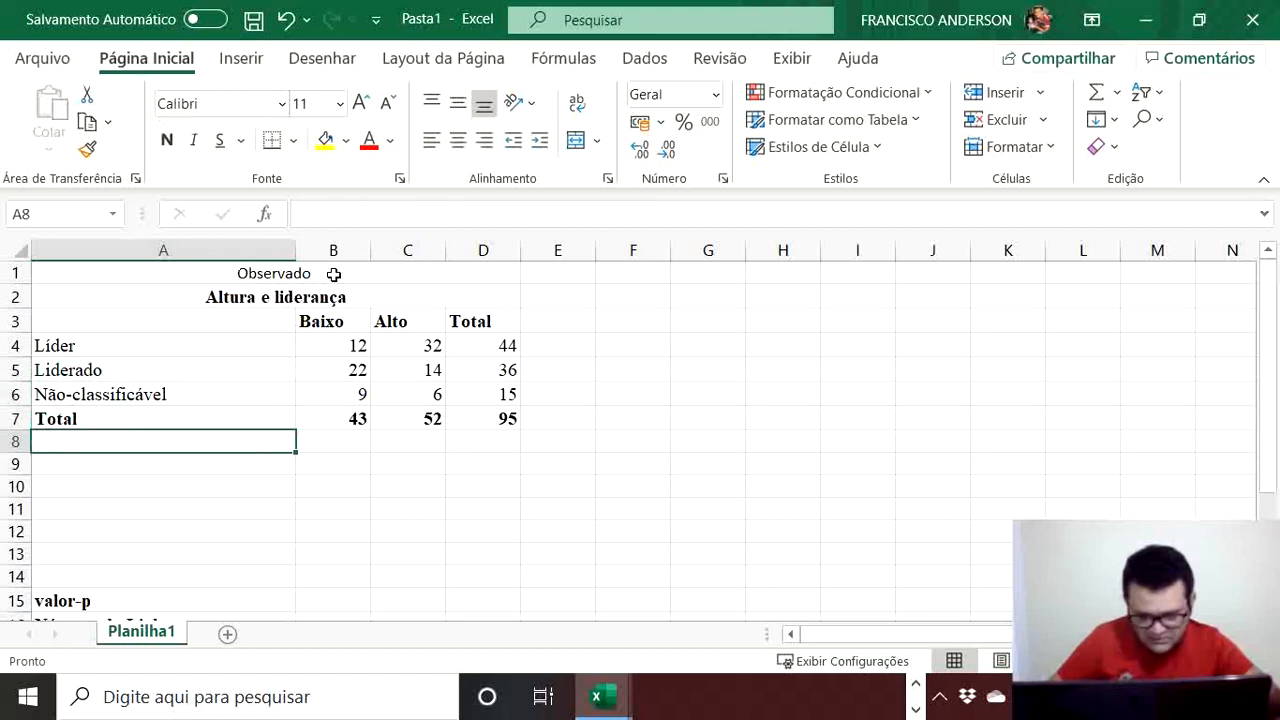
text(Esperado)
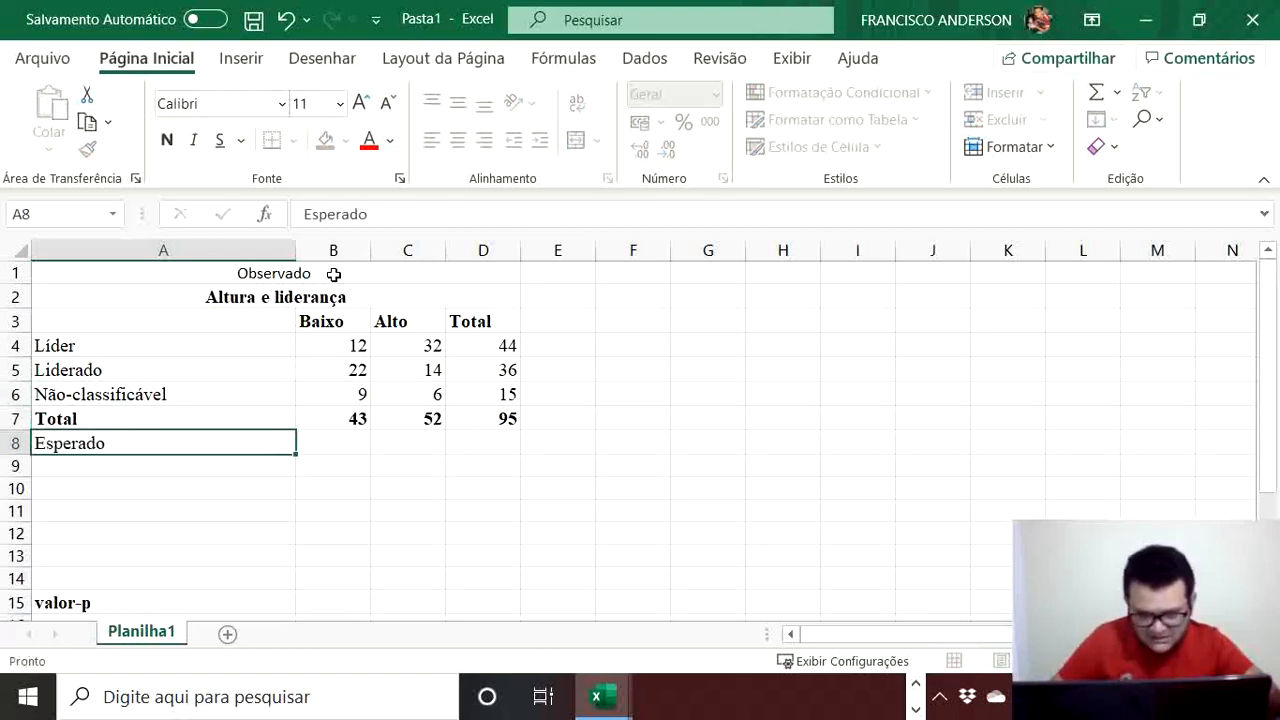
key(Return)
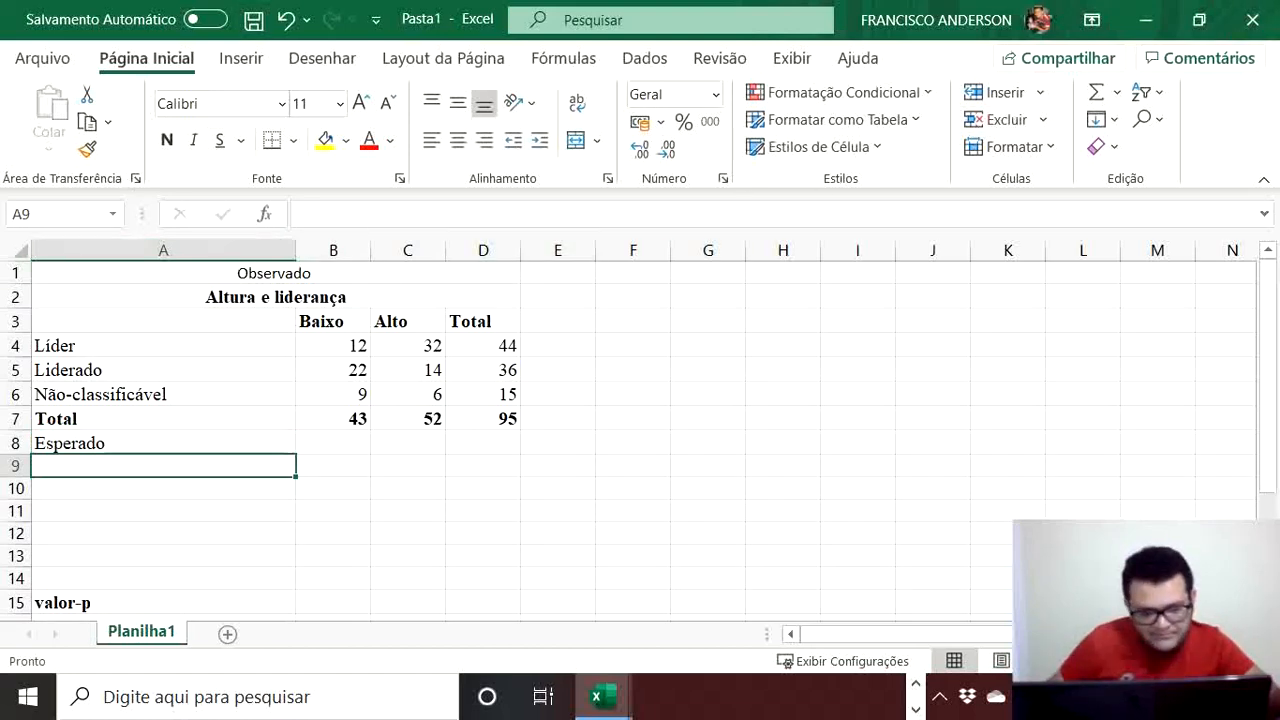
Step: Delete the entire "Observado" row above the table and the "Esperado" row below it
click(12, 272)
right_click(12, 272)
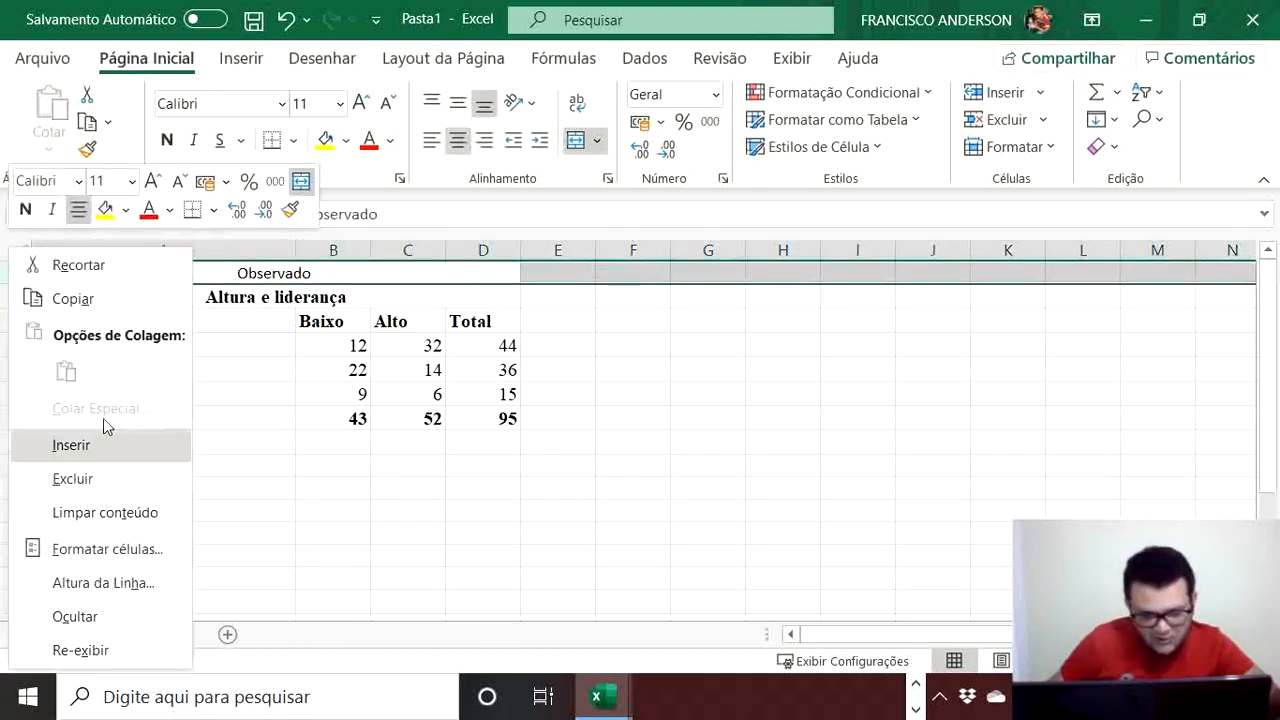
click(103, 477)
click(15, 420)
right_click(15, 420)
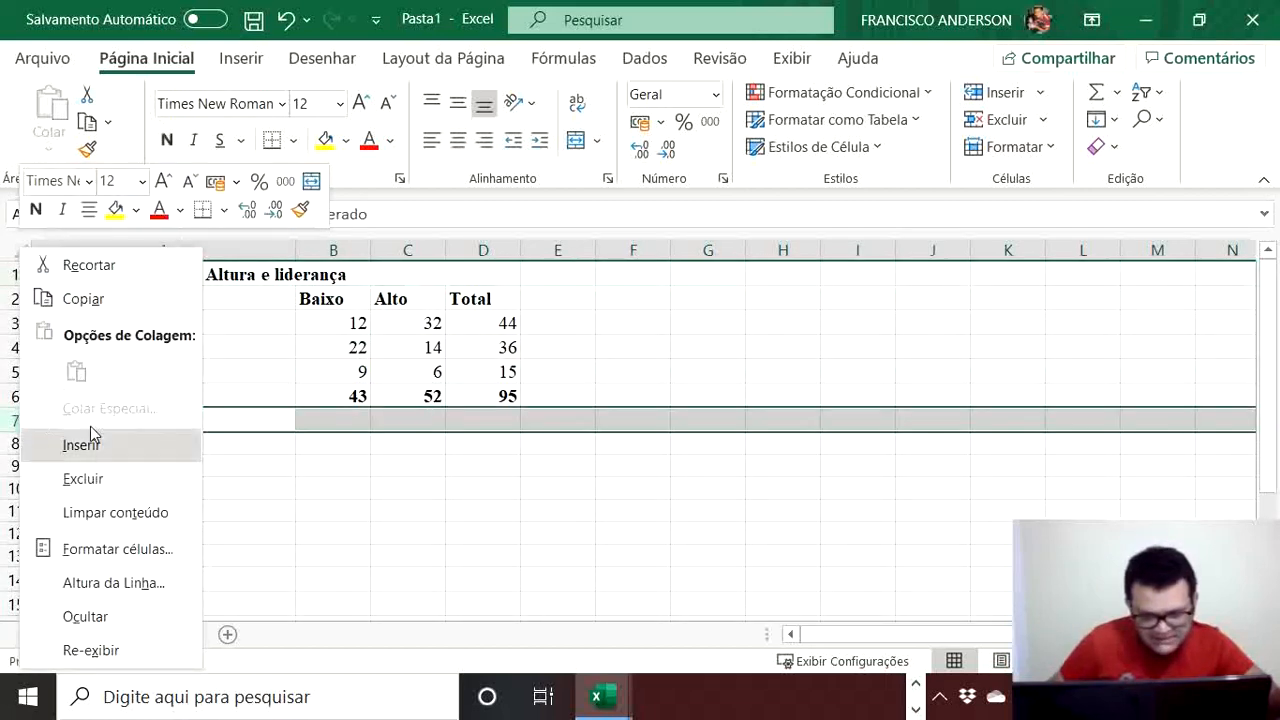
click(106, 470)
Step: Widen column B slightly
scroll(171, 463, down, 3)
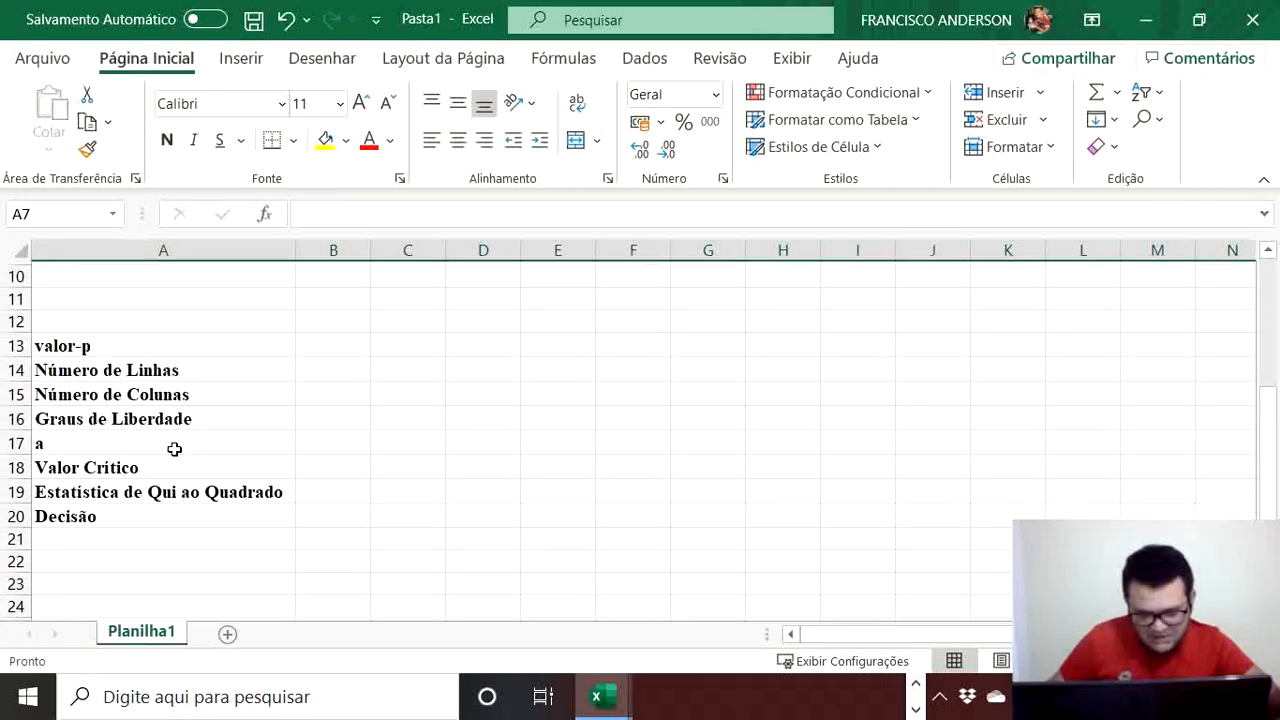
click(113, 343)
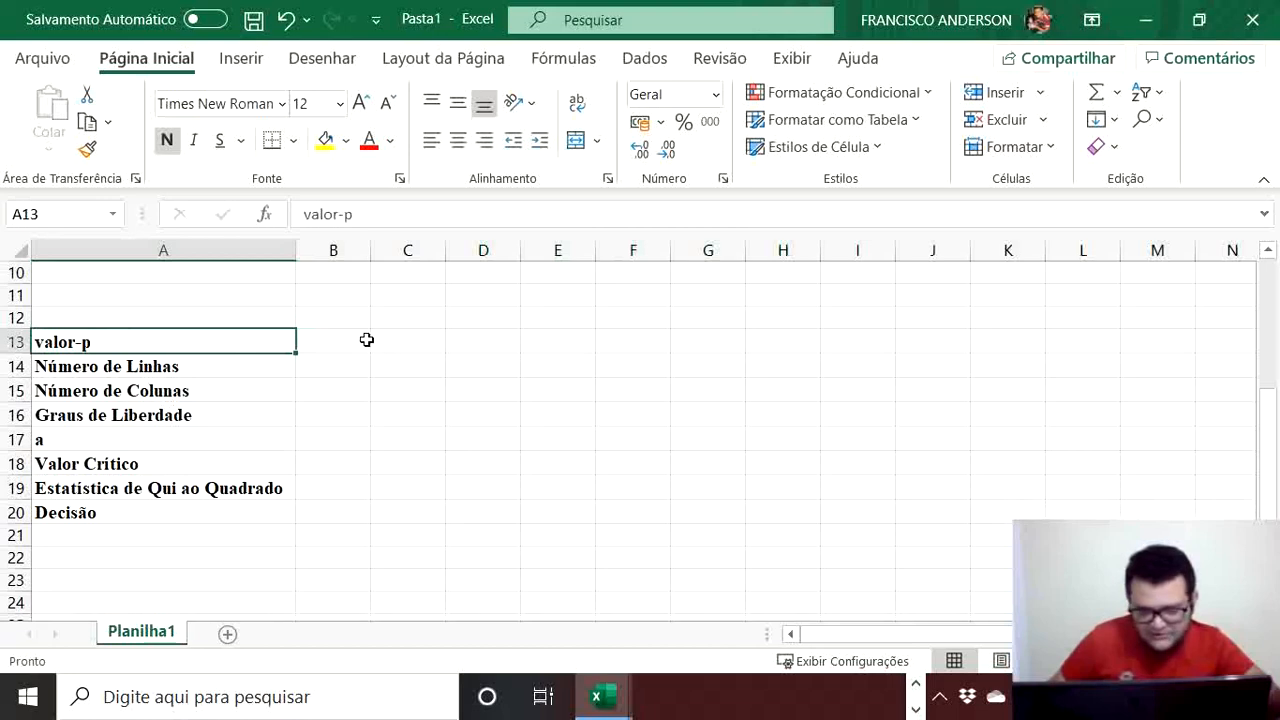
drag(369, 251, 389, 257)
scroll(440, 354, up, 3)
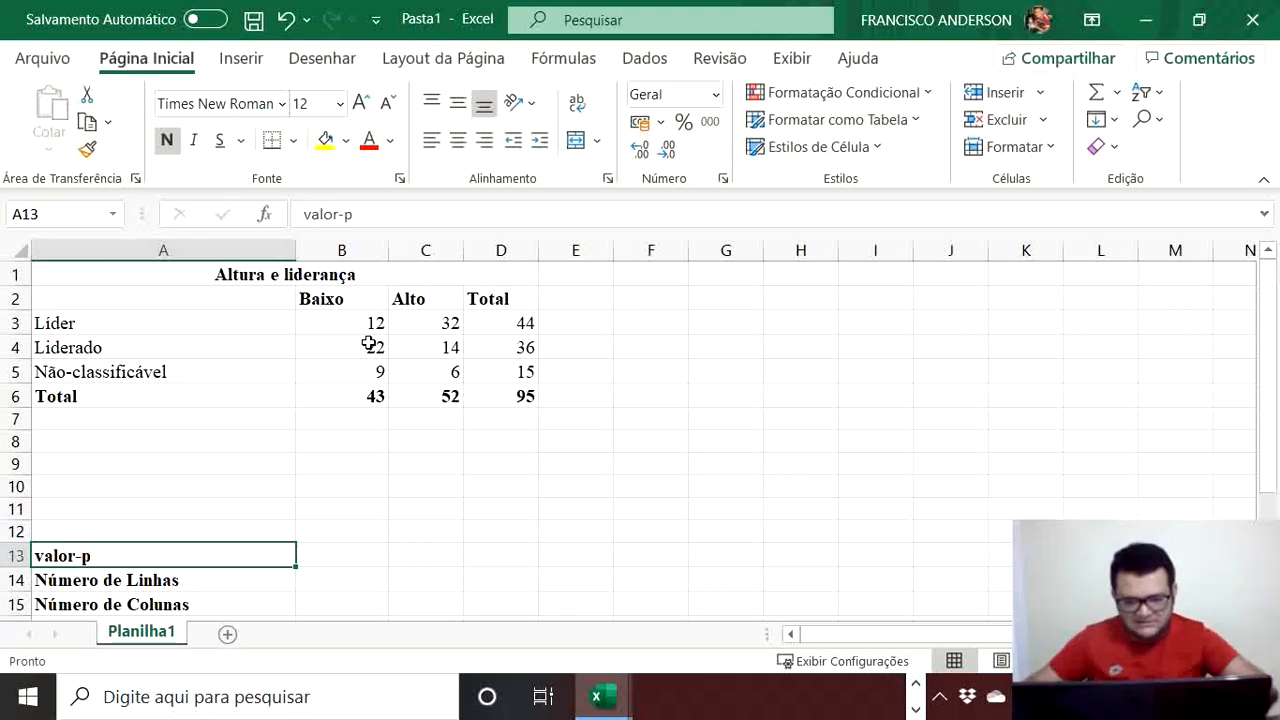
Step: Enter the column headers "Baixo", "Alto" and "Total" in cells B8:D8 for a second table
click(160, 440)
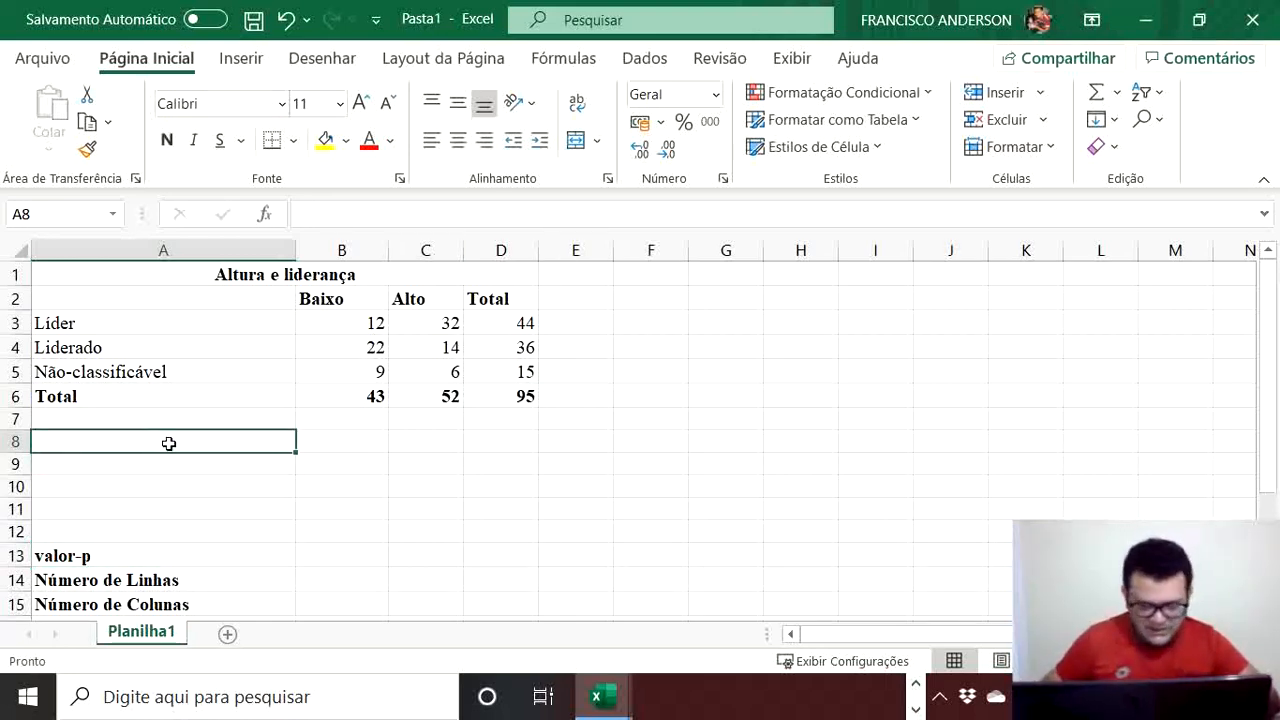
key(Right)
text(Baixo)
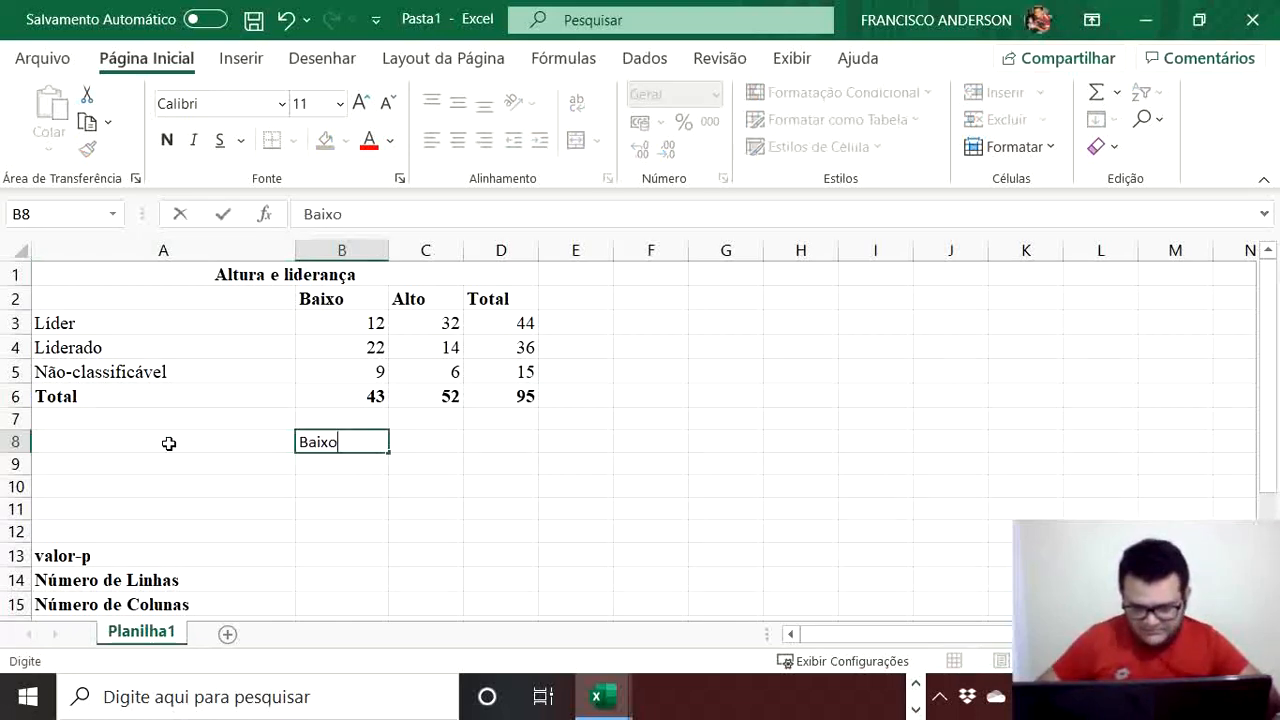
key(Tab)
text(Alto)
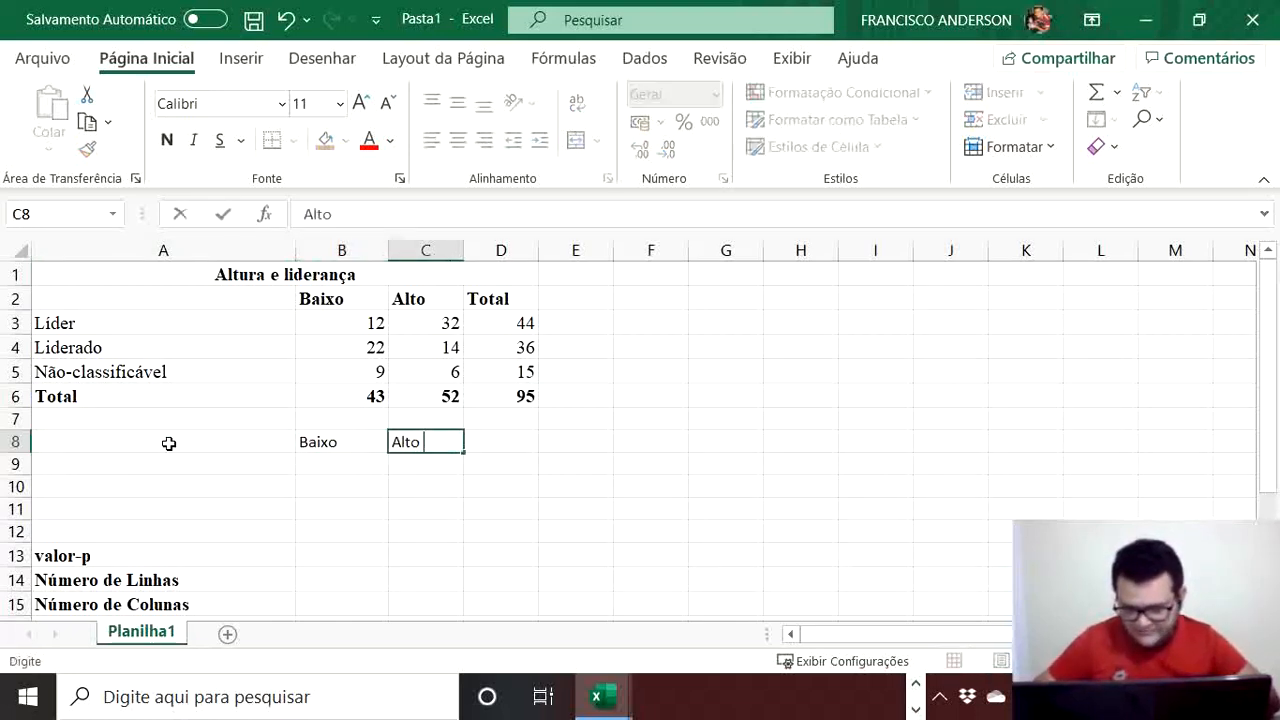
key(Tab)
text(Total)
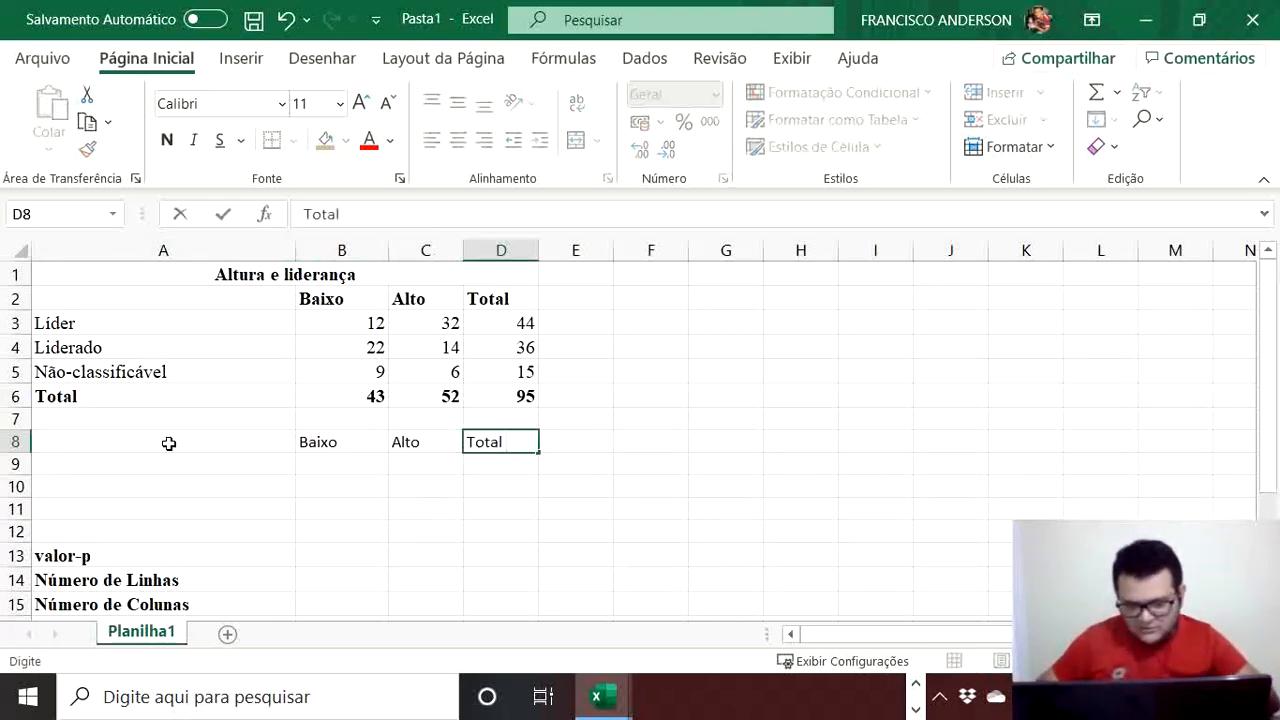
key(Return)
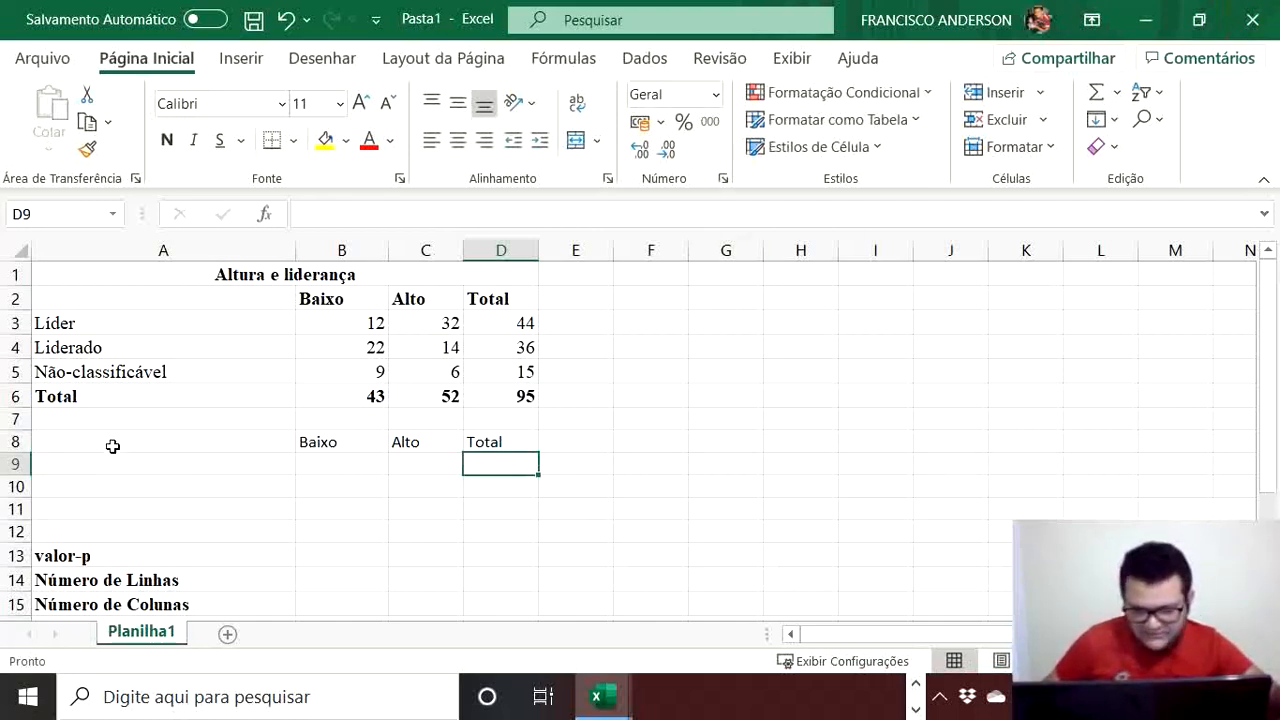
Step: Format the header row A8:D8 in Times New Roman, size 12
drag(113, 446, 495, 443)
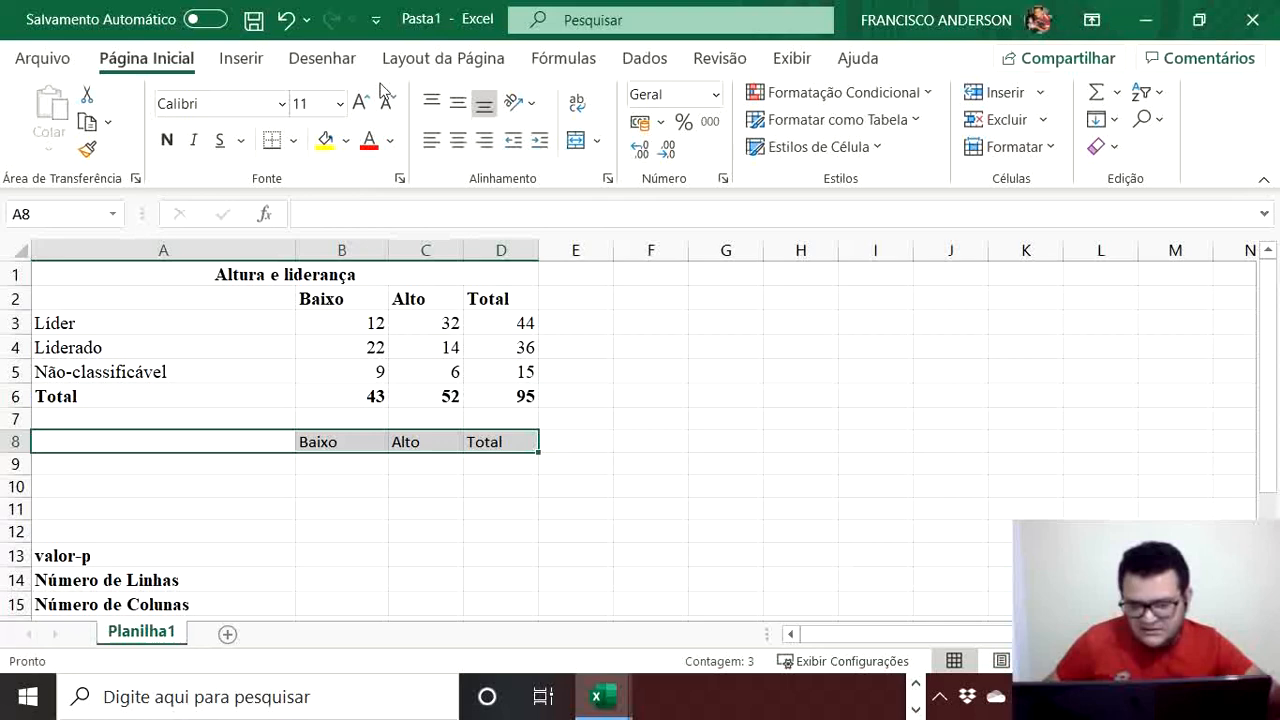
click(282, 104)
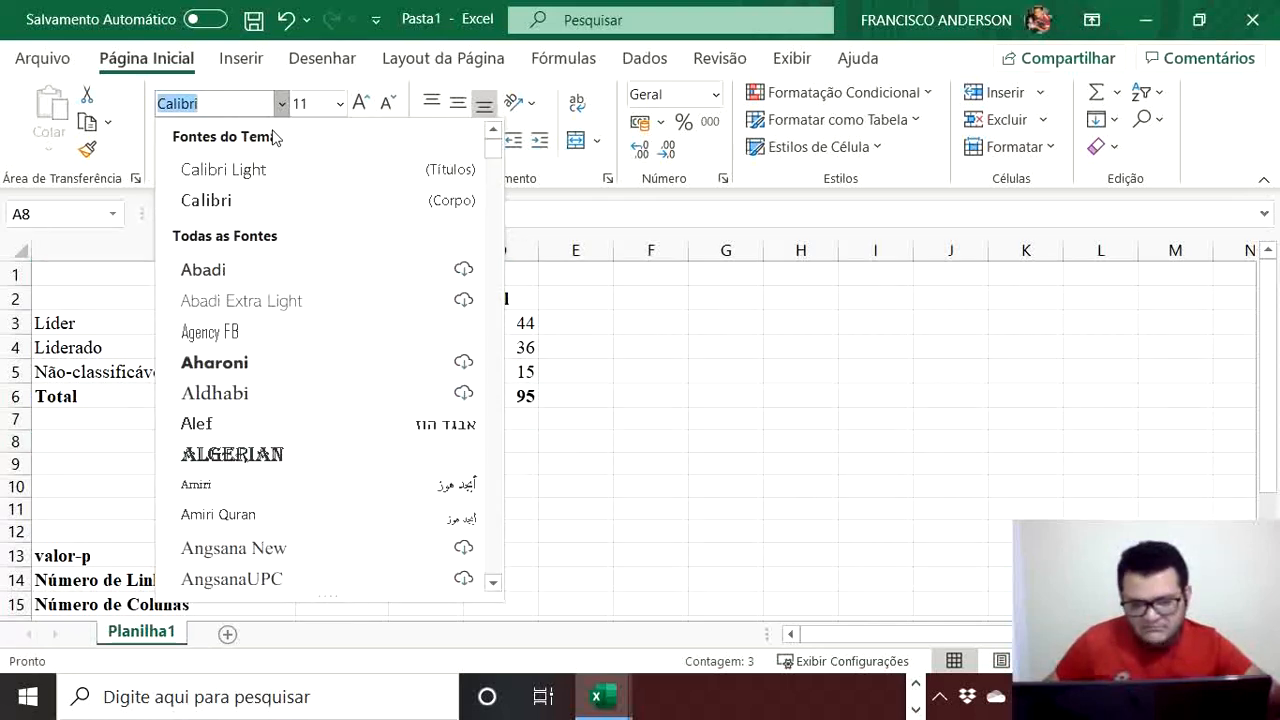
text(Times New Roman)
key(Return)
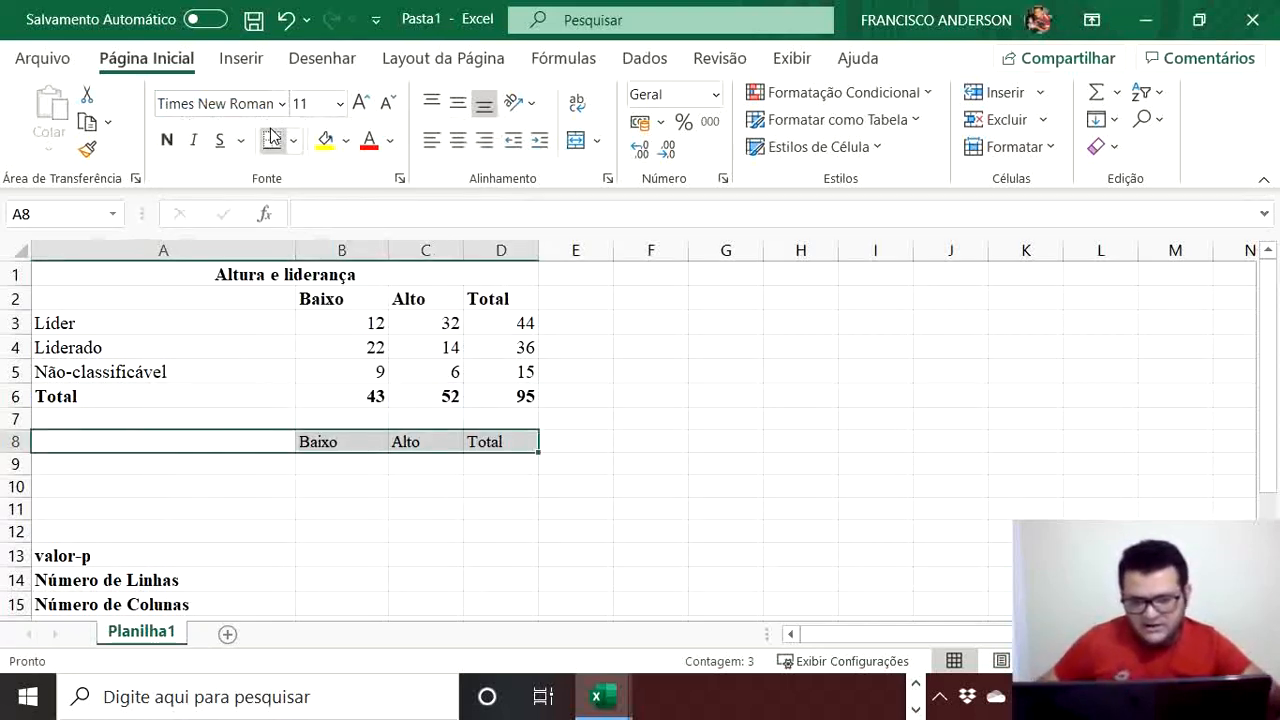
click(318, 103)
text(12)
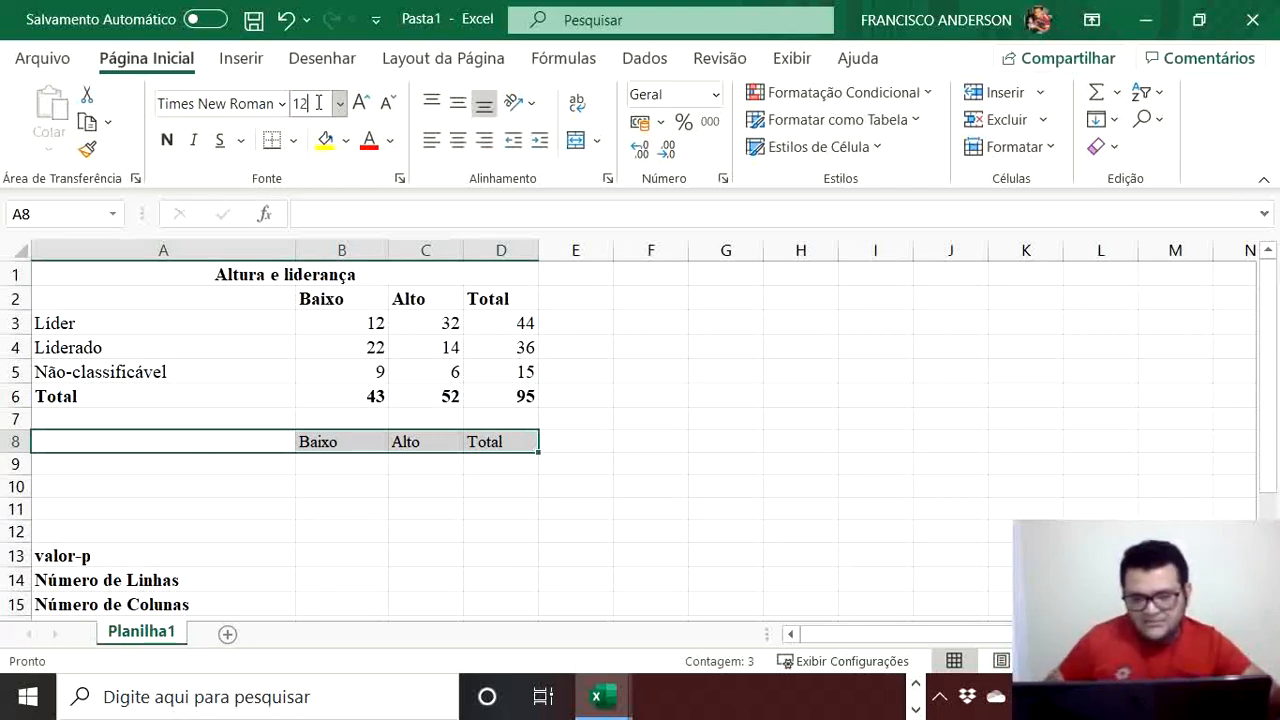
key(Return)
Step: Centre the headers in cells B8:D8 horizontally
click(343, 446)
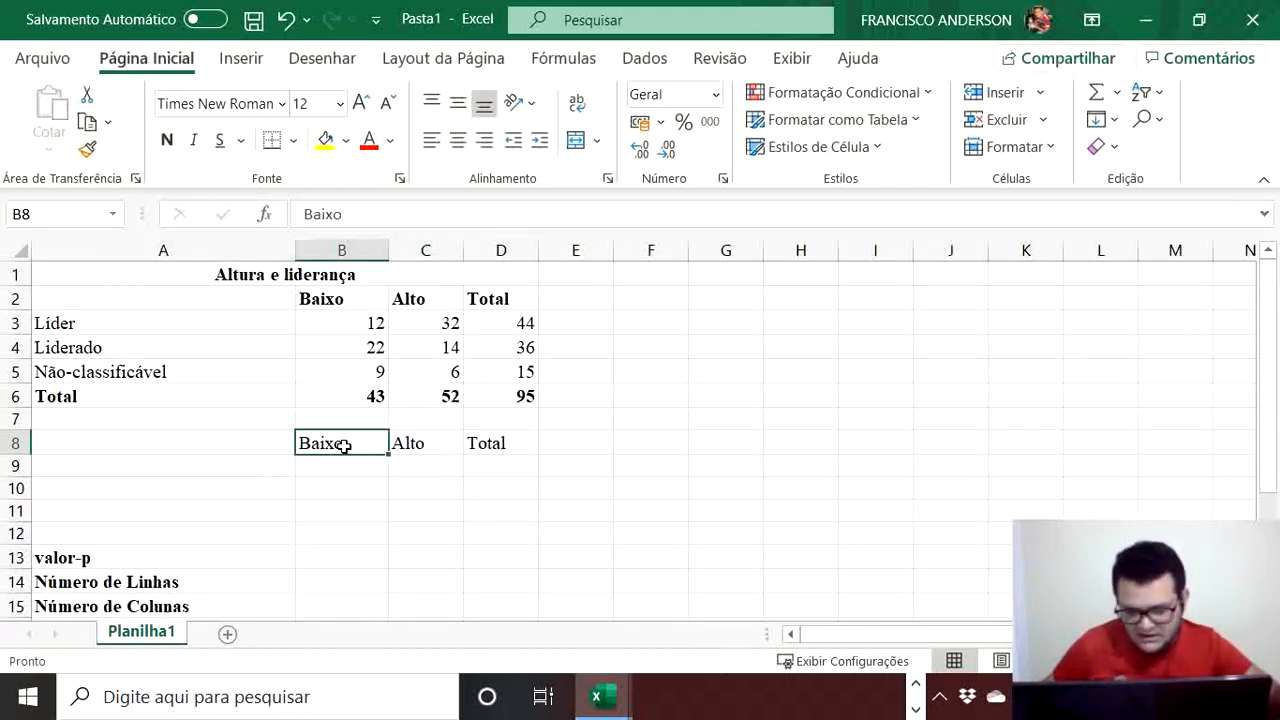
drag(343, 446, 509, 443)
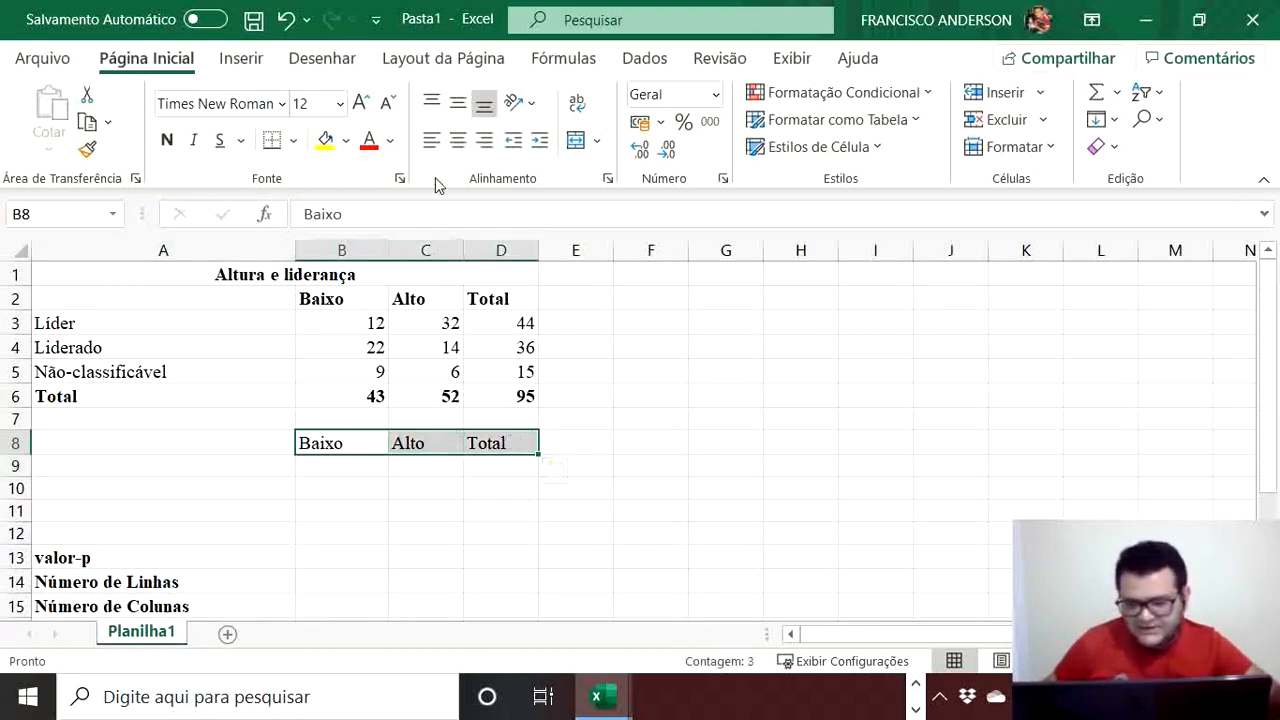
click(457, 140)
click(341, 467)
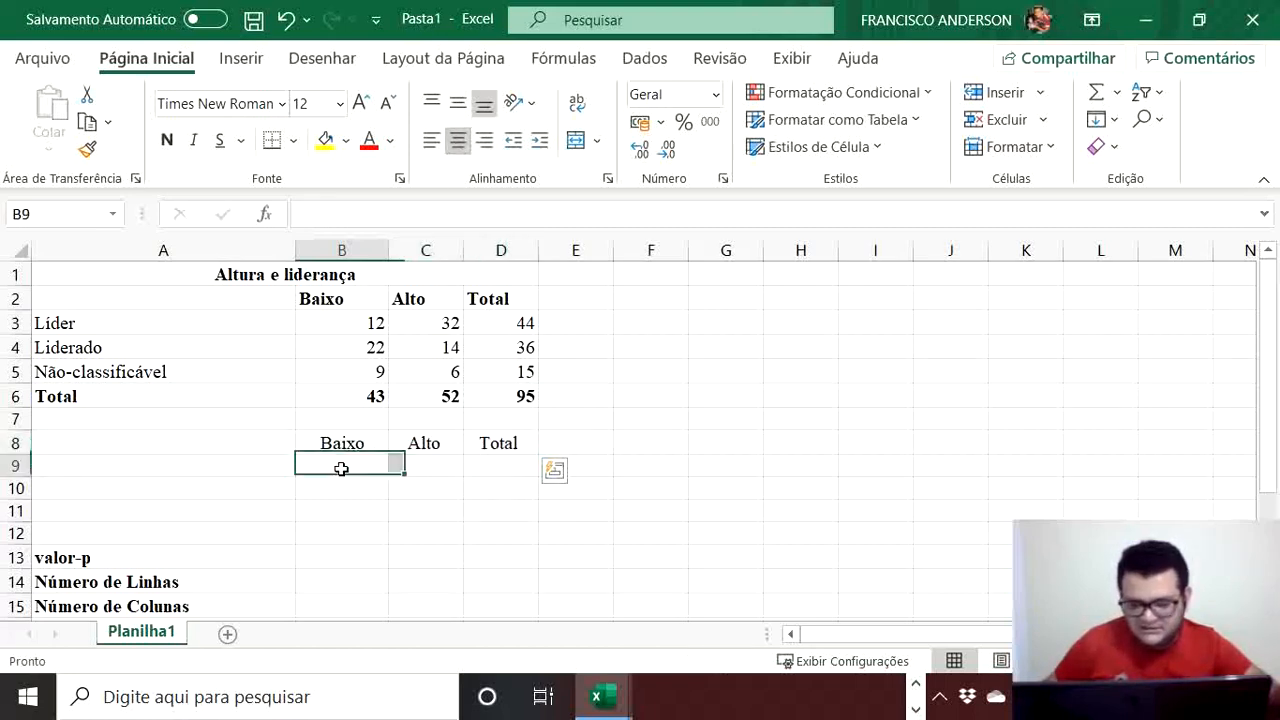
scroll(424, 474, down, 1)
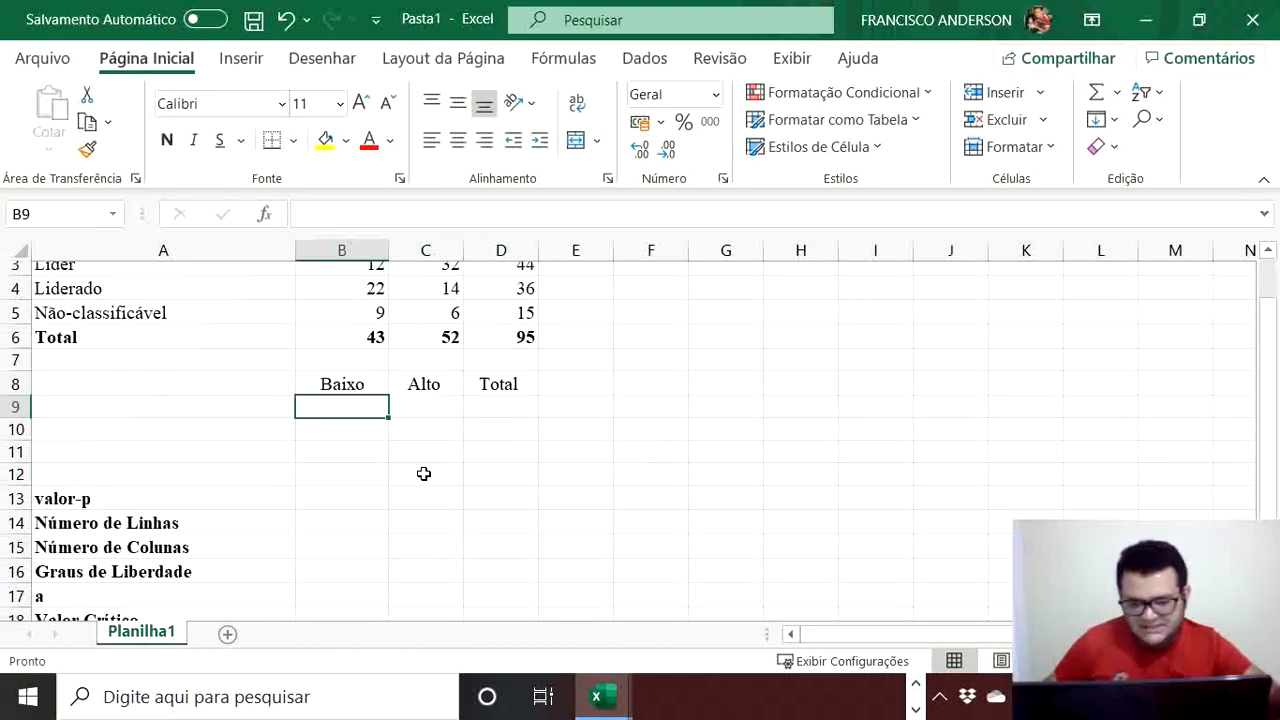
click(338, 366)
scroll(438, 374, up, 1)
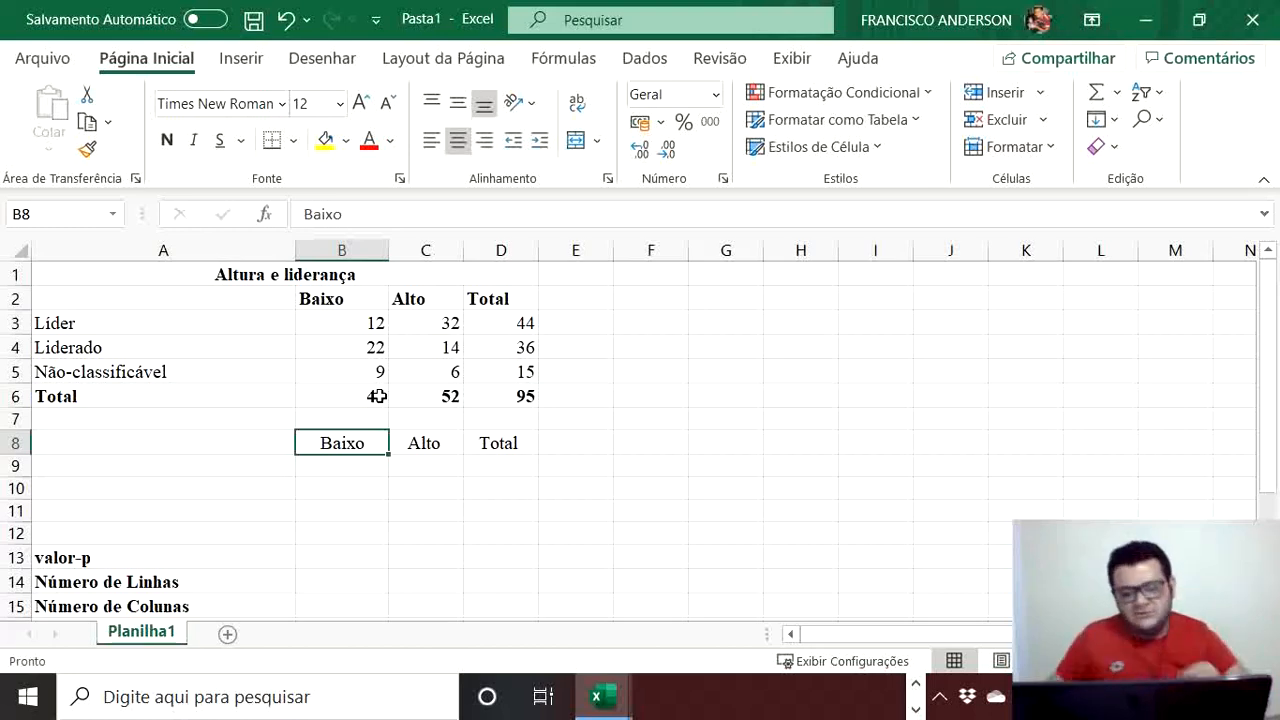
Step: Enter the row labels "Lider", "Liderado" and "Não-classificavel" in cells A9:A11 of the second table
click(225, 466)
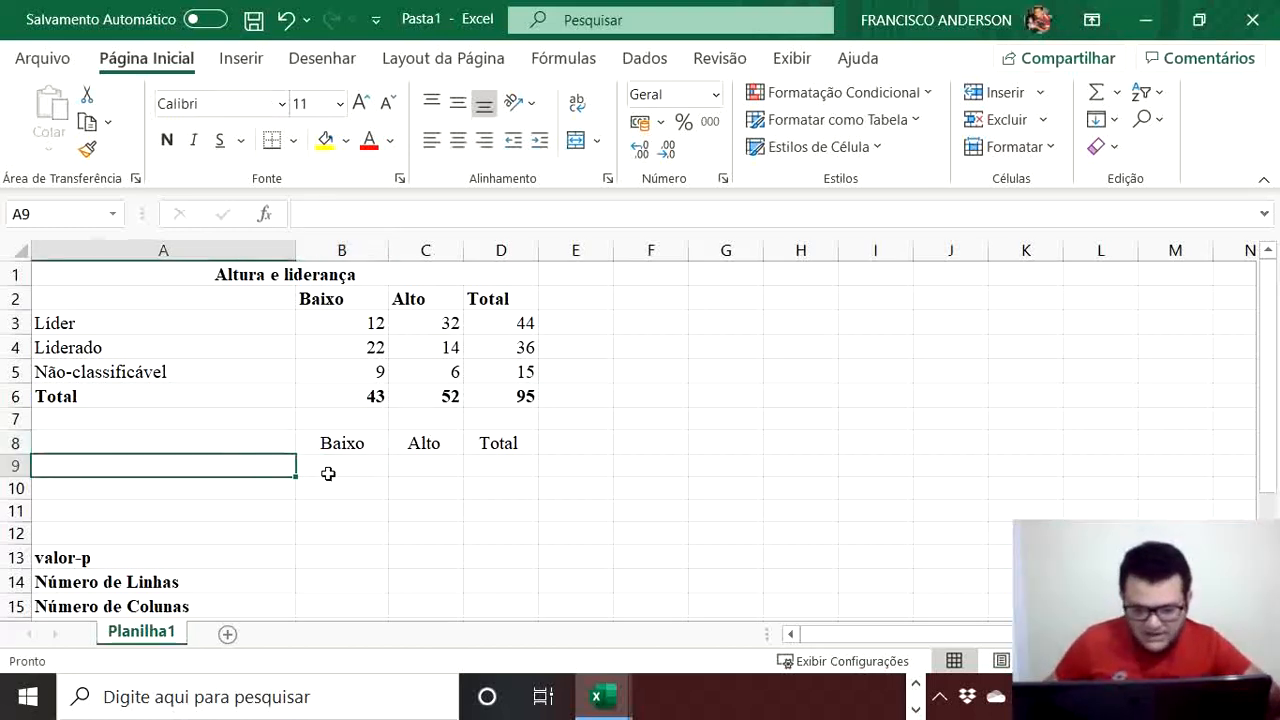
text(Lider)
key(Return)
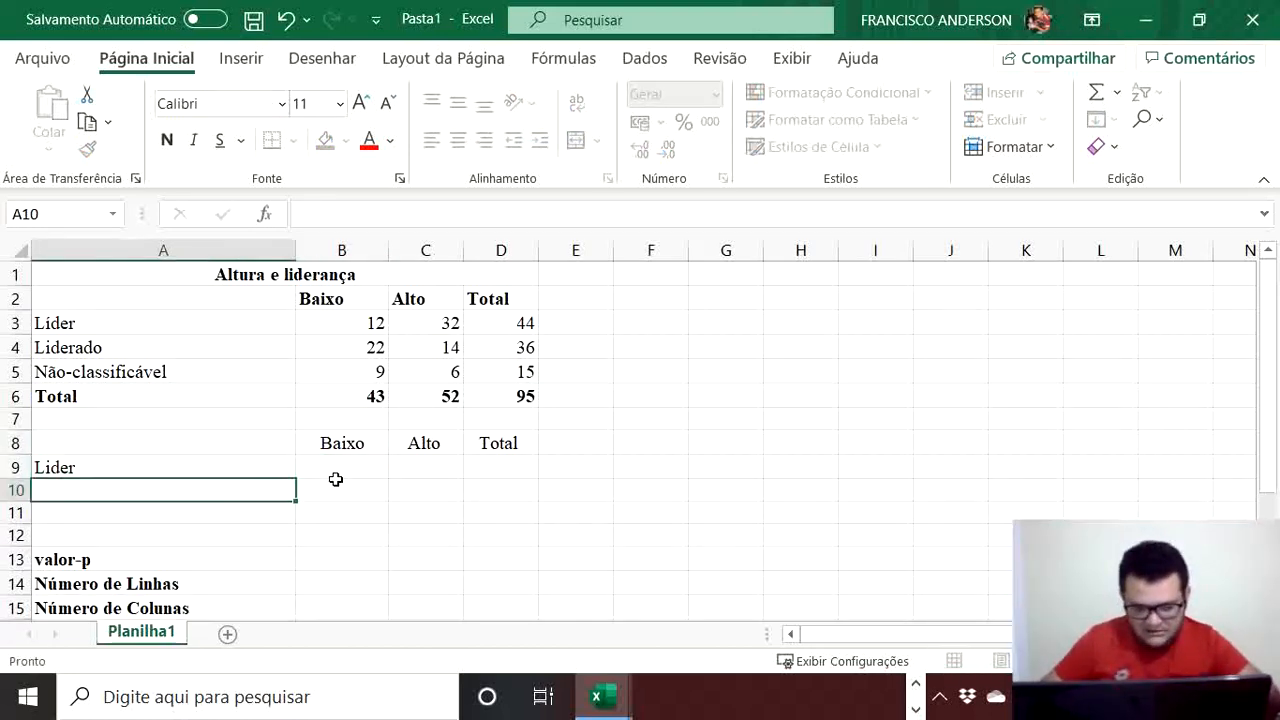
text(Liderado)
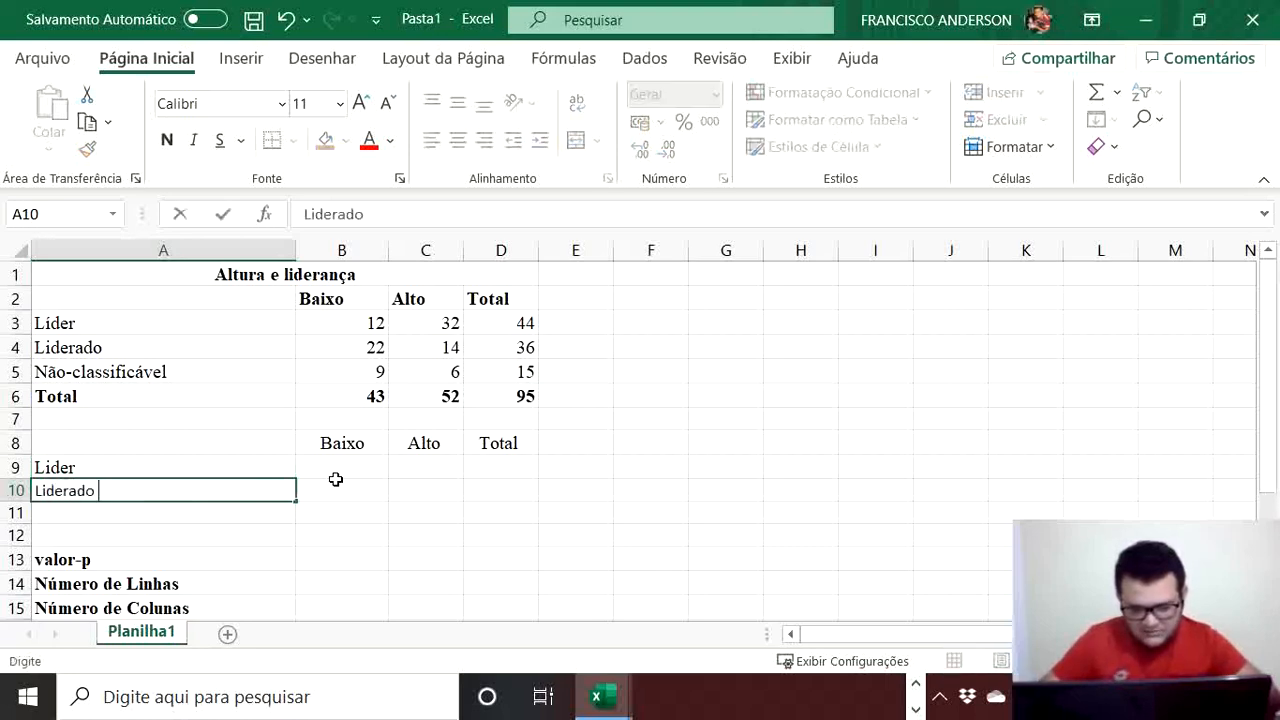
key(Return)
text(Não)
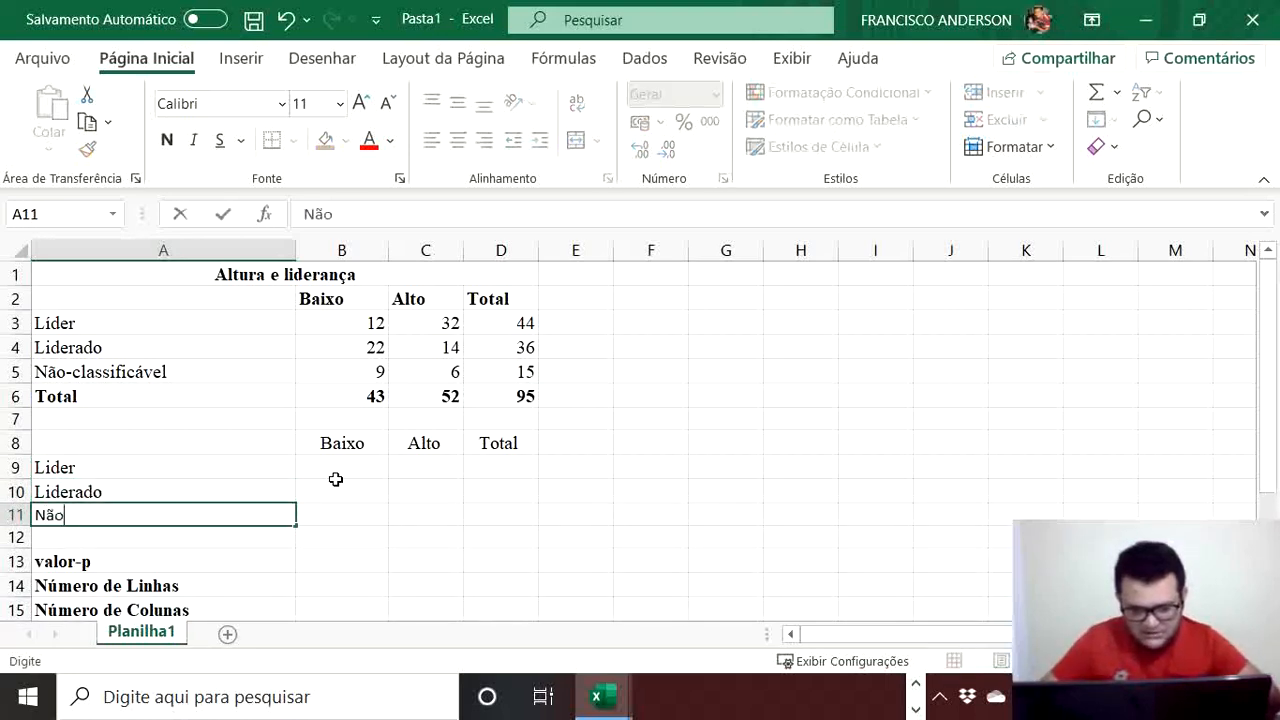
text(-classific)
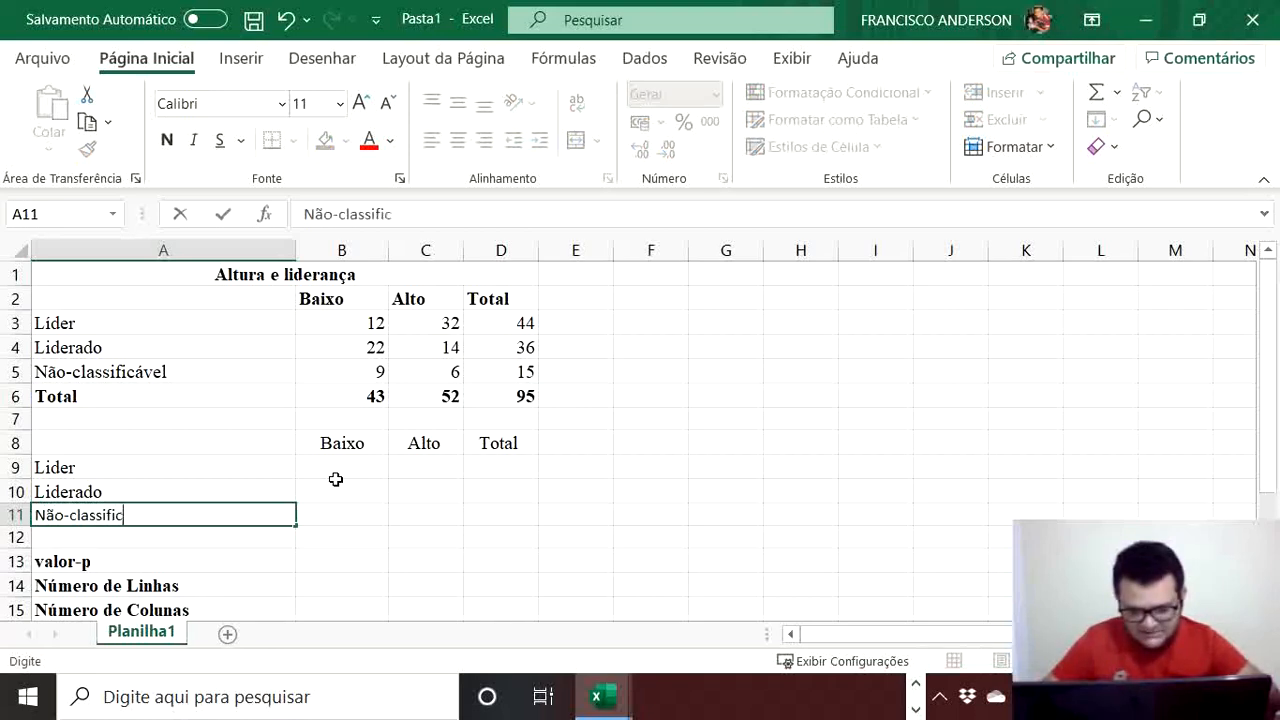
text(avel)
key(Return)
key(Up)
key(Up)
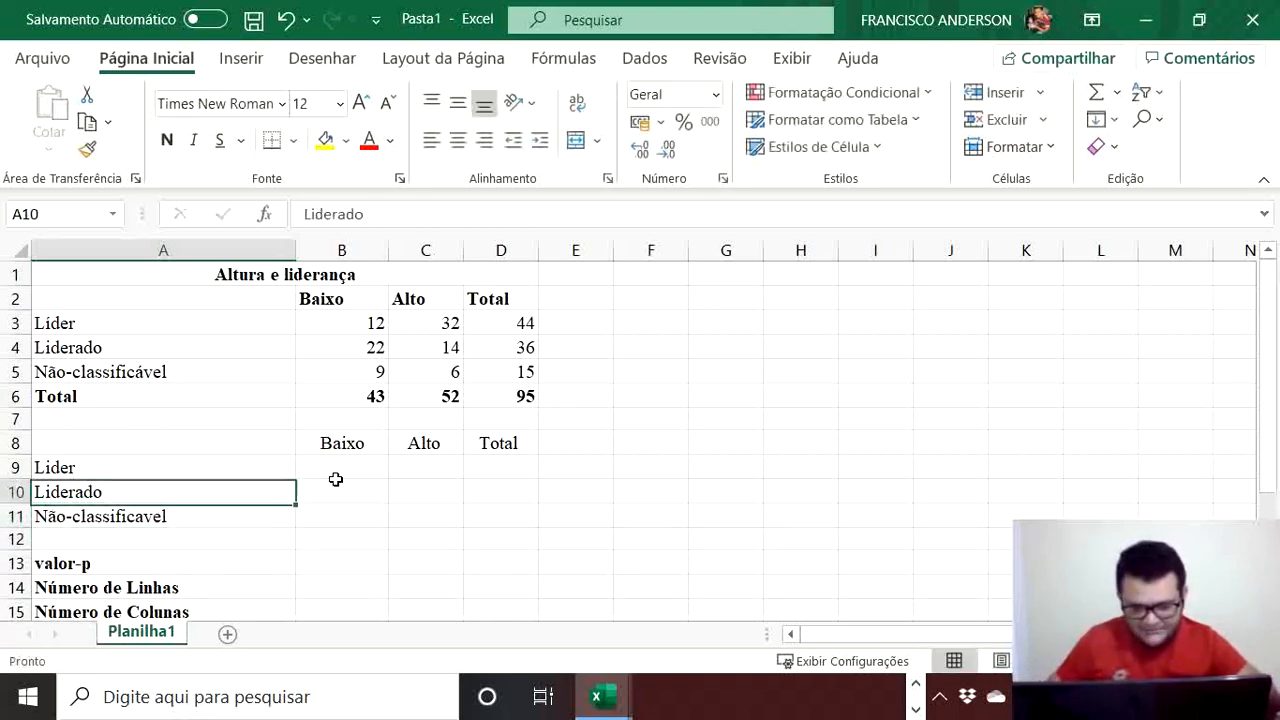
click(336, 467)
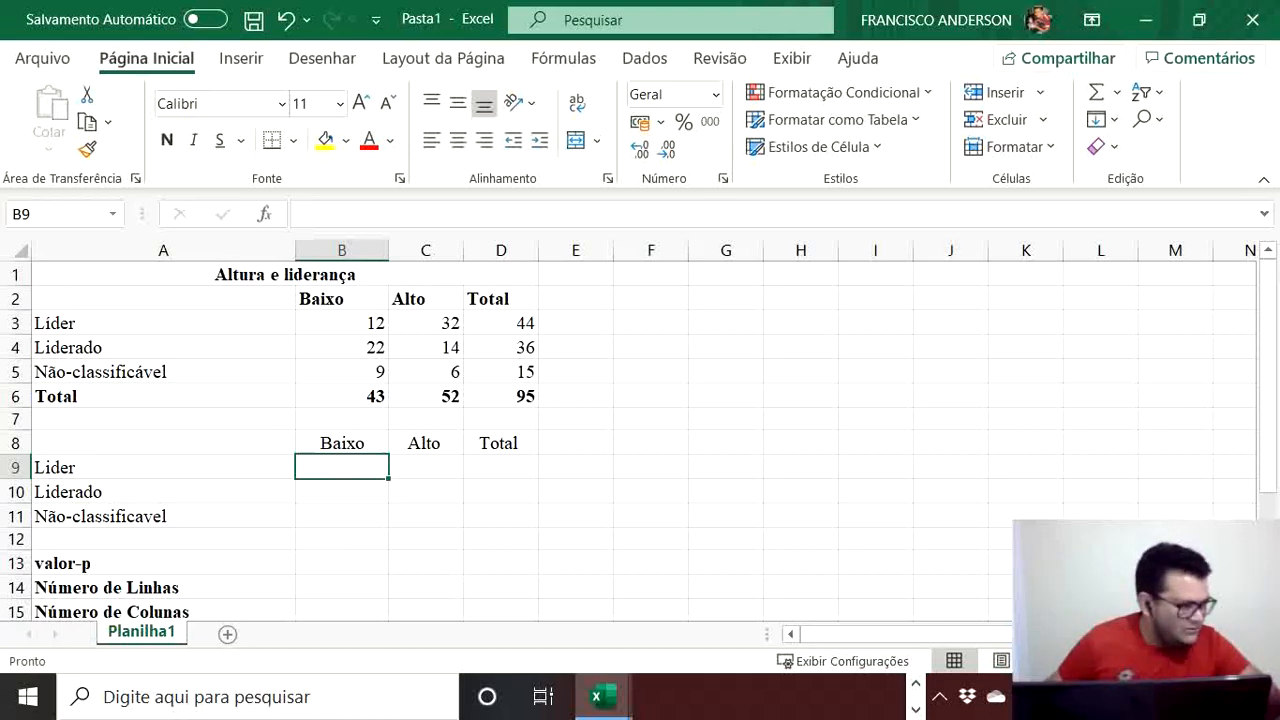
text(=)
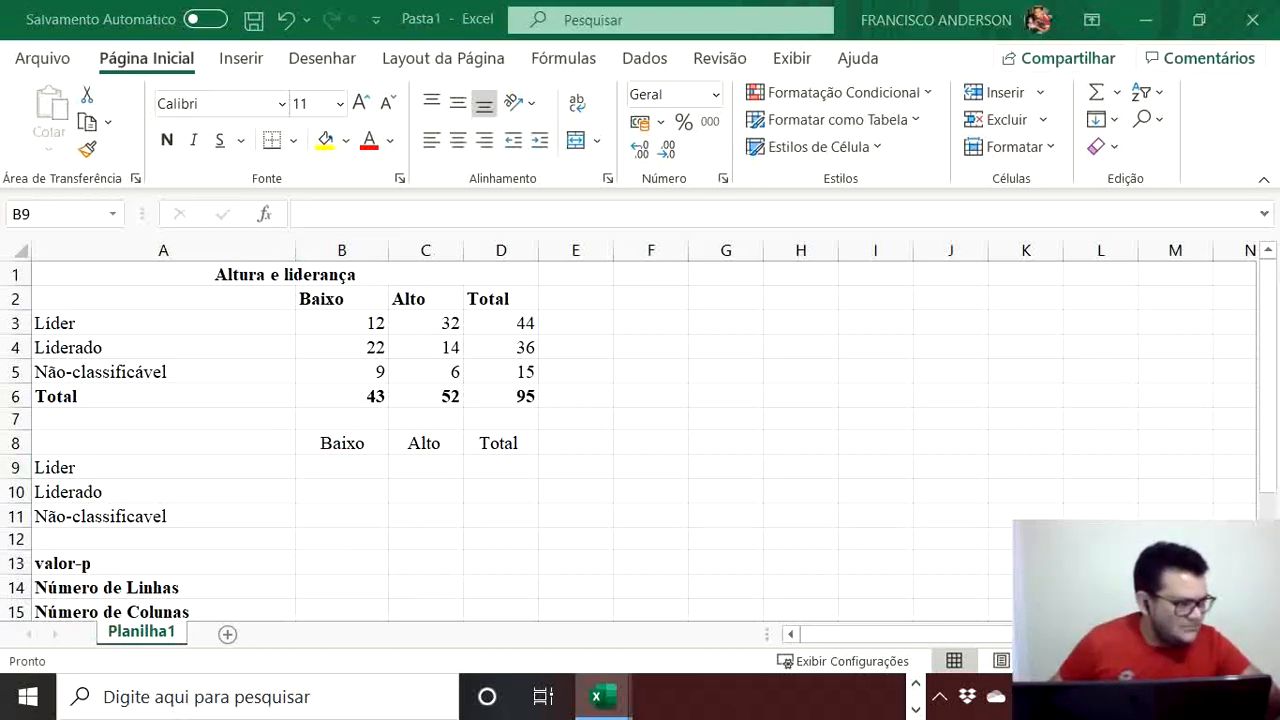
key(F2)
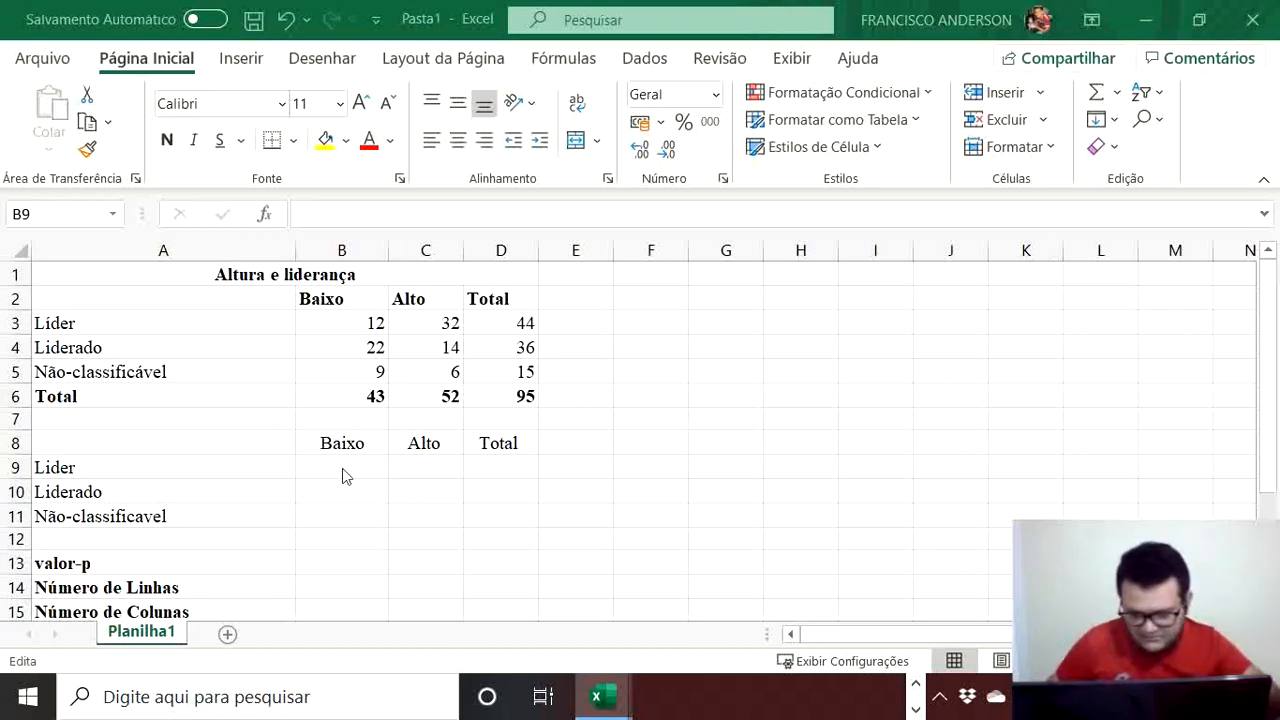
text((D3*B6)/D6)
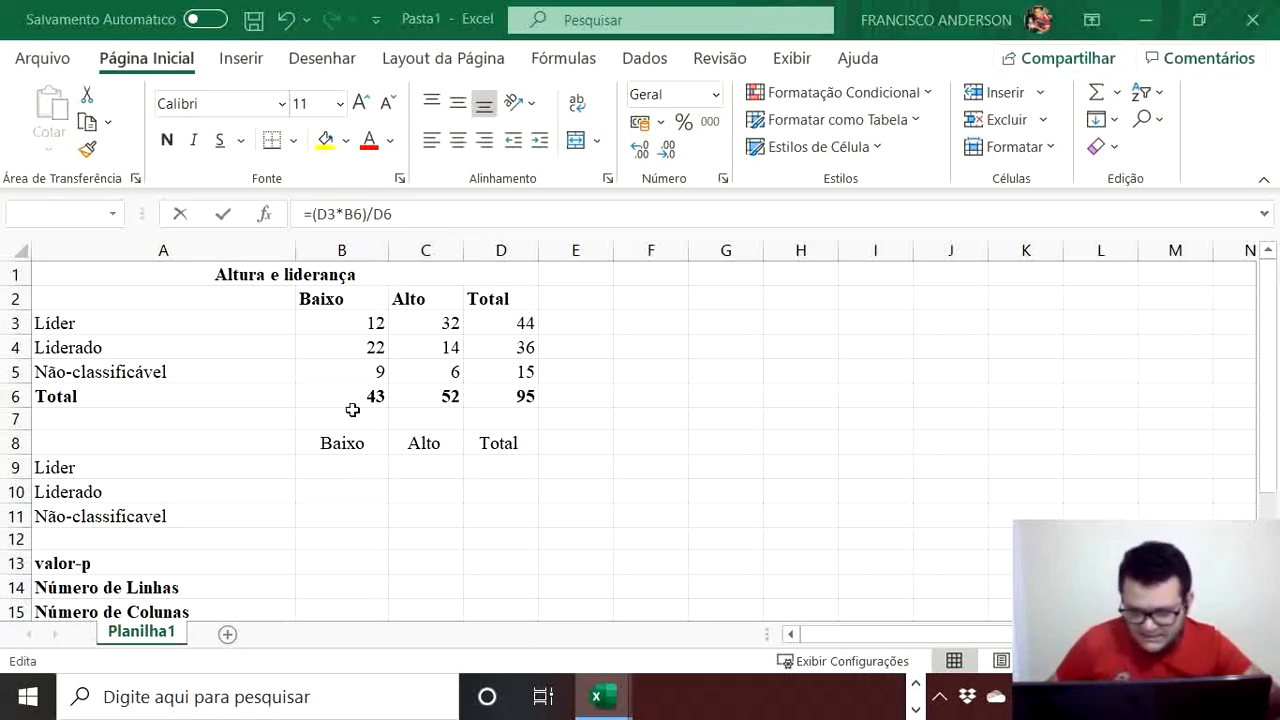
click(344, 471)
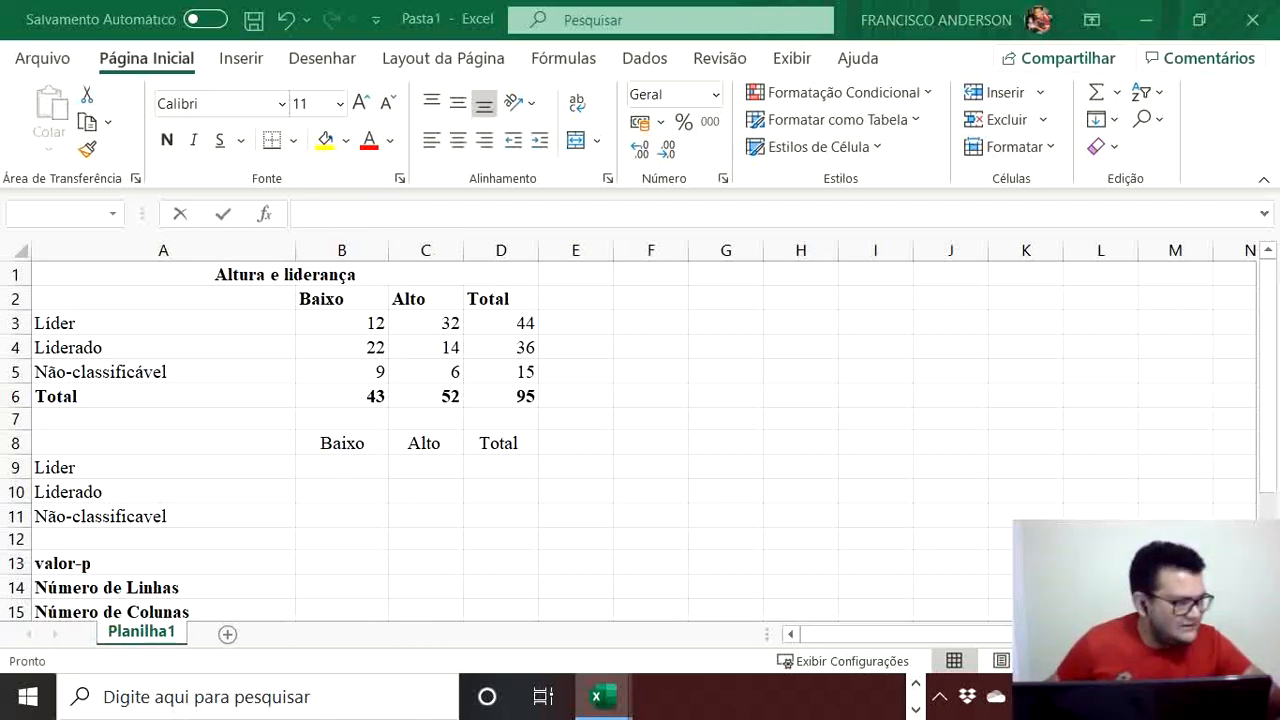
key(F2)
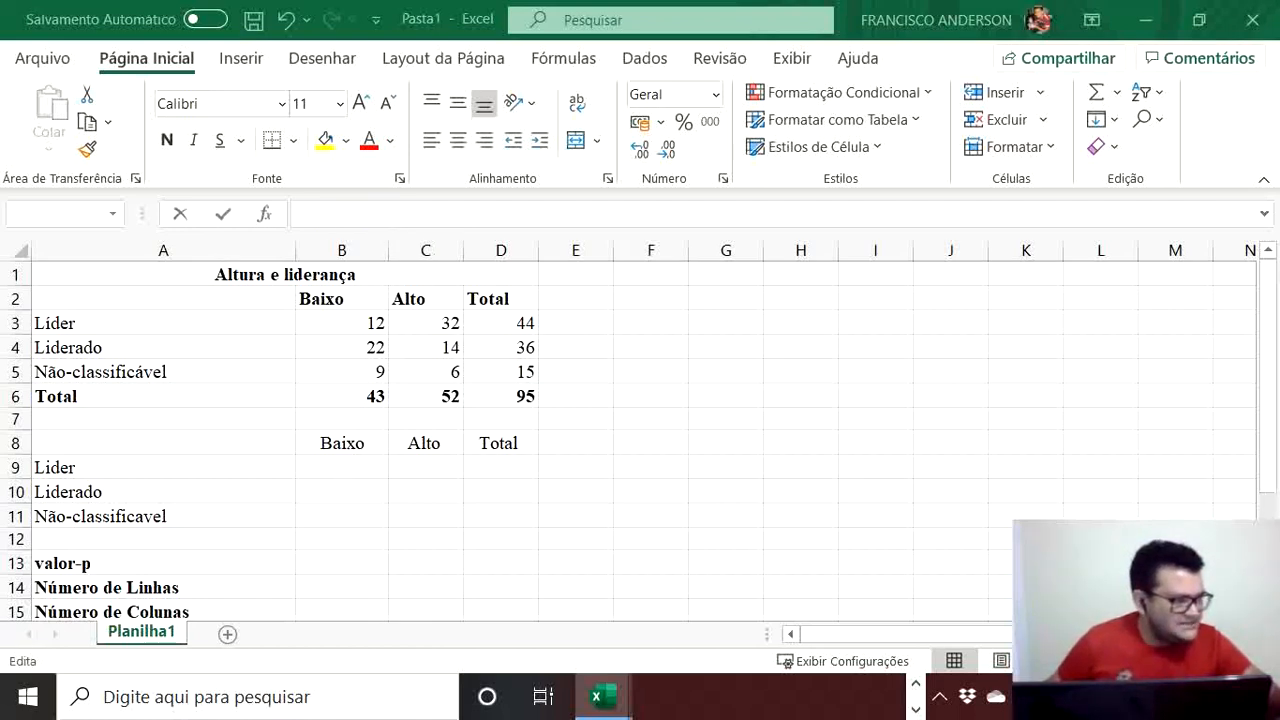
key(Escape)
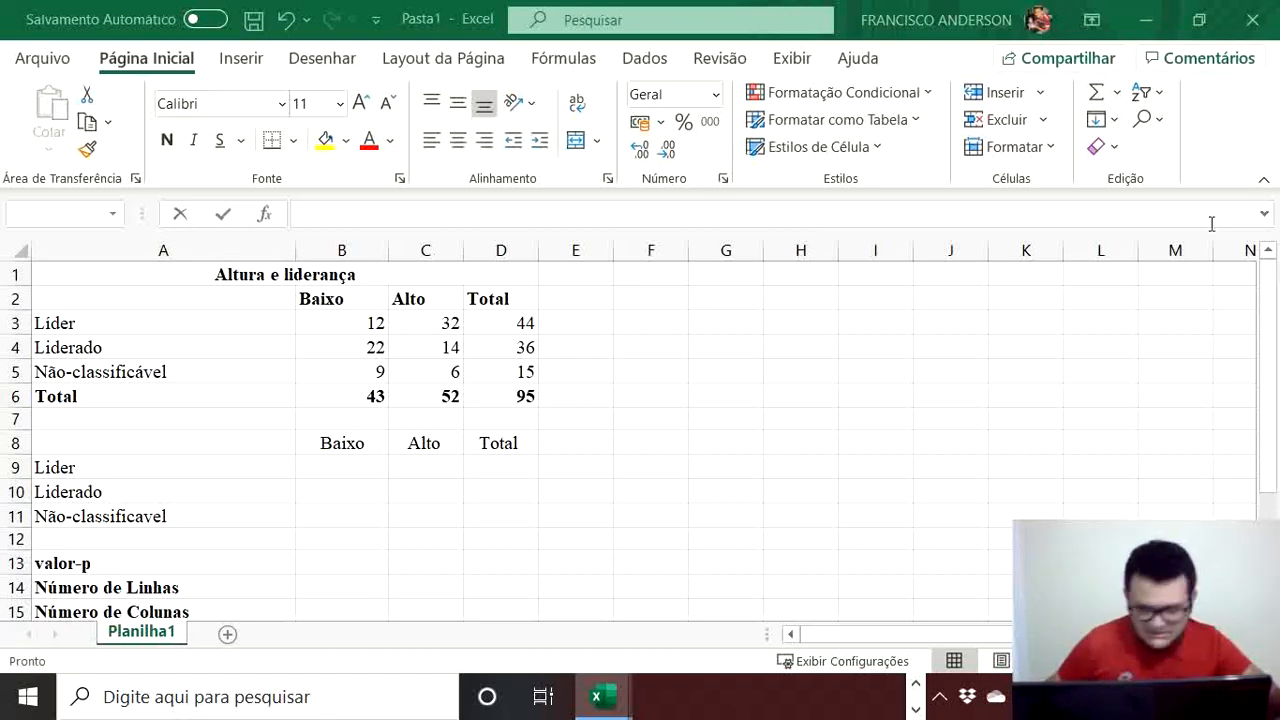
Step: Enter the formula =(D3*B6)/D6 in cell B9 for the expected frequency of "Lider" under "Baixo"
click(326, 467)
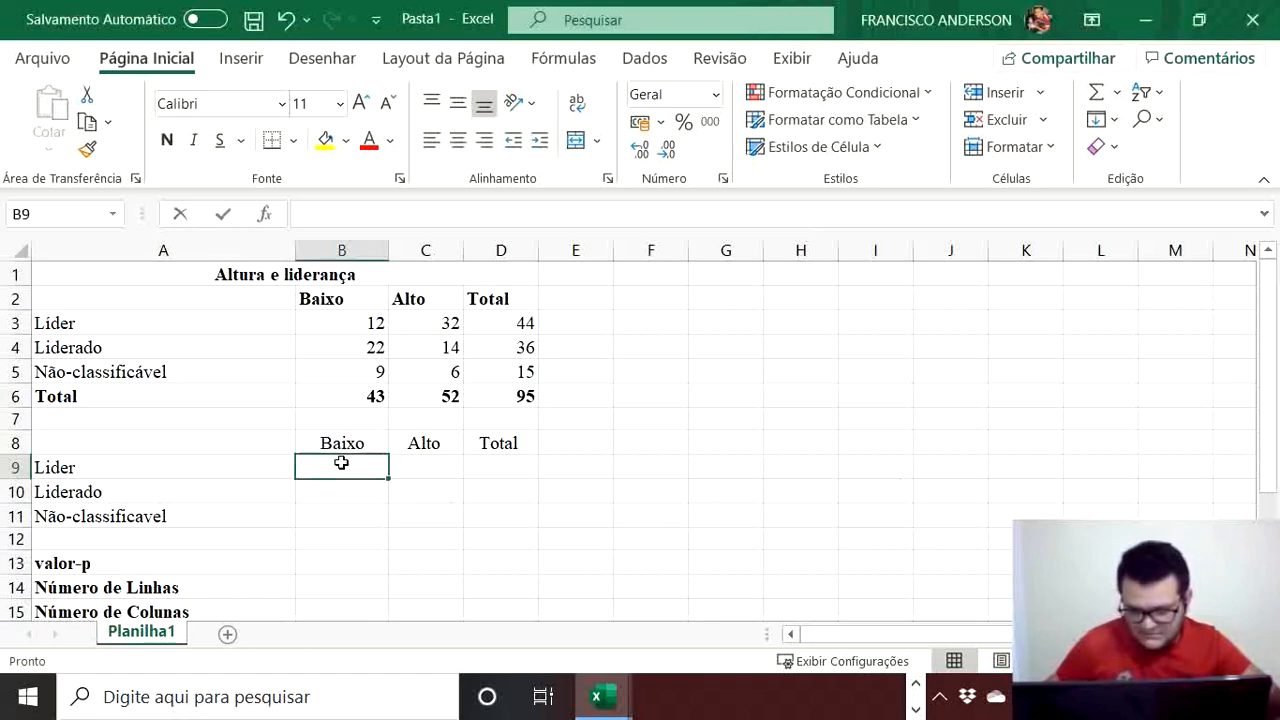
text(=)
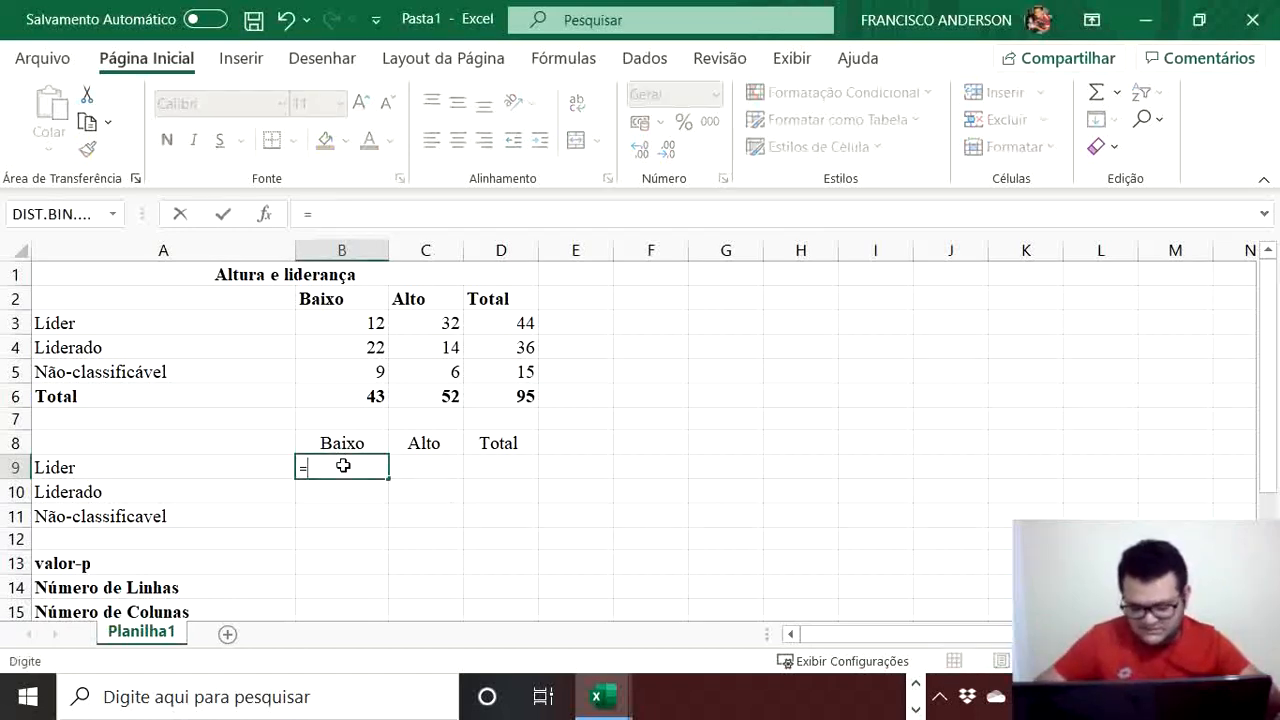
text(de)
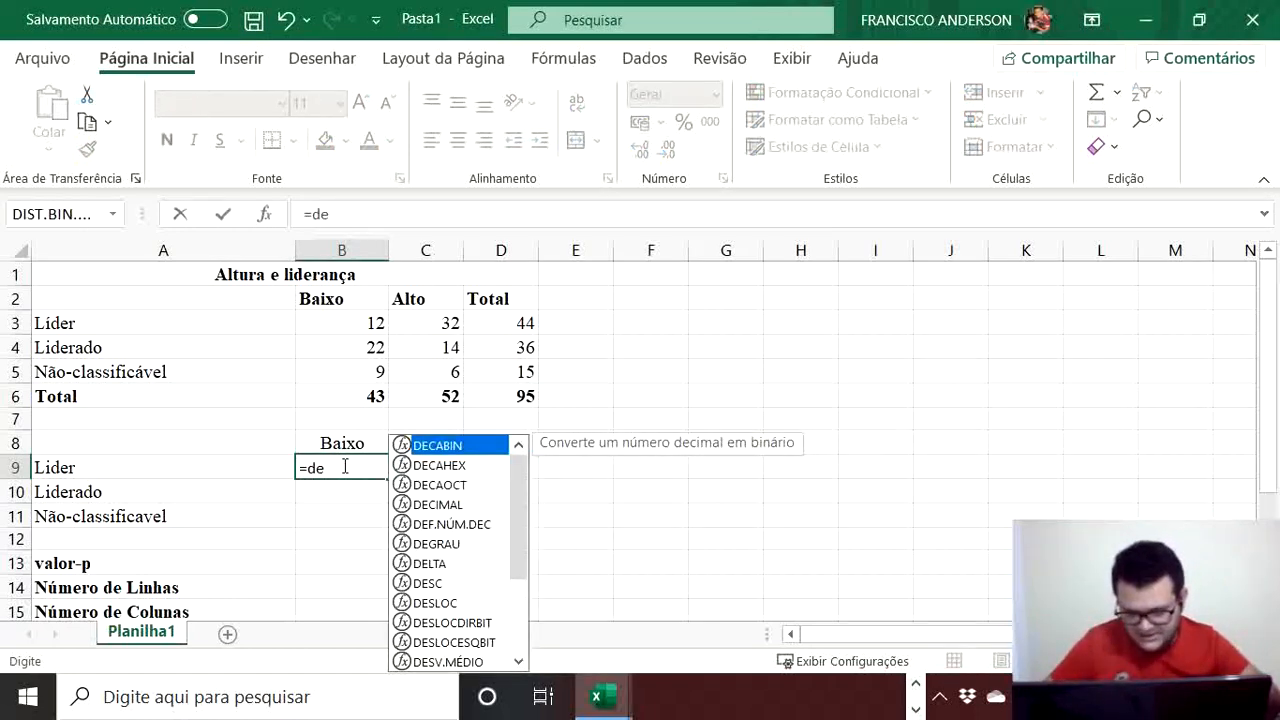
key(BackSpace)
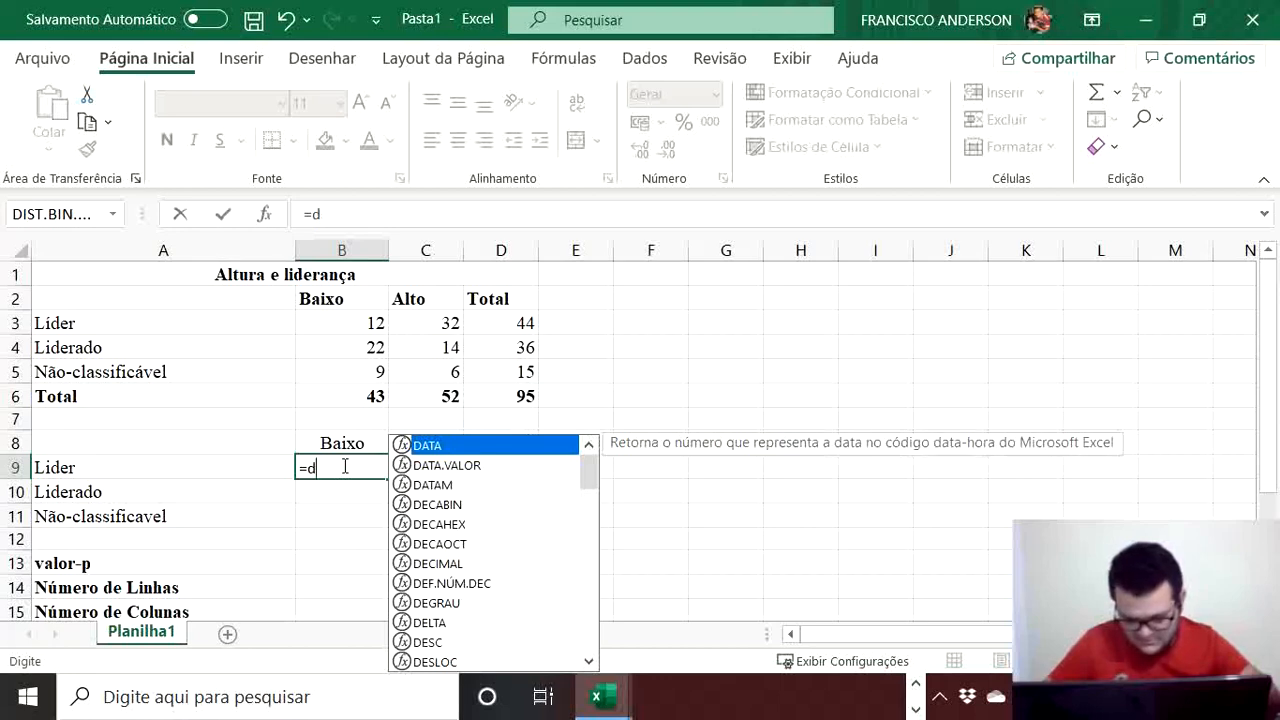
text(3)
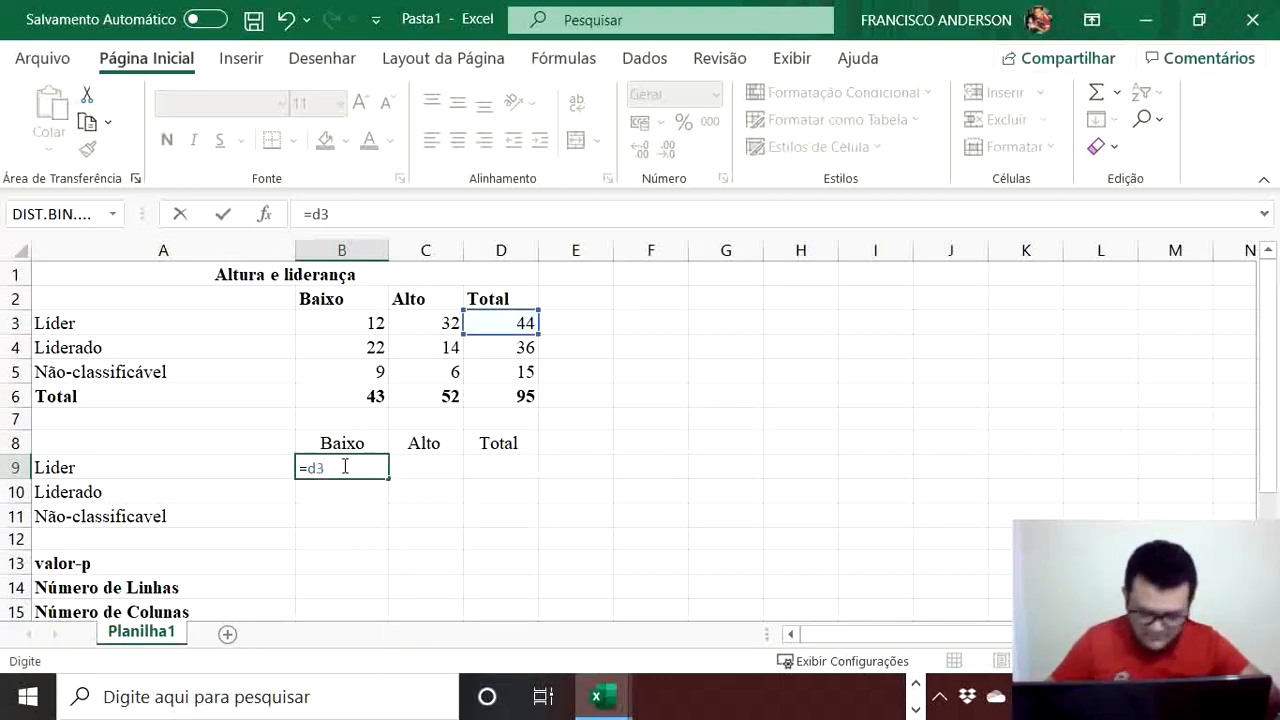
text(*b6)
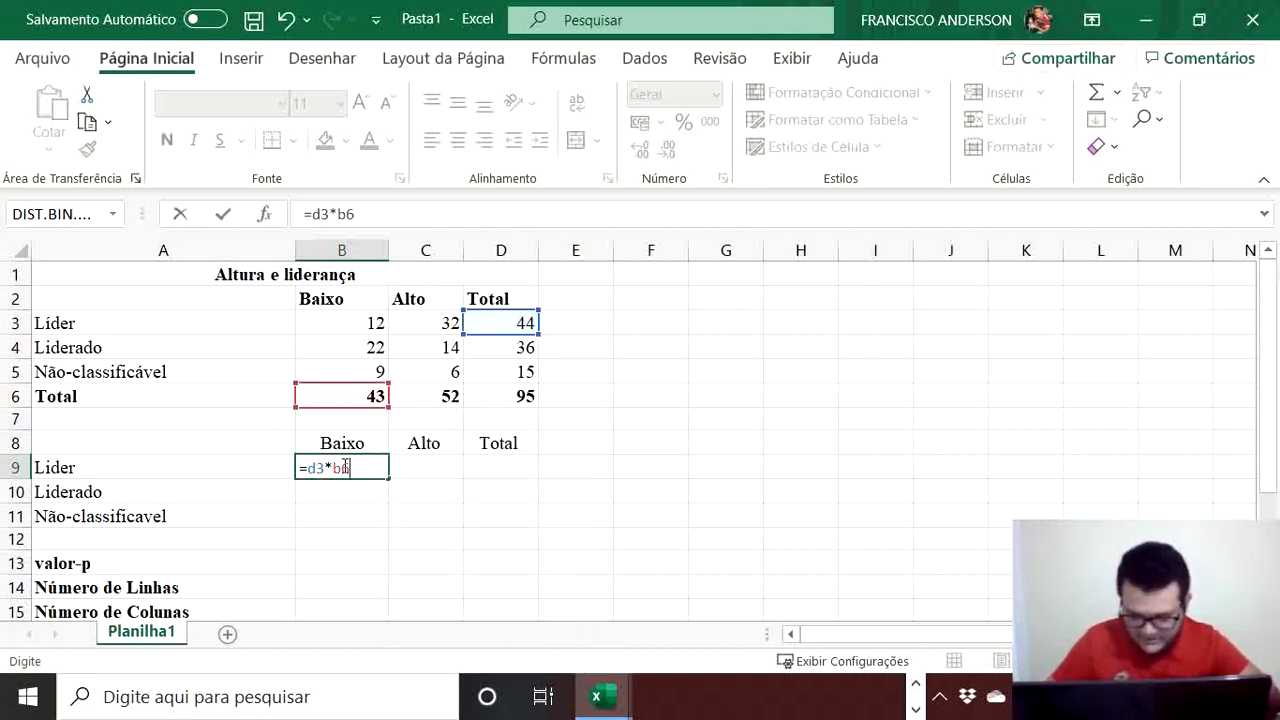
text())
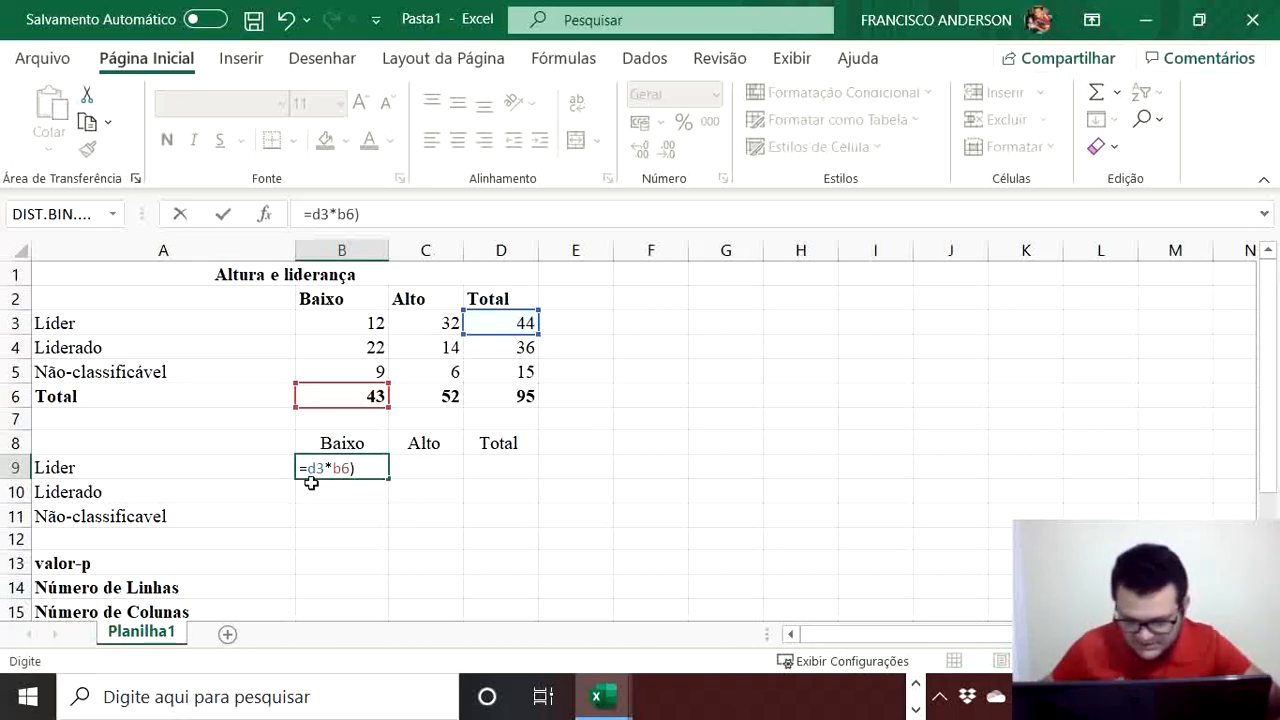
click(306, 467)
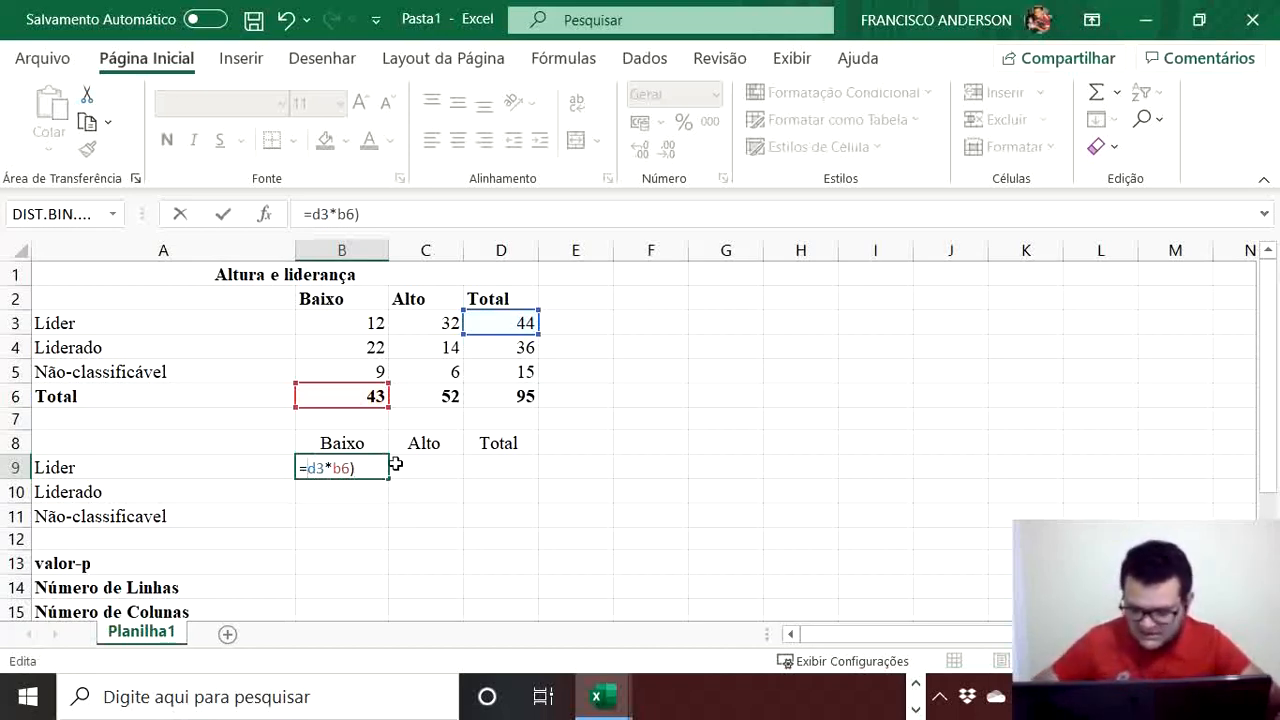
text(()
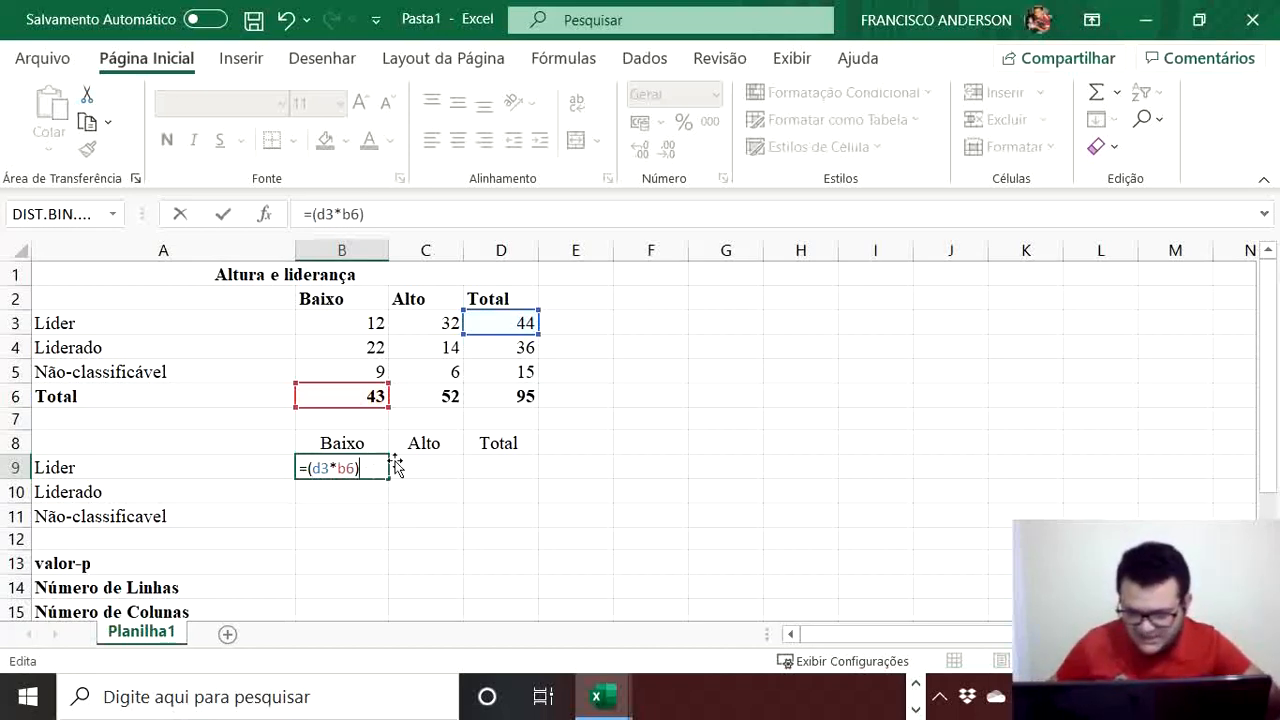
key(End)
text(/)
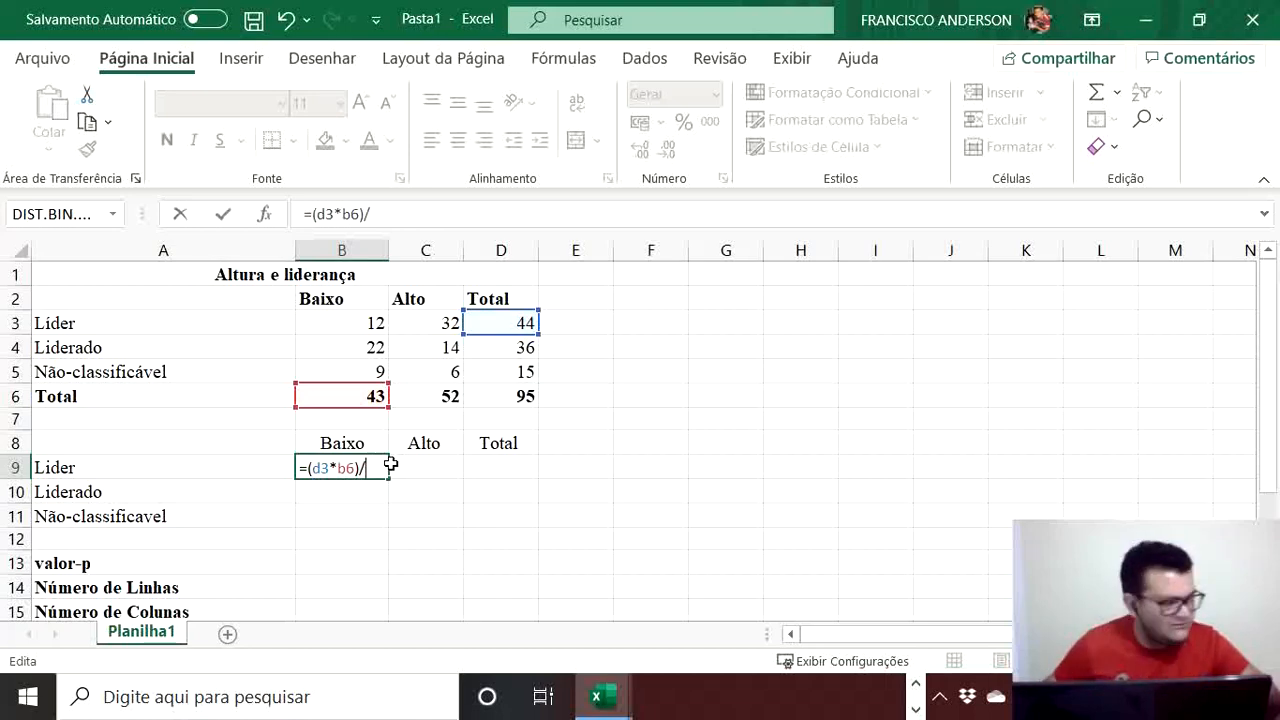
text(d6)
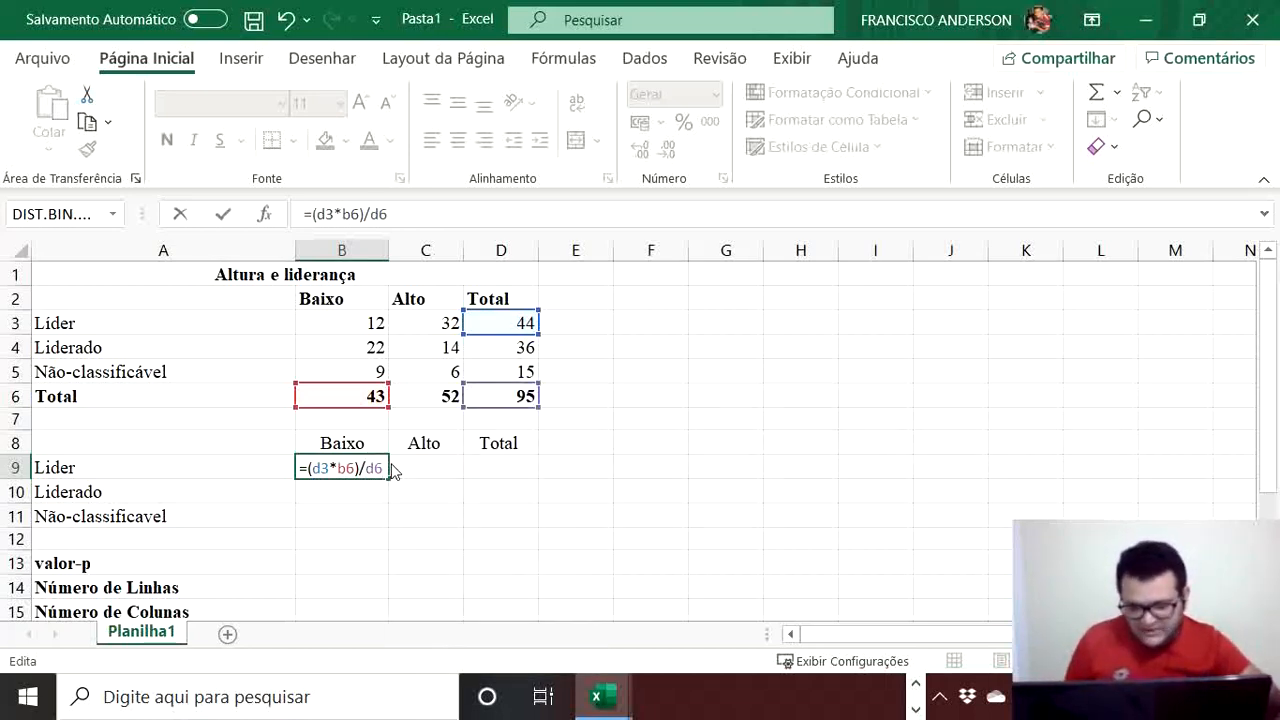
key(Return)
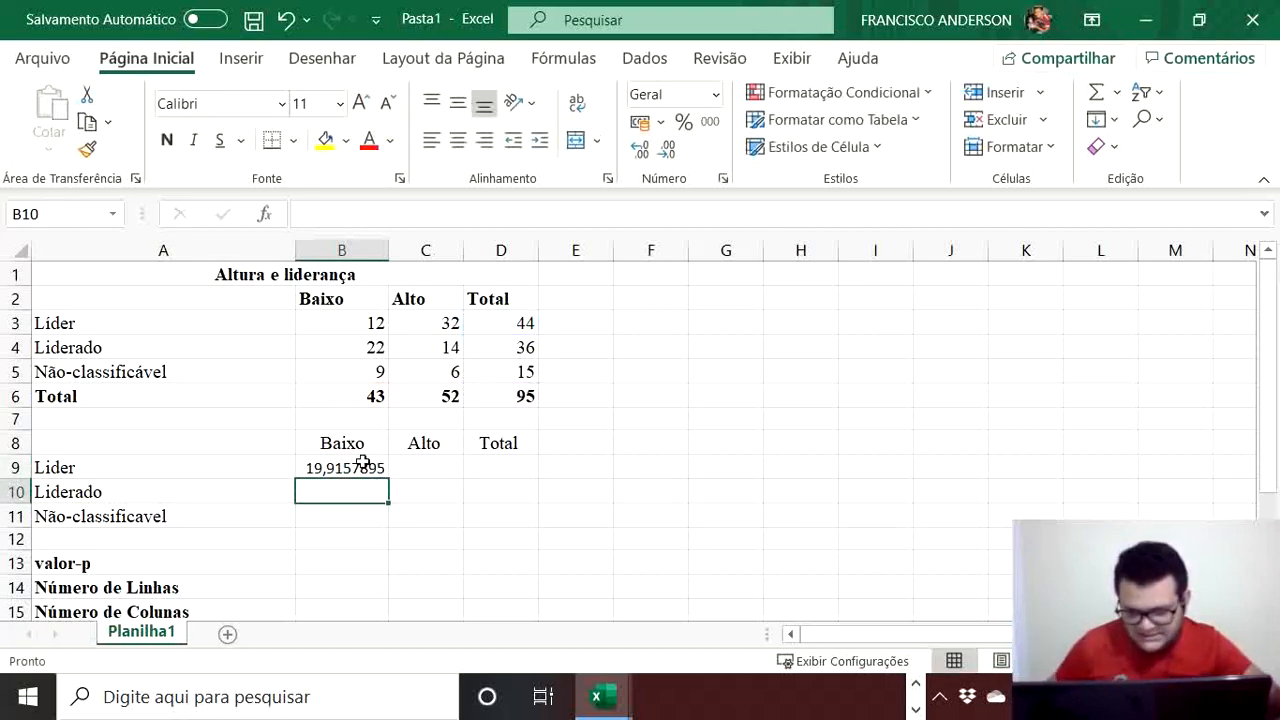
Step: Reduce the number format of cell B9 to one decimal place and review its formula
click(366, 465)
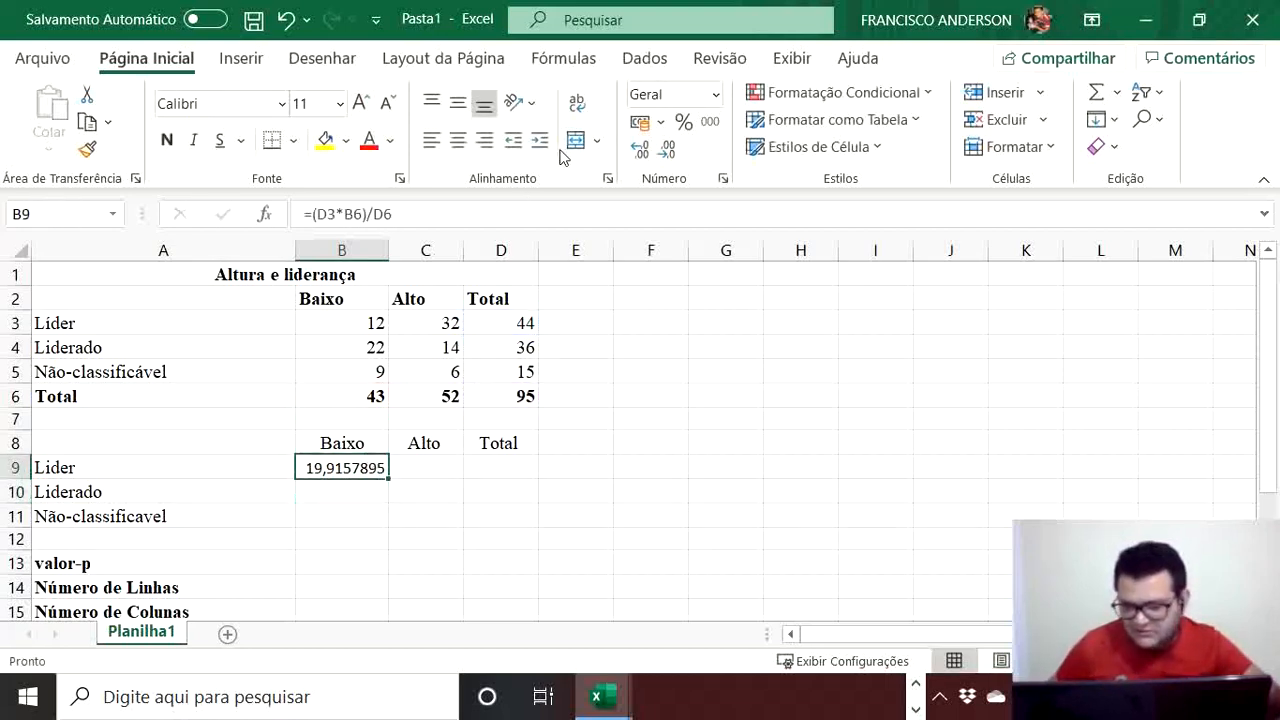
click(663, 155)
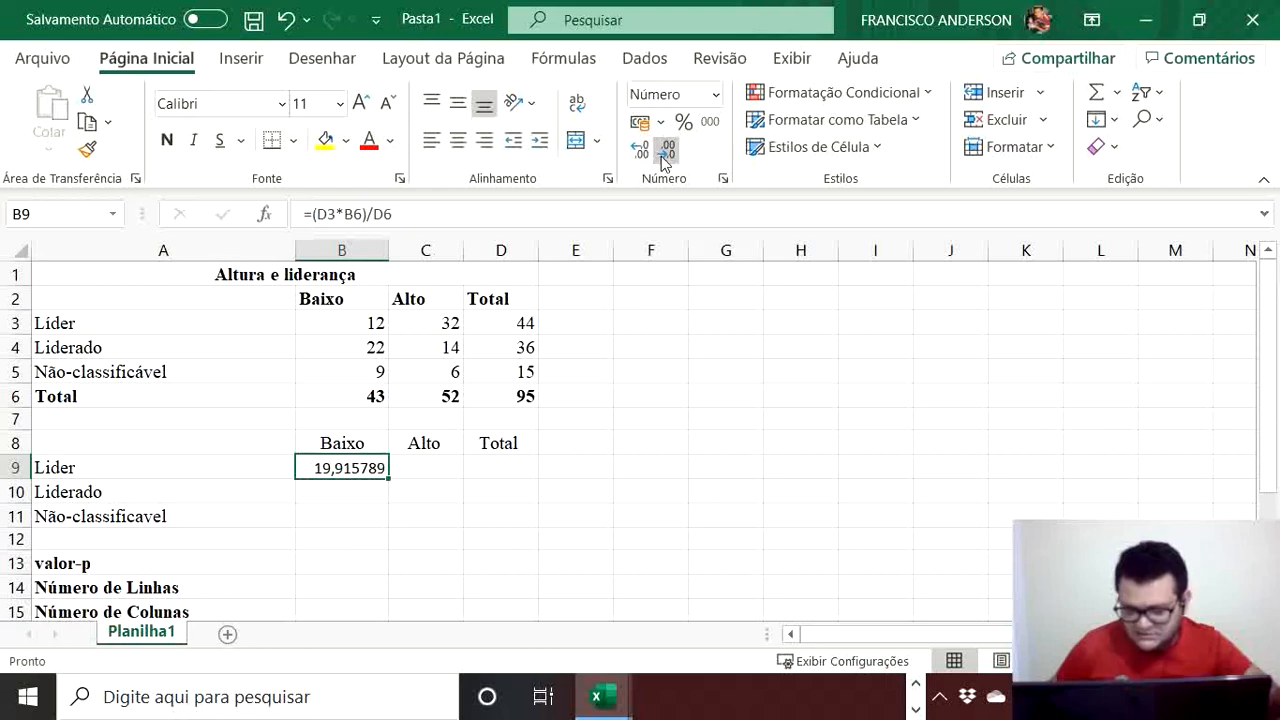
click(663, 155)
click(663, 155)
click(663, 155)
click(663, 155)
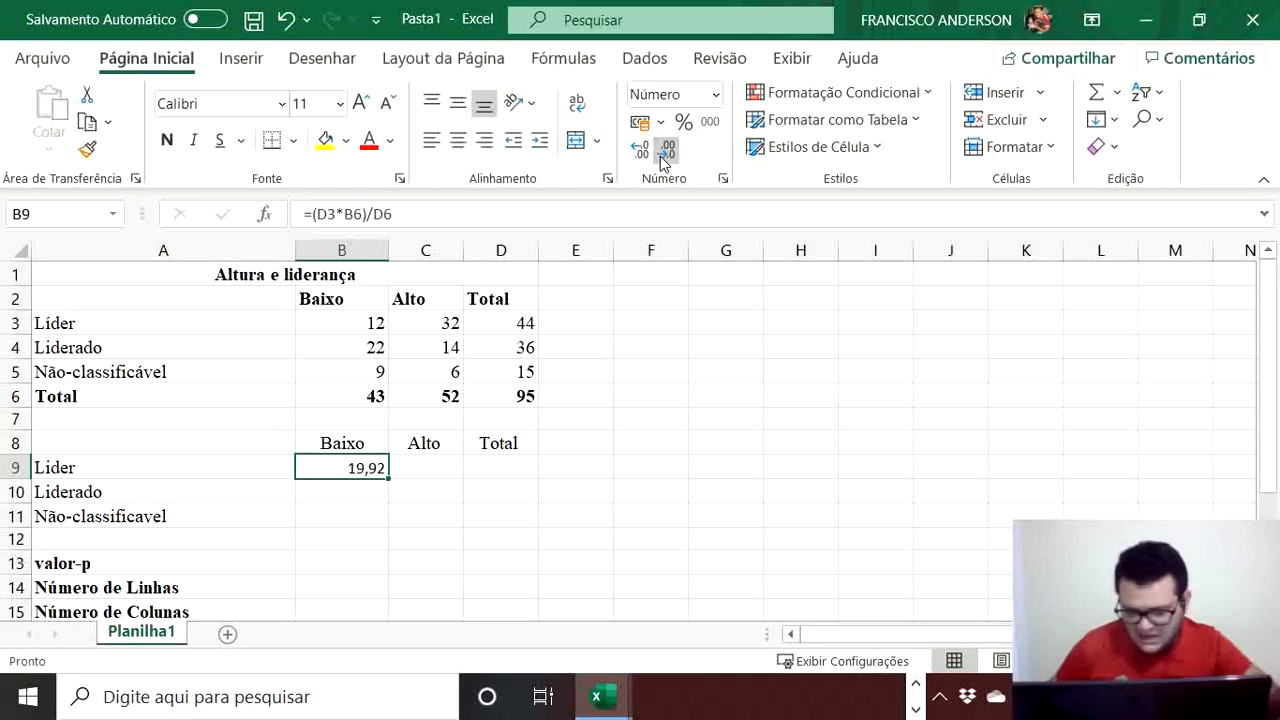
click(663, 155)
double_click(372, 469)
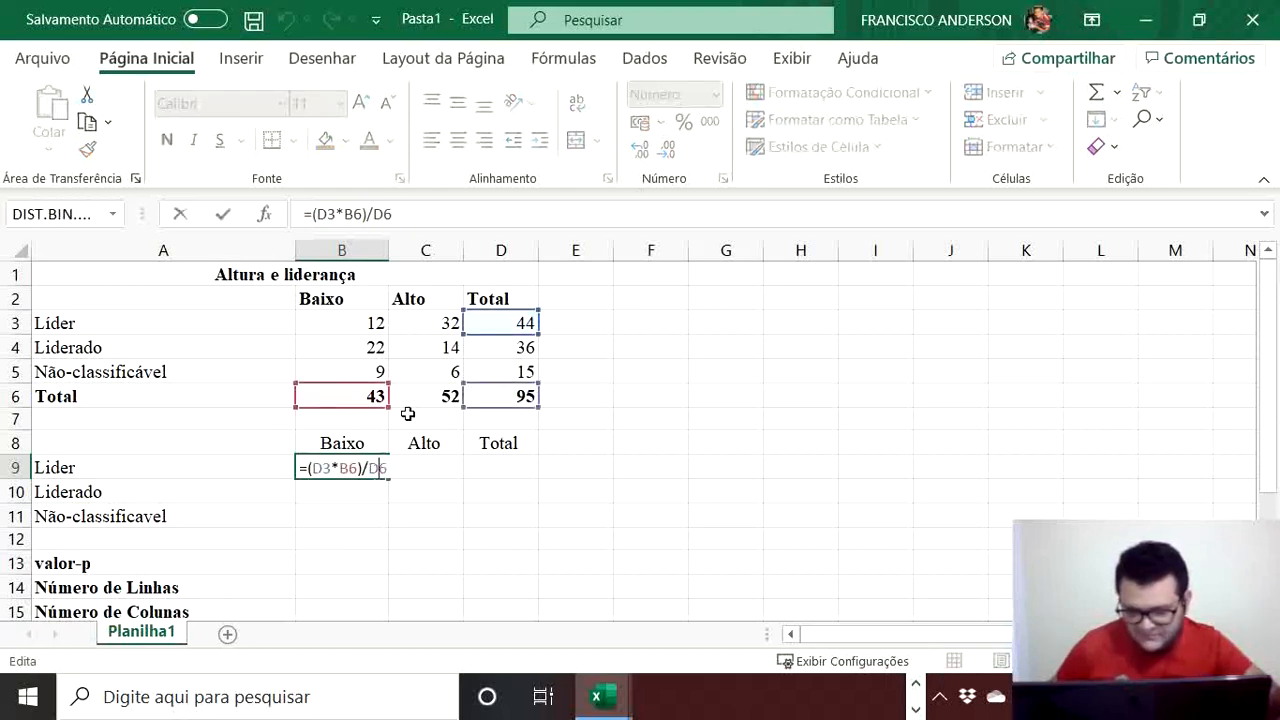
key(Return)
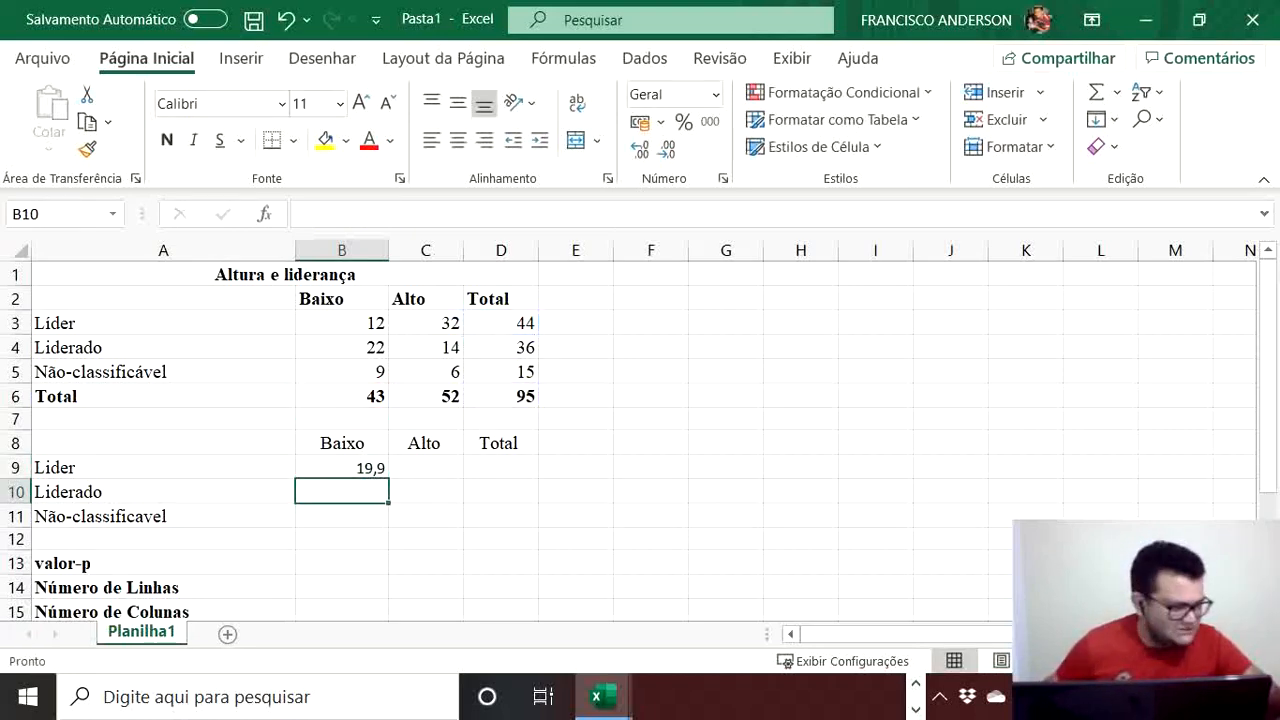
Step: Enter the formula =B6*D4/D6 in cell B10 for the expected frequency of "Liderado" under "Baixo"
text(=)
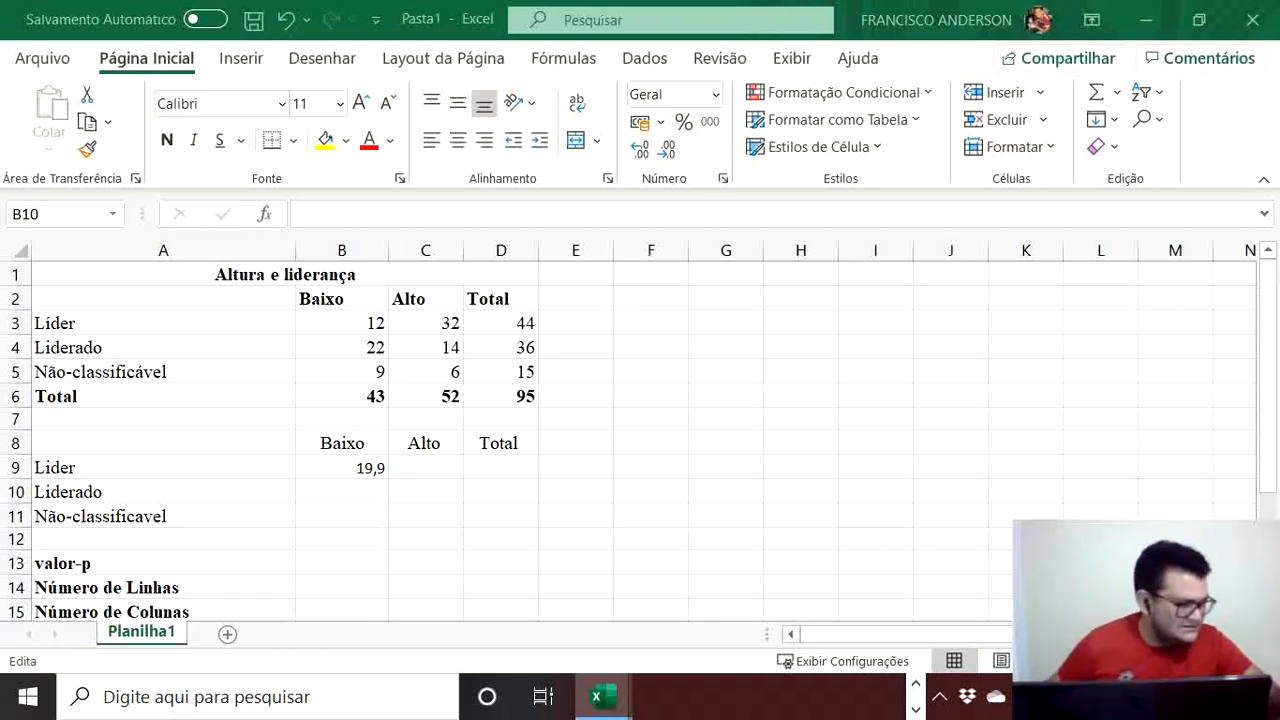
key(Escape)
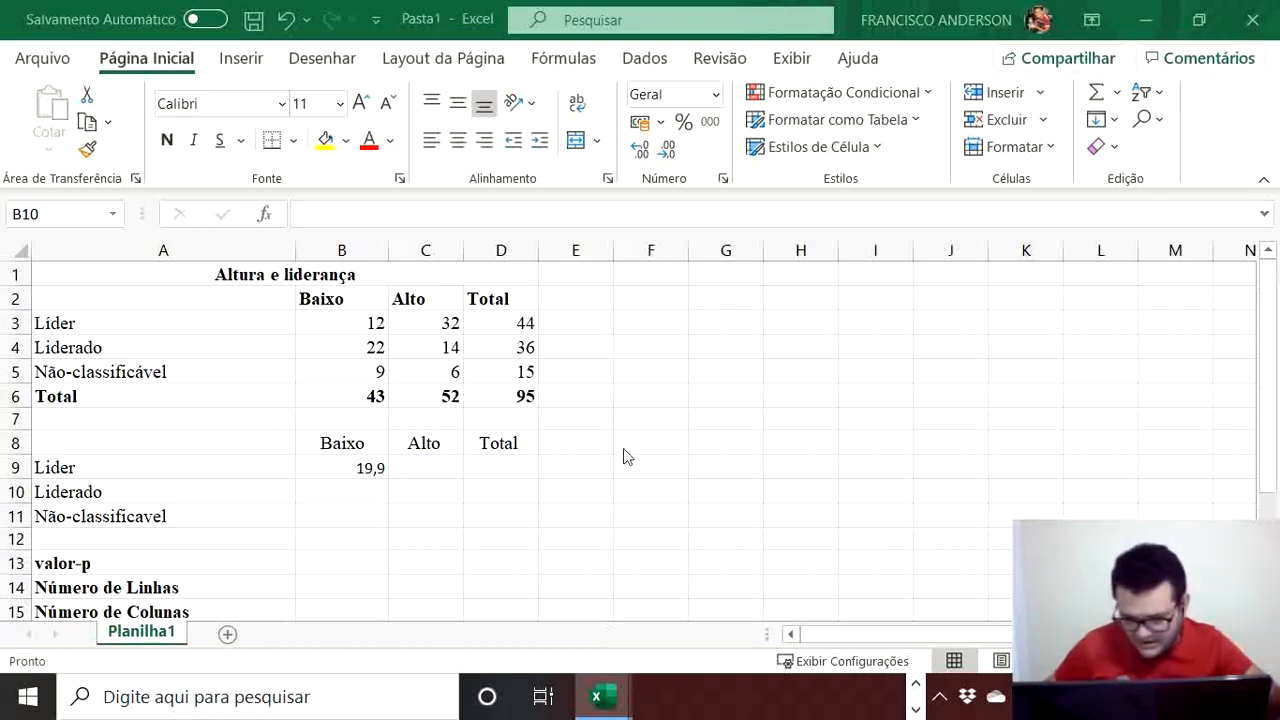
click(358, 495)
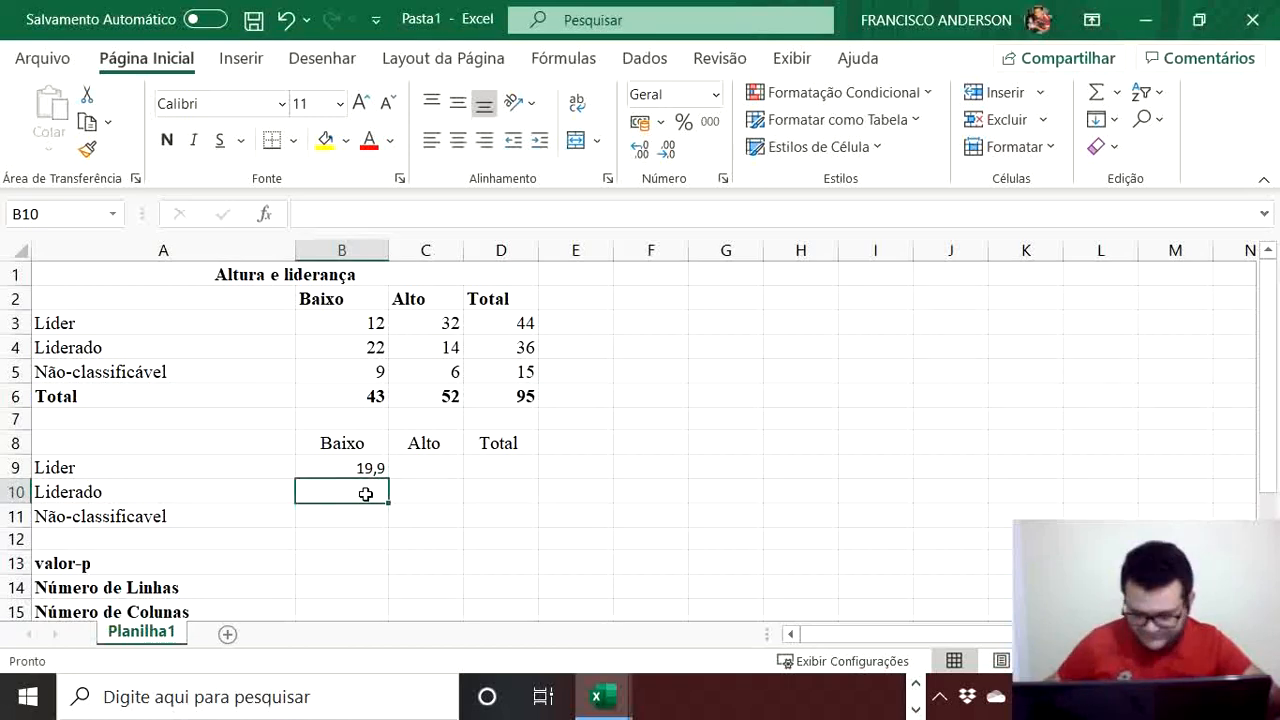
text(=b)
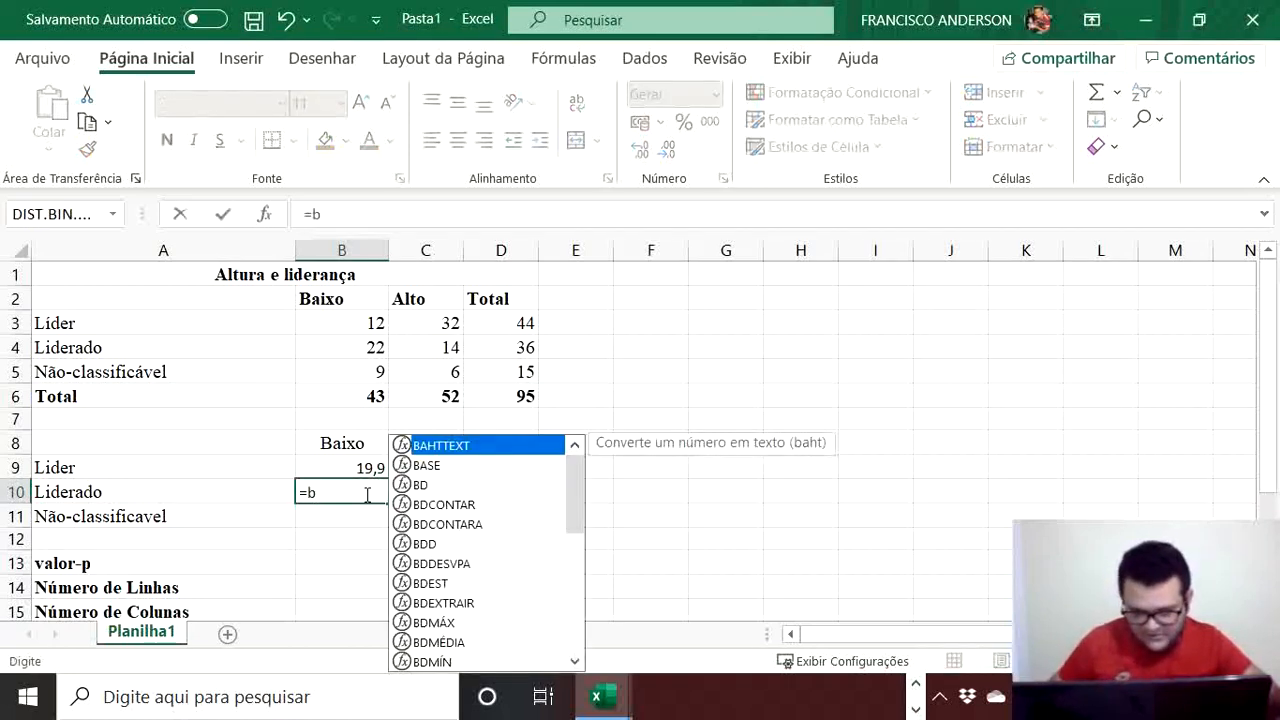
text(6)
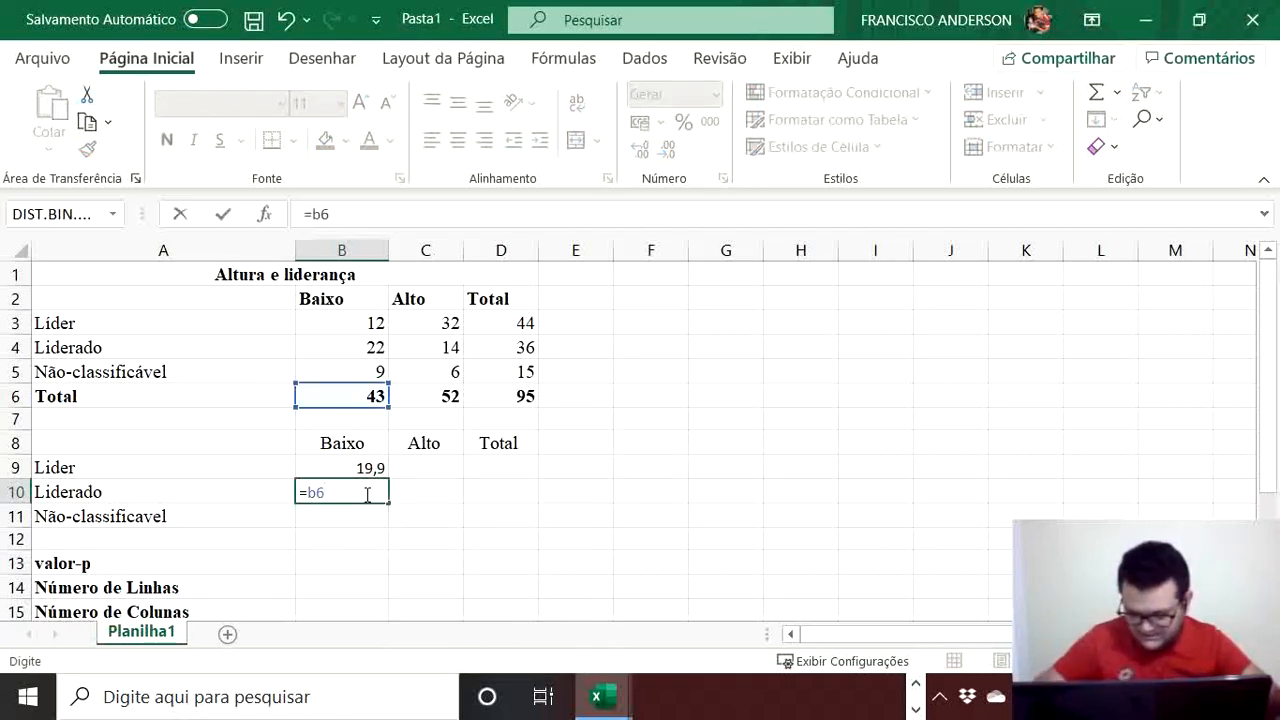
text(*d)
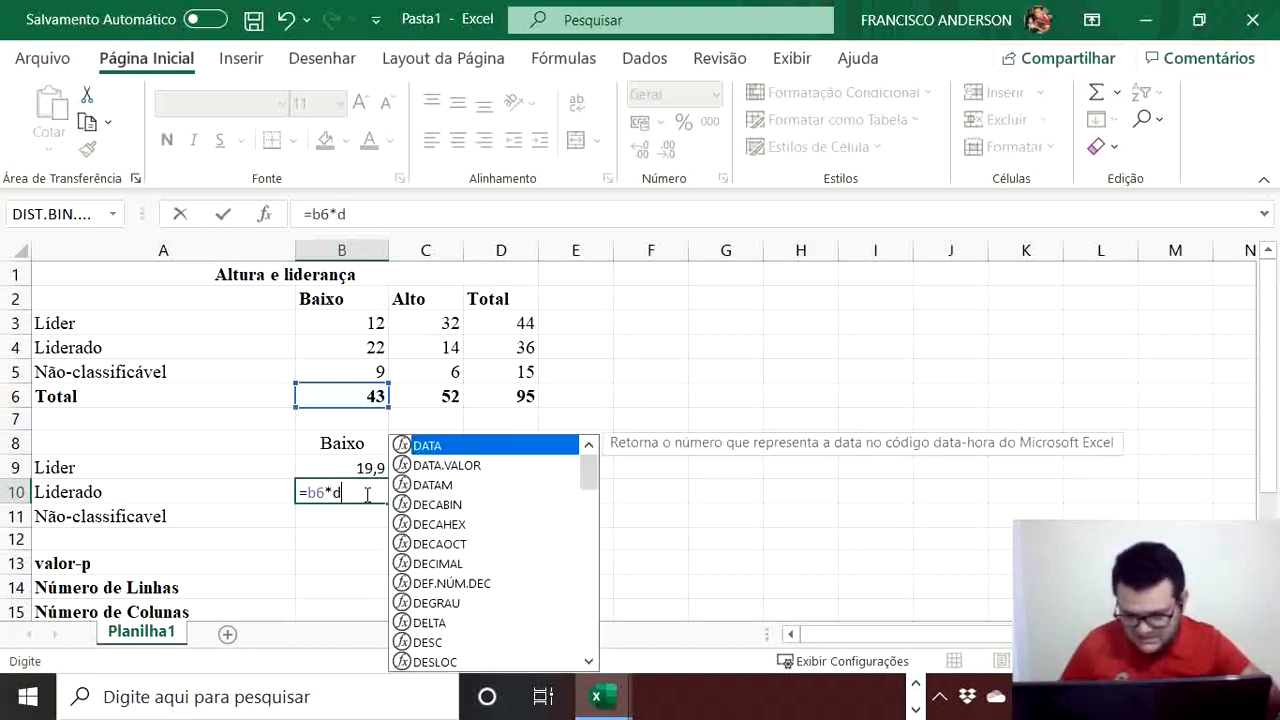
text(4/)
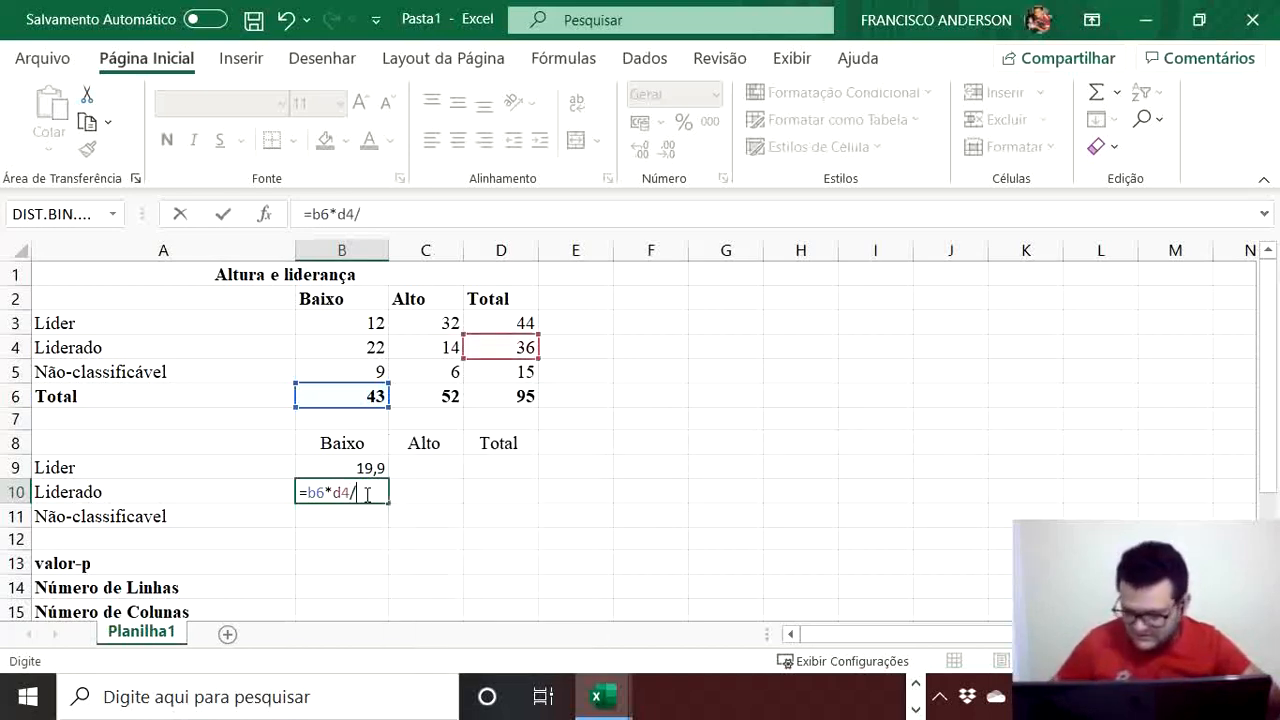
text(d6)
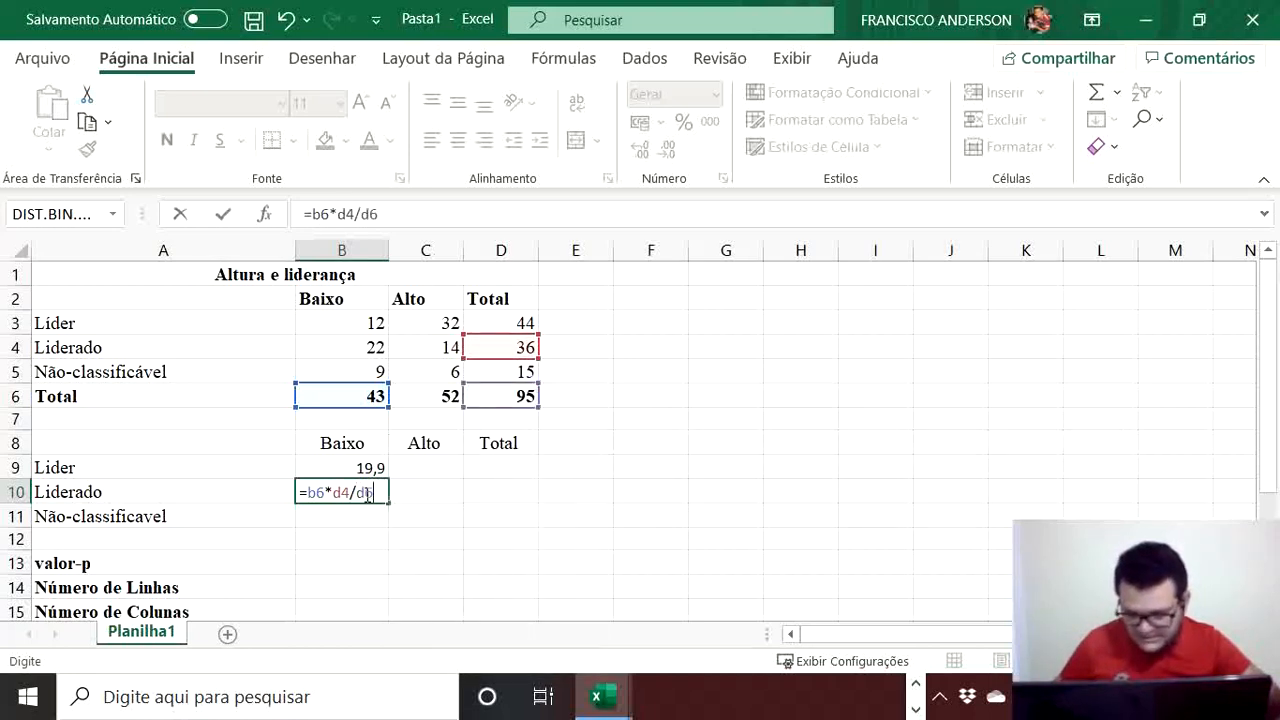
key(Left)
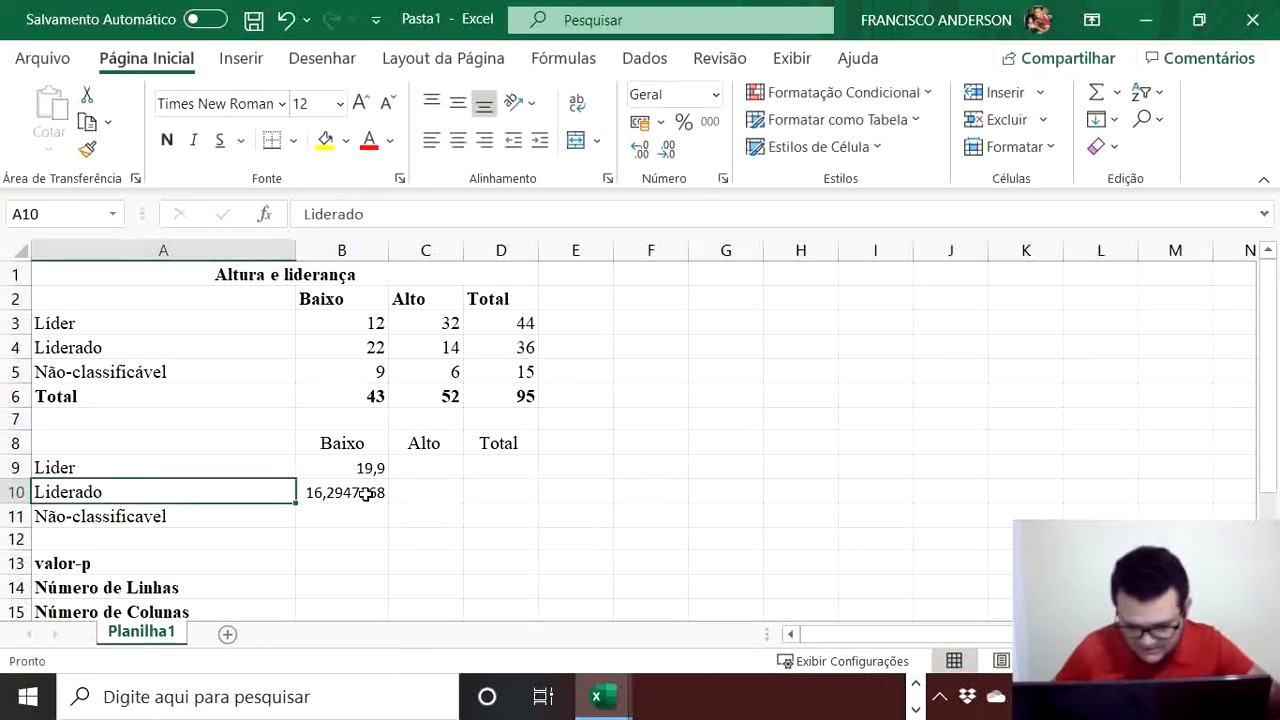
Step: Add parentheses around the product in cell B10 so the formula reads =(B6*D4)/D6
click(366, 494)
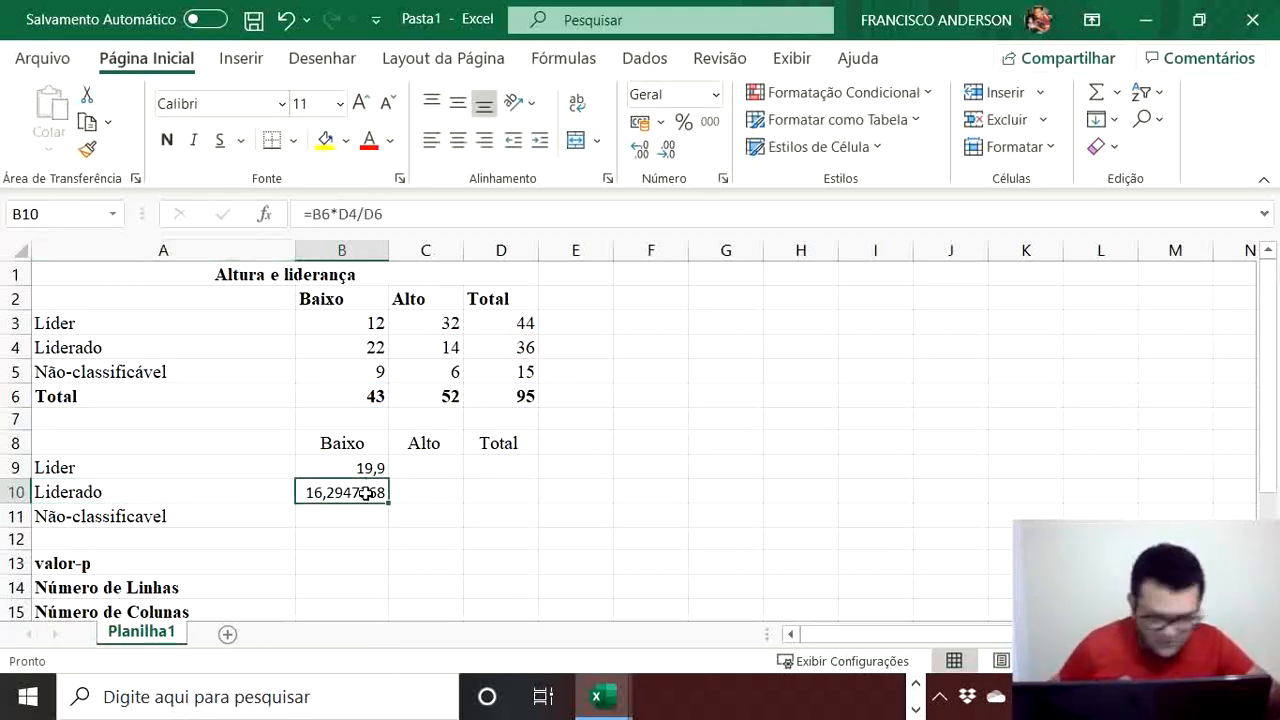
double_click(366, 494)
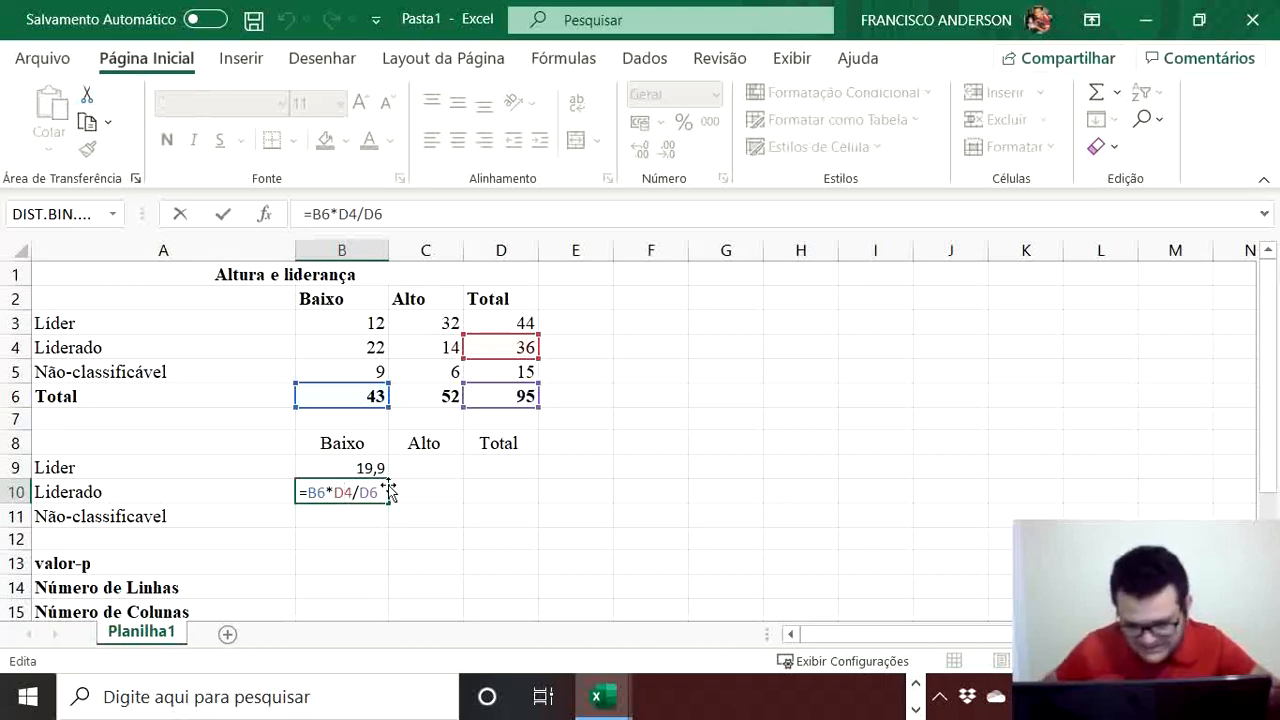
text())
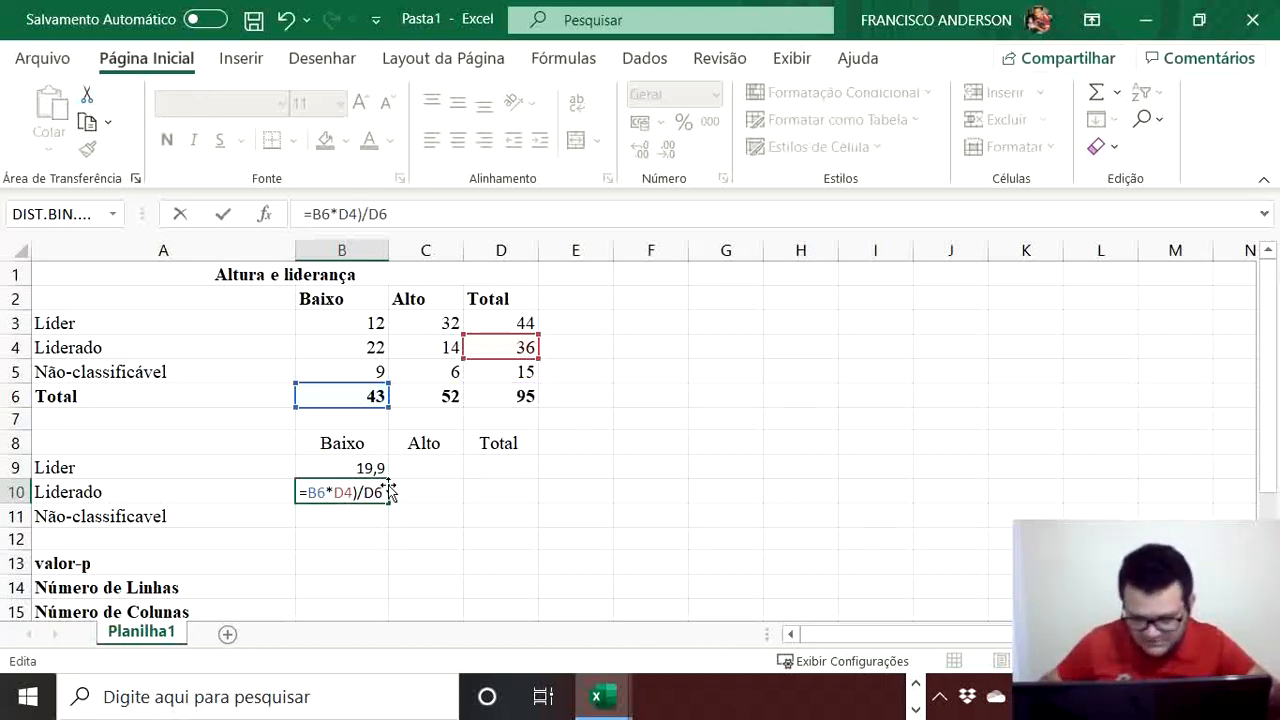
key(Left)
key(Left)
key(Left)
key(Left)
key(Left)
key(Left)
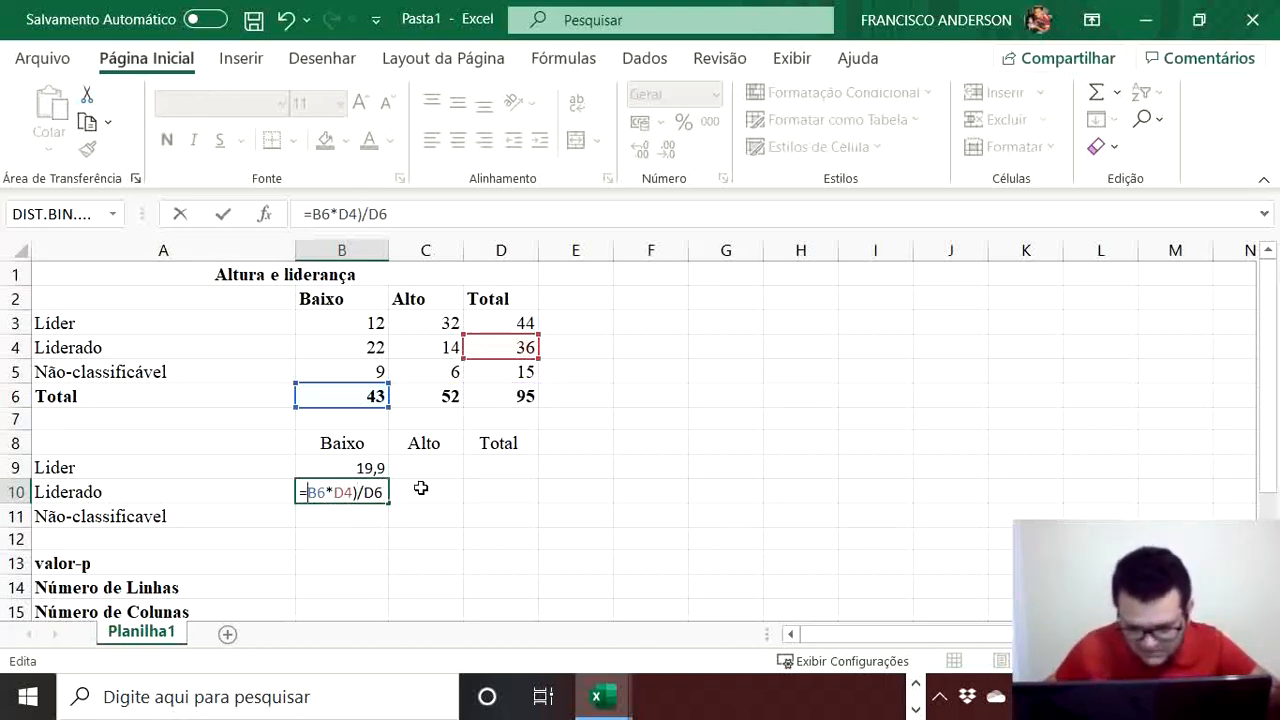
text(()
key(Return)
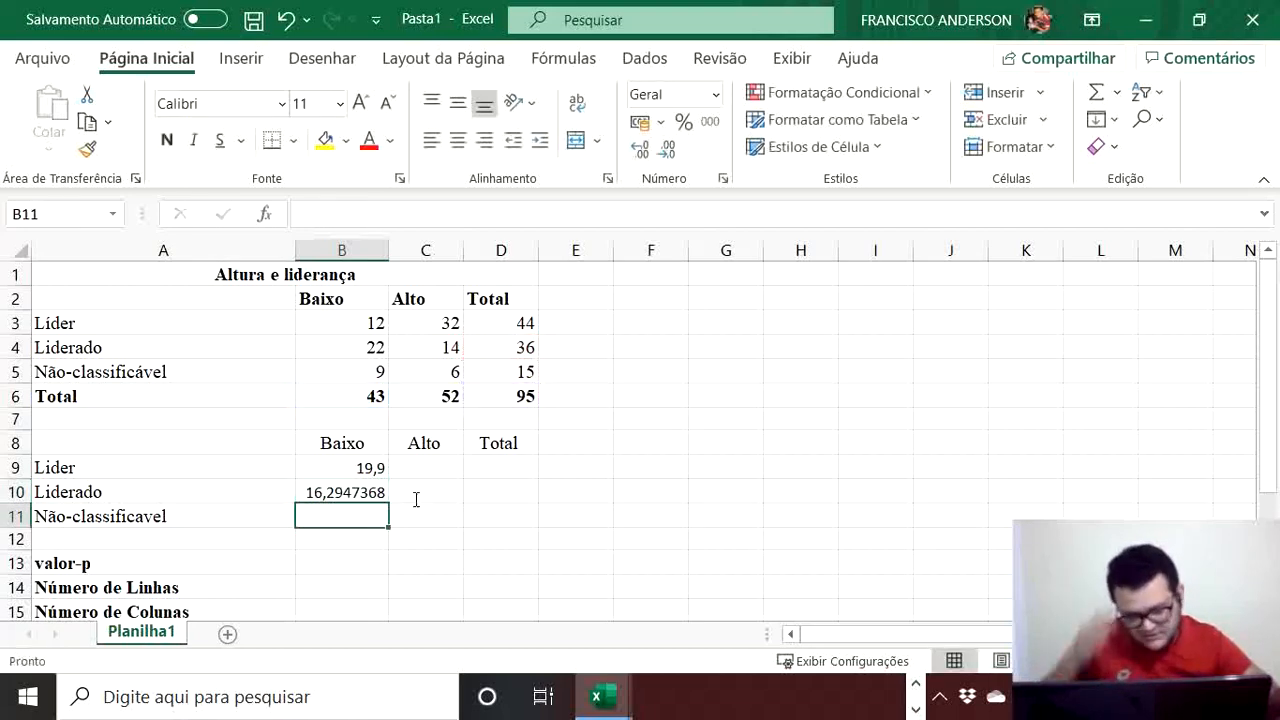
Step: Reduce the number format of cell B10 to one decimal place
click(370, 492)
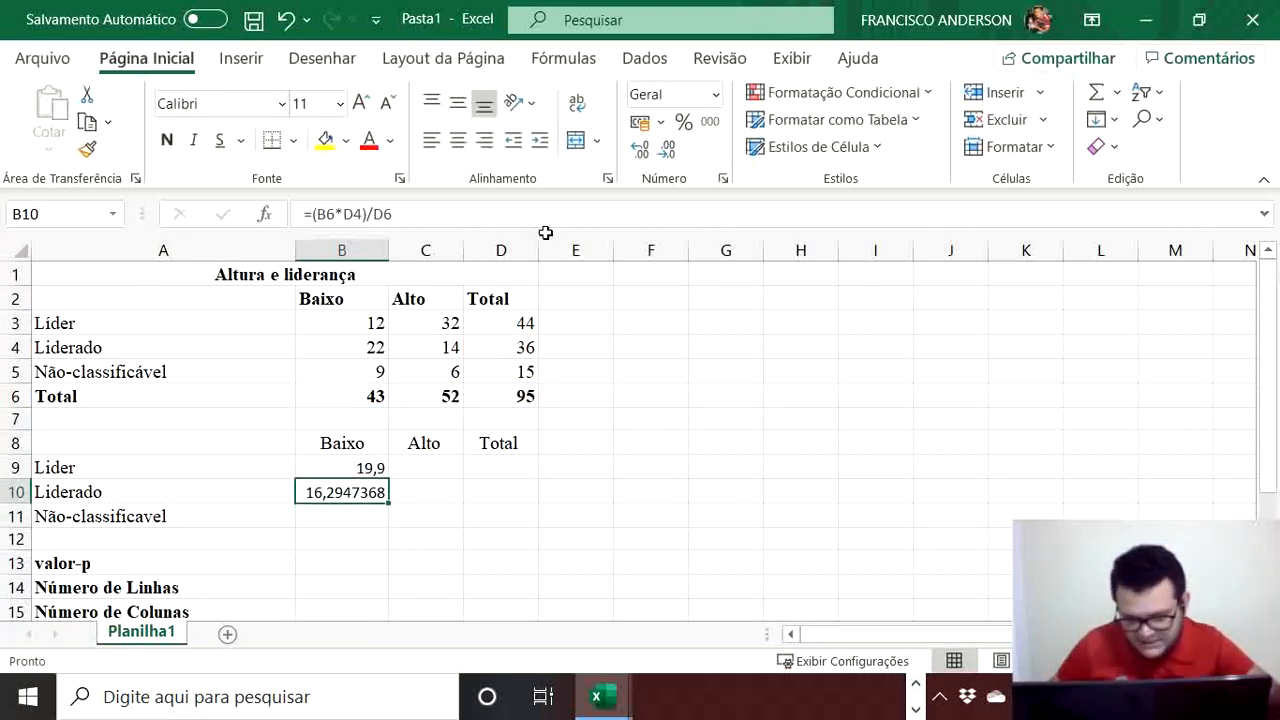
click(668, 151)
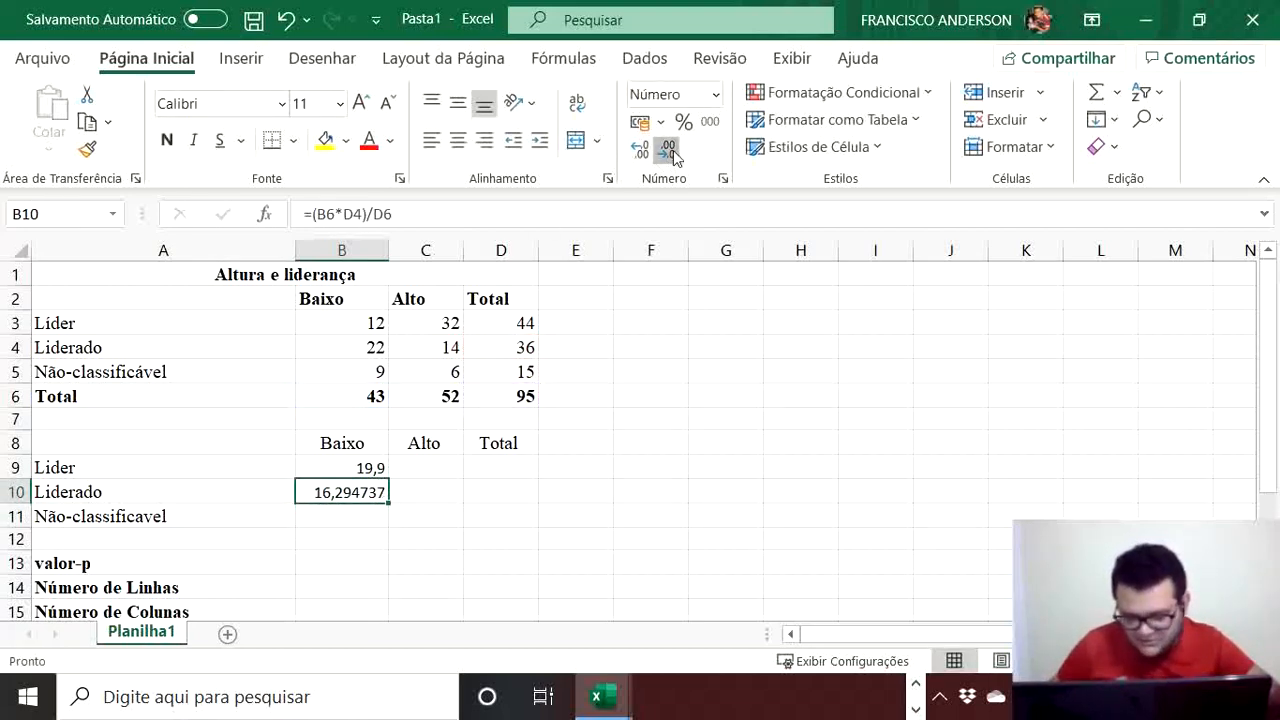
click(676, 155)
click(676, 155)
click(676, 155)
click(676, 155)
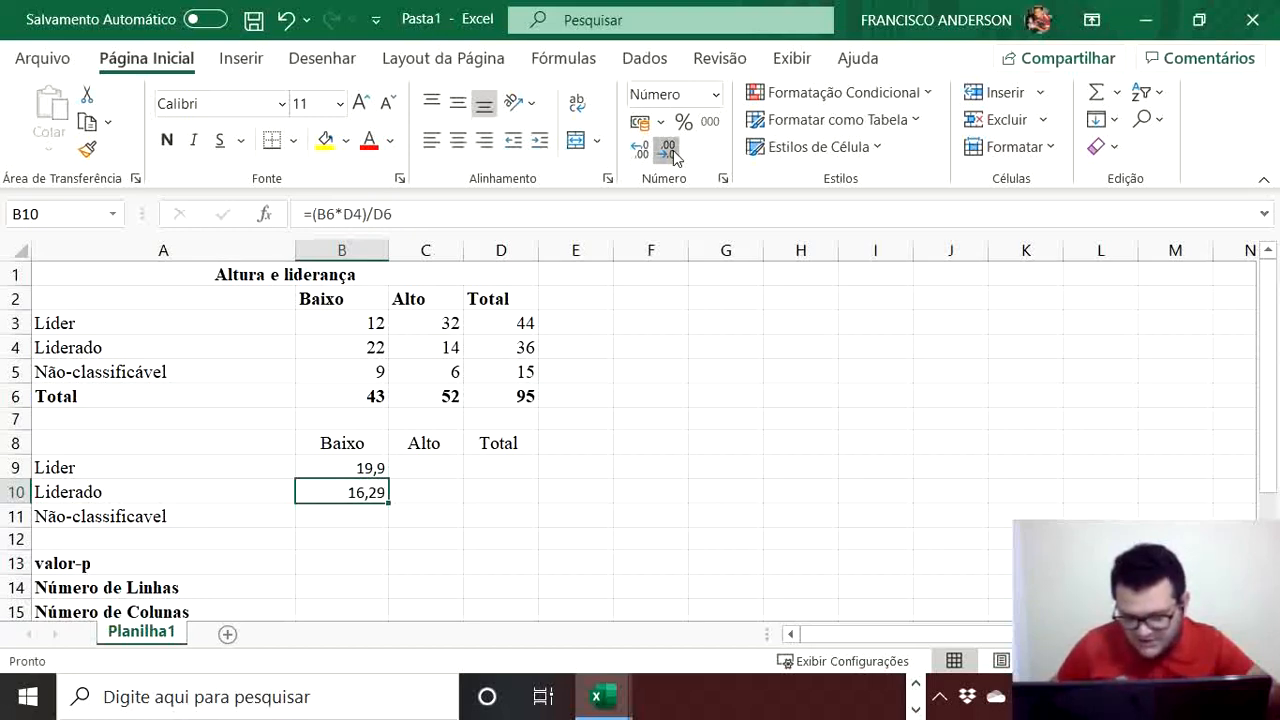
click(676, 155)
Step: Enter the formula =(B6*D5)/D6 in cell B11 for the expected frequency of "Não-classificavel" under "Baixo"
click(343, 514)
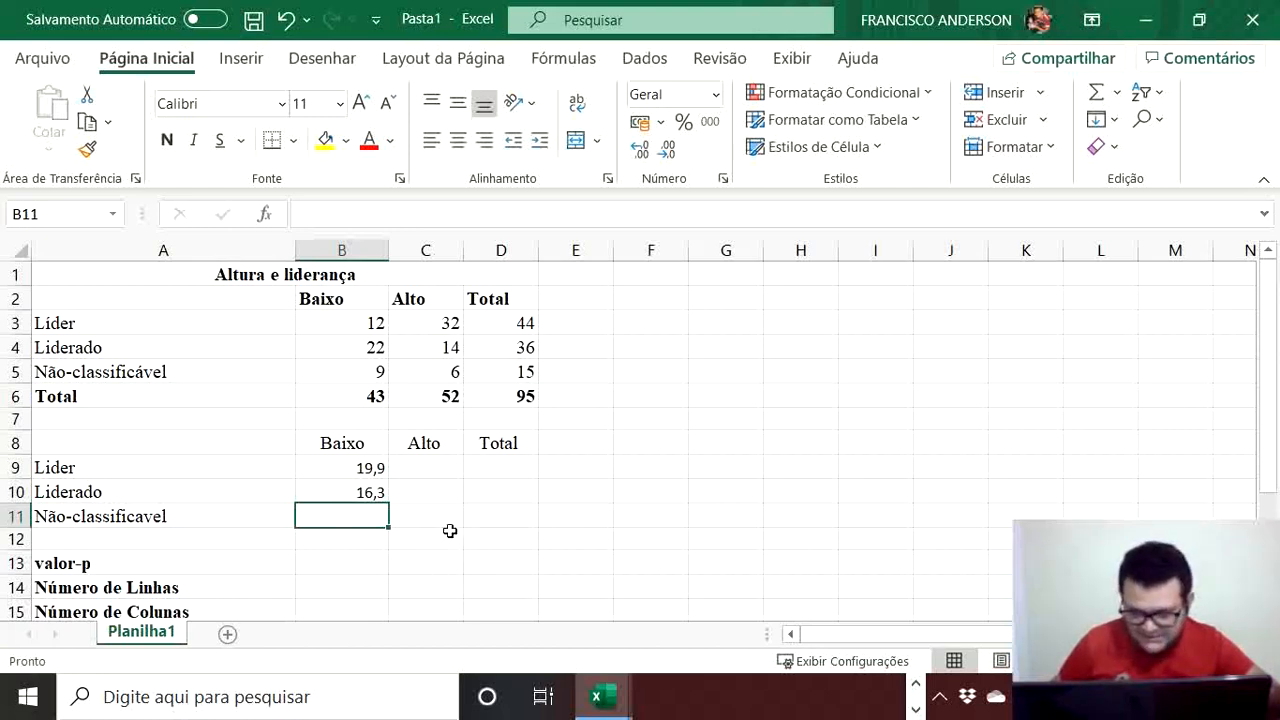
key(F2)
text(=)
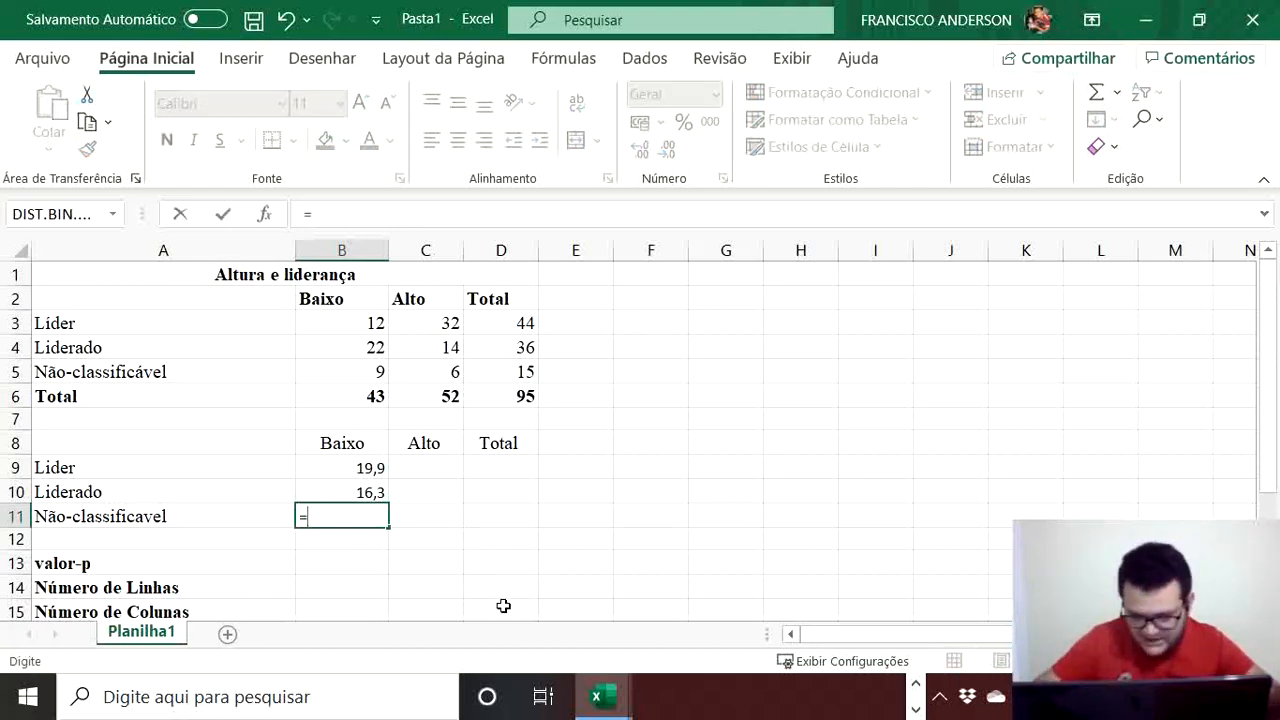
text(b6)
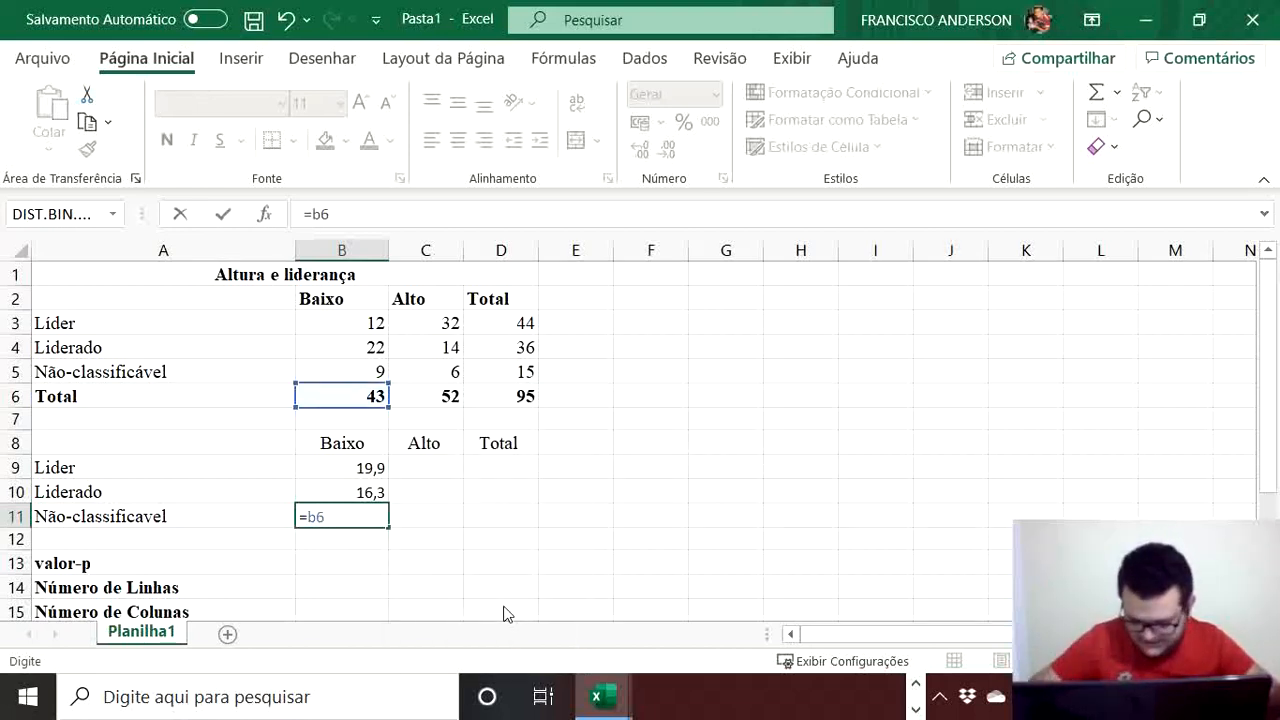
text(*d)
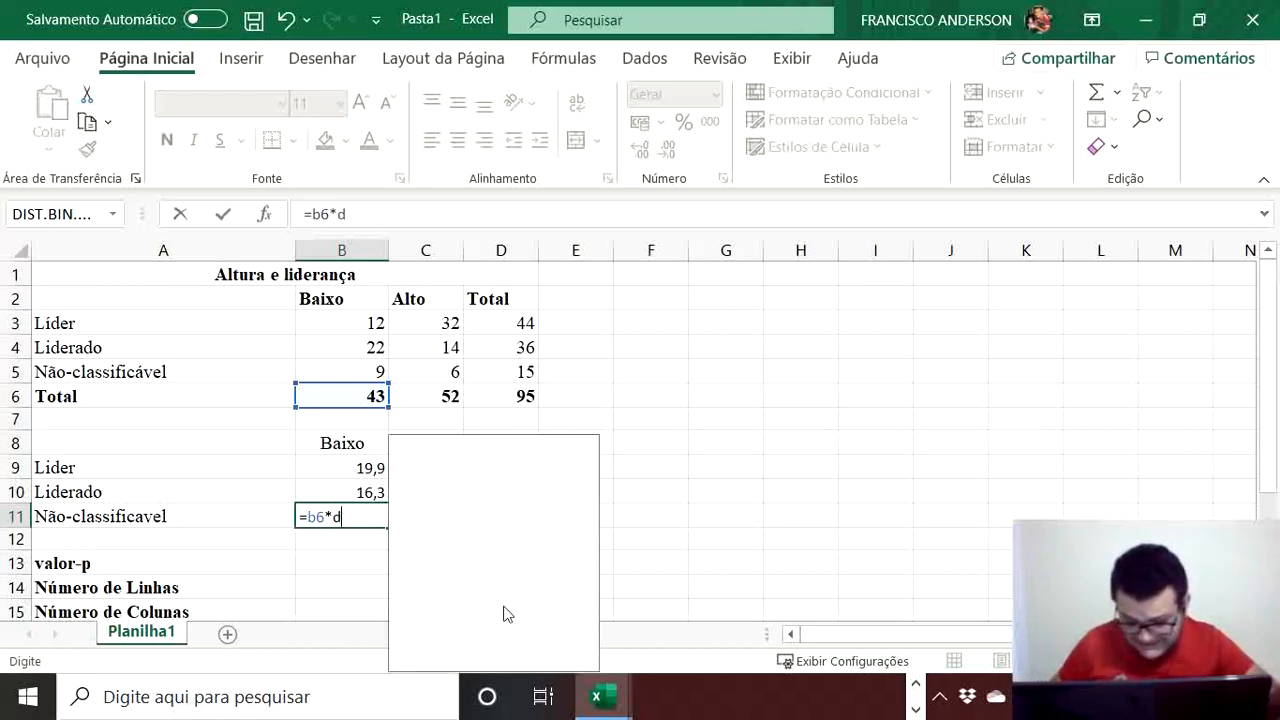
text(5/d6)
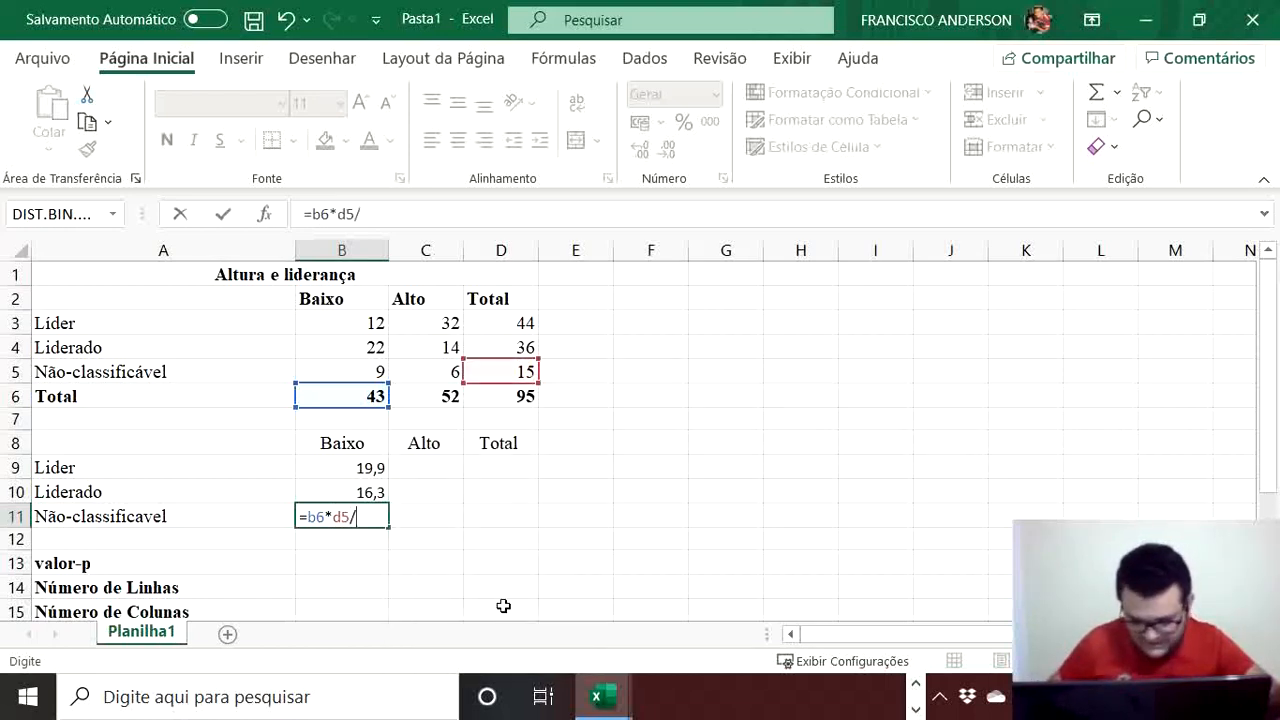
click(347, 518)
text())
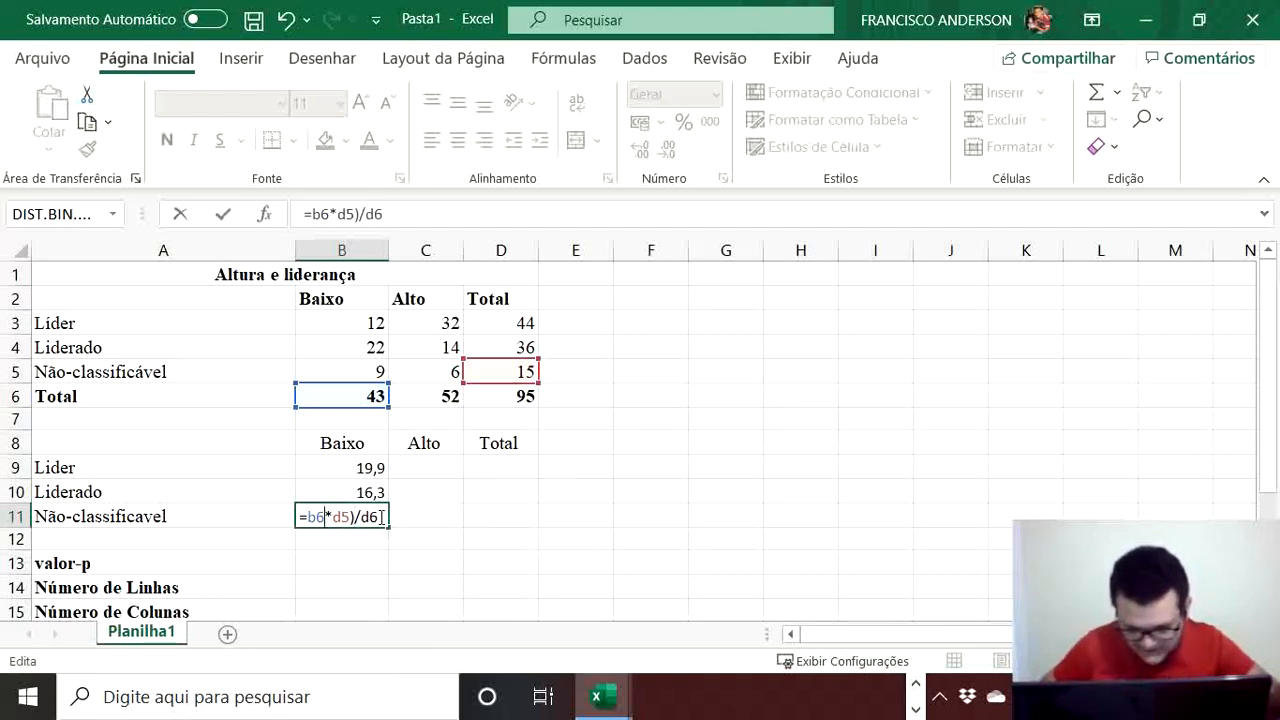
key(Left)
key(Left)
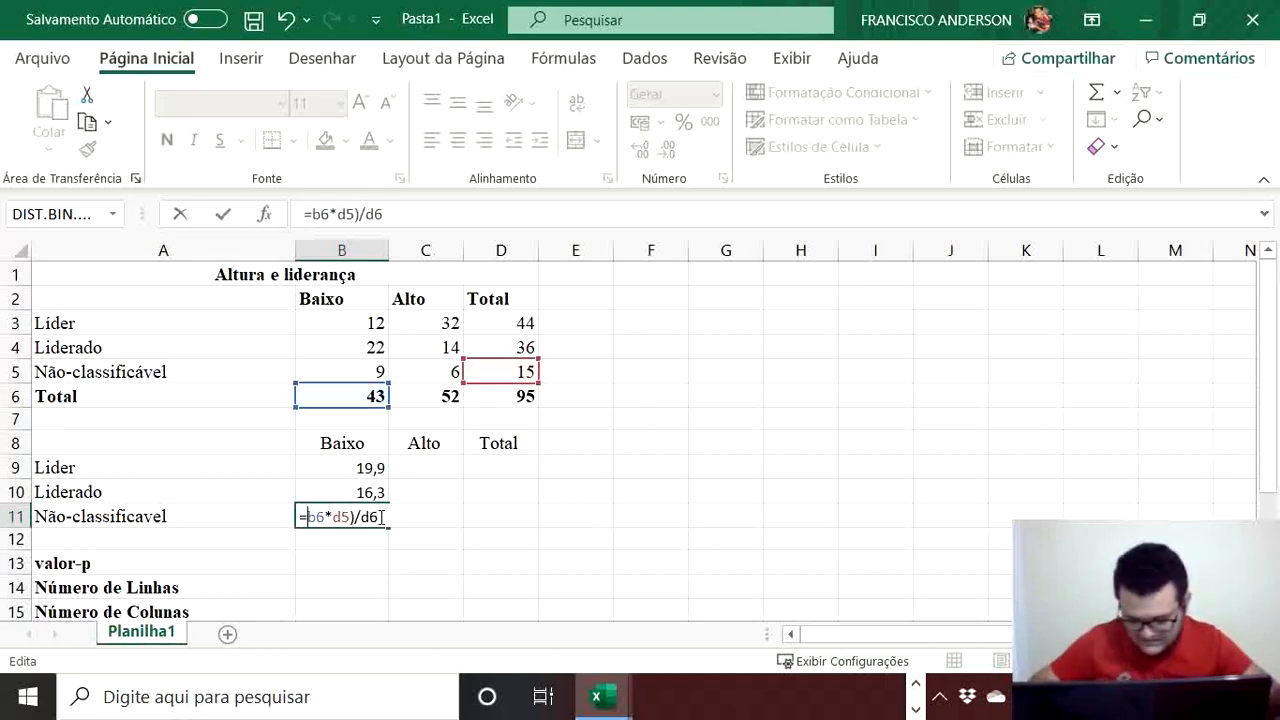
text(()
key(Return)
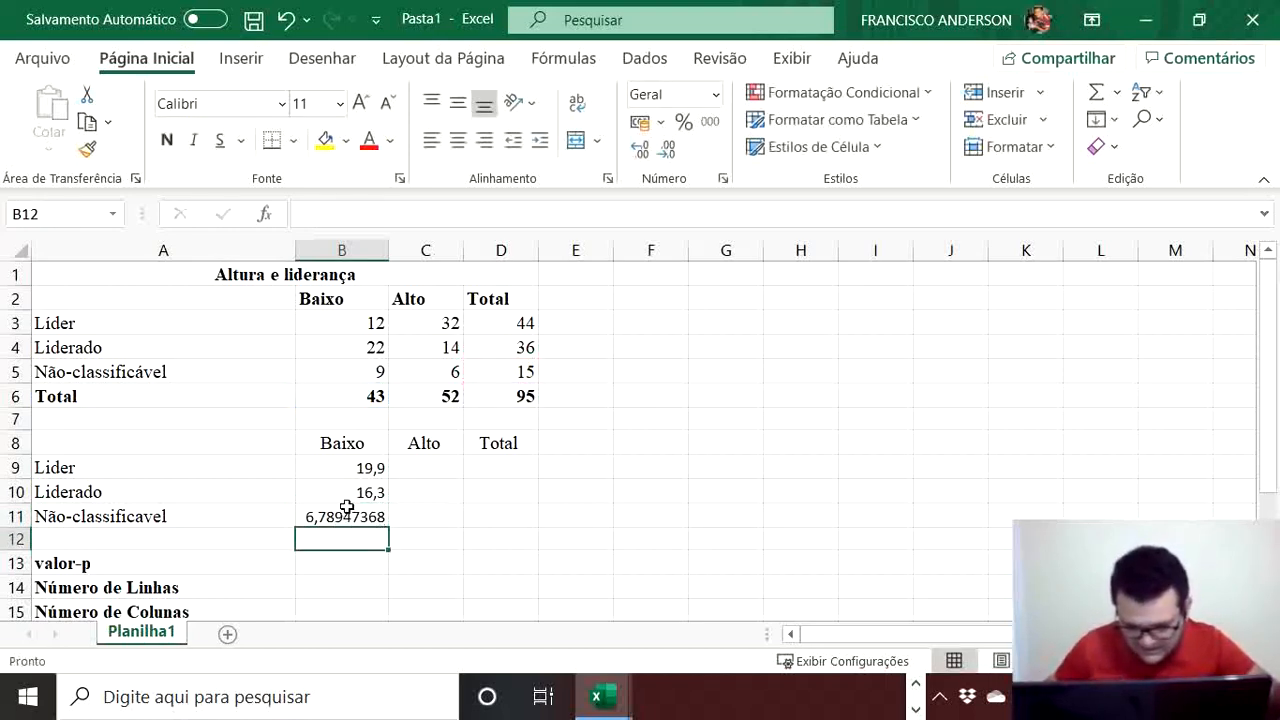
Step: Reduce the number format of cell B11 to one decimal place
click(346, 507)
click(668, 152)
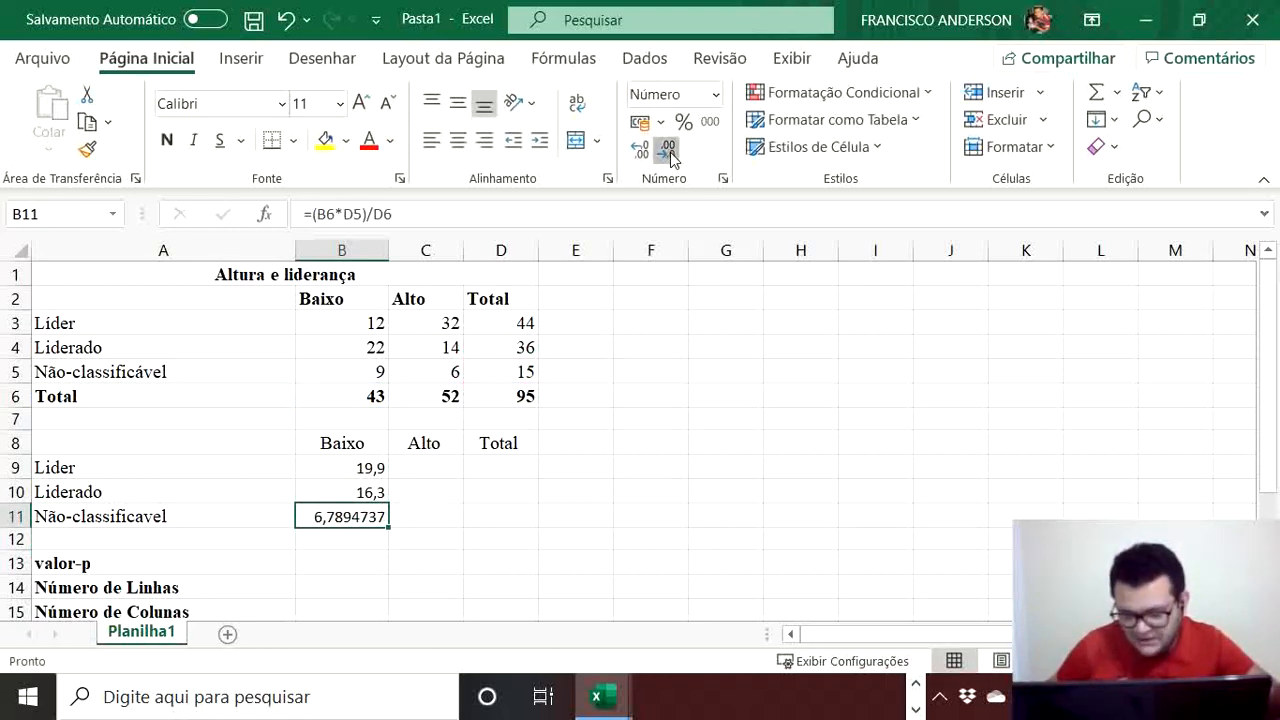
click(668, 152)
click(668, 152)
click(668, 152)
click(668, 152)
click(668, 152)
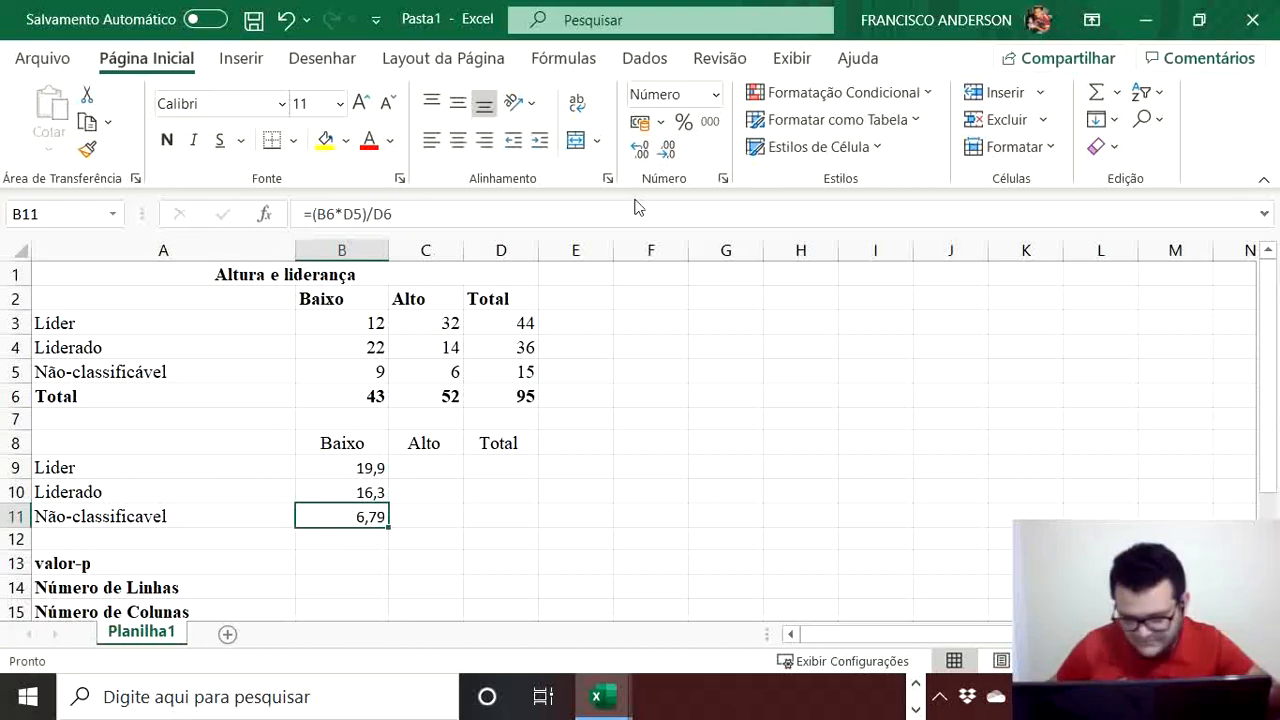
click(668, 152)
Step: Insert a new sheet row at row 12, directly below the "Não-classificavel" row of the second table
click(327, 538)
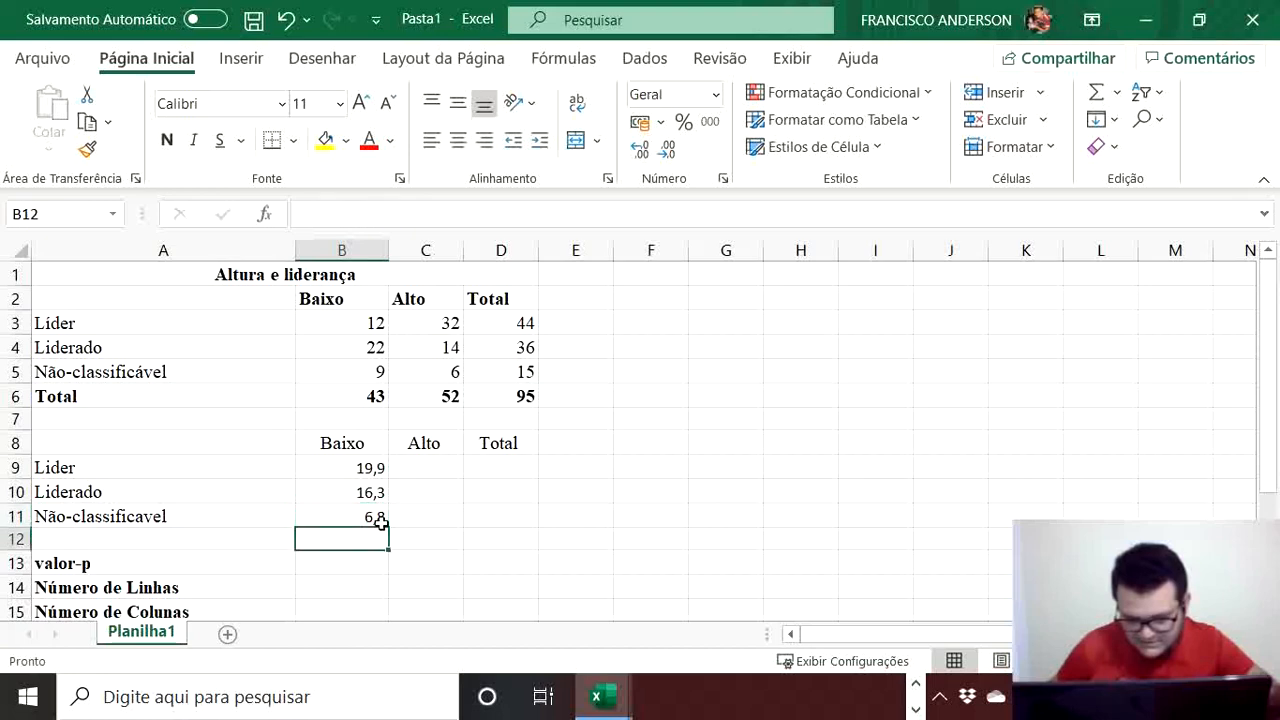
click(200, 534)
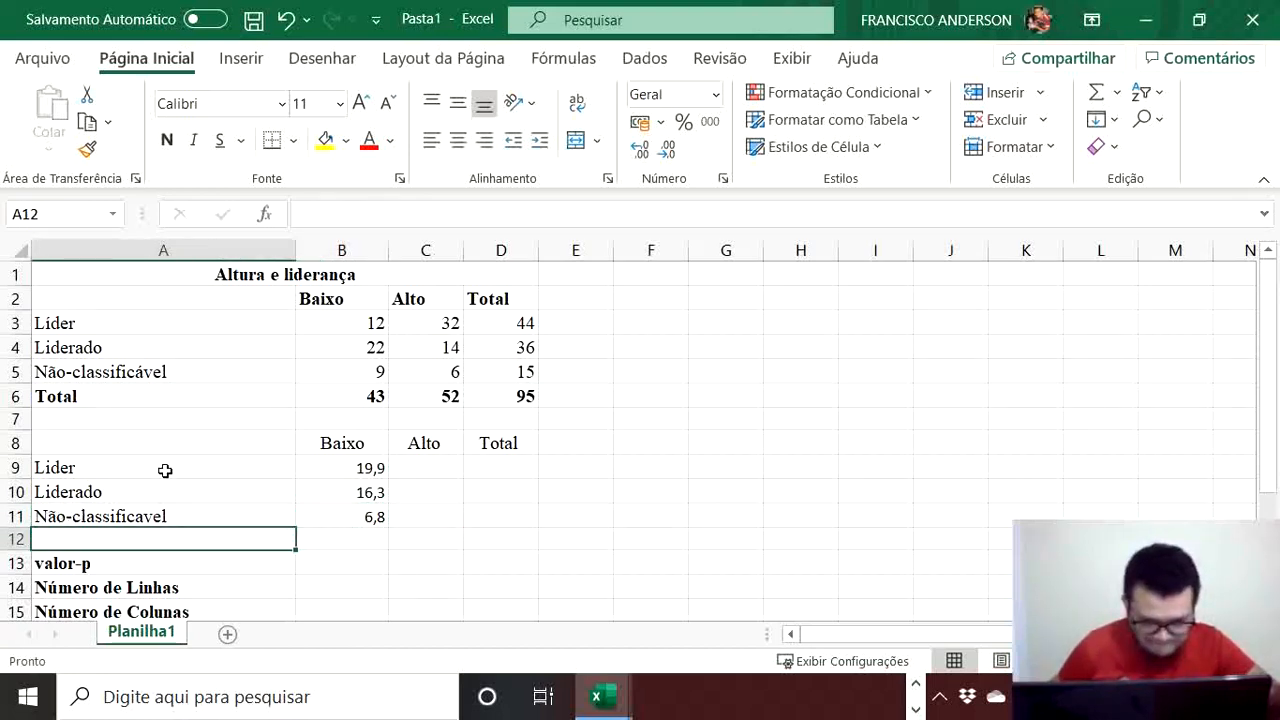
click(15, 539)
right_click(15, 539)
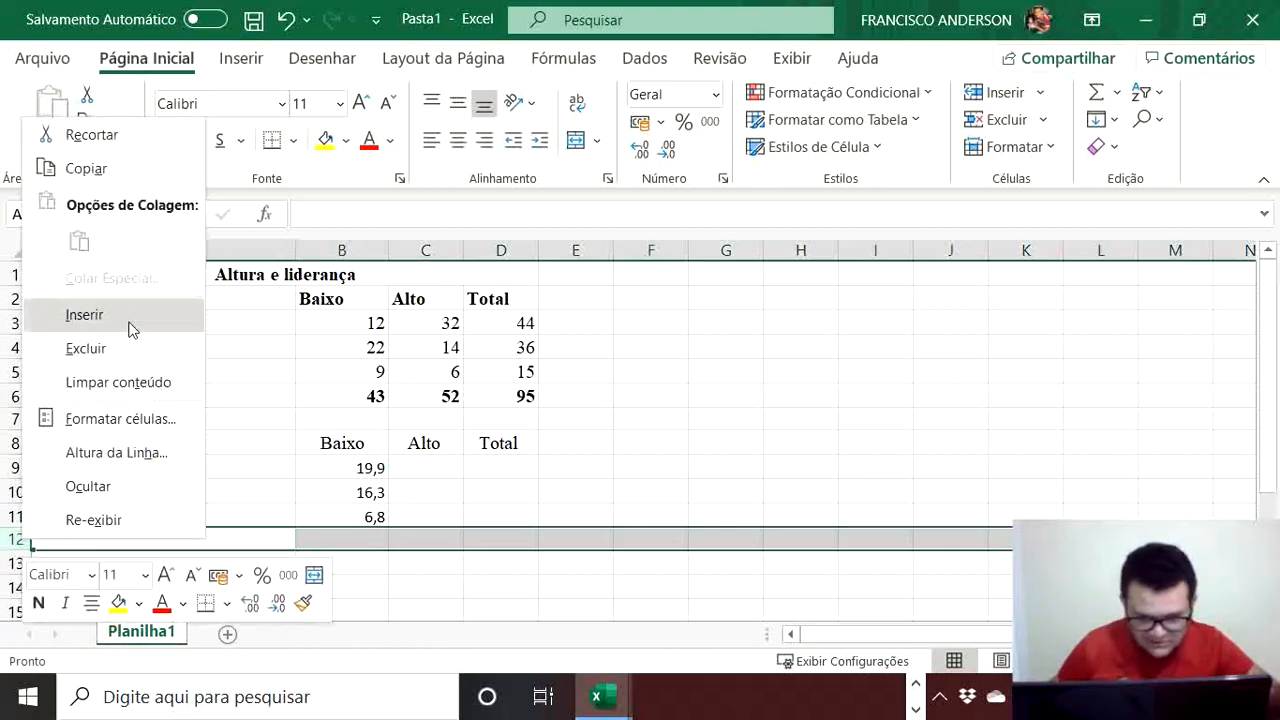
click(128, 318)
Step: Enter the row label "Total" in cell A12 of the second table
click(215, 536)
text(t)
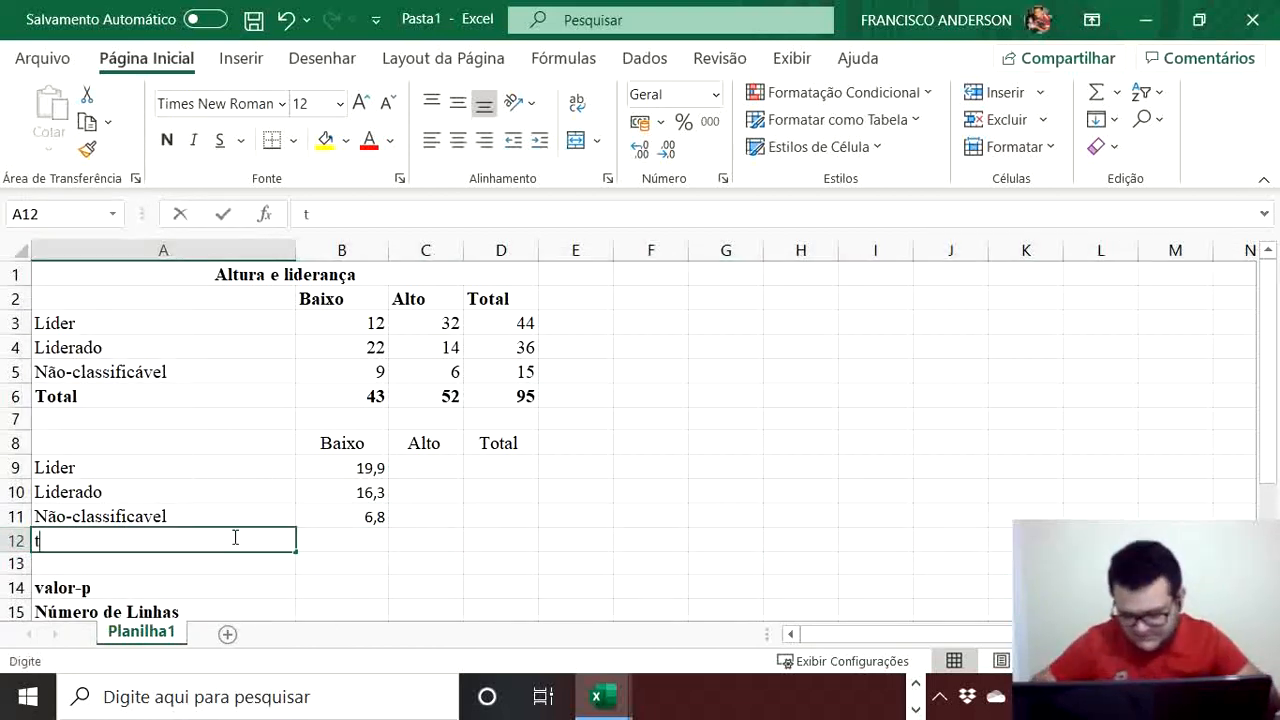
text(omta)
key(BackSpace)
key(BackSpace)
key(BackSpace)
key(BackSpace)
key(BackSpace)
text(To)
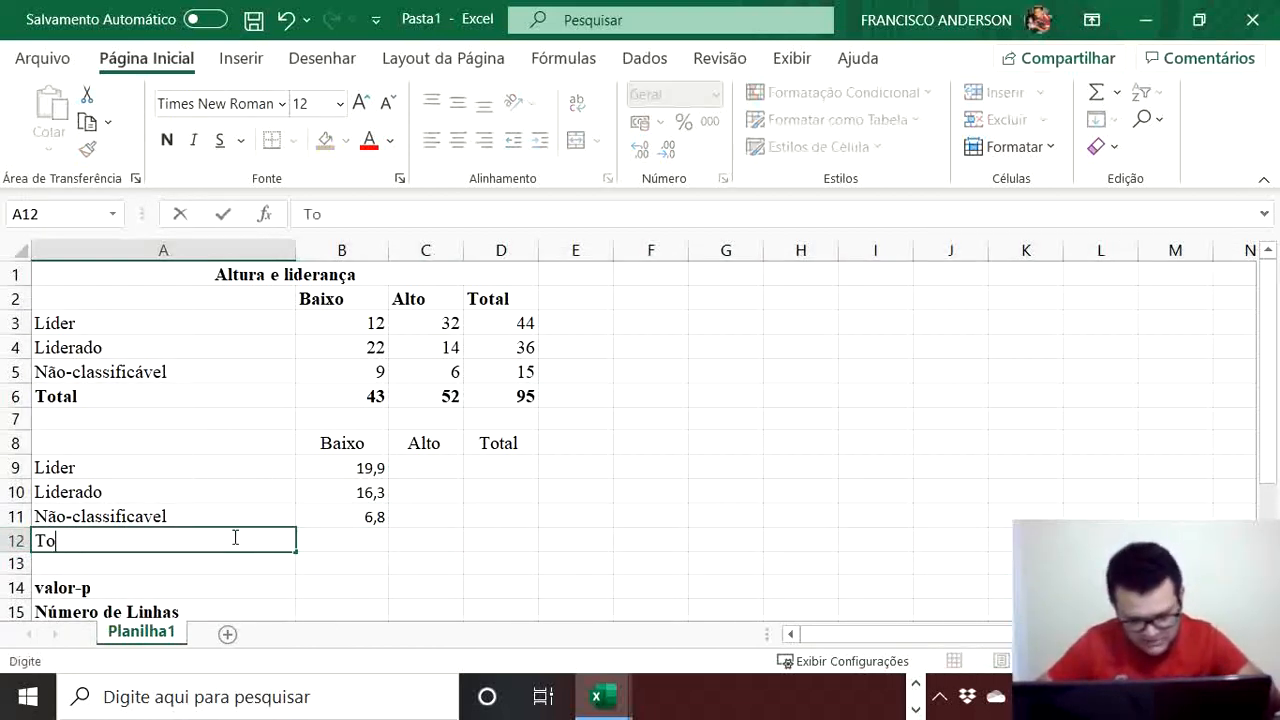
text(tal)
key(Tab)
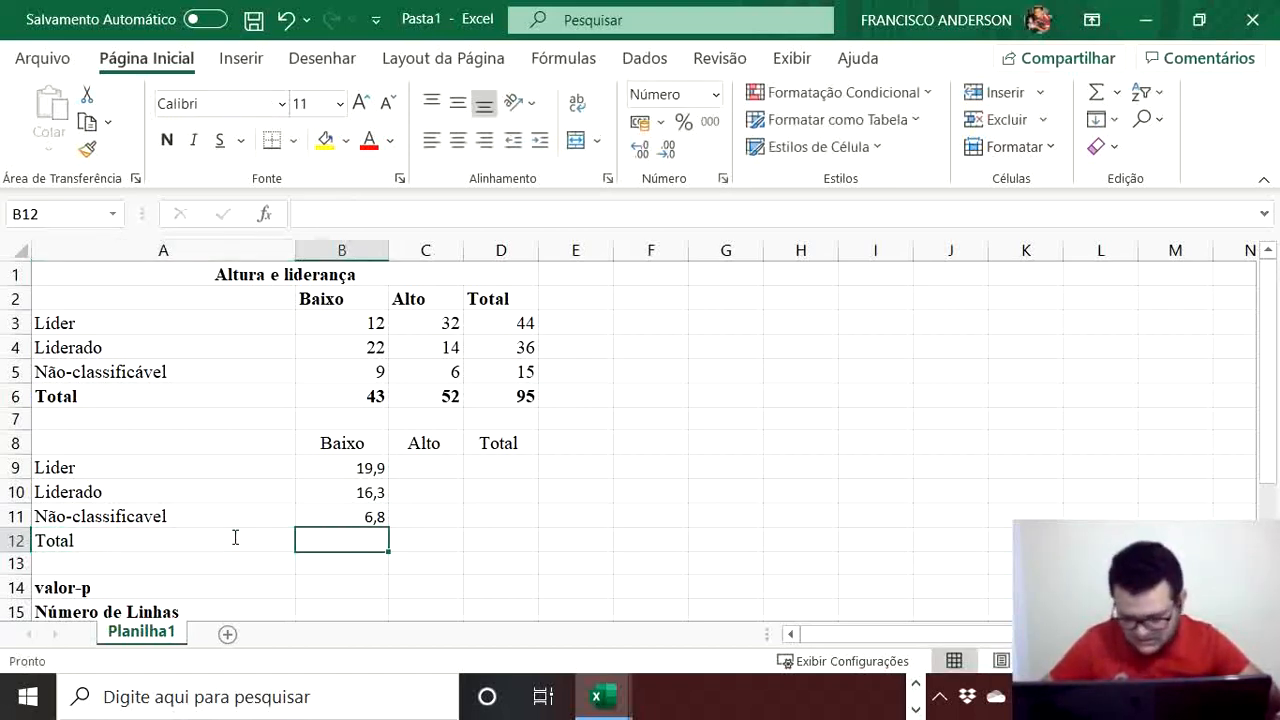
Step: Enter the formula =SOMA(B9:B11) in cell B12 to total the expected frequencies under "Baixo"
text(=soma()
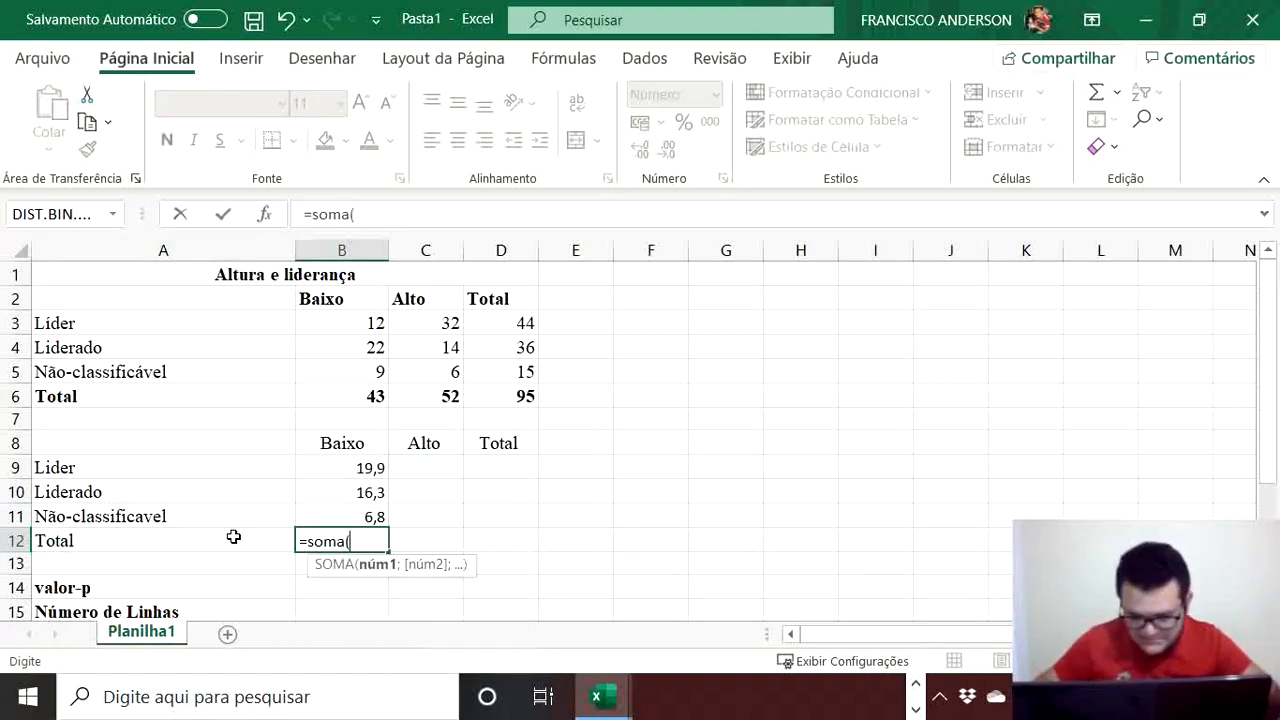
click(366, 462)
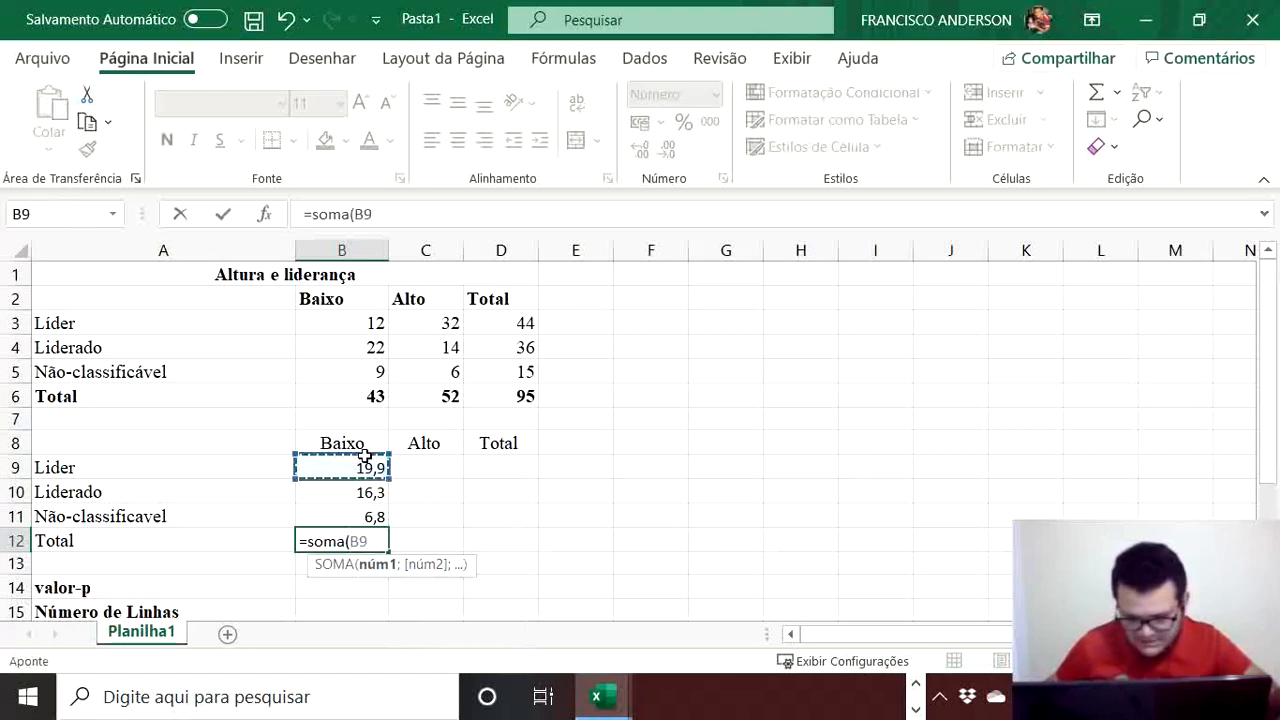
text(;)
key(BackSpace)
text(:)
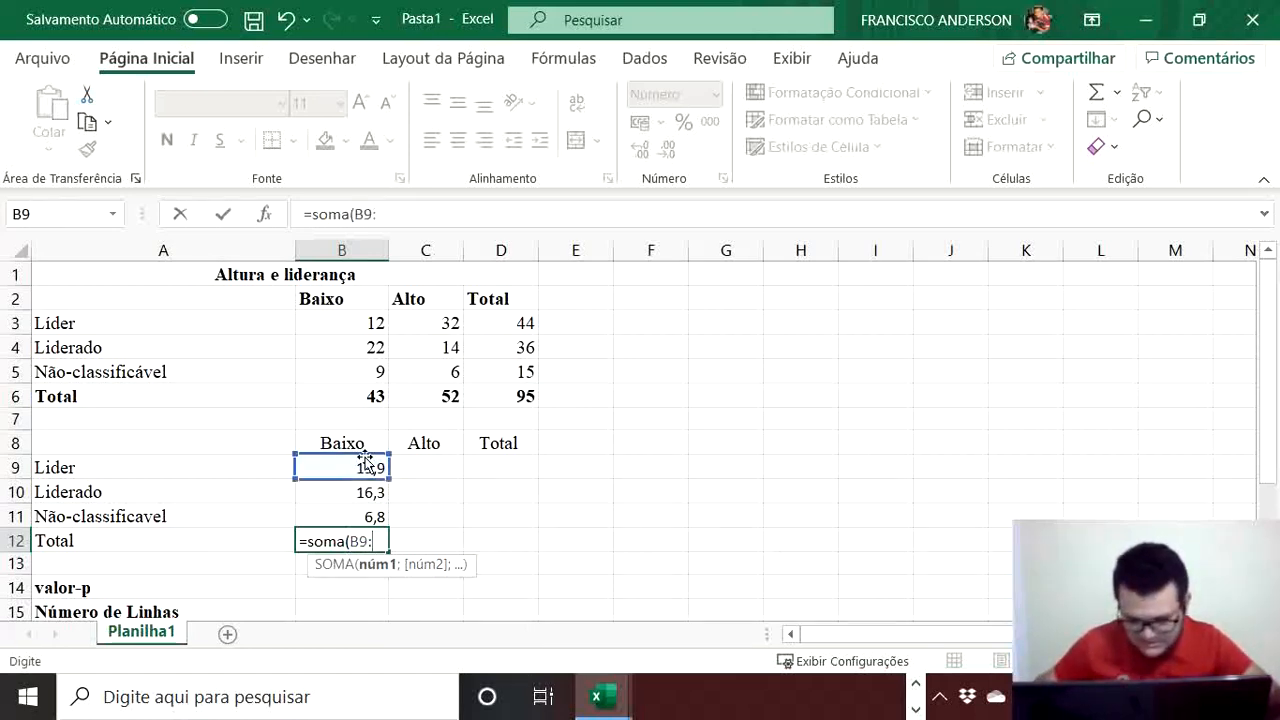
click(344, 518)
key(Return)
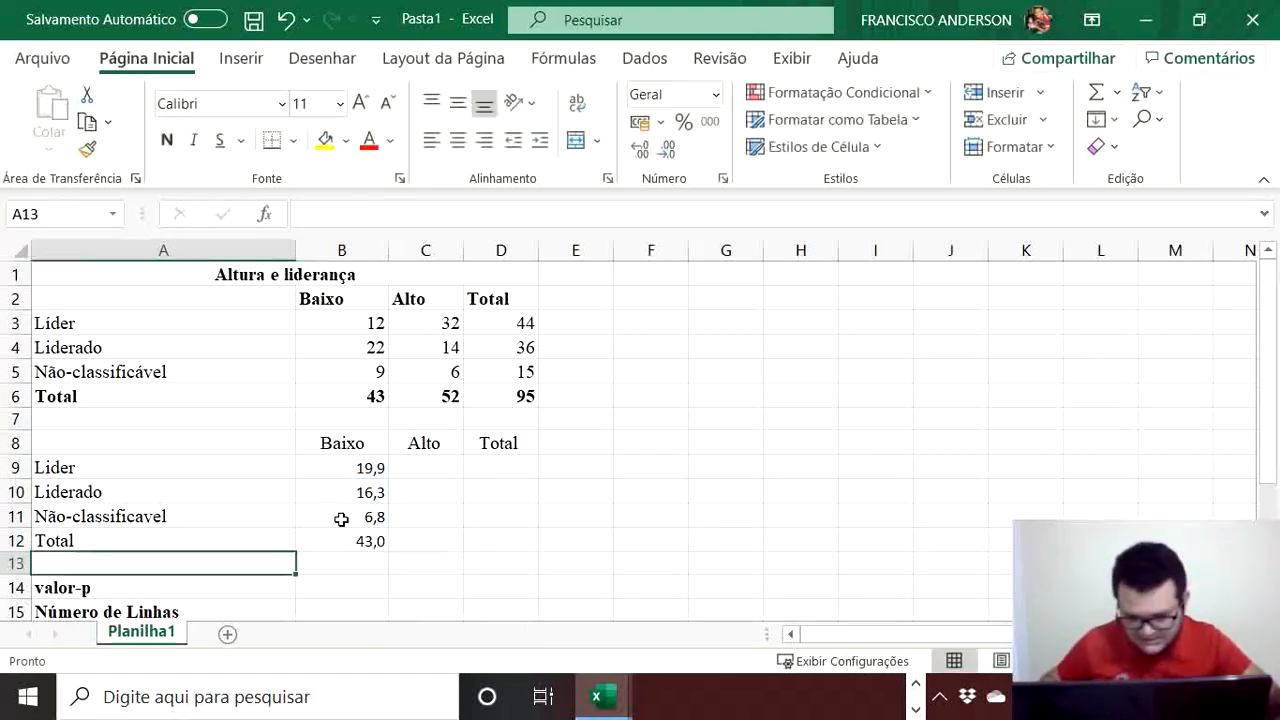
Step: Compare the "Baixo" totals in cells B12 and B6, and make cell B12 bold
click(377, 538)
click(385, 399)
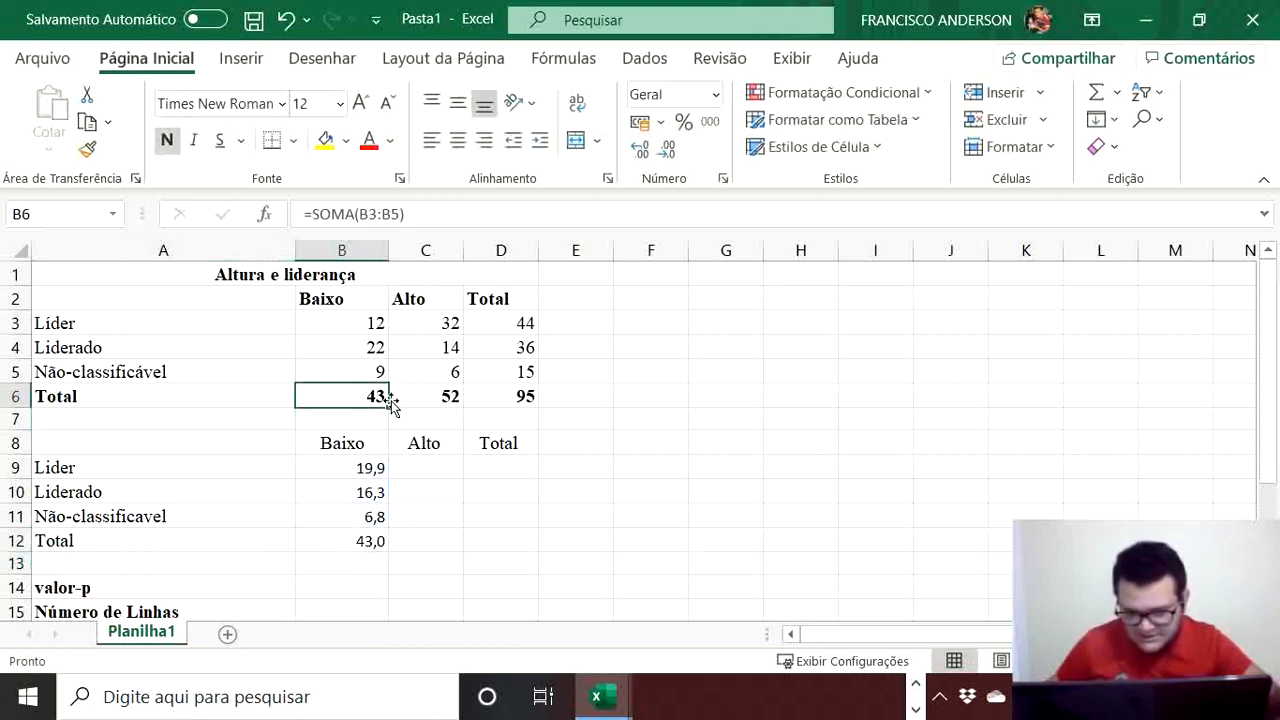
click(361, 547)
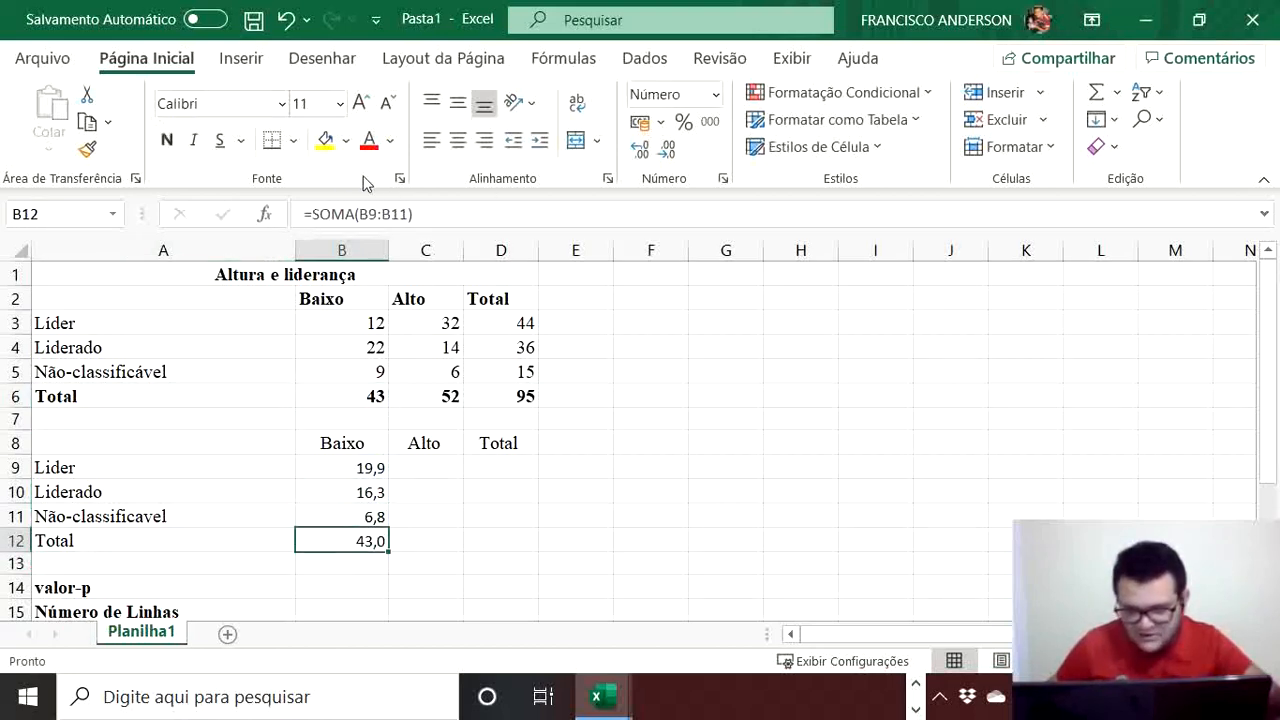
click(167, 140)
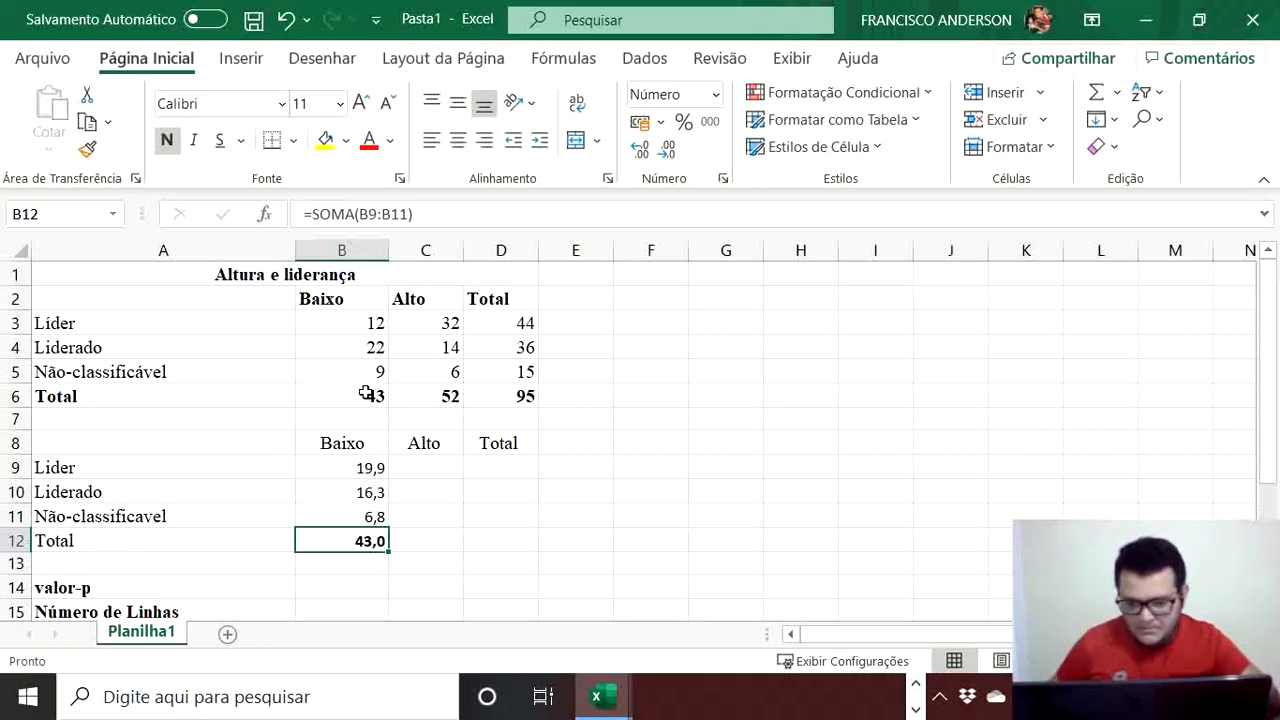
click(525, 395)
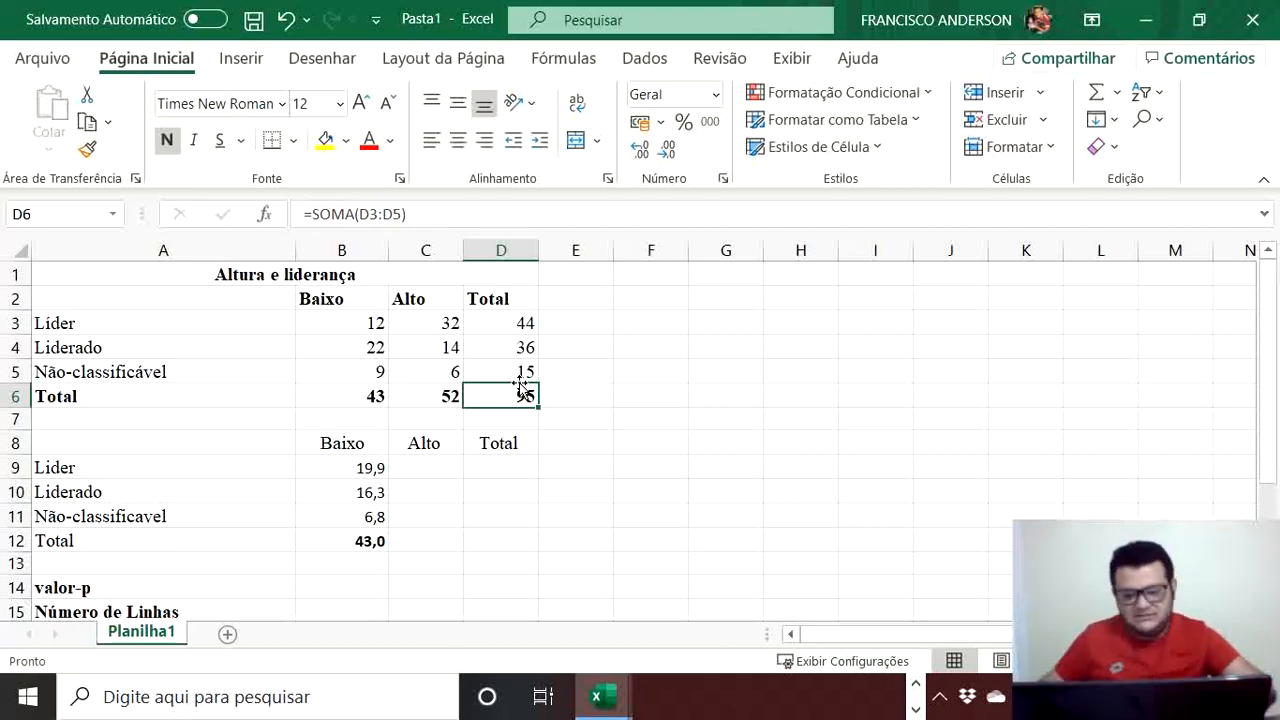
click(430, 446)
click(432, 468)
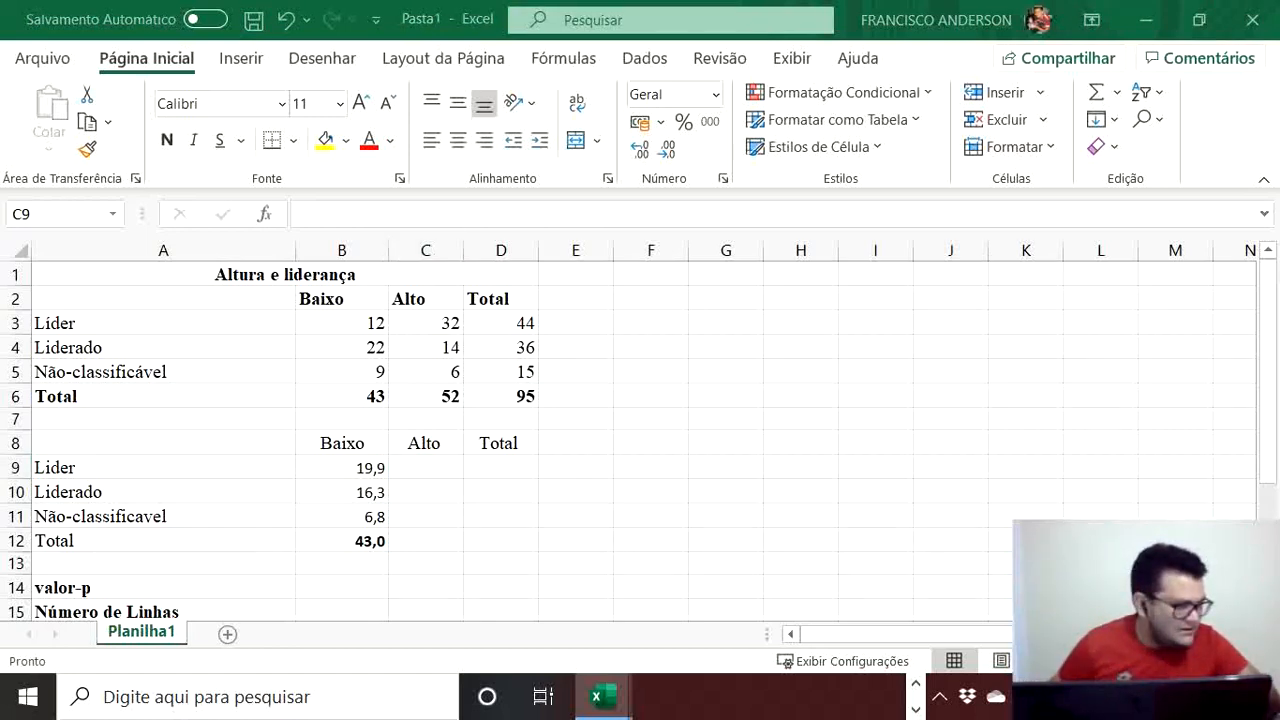
key(F2)
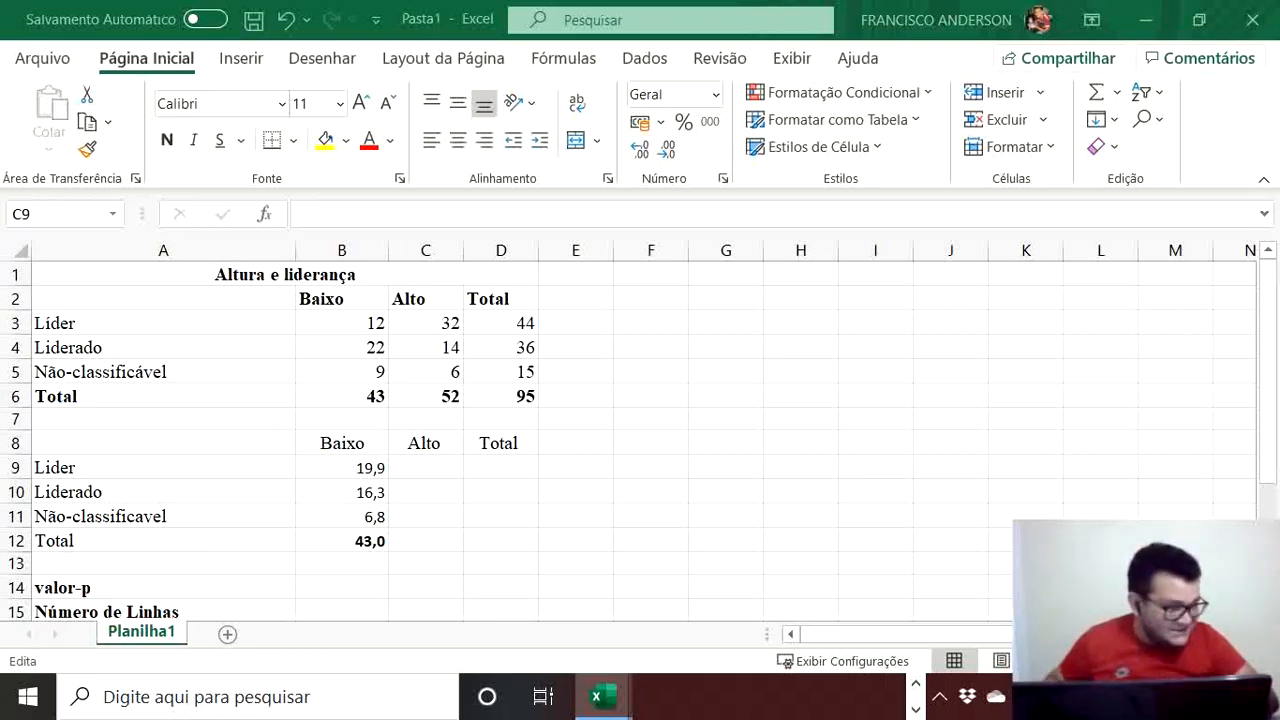
key(Escape)
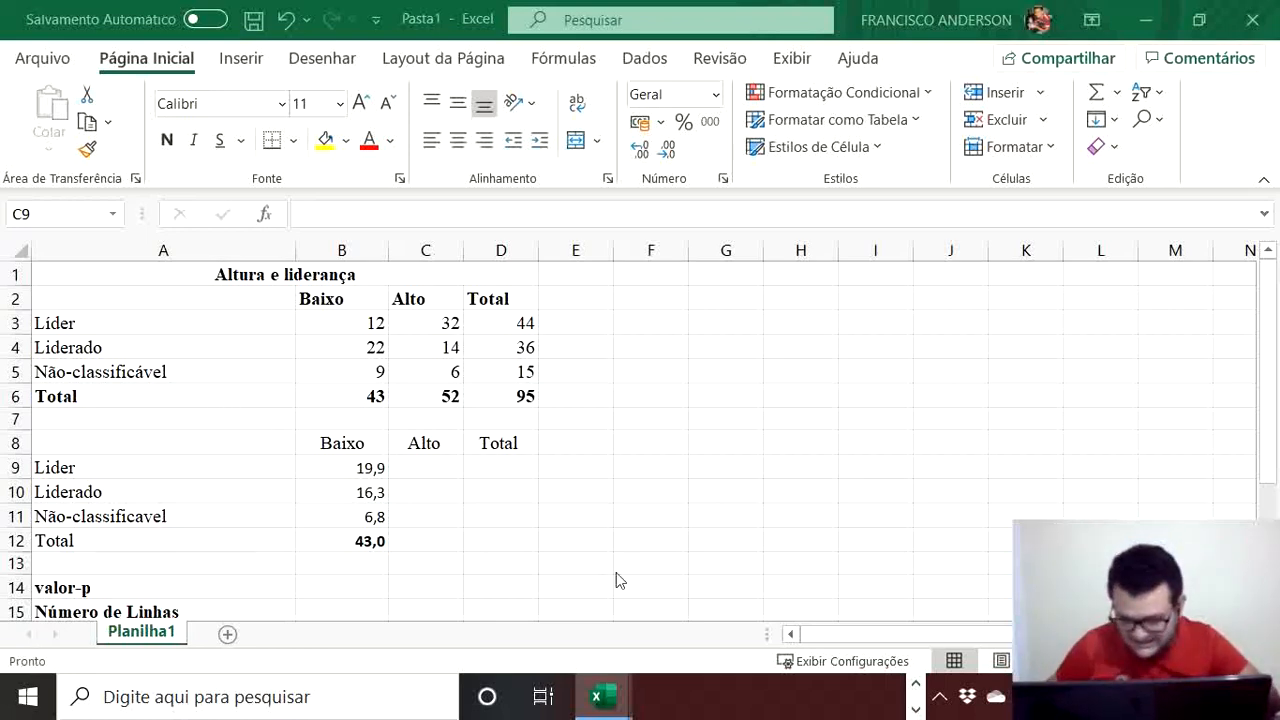
Step: Enter the formula =(C6*D4)/D6 in cell C9 for the expected "Alto" frequency of the "Lider" row
click(450, 467)
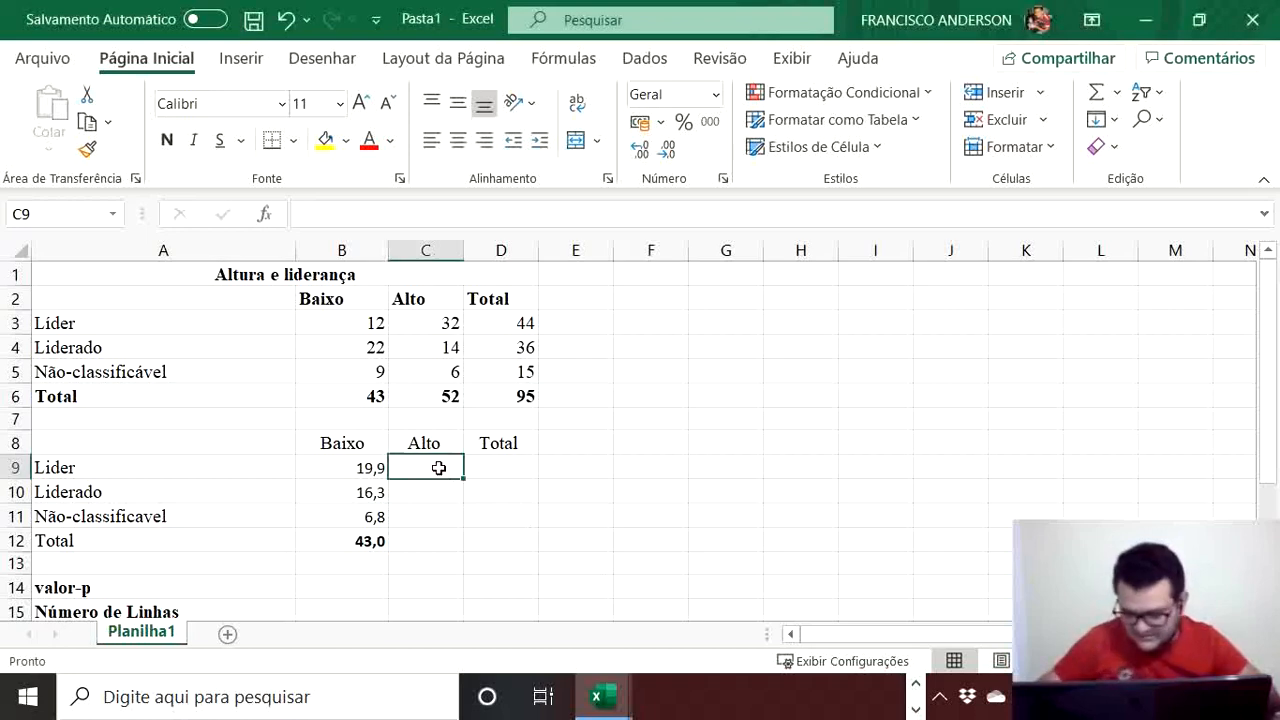
text(=c6*)
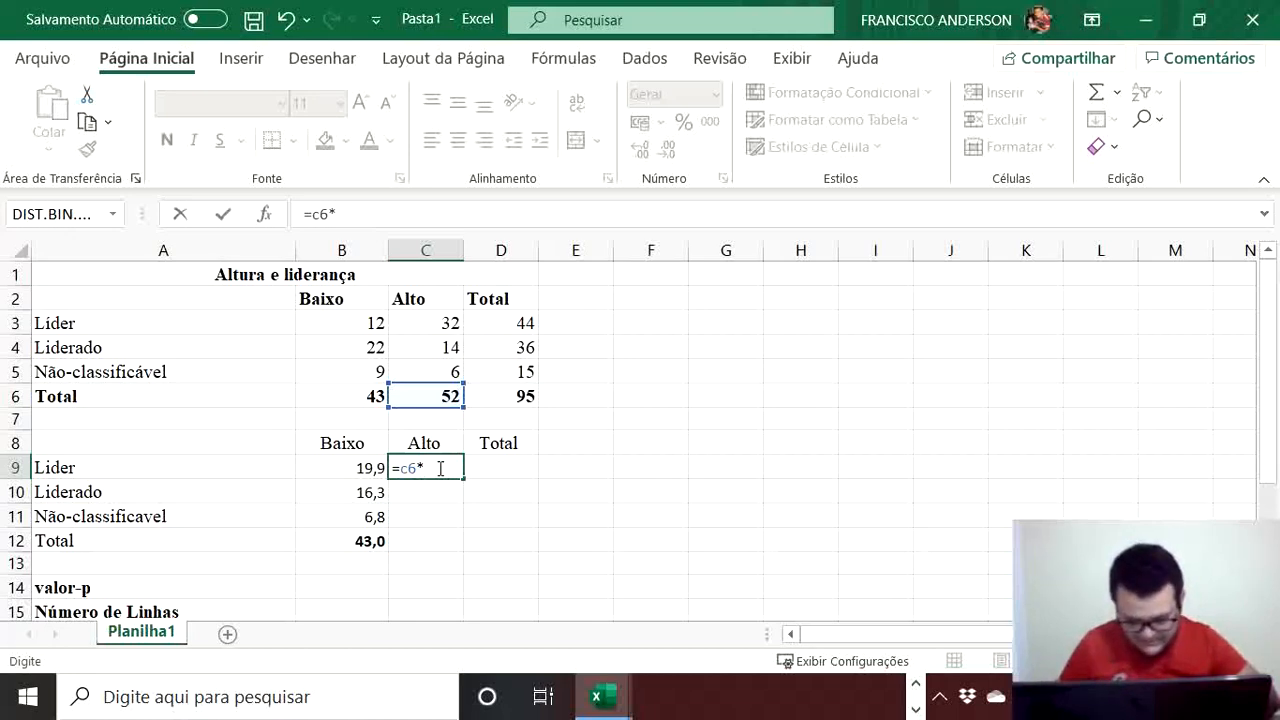
text(d5)
key(BackSpace)
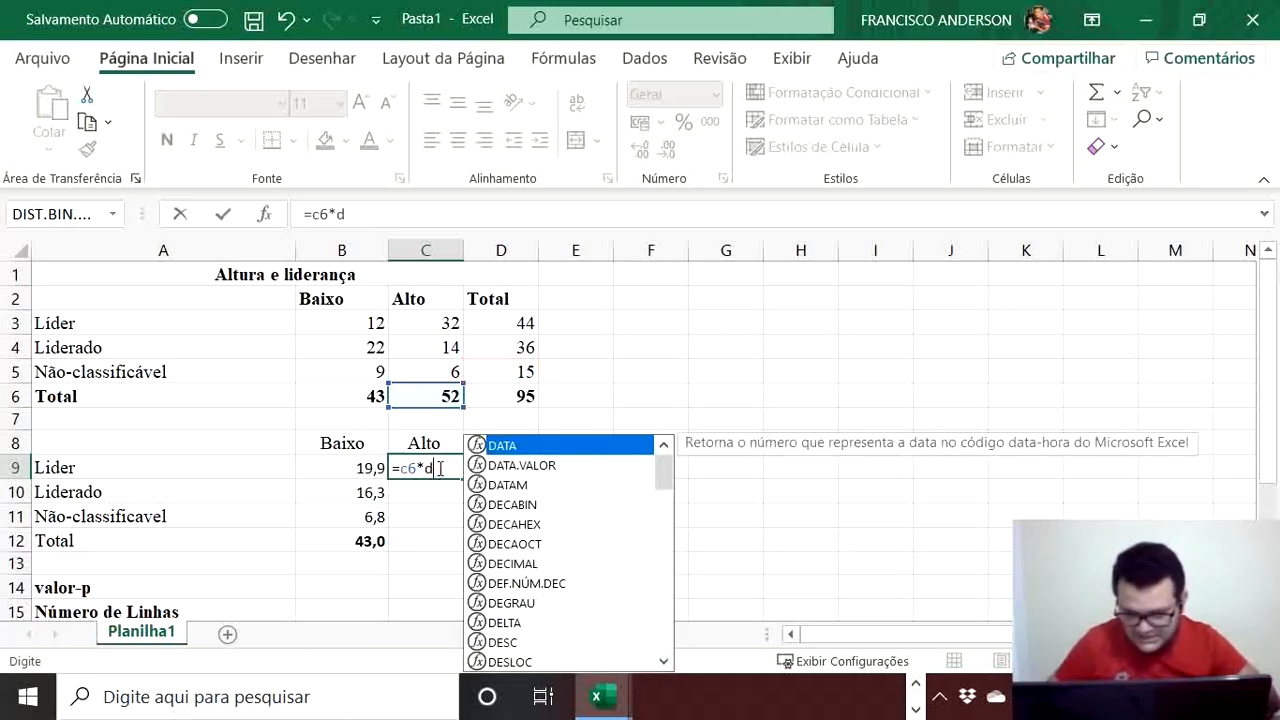
text(4)
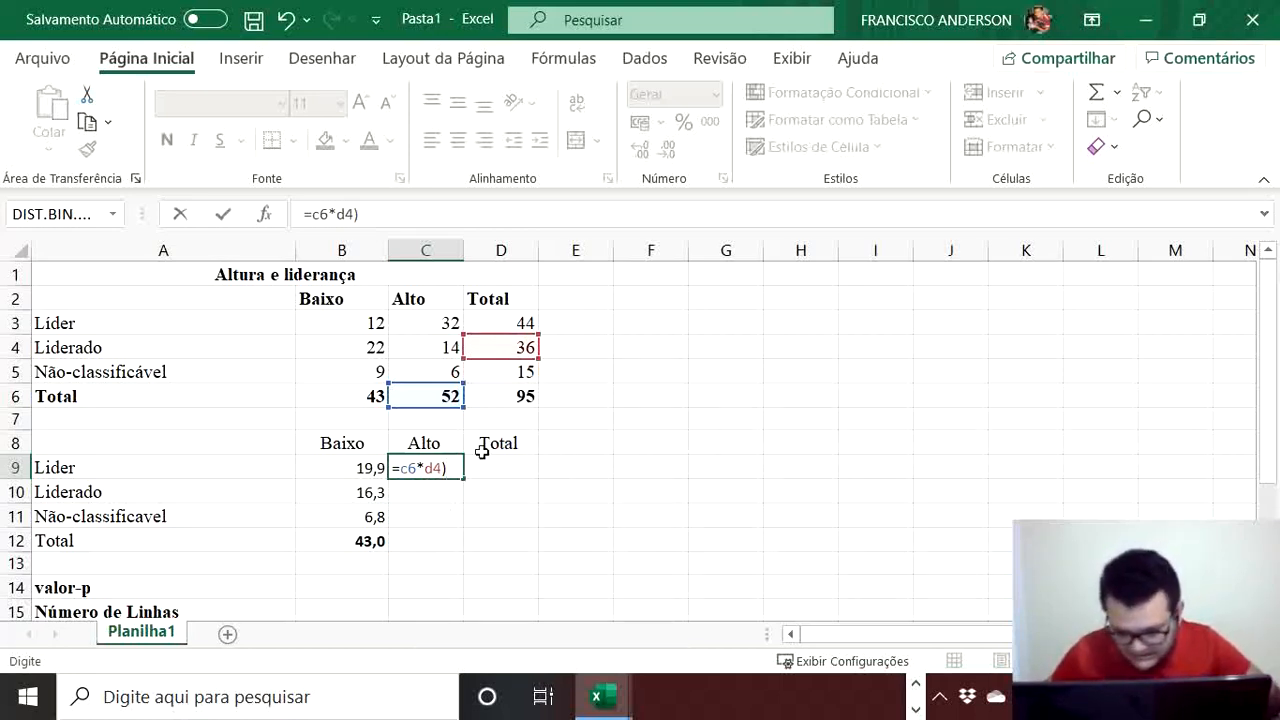
click(400, 470)
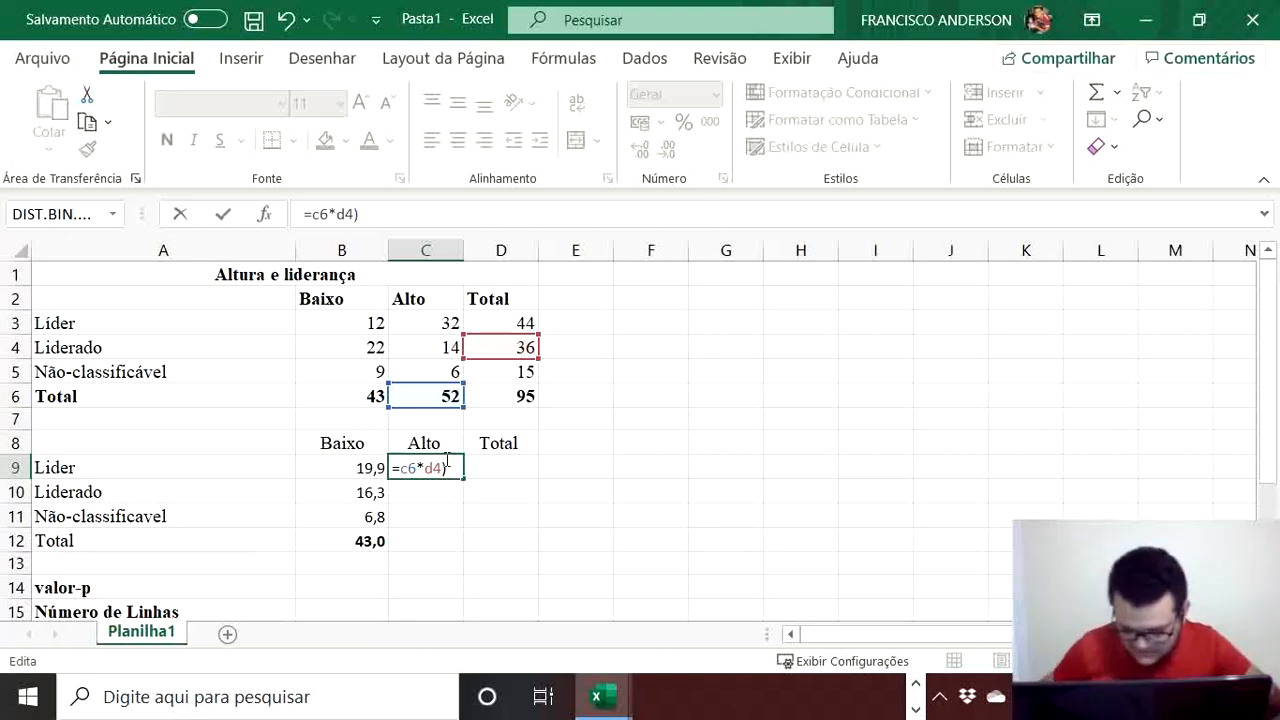
text(()
key(Right)
key(Right)
key(Right)
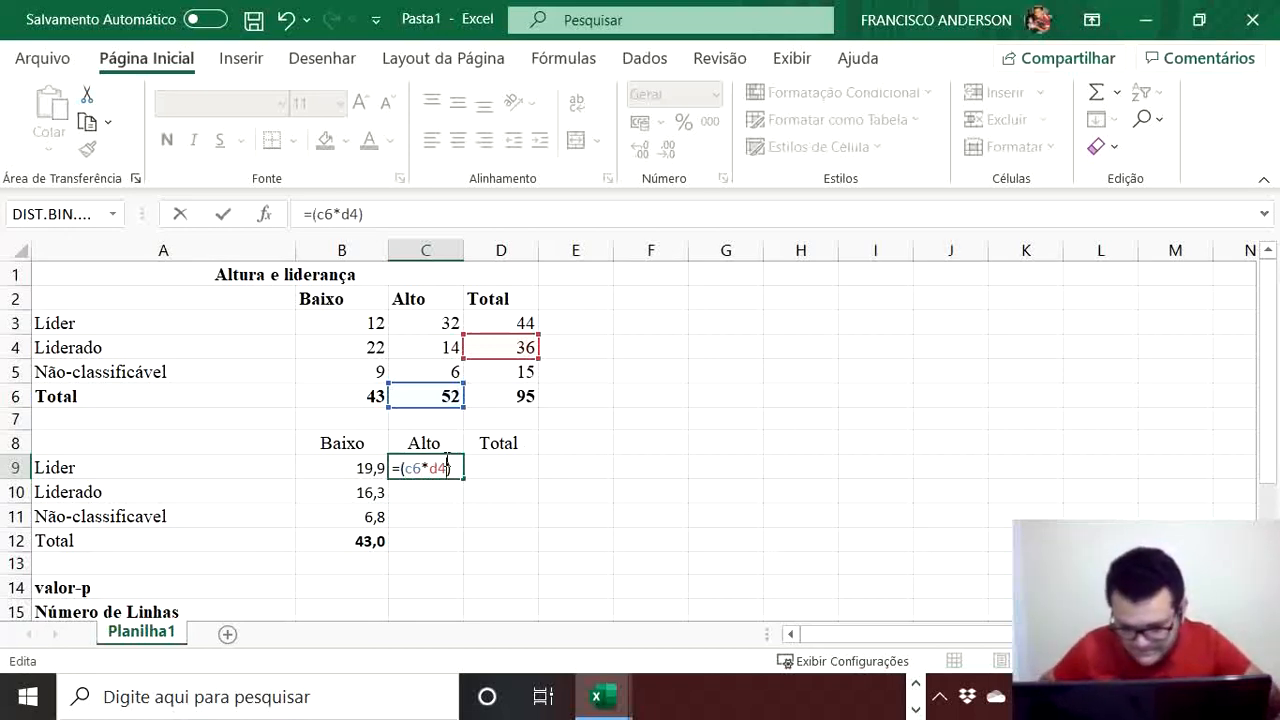
text(/d6)
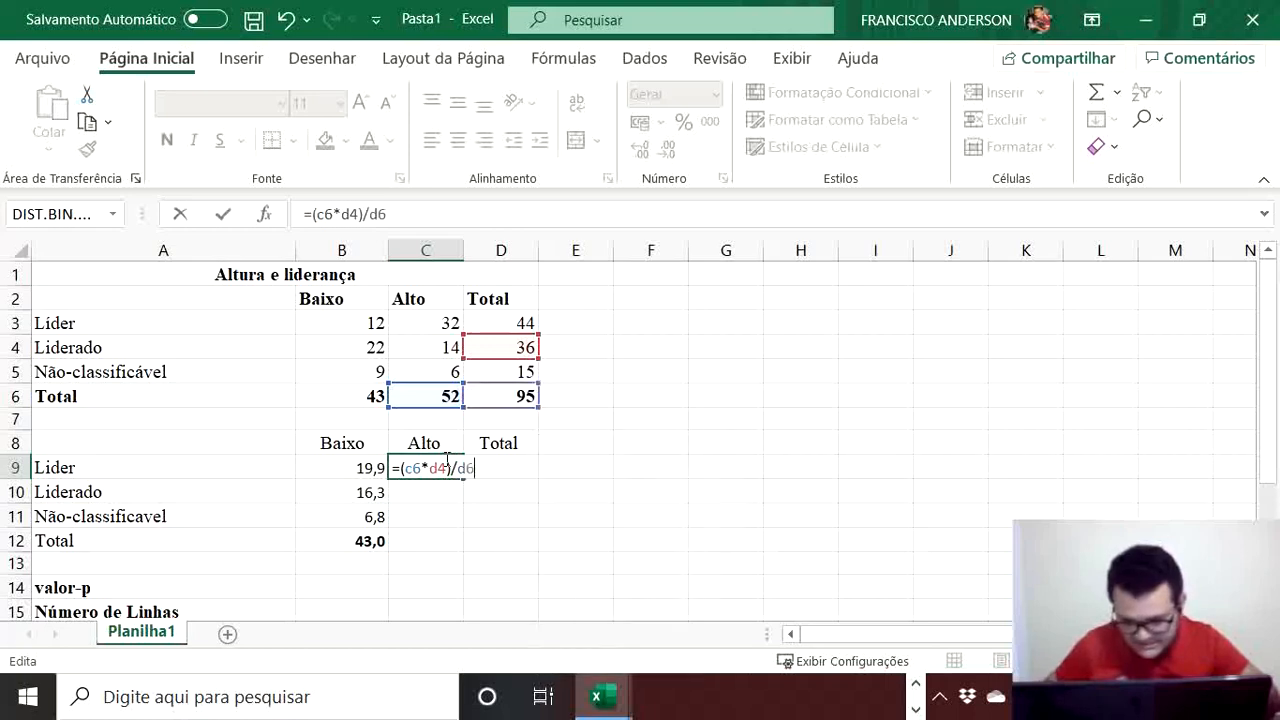
key(Return)
click(441, 463)
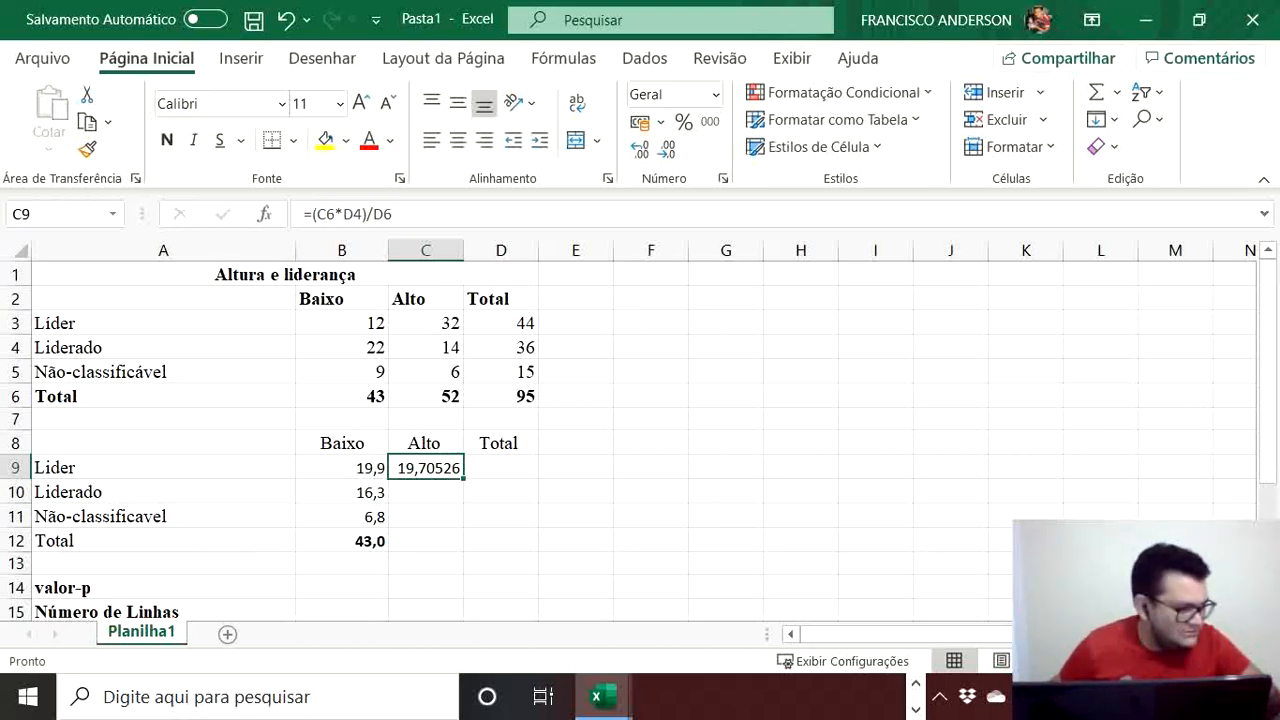
key(alt+Tab)
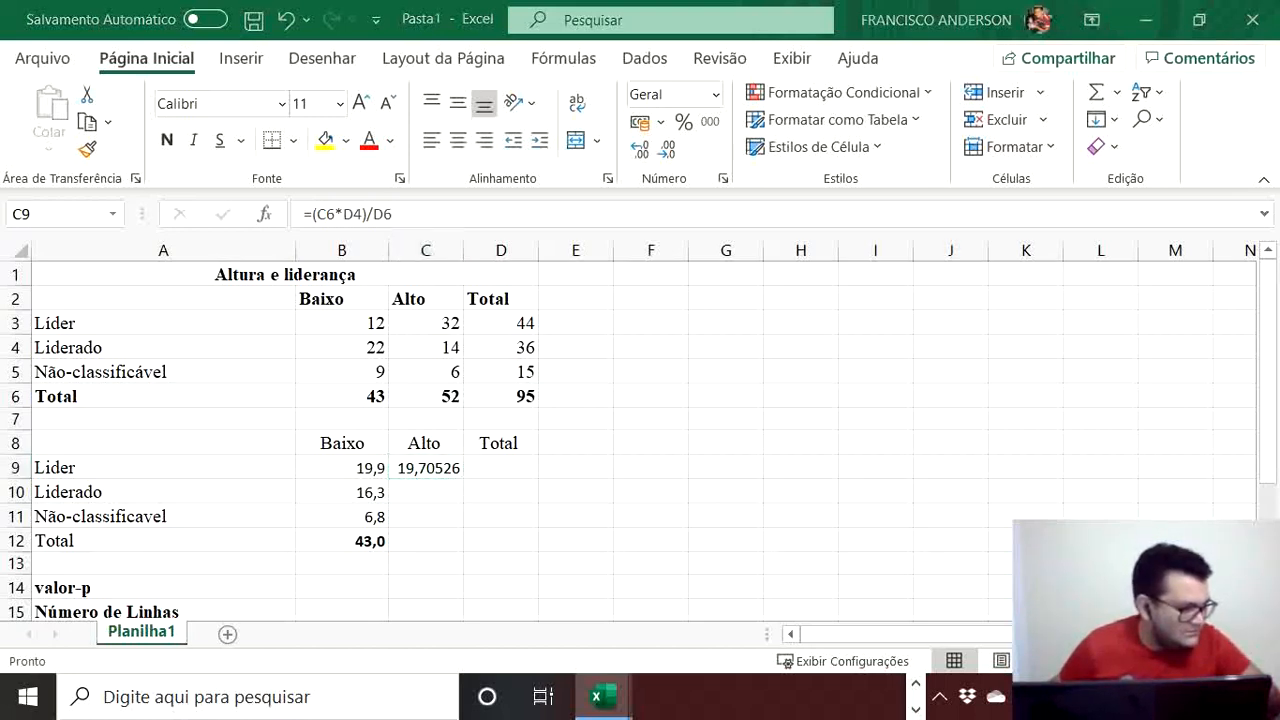
key(F2)
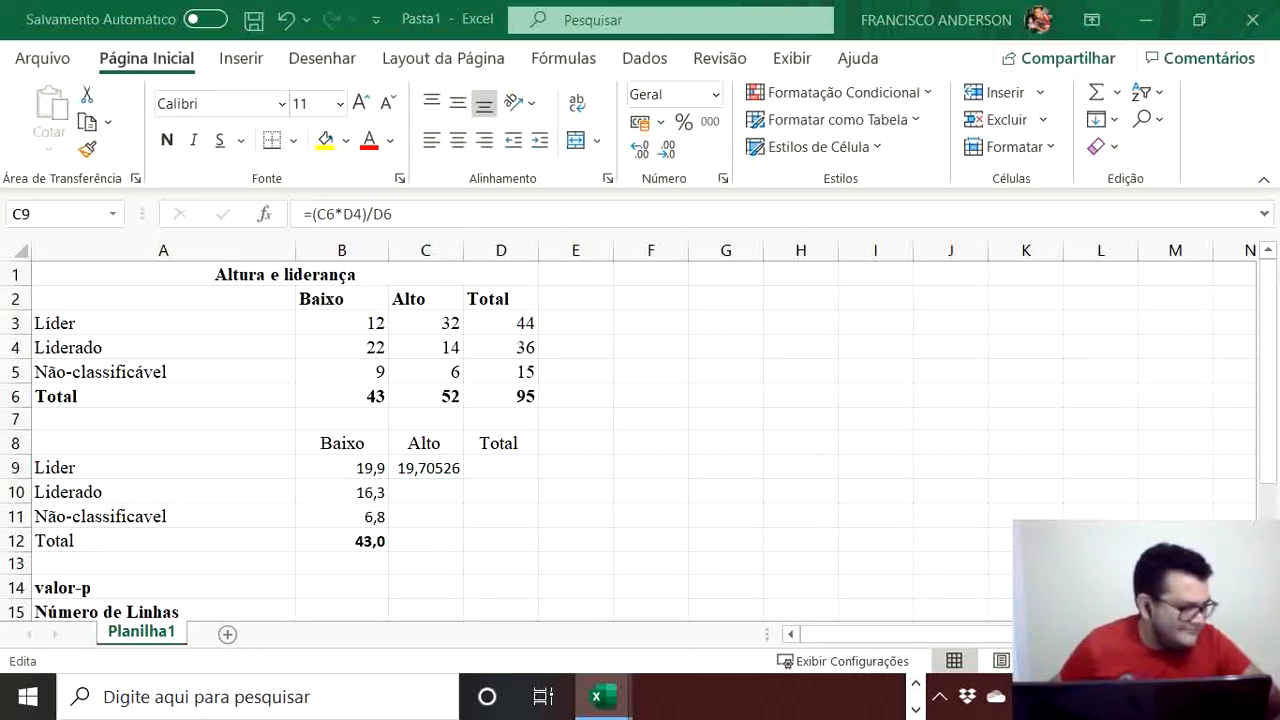
key(Escape)
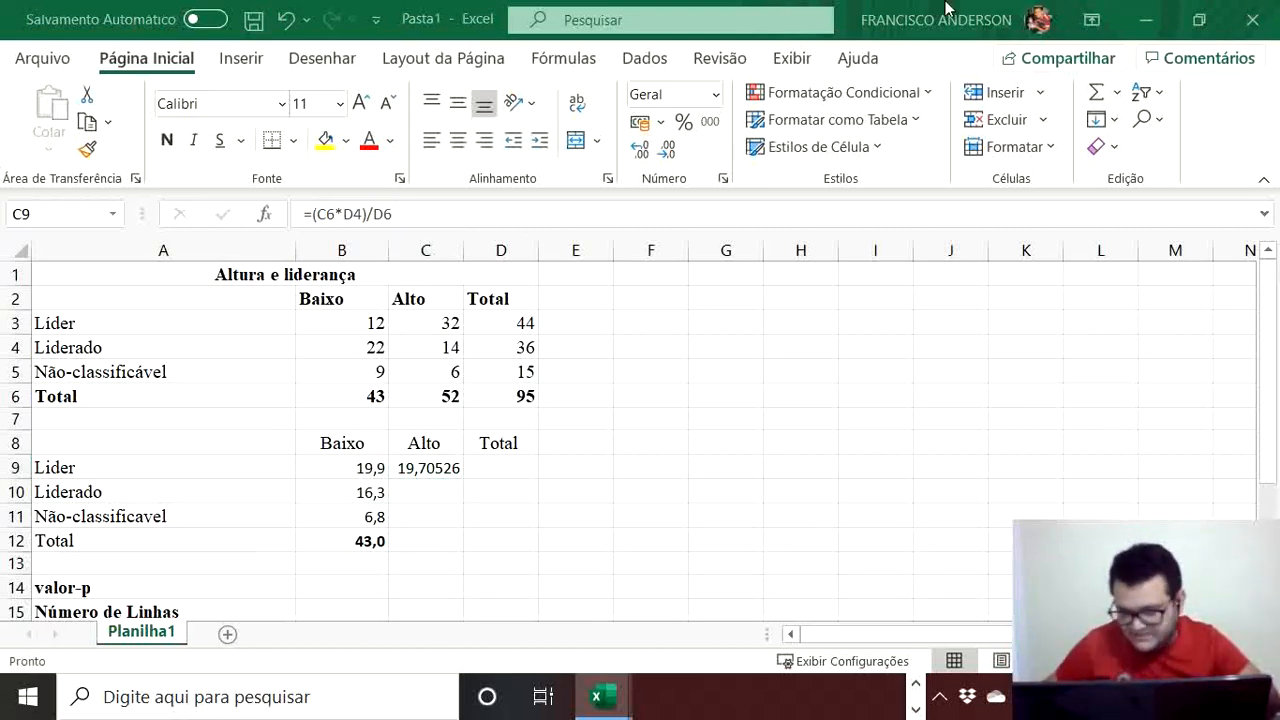
Step: Correct the formula in cell C9 to =(C6*D3)/D6 so it uses the "Lider" row total
click(453, 468)
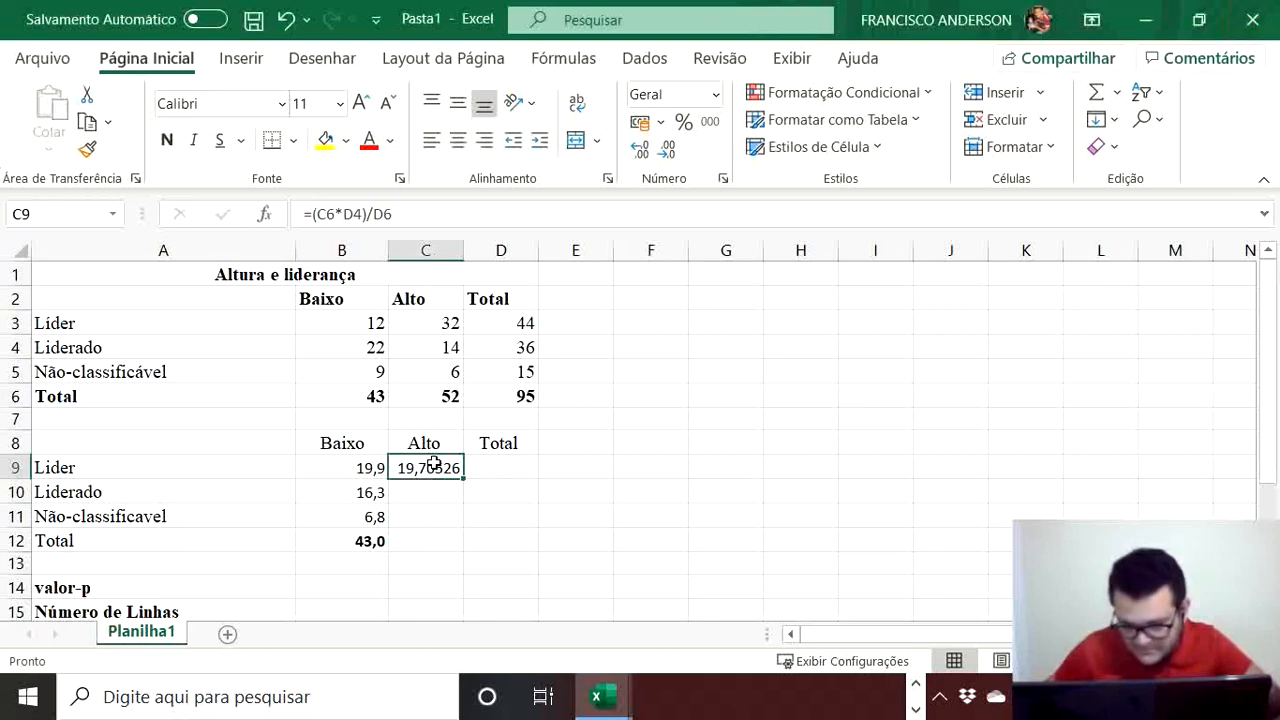
double_click(431, 467)
click(444, 467)
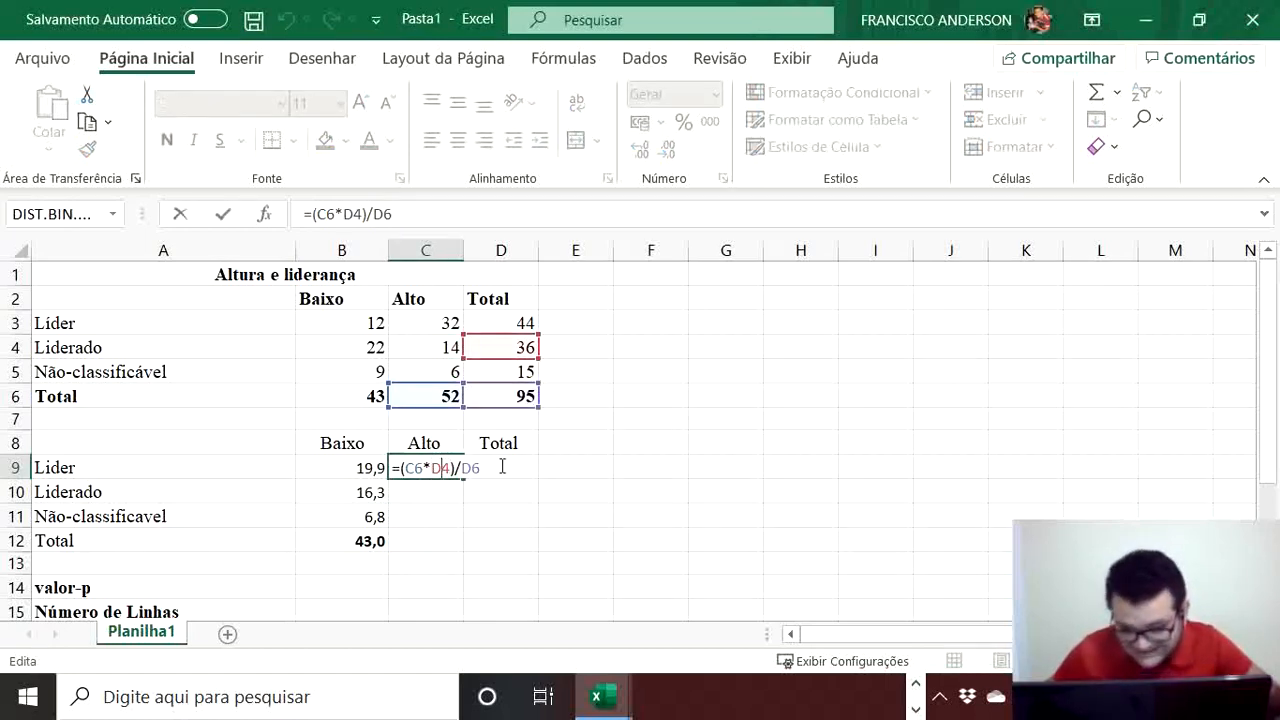
key(Delete)
text(3)
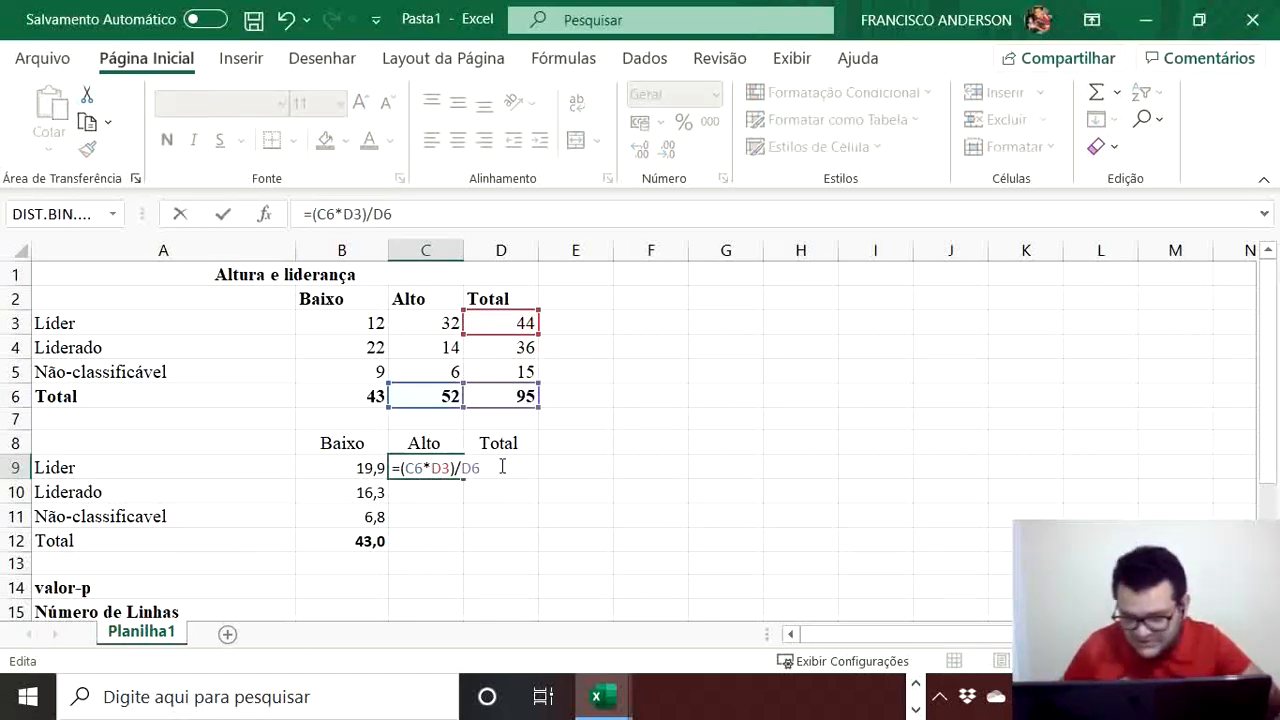
key(Return)
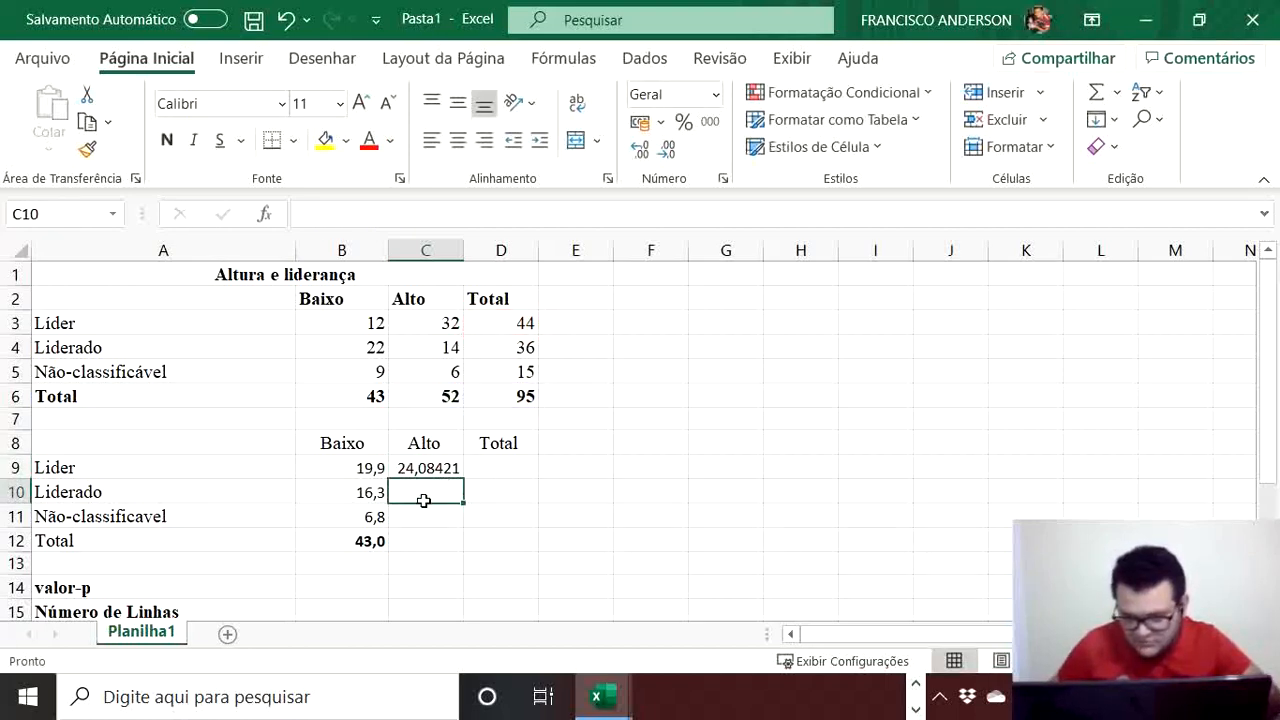
Step: Enter the formula =(C6*D4)/D6 in cell C10 for the expected "Alto" frequency of the "Liderado" row
text(=)
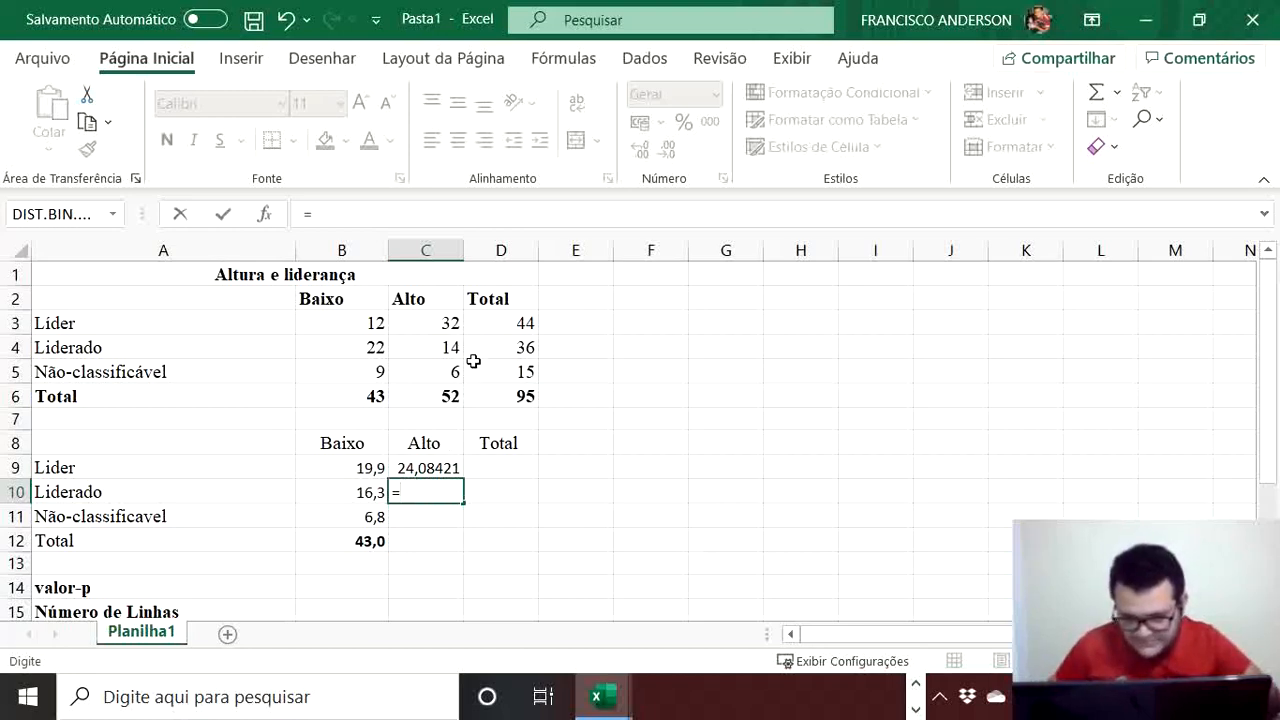
click(425, 401)
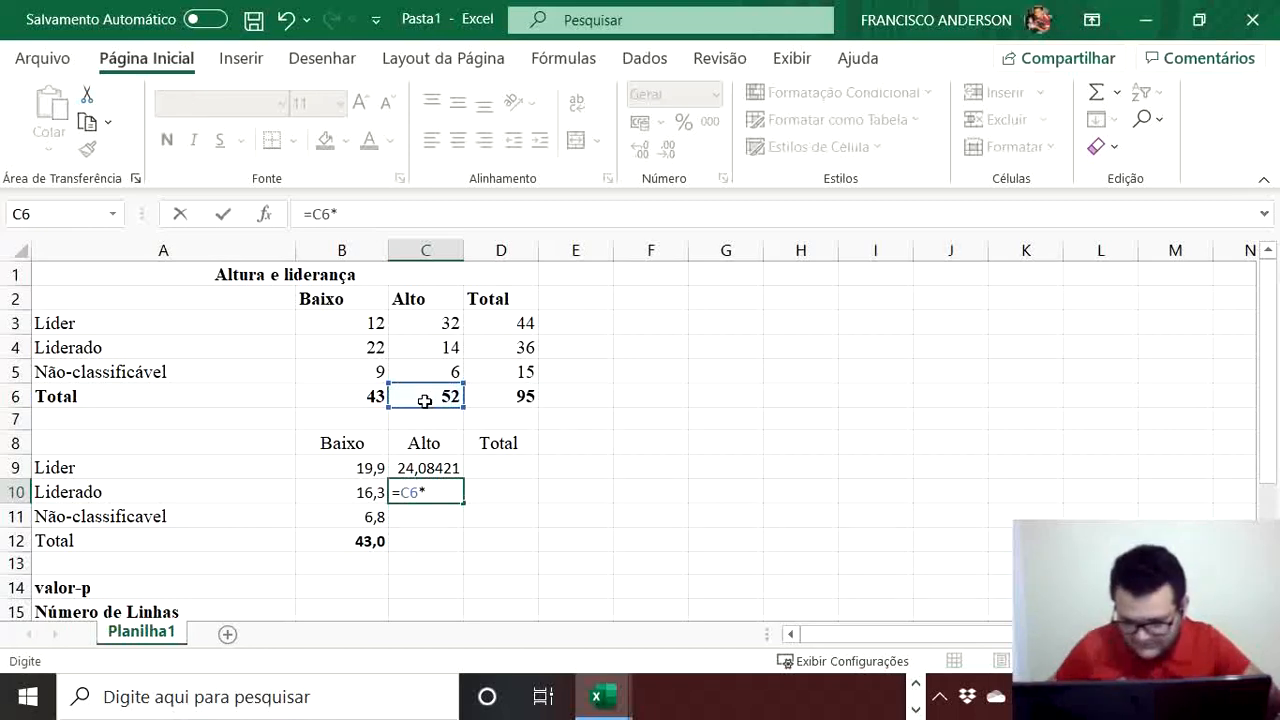
click(517, 350)
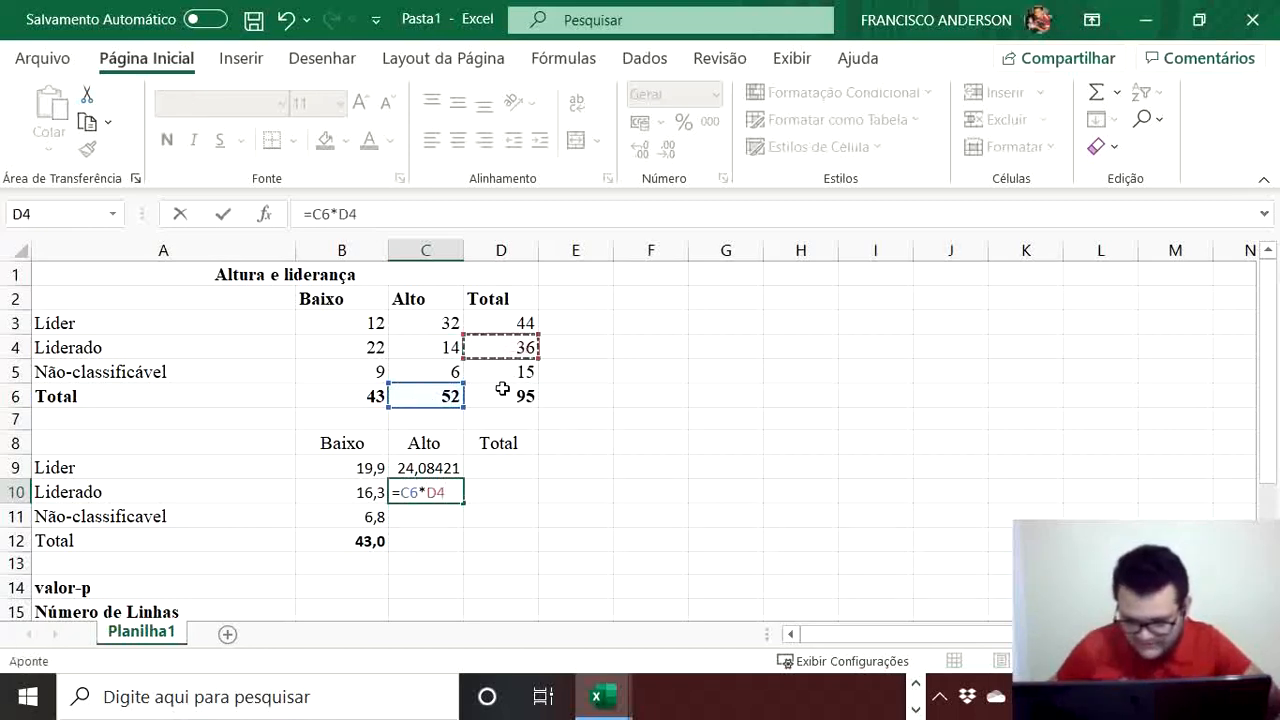
text())
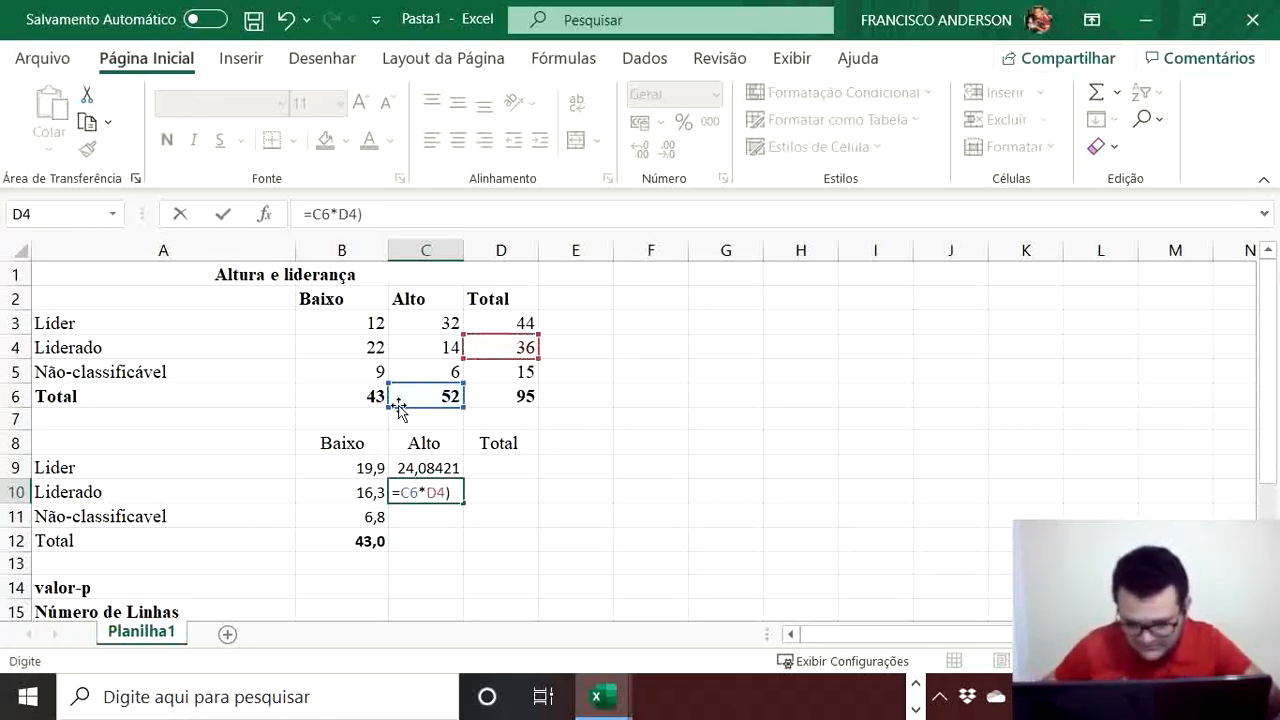
click(404, 490)
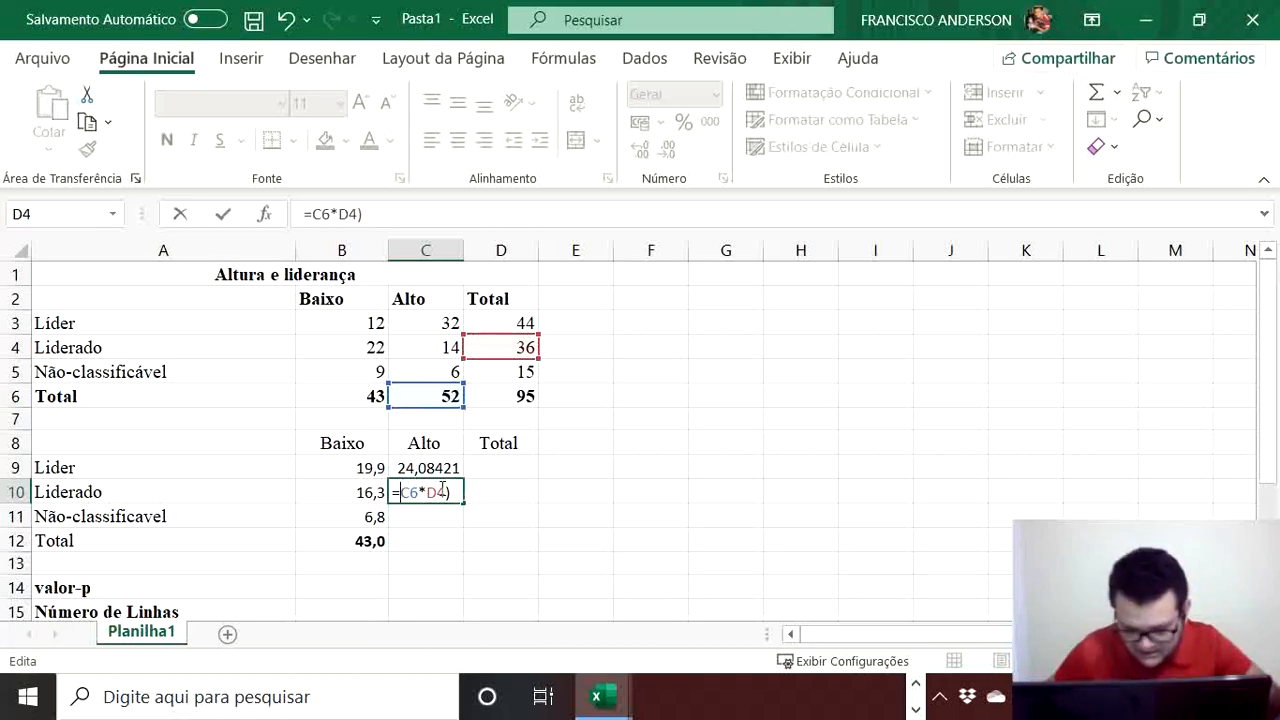
text(()
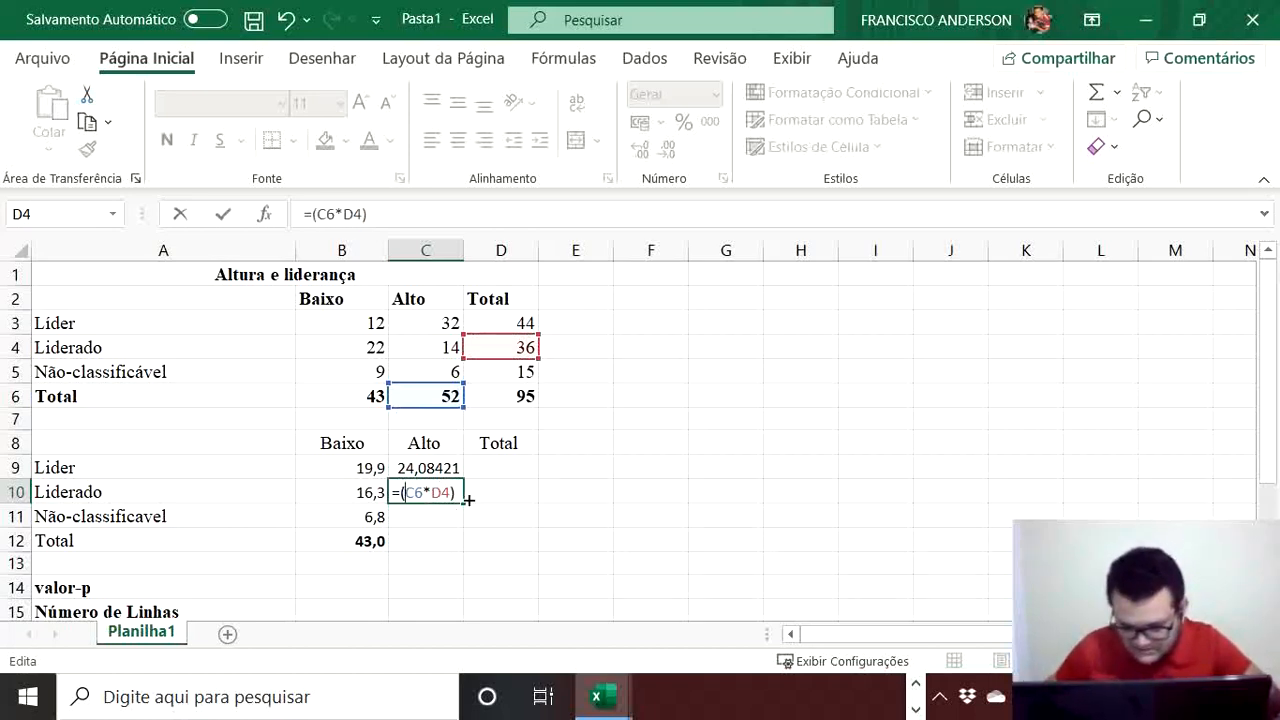
text(/)
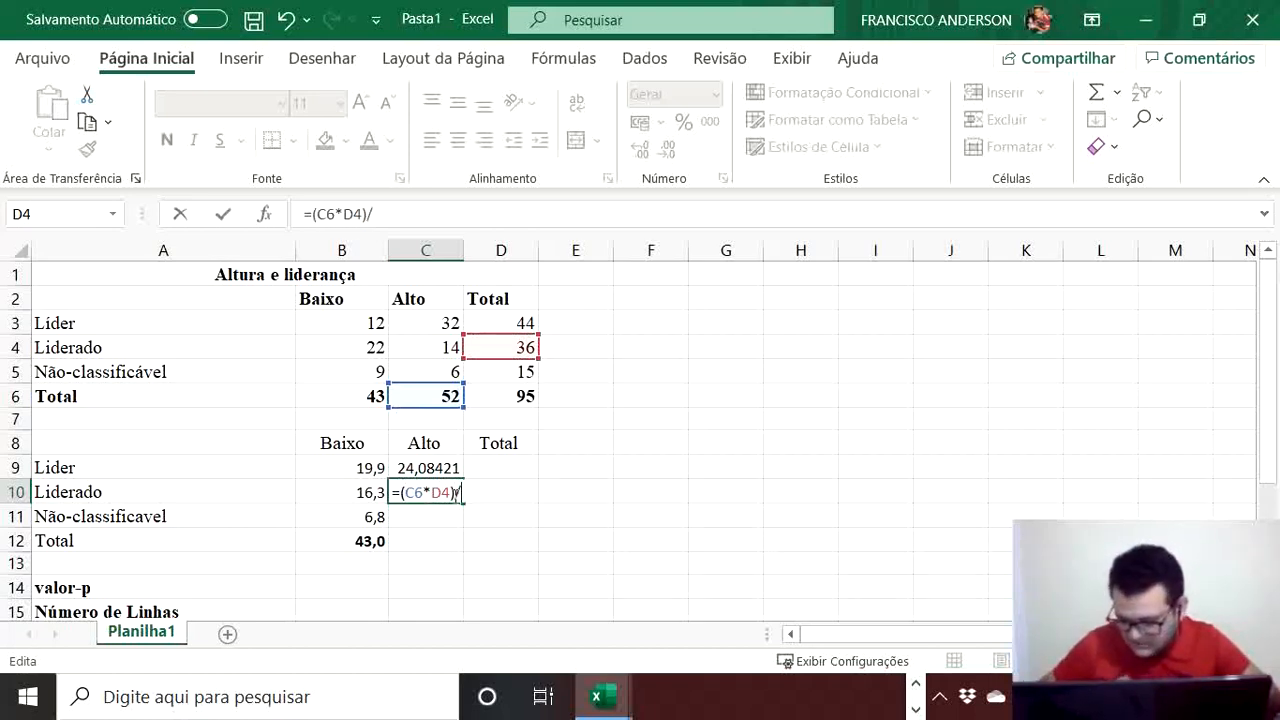
text(D6)
key(Return)
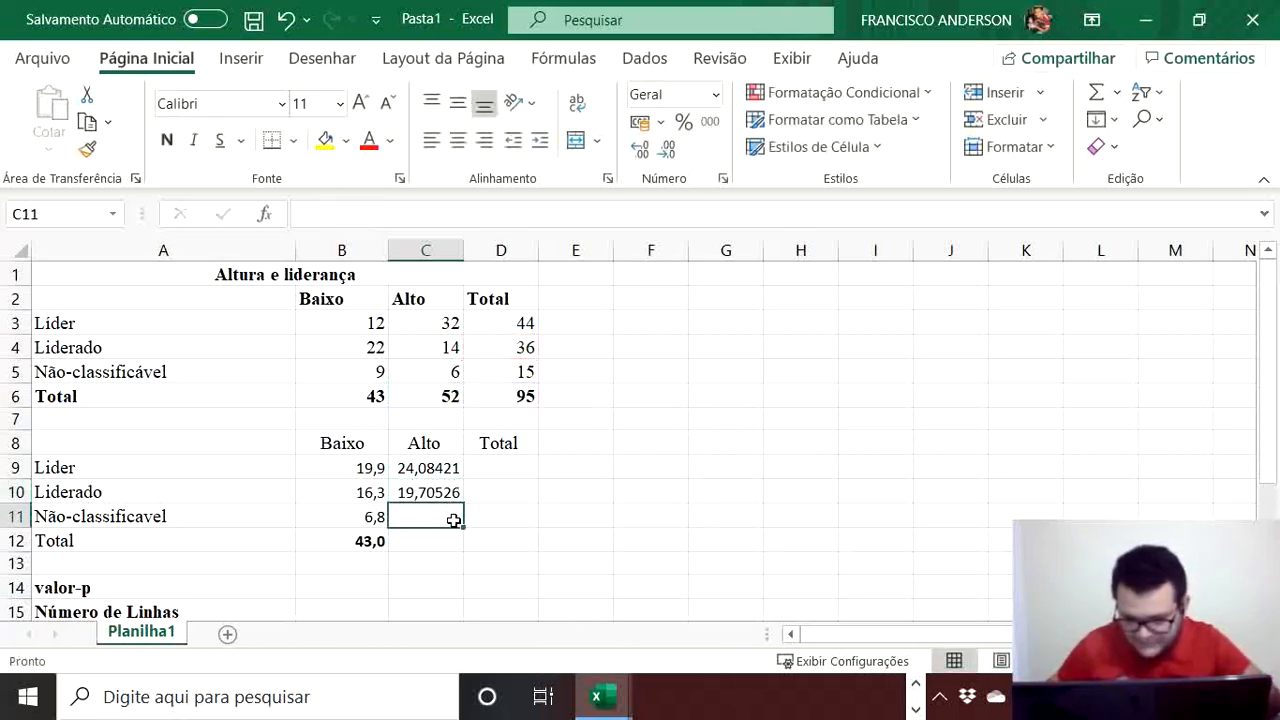
Step: Enter the formula =(C6*D5)/D6 in cell C11 for the expected "Alto" frequency of the "Não-classificavel" row
text(=)
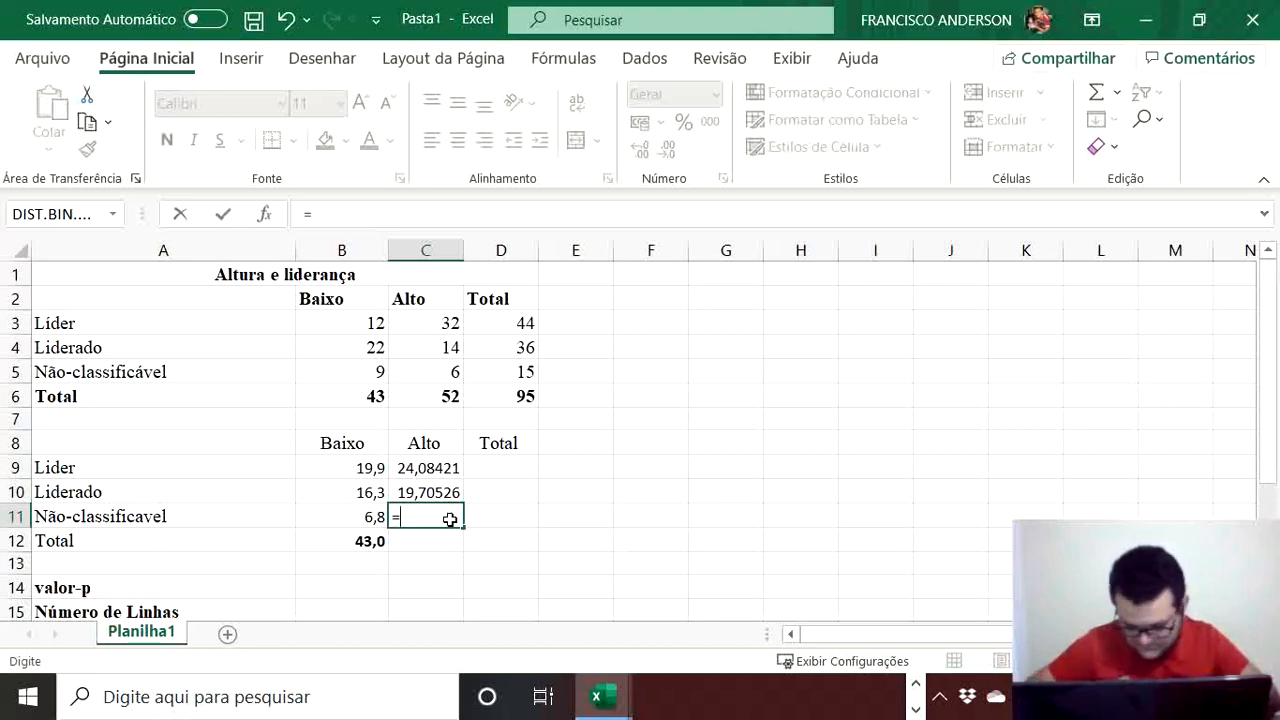
text(()
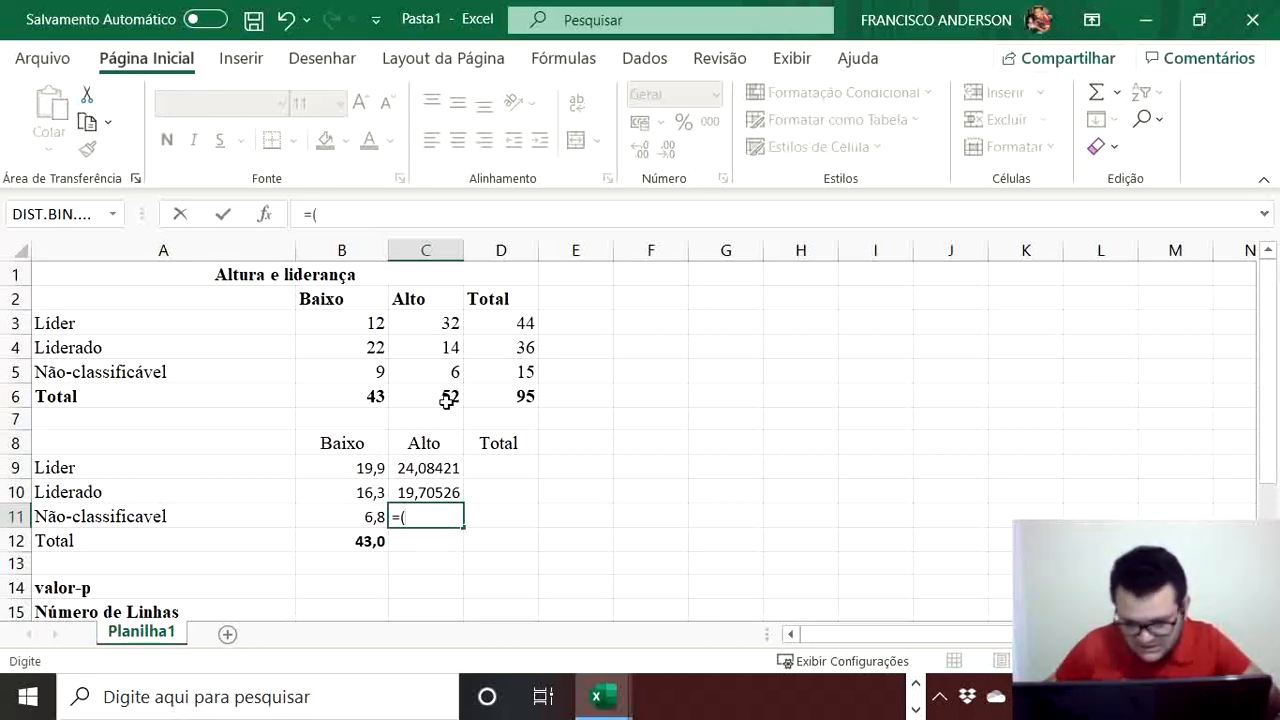
click(449, 397)
text(*)
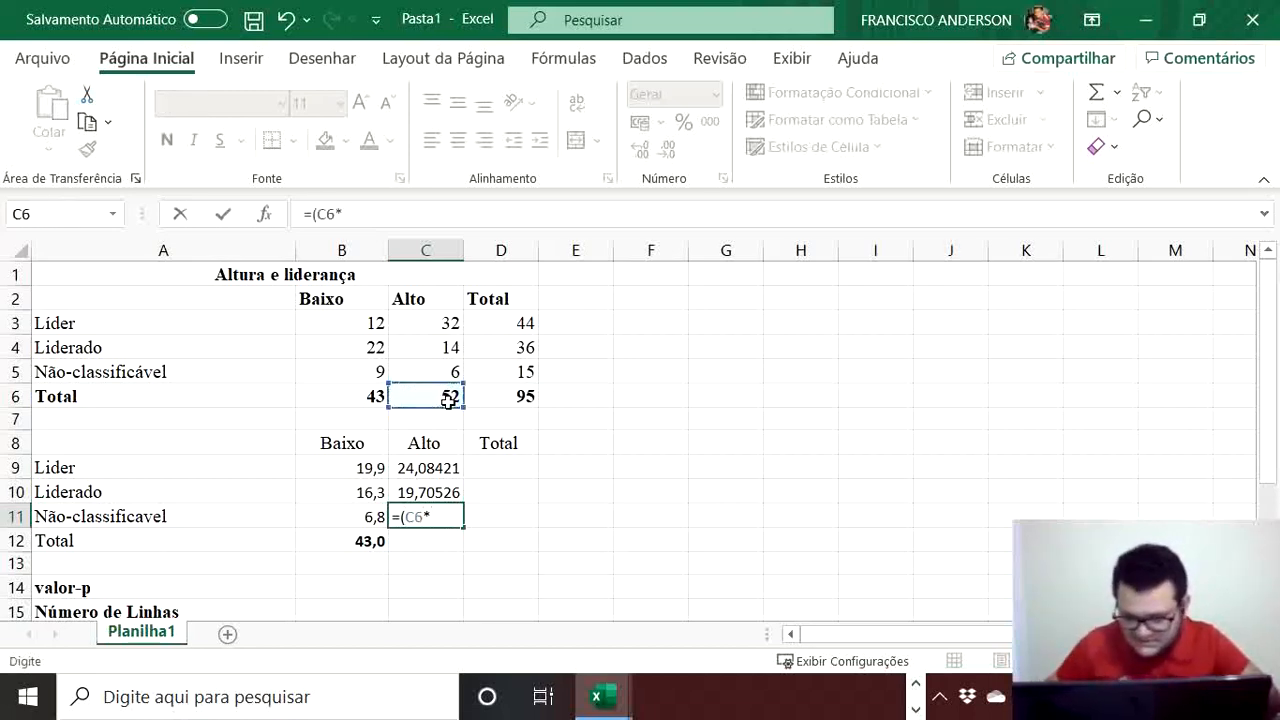
click(525, 374)
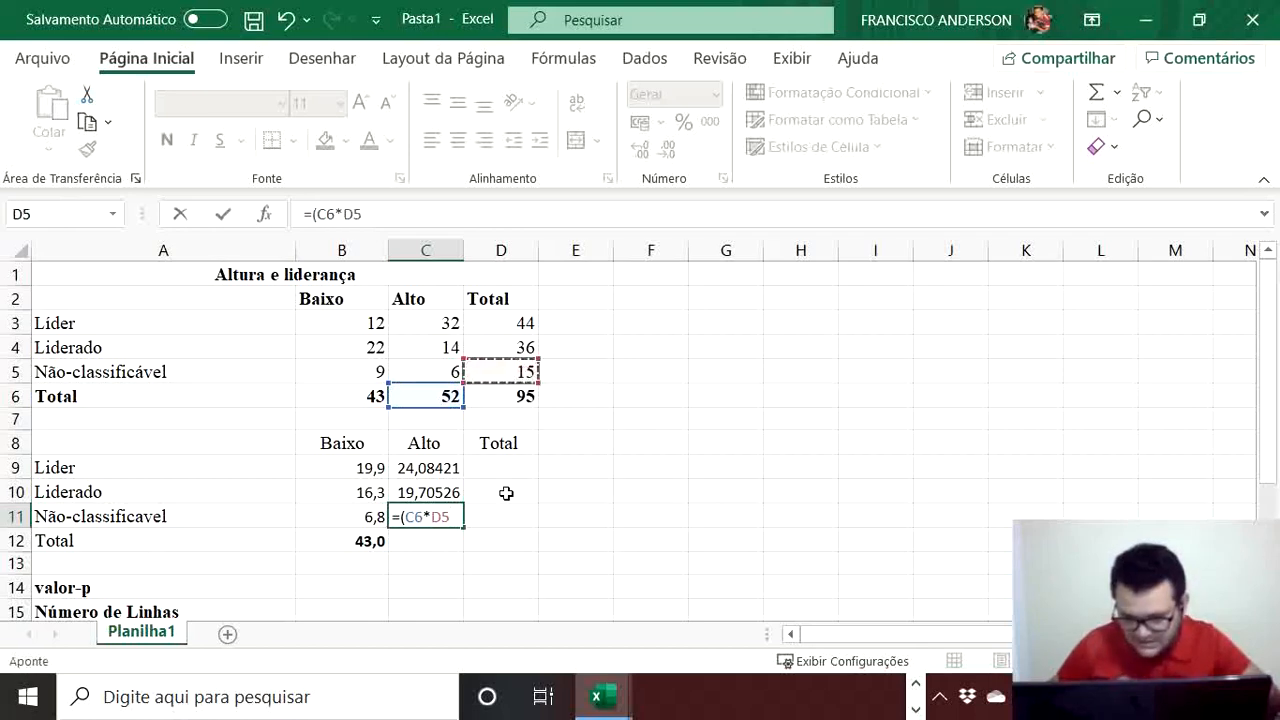
text()/)
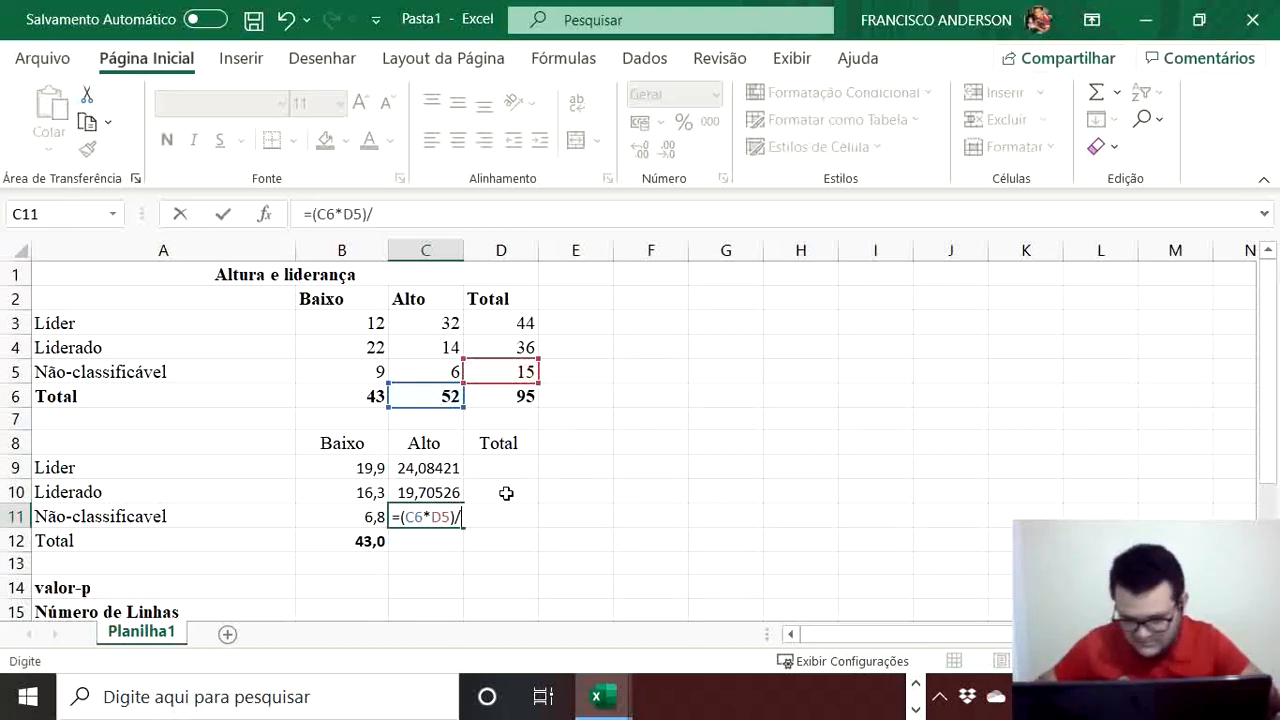
click(505, 400)
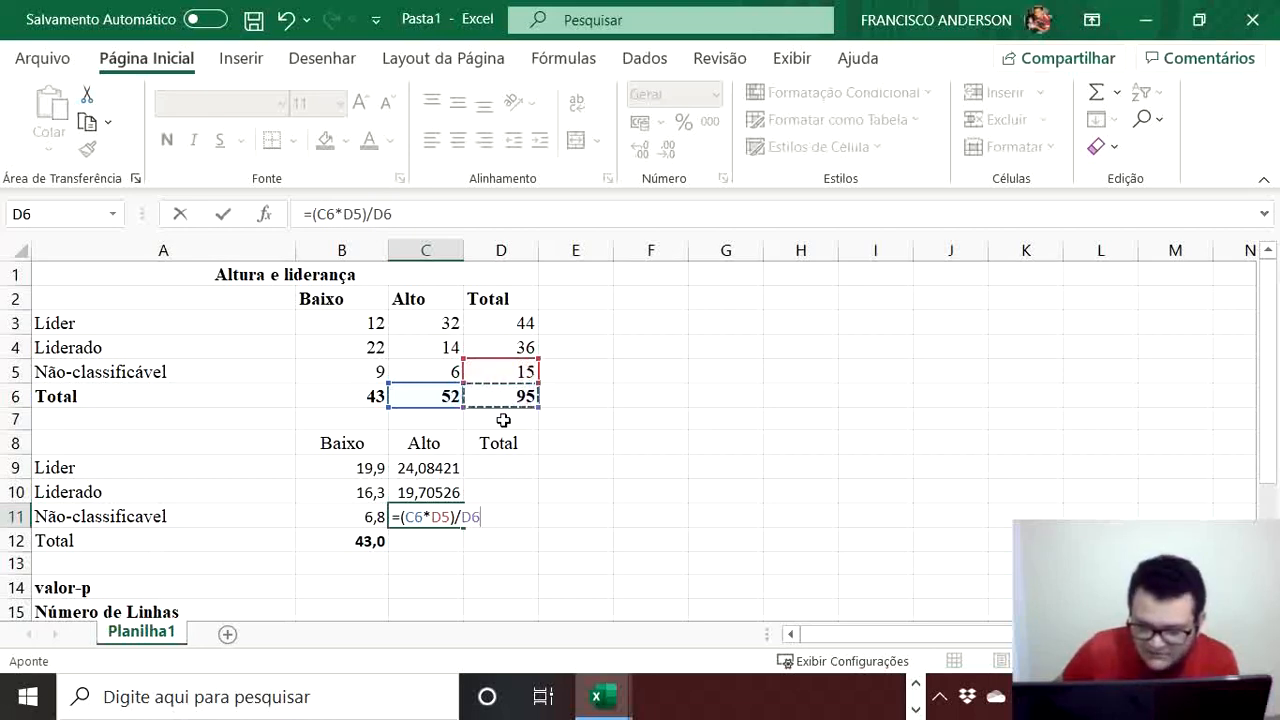
key(Return)
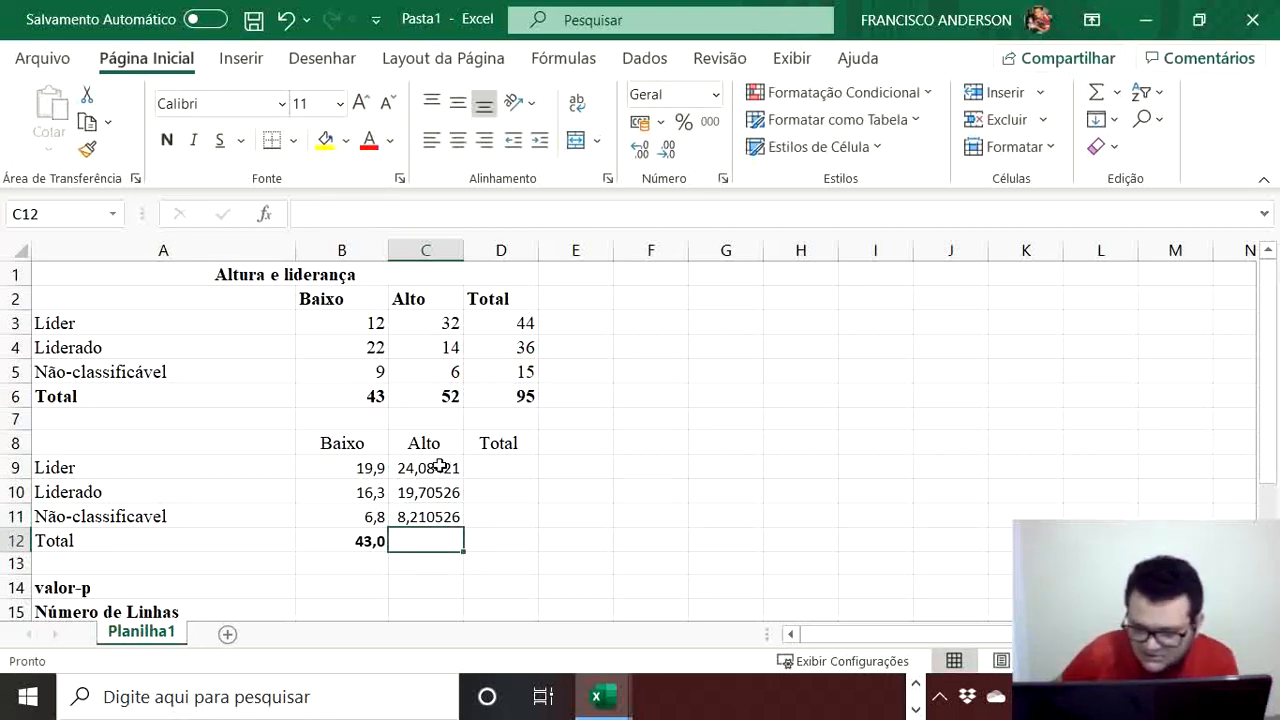
Step: Reduce the expected "Alto" frequencies in cells C9:C11 to two decimal places
drag(440, 466, 445, 516)
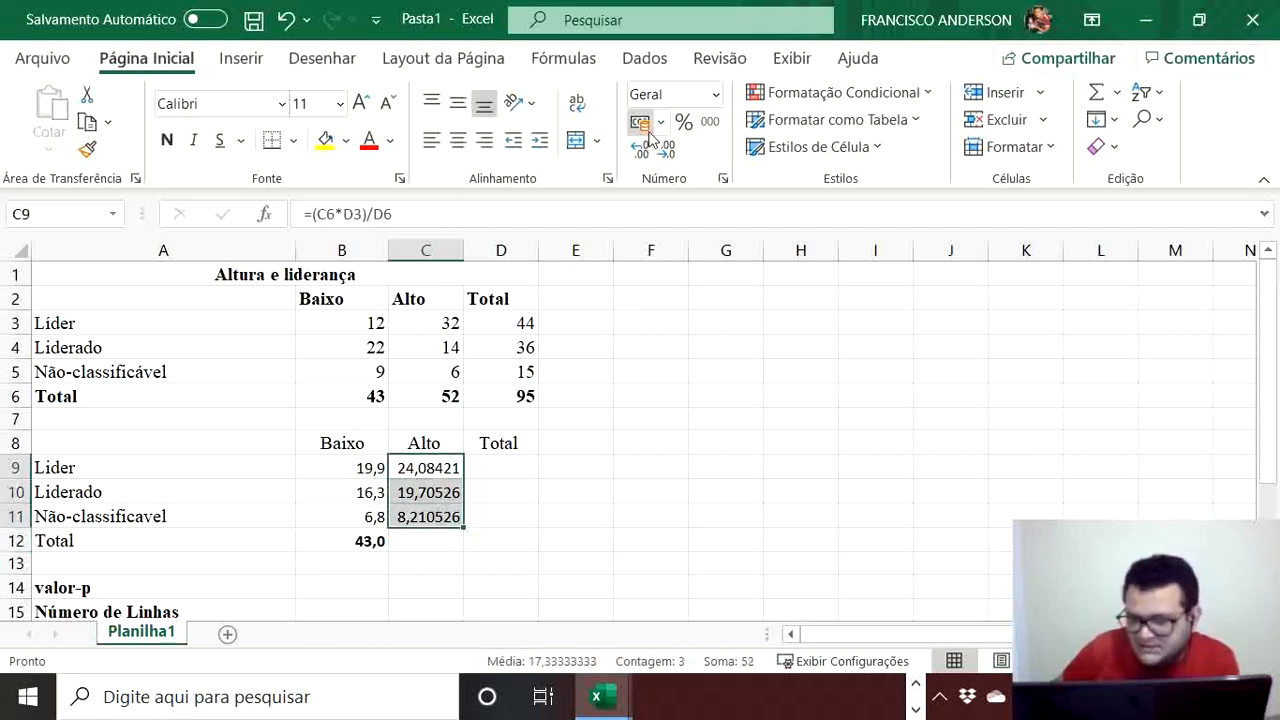
click(670, 152)
click(670, 152)
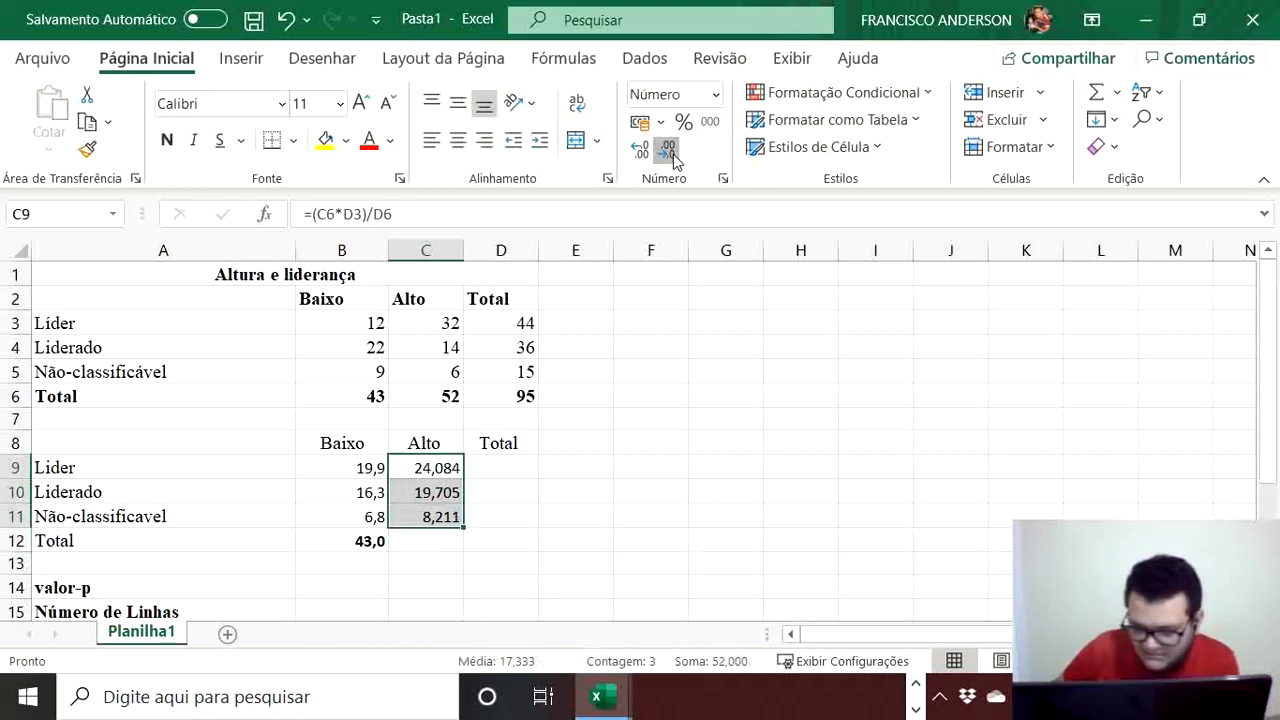
click(670, 152)
Step: Fill the total formula from cell B12 across into C12 to sum the expected "Alto" frequencies
click(510, 486)
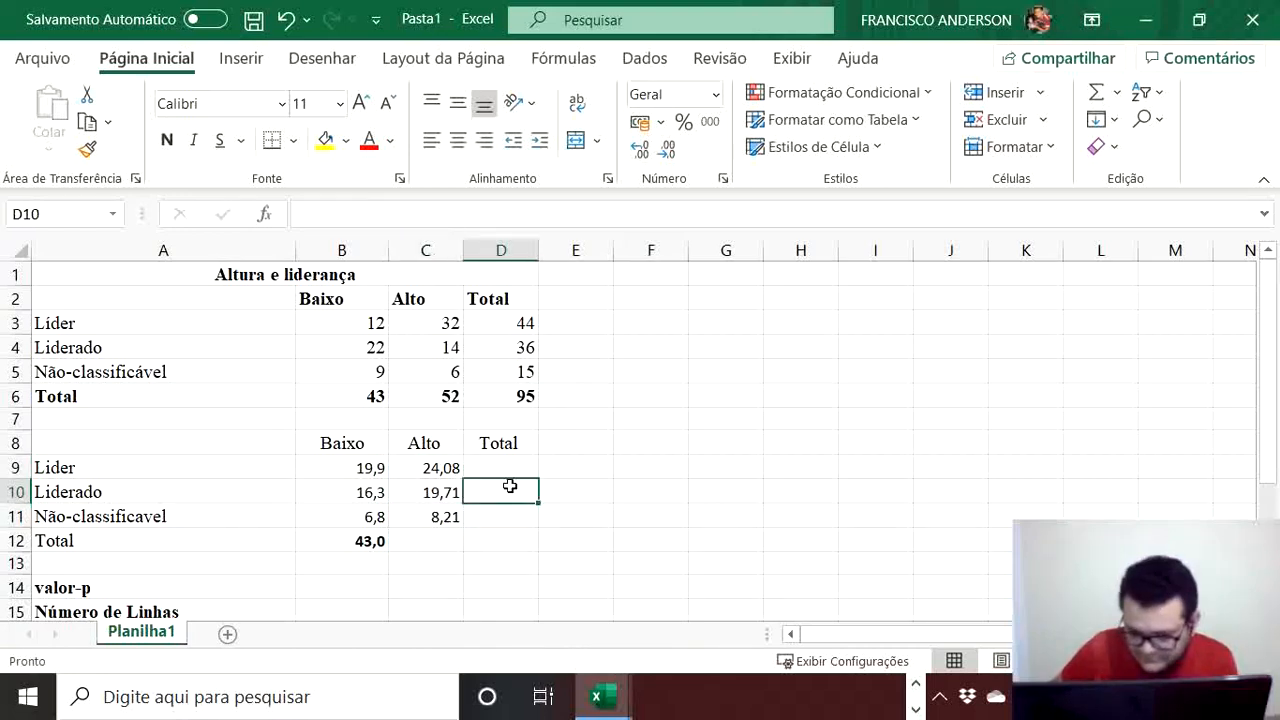
click(420, 547)
click(373, 540)
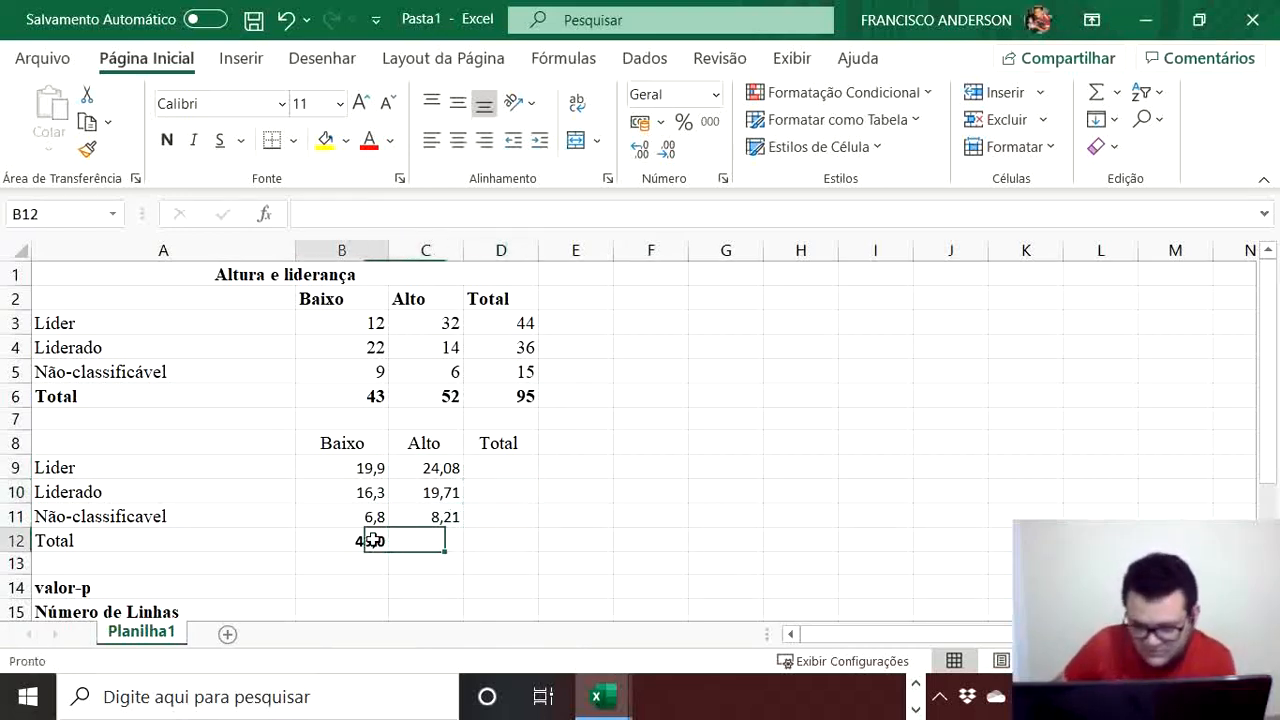
drag(386, 552, 445, 545)
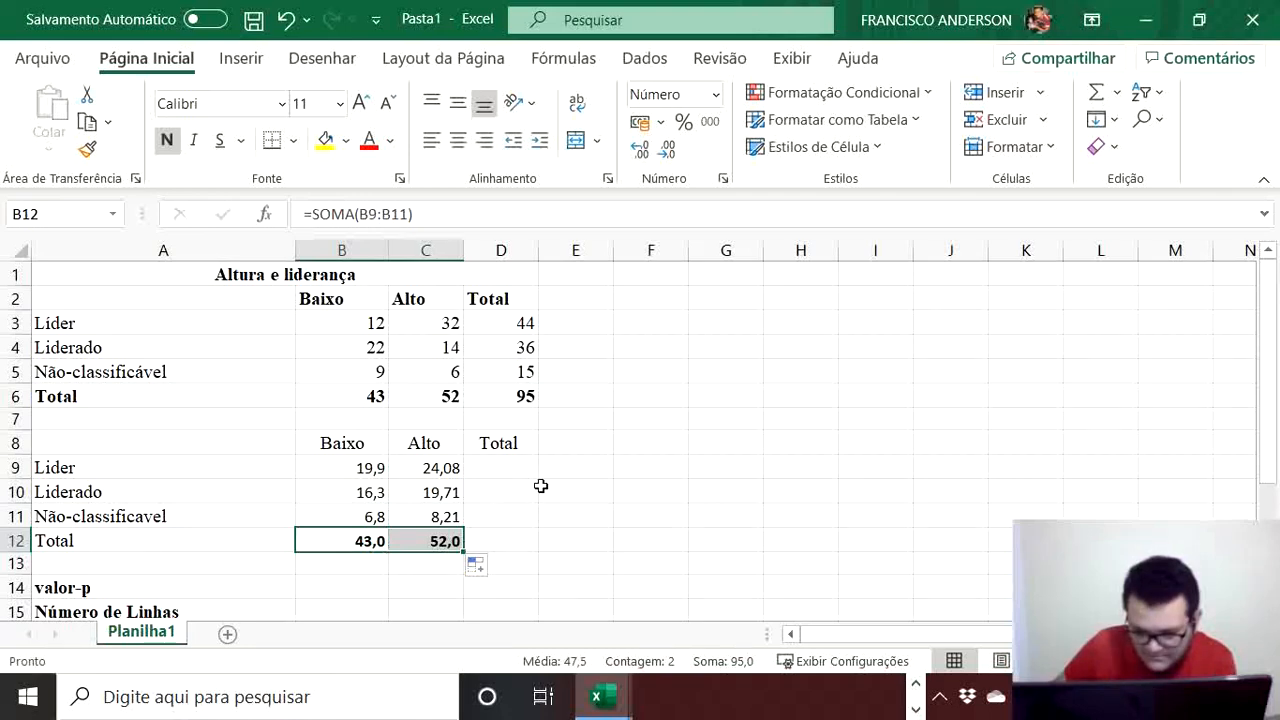
Step: Enter the formula =SOMA(B9:C9) in cell D9 for the total expected frequency of the "Lider" row
click(504, 472)
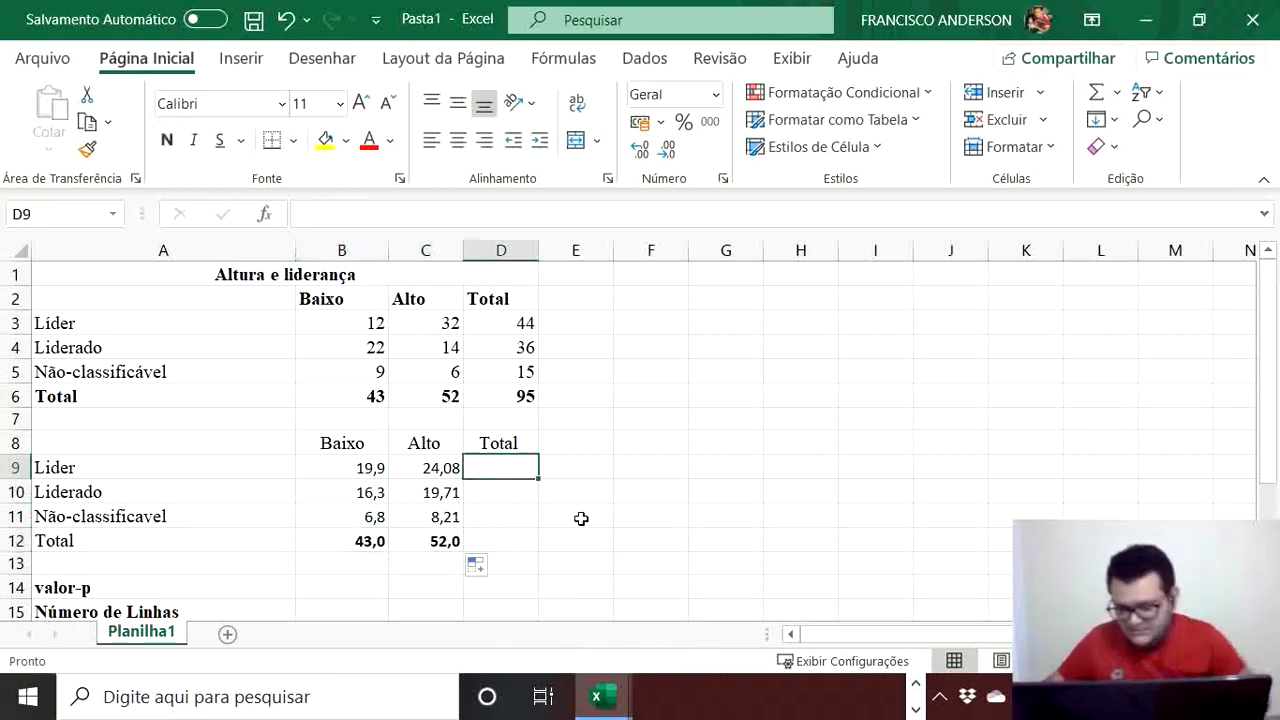
text(=soma)
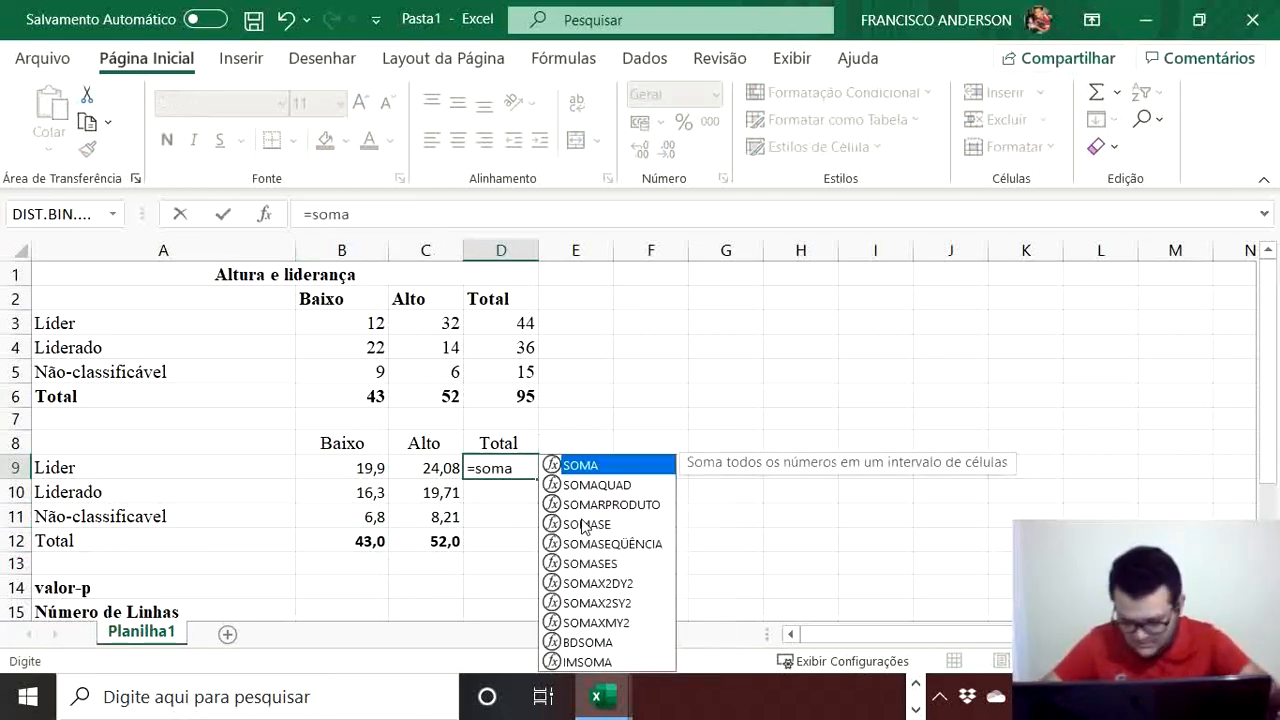
text(()
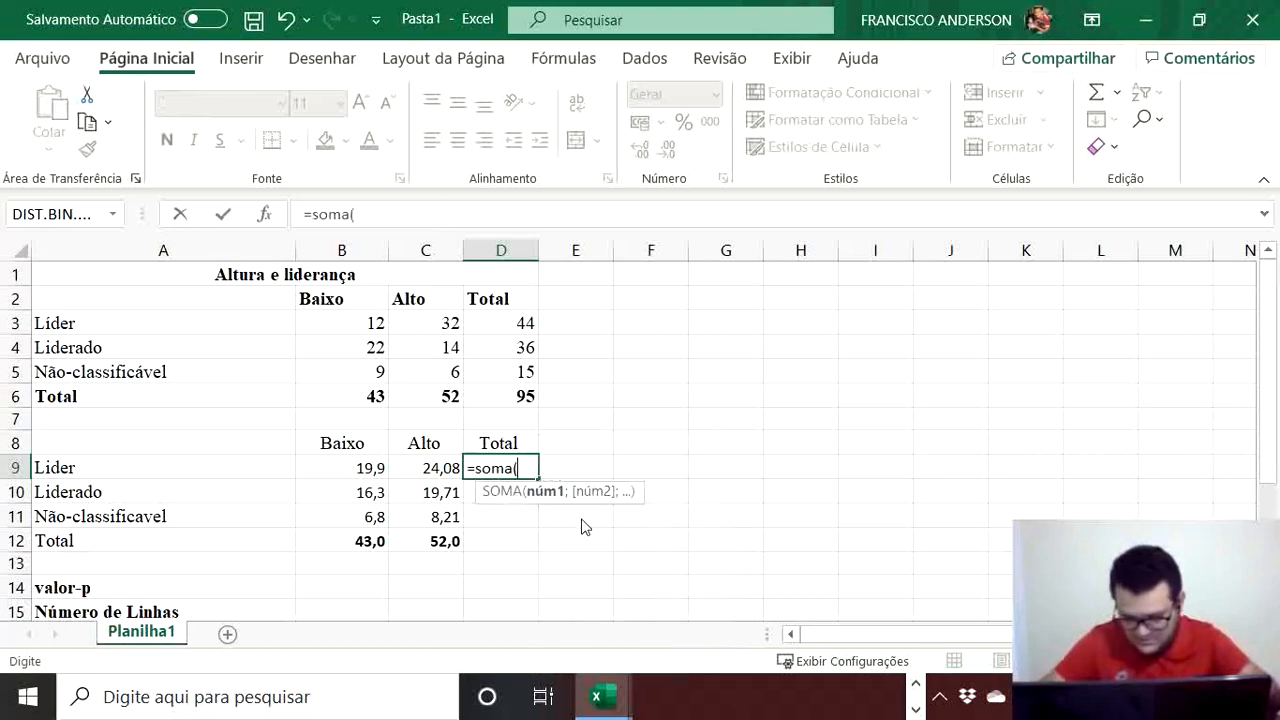
click(377, 465)
text(:)
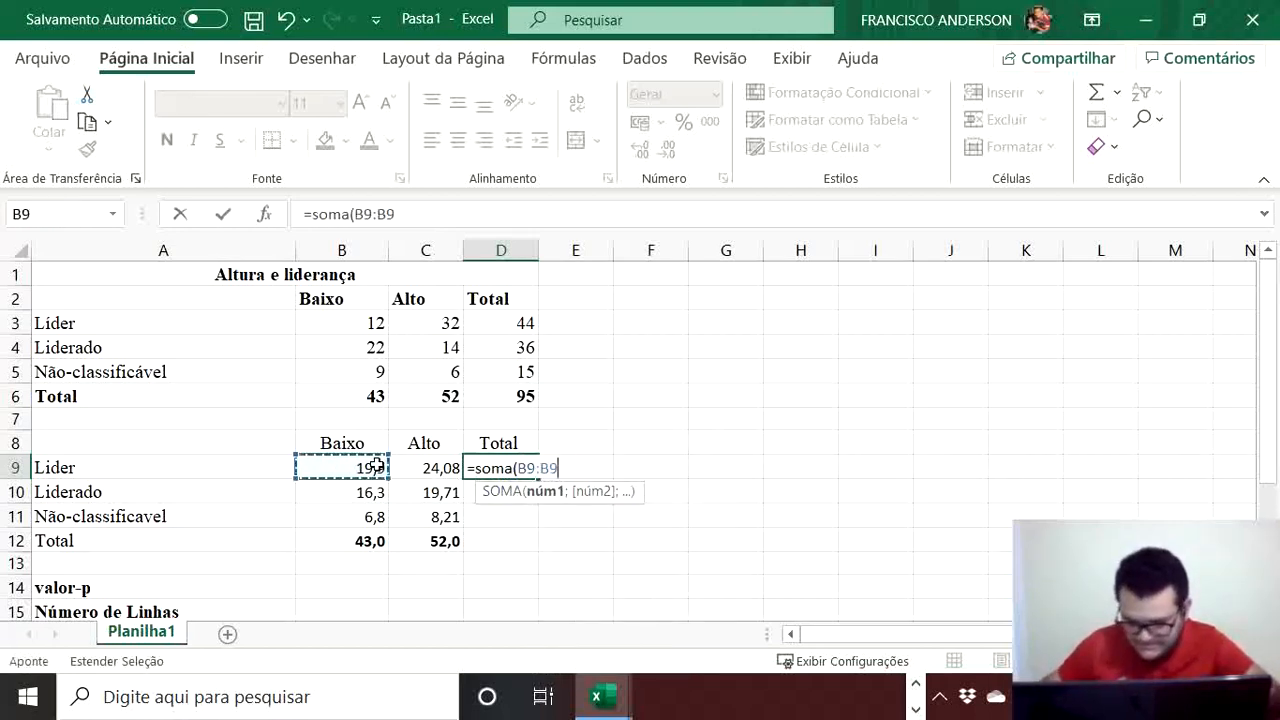
click(441, 467)
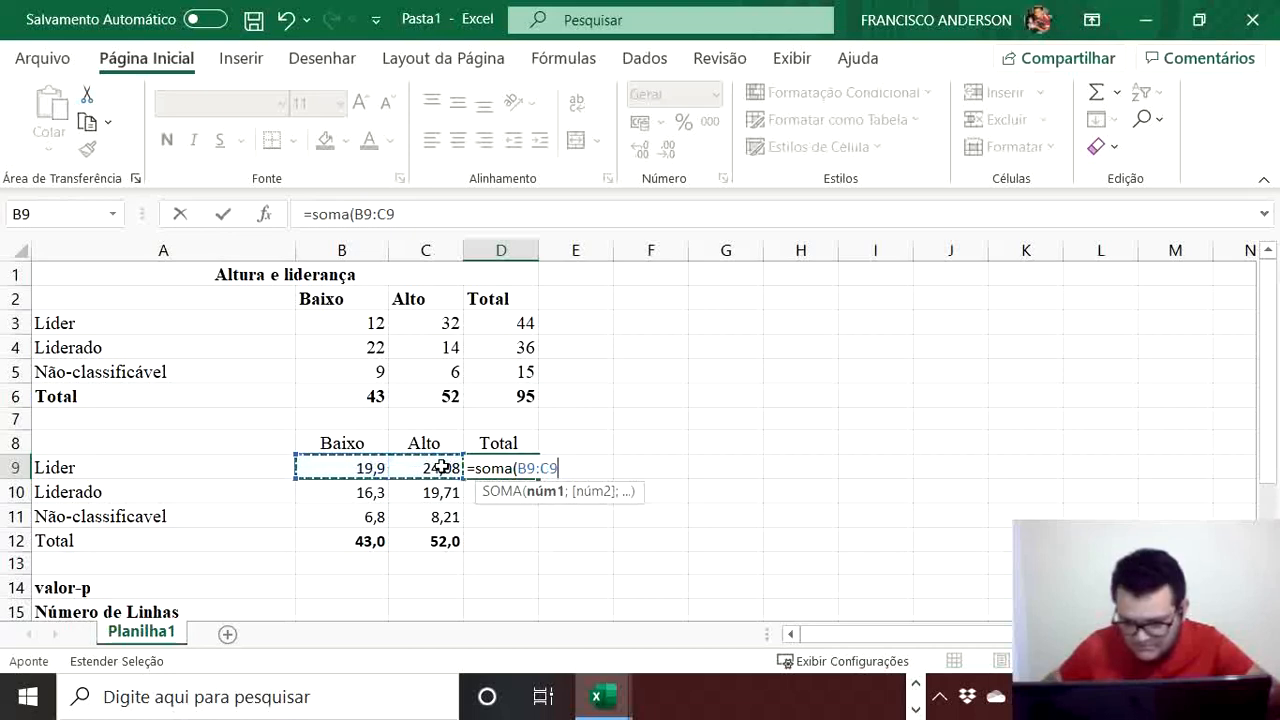
key(Return)
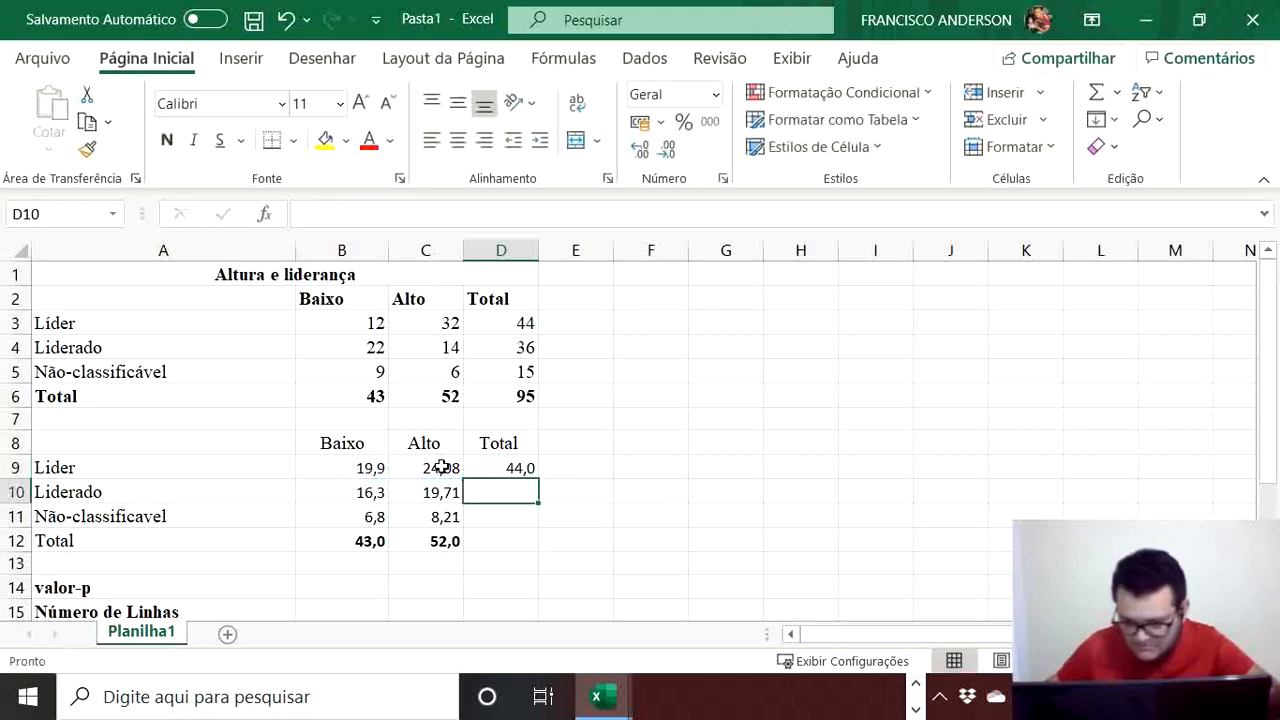
Step: Fill the row total formula from D9 down to D11 and the column total formula from C12 across to D12
click(527, 469)
drag(539, 480, 529, 518)
click(440, 541)
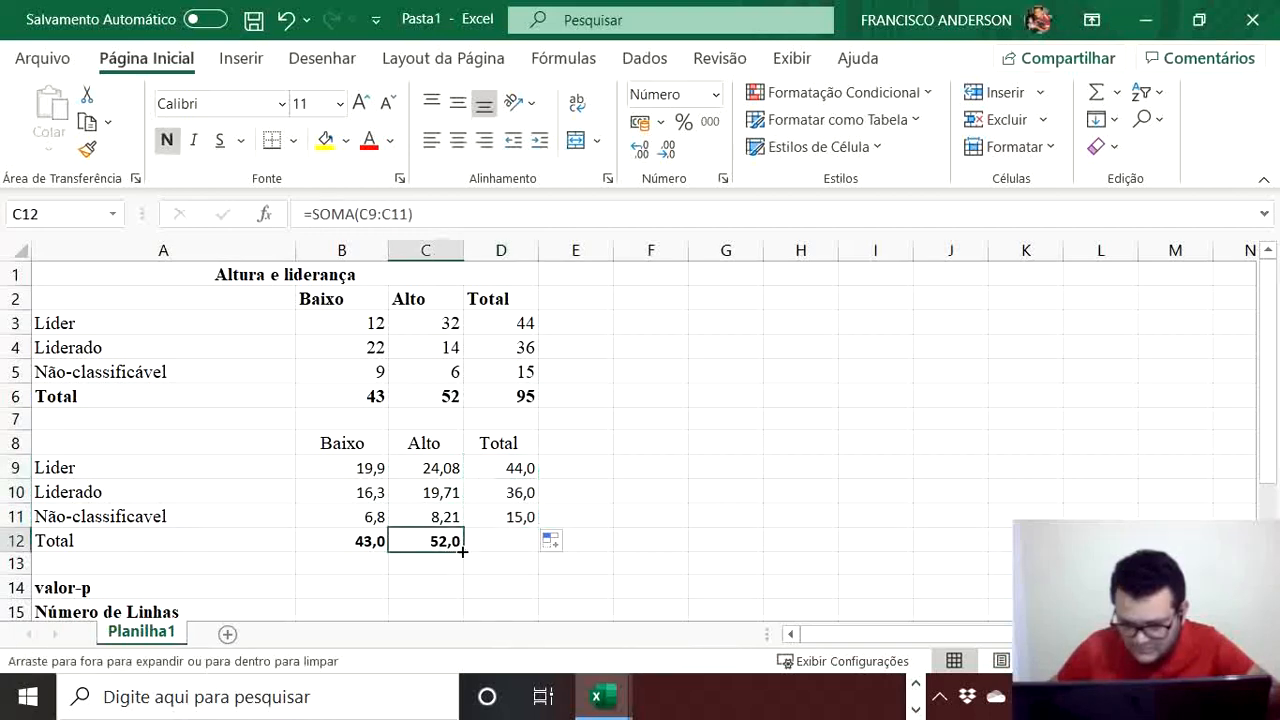
drag(462, 551, 527, 545)
click(515, 494)
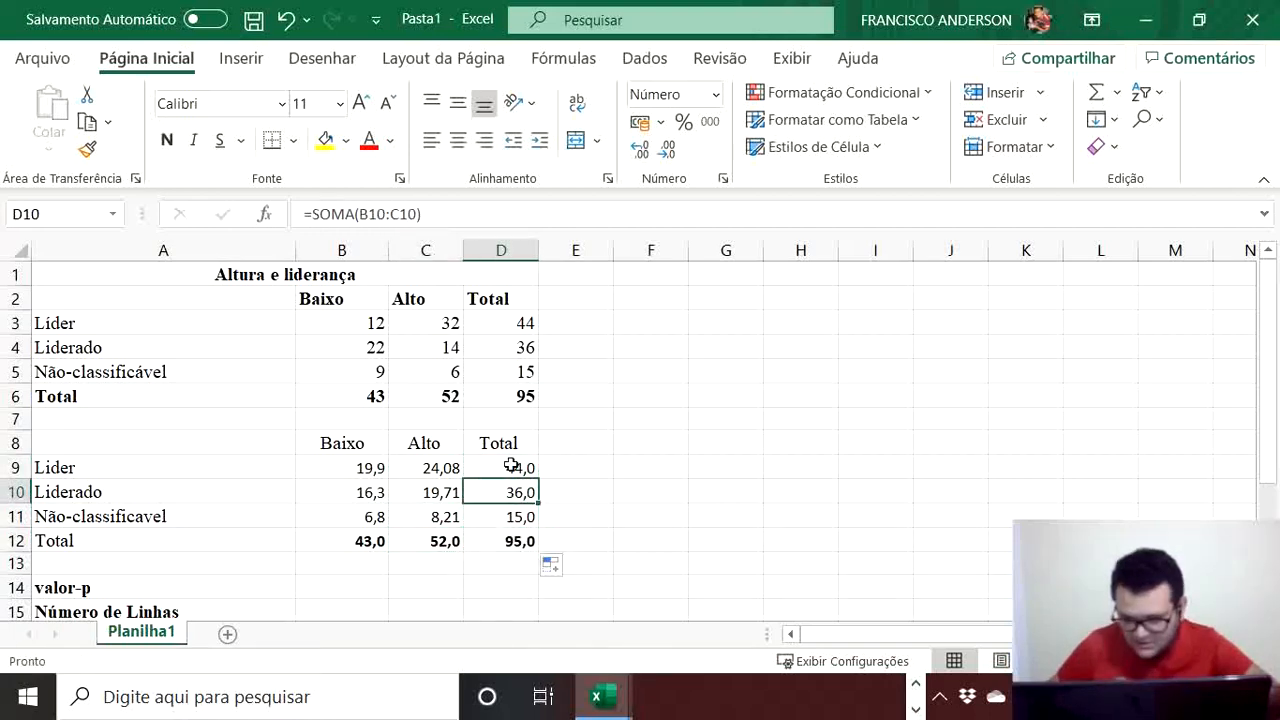
scroll(480, 470, down, 2)
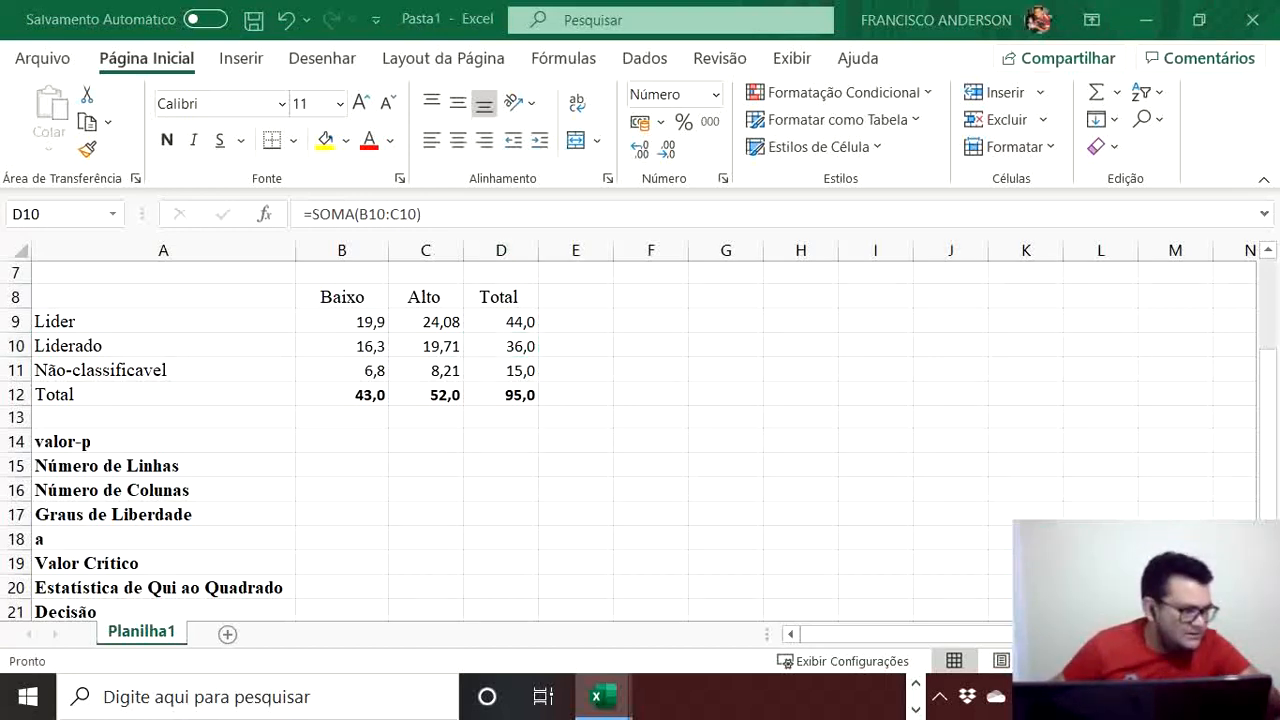
key(F2)
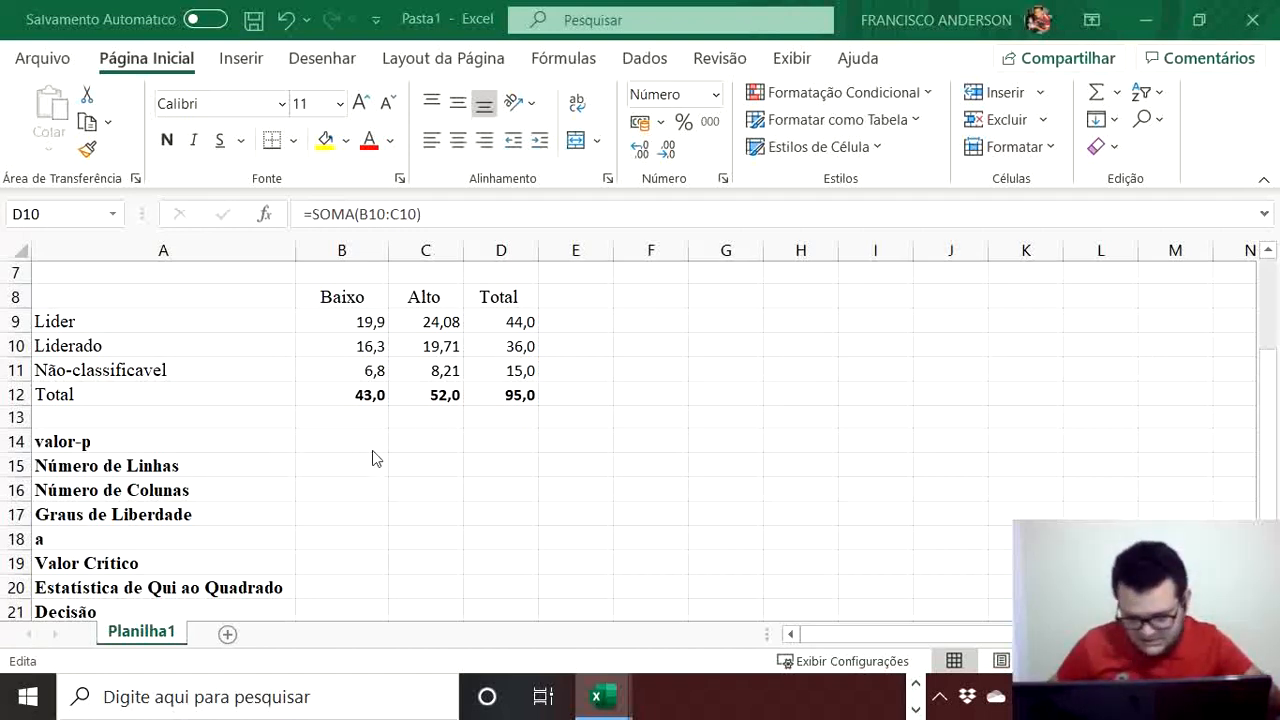
key(ctrl+v)
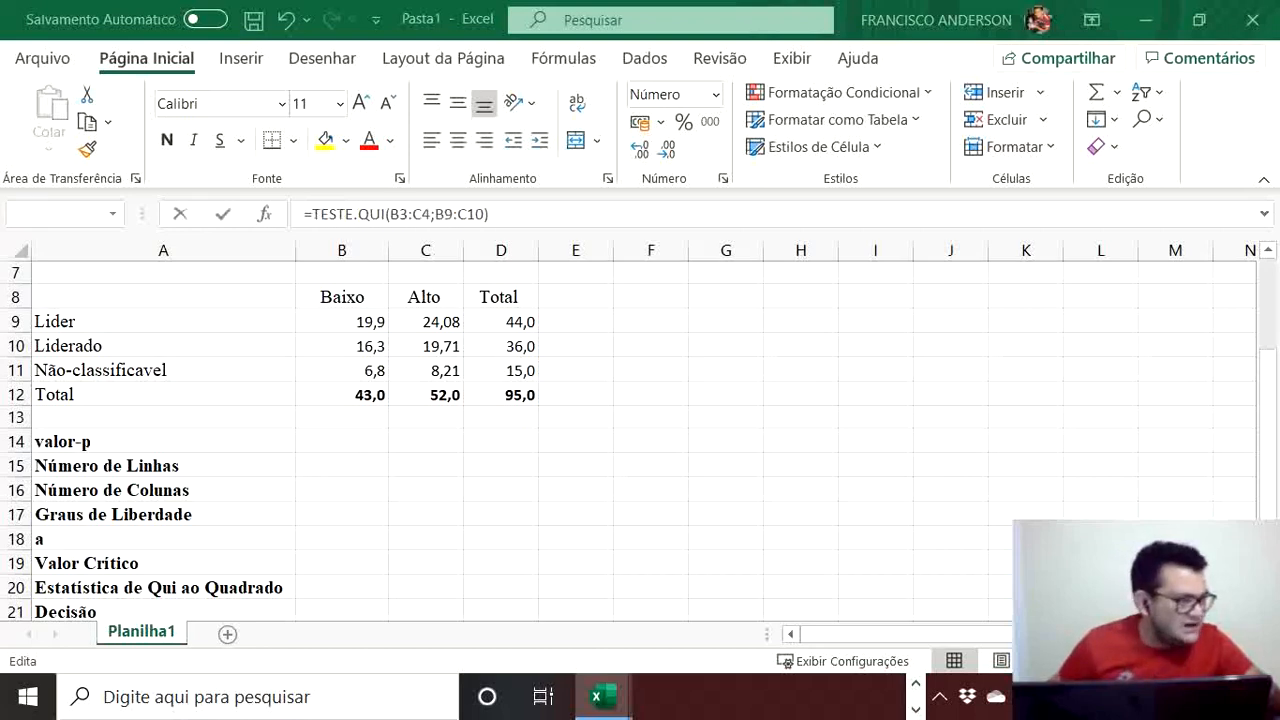
key(Escape)
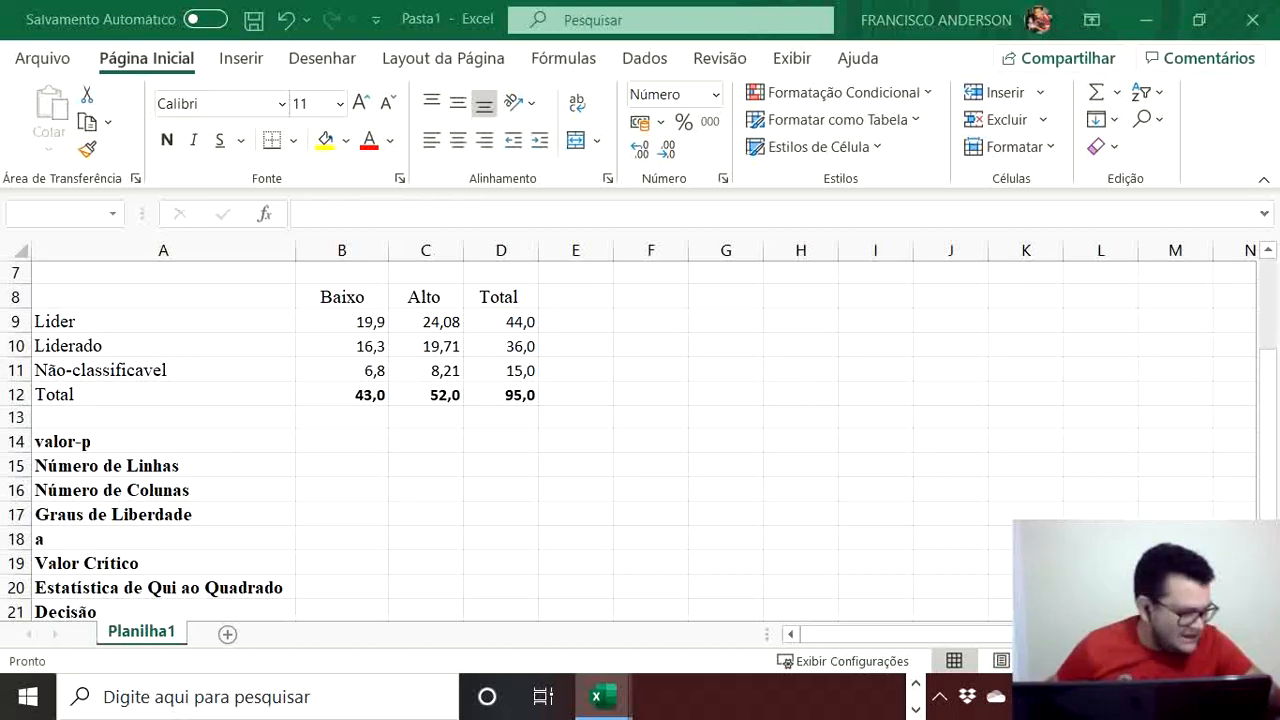
Step: Start a TESTE.QUIQUA formula in the "valor-p" cell B14 with the observed frequencies B3:C4 as the actual range
click(356, 439)
text(=teste)
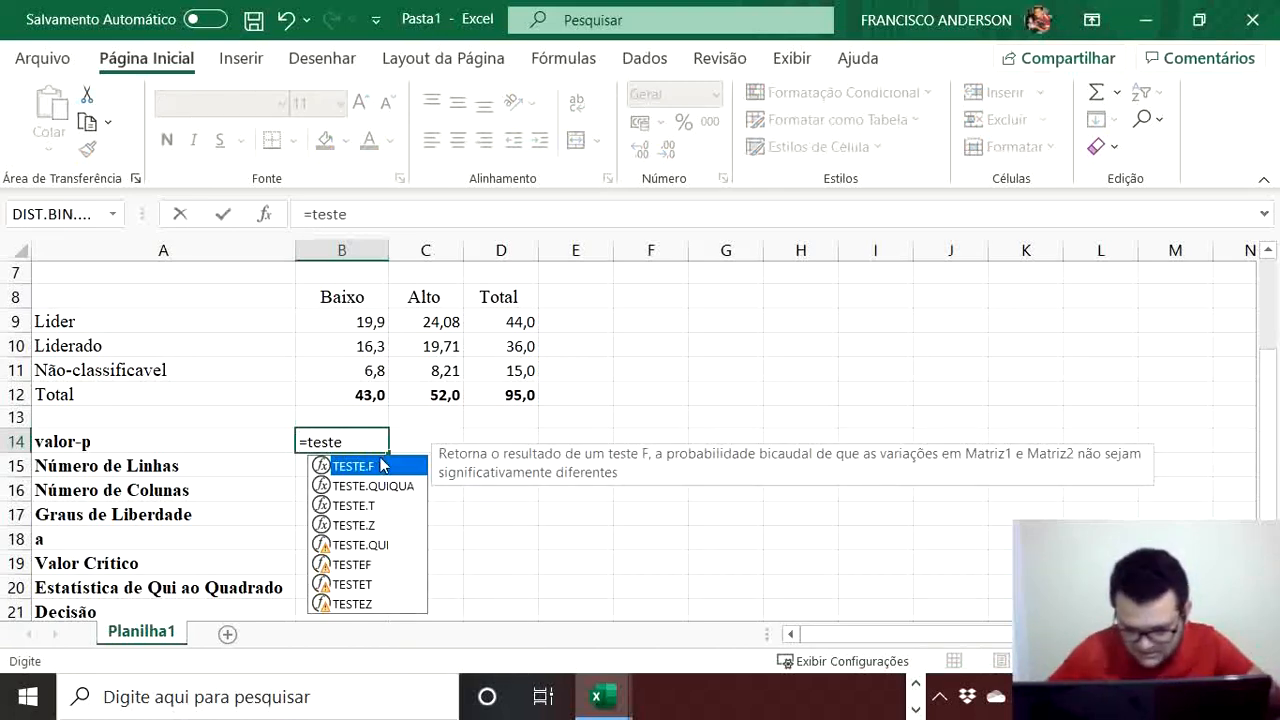
click(403, 493)
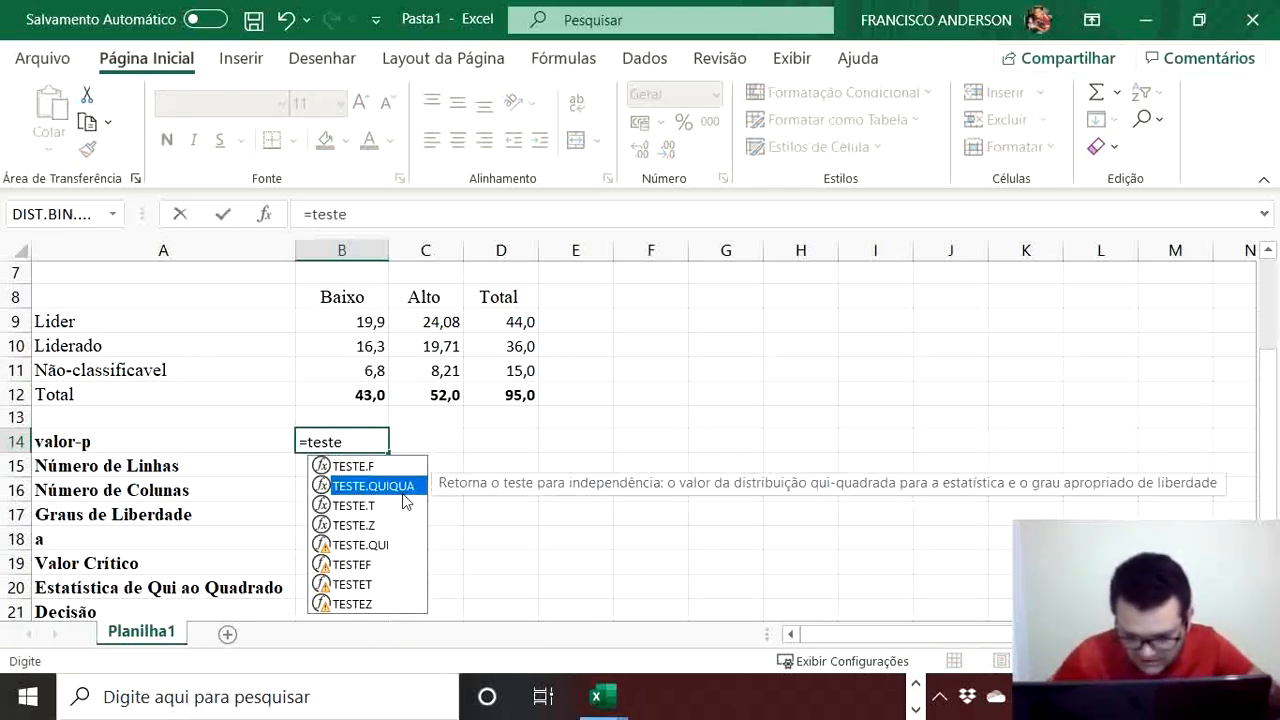
double_click(403, 493)
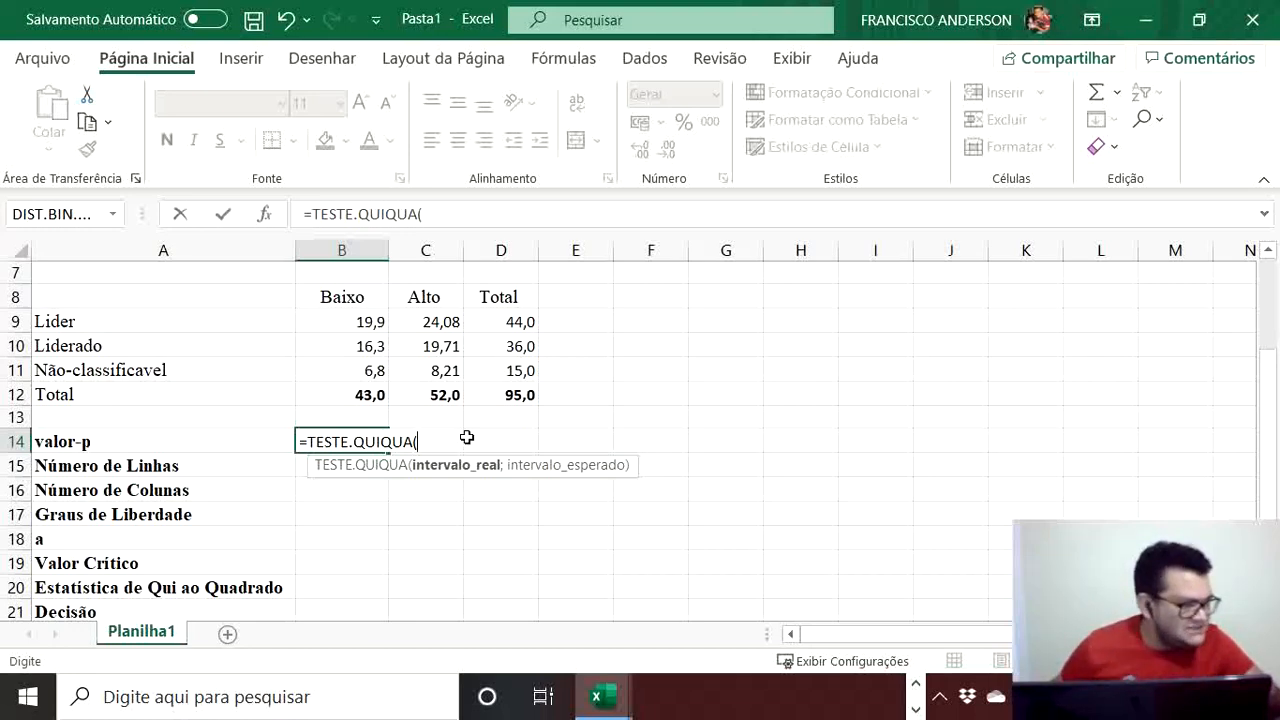
text(d)
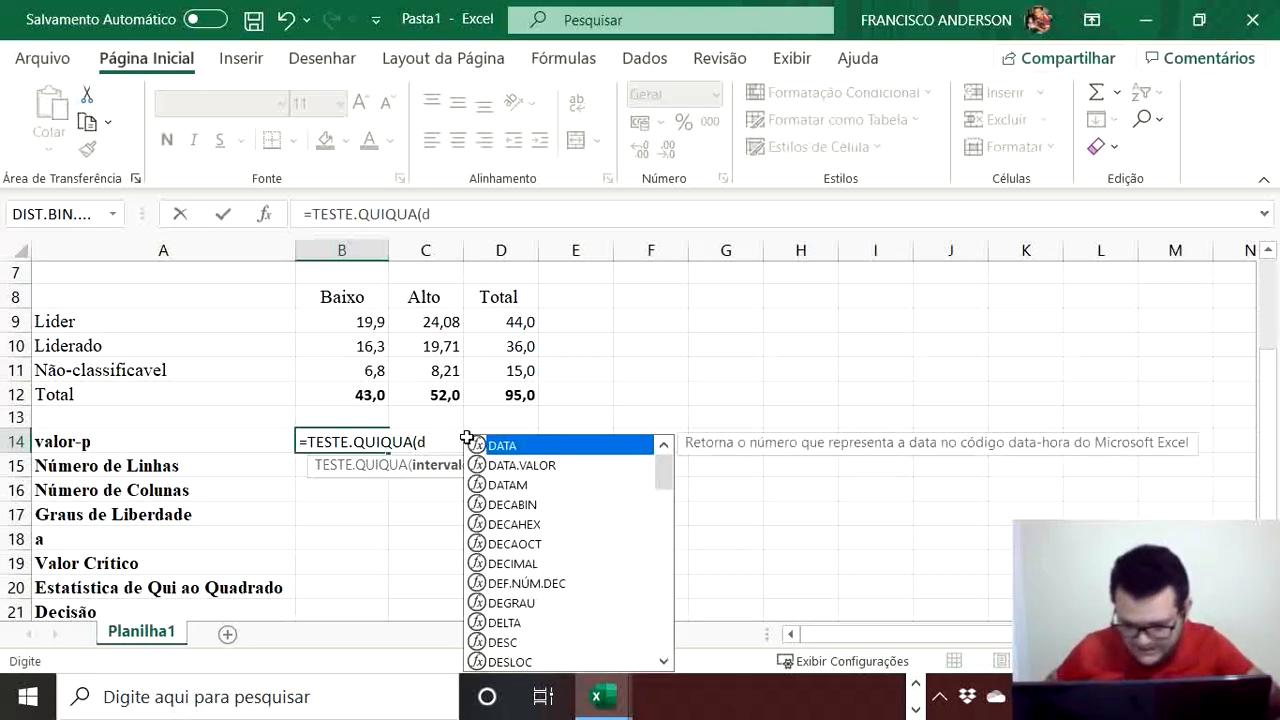
key(BackSpace)
text(b3)
scroll(470, 434, up, 1)
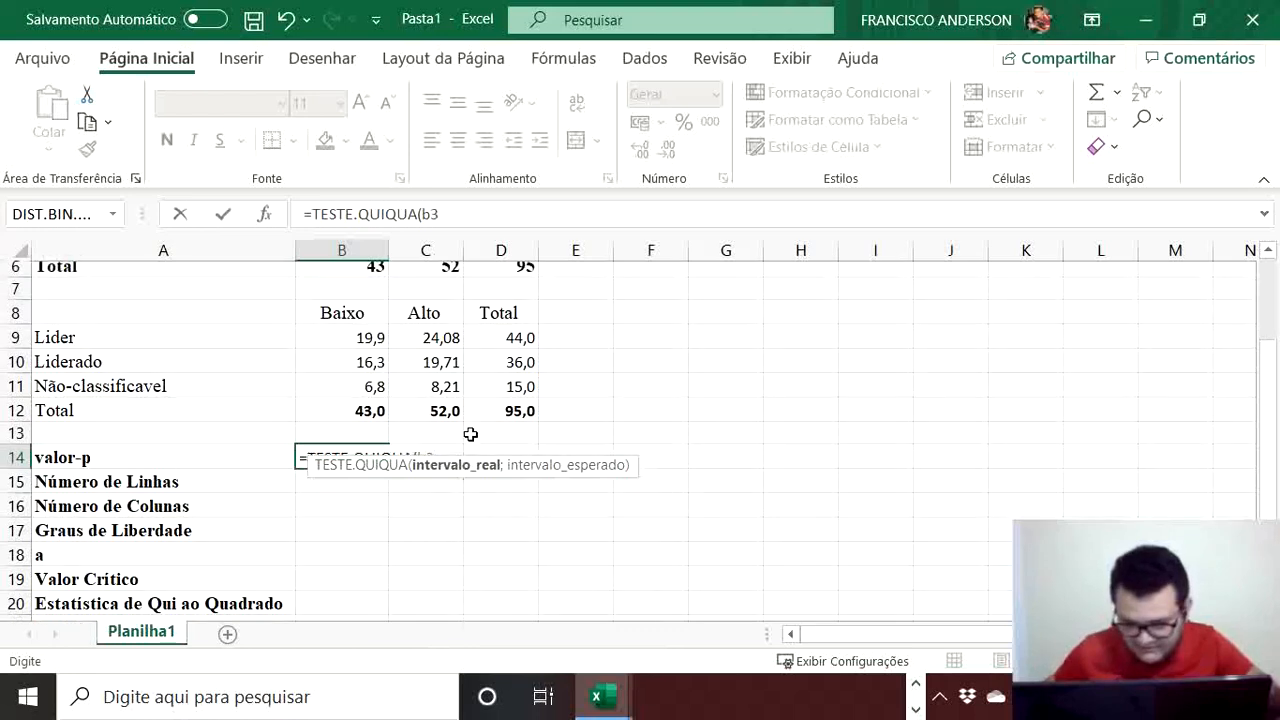
scroll(470, 434, up, 2)
scroll(471, 380, down, 1)
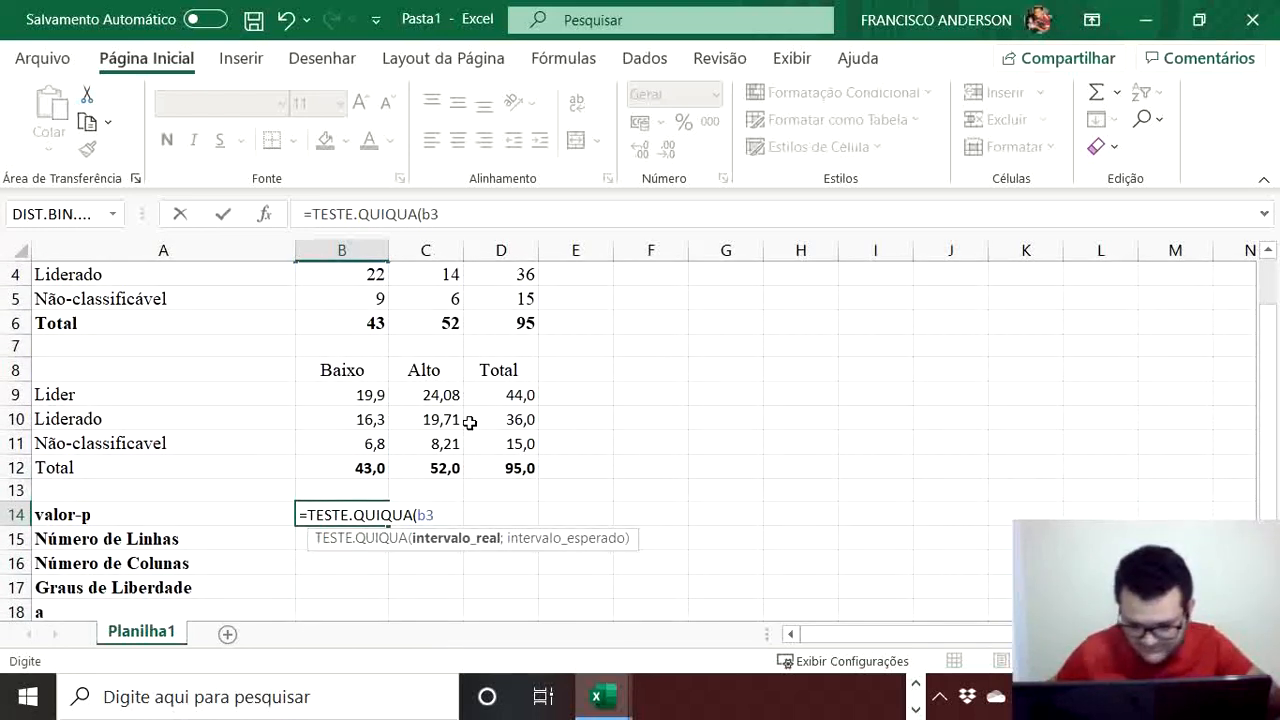
text(;)
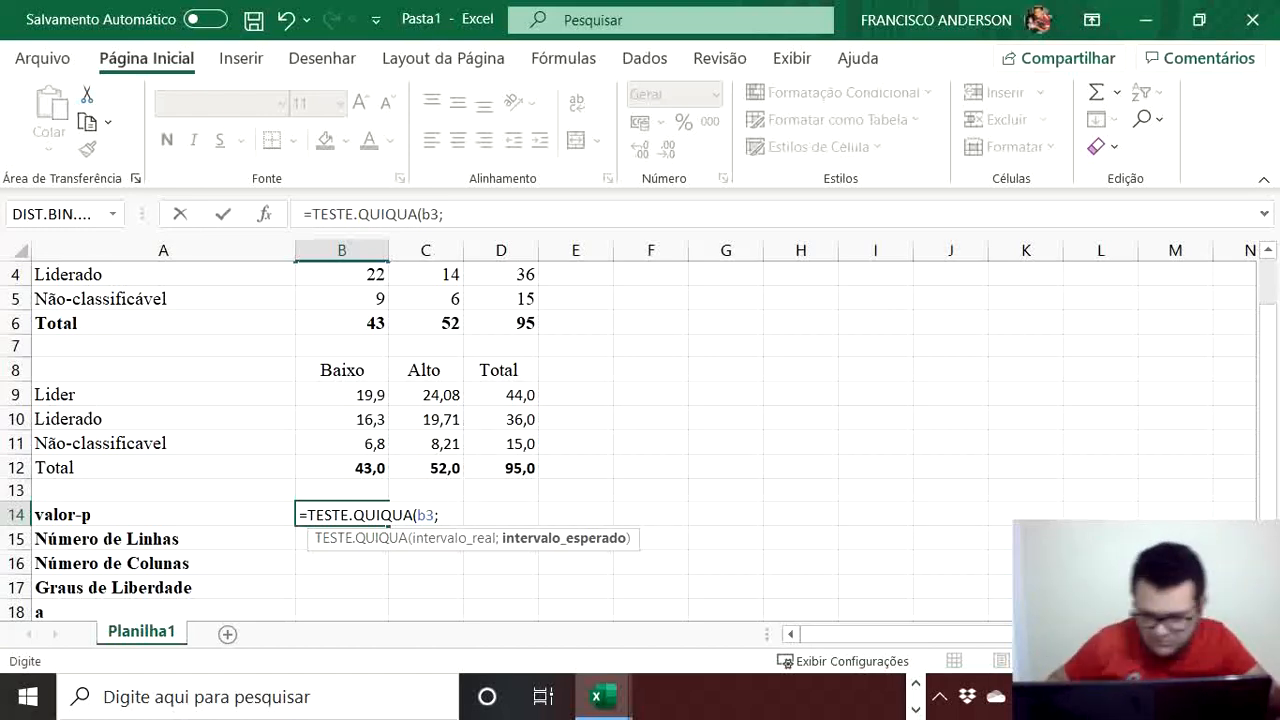
key(BackSpace)
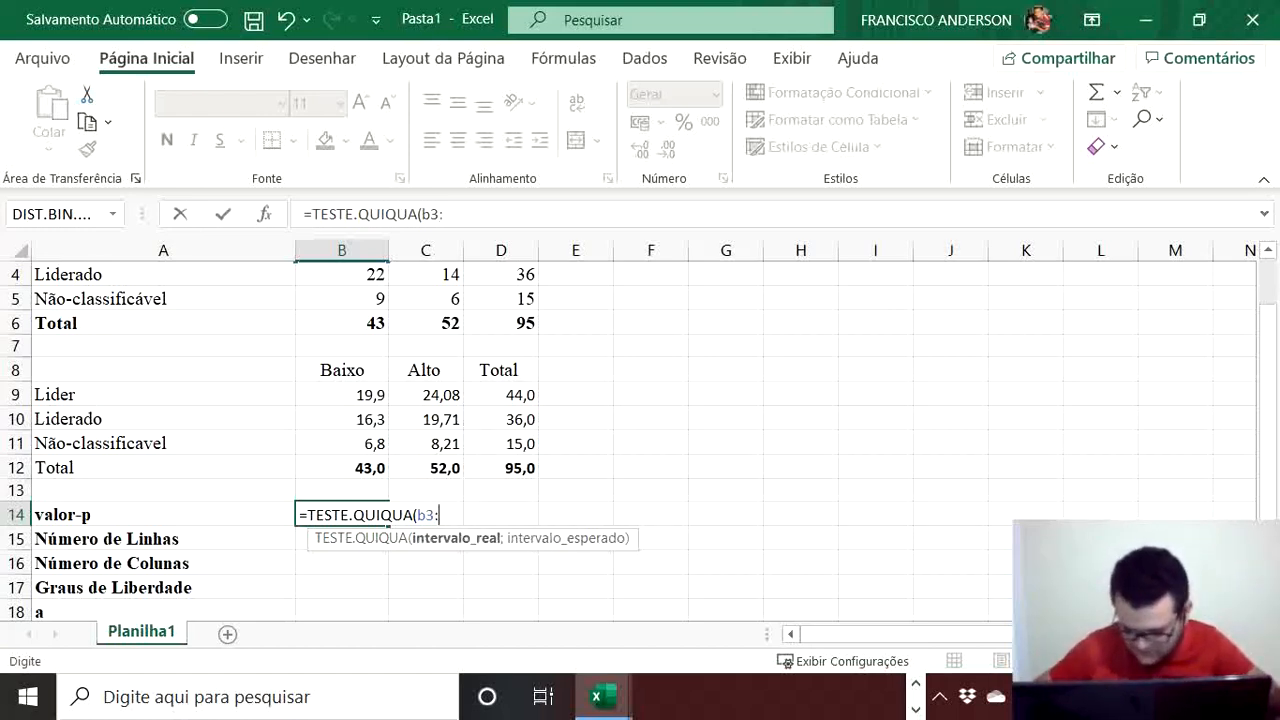
text(:c4)
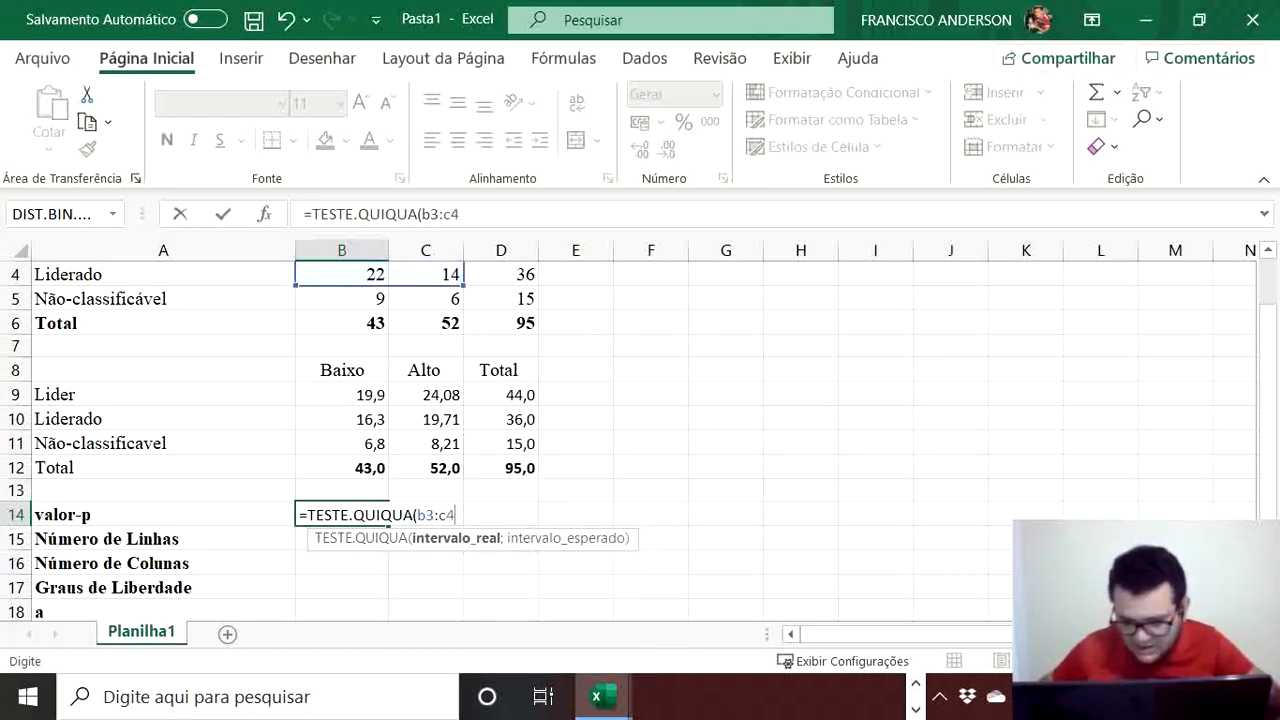
scroll(640, 430, up, 1)
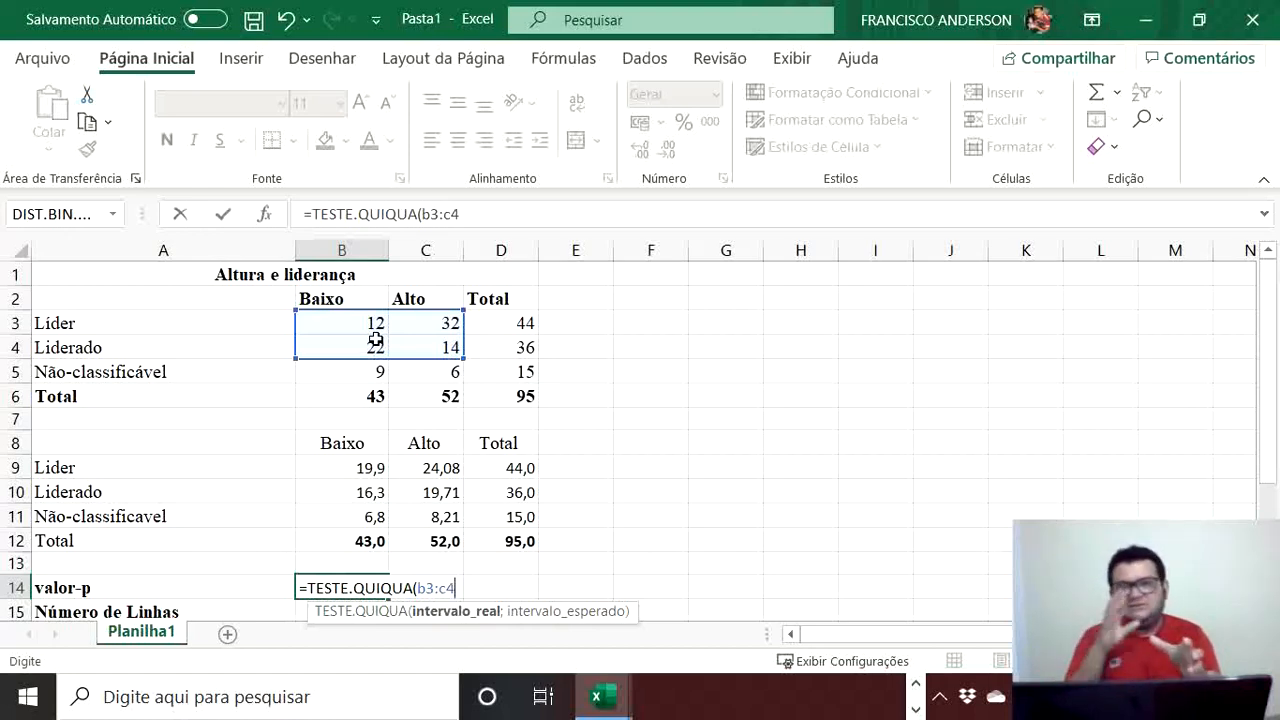
scroll(375, 340, down, 1)
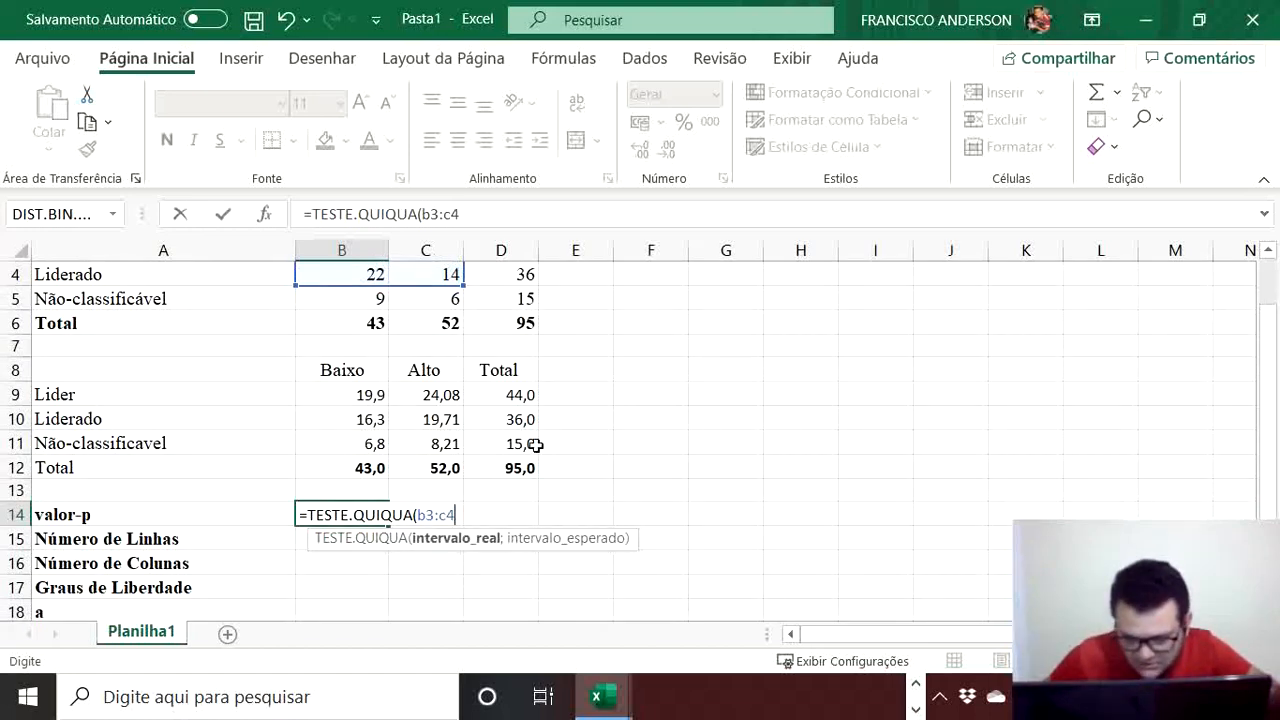
scroll(537, 446, up, 1)
scroll(516, 470, down, 1)
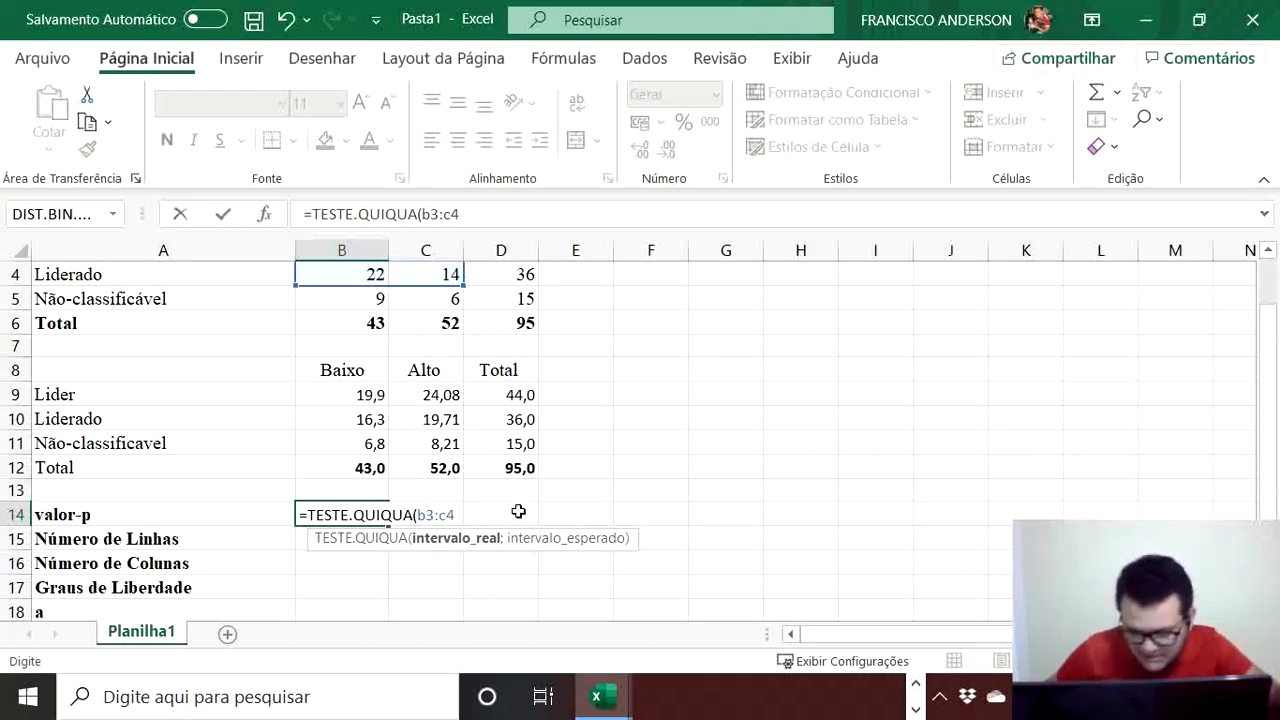
Step: Complete the "valor-p" formula in B14 with B9:C10 as the expected range
text(;)
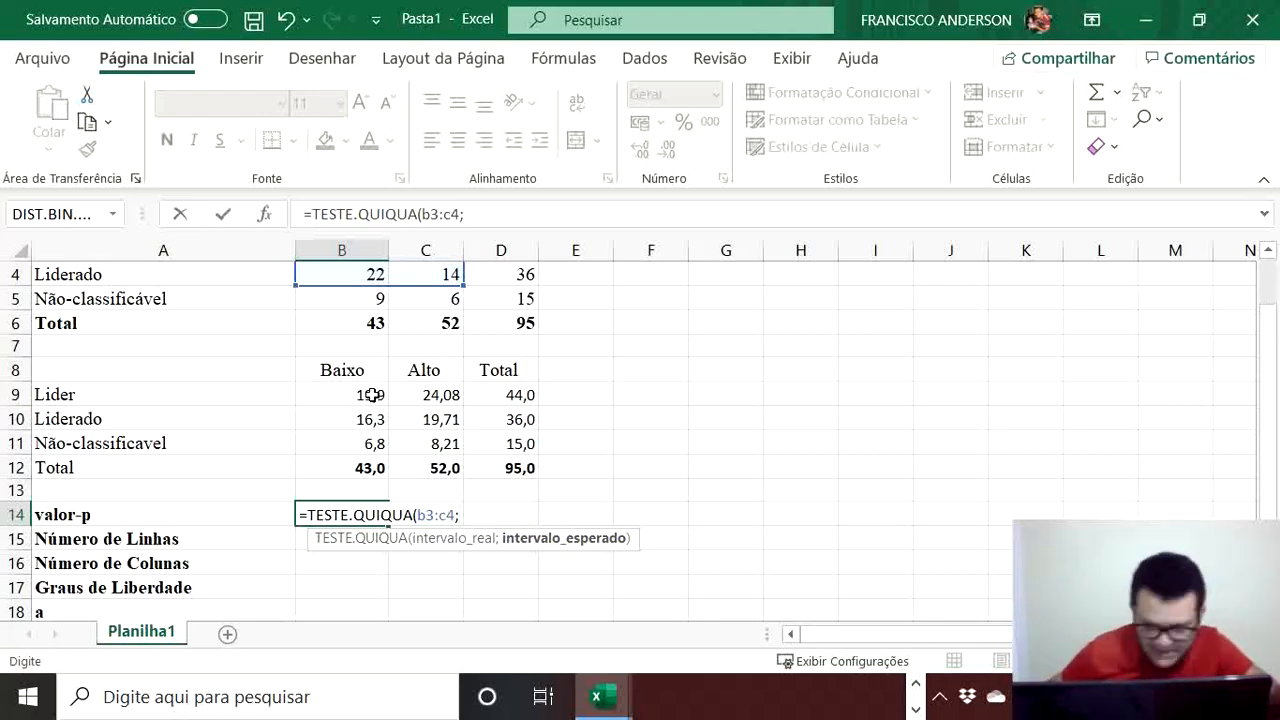
text(b9)
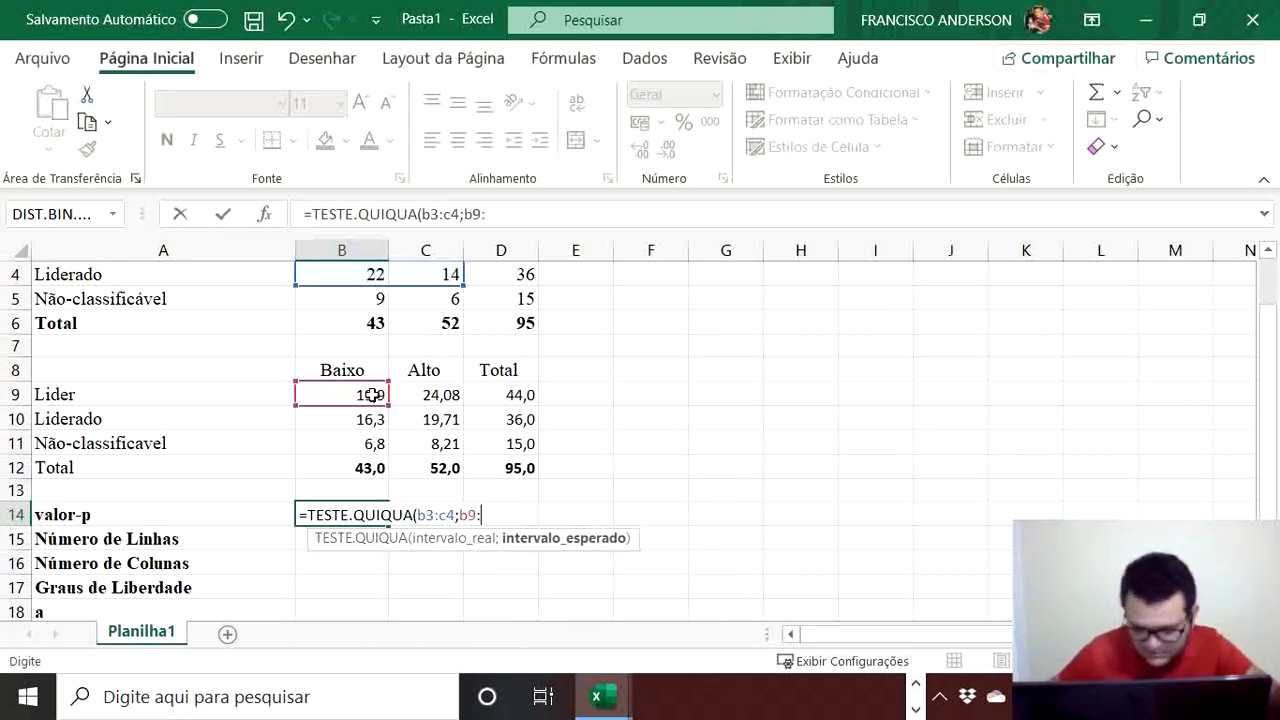
text(:)
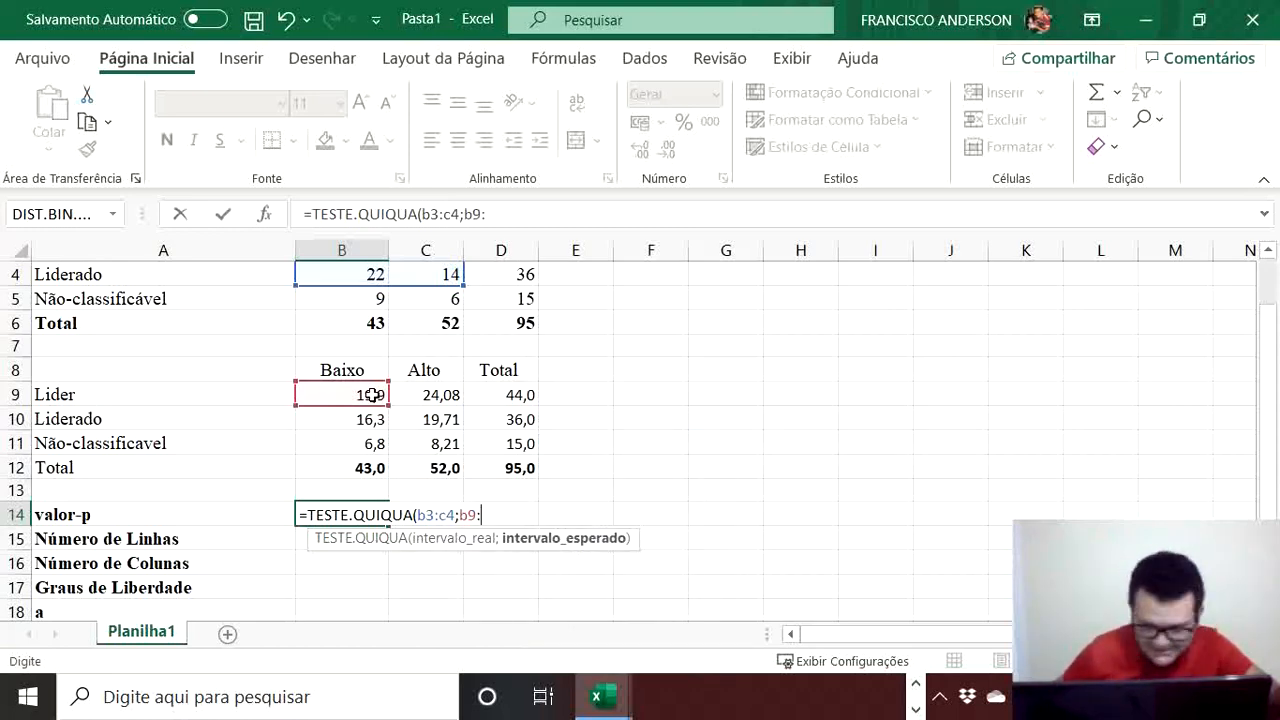
text(c10)
scroll(372, 395, up, 1)
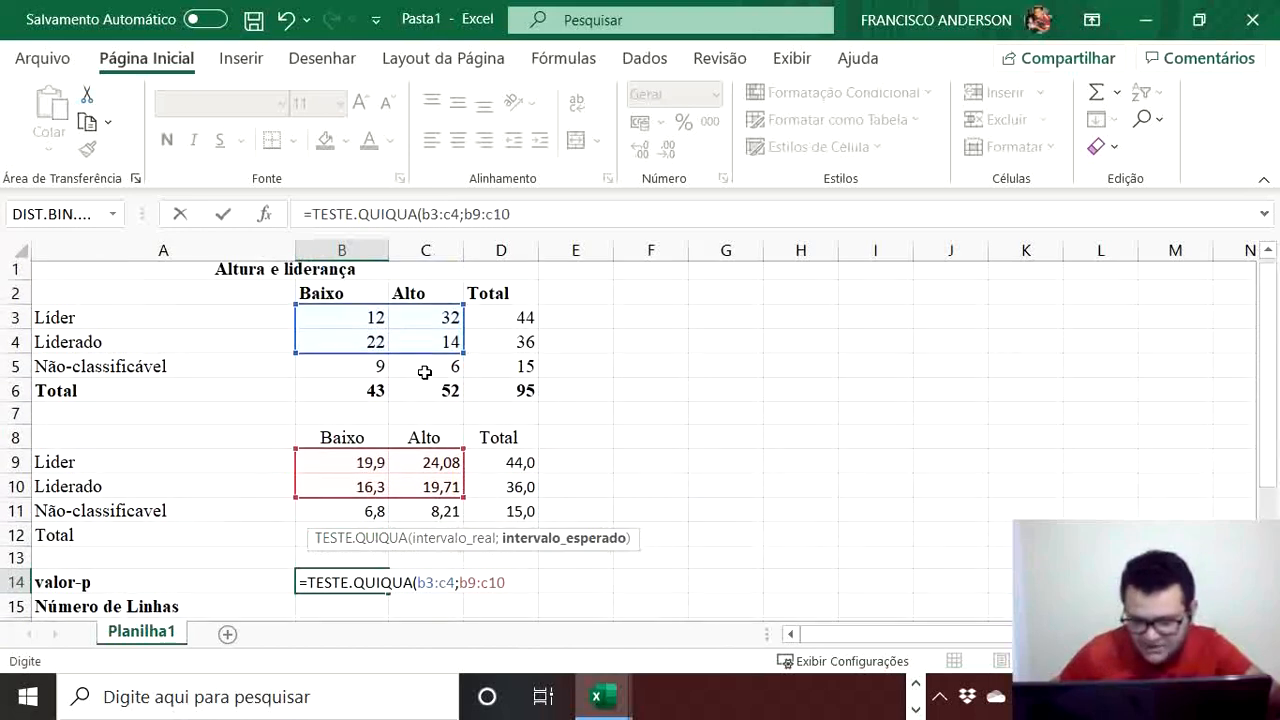
scroll(429, 371, down, 2)
scroll(320, 350, up, 1)
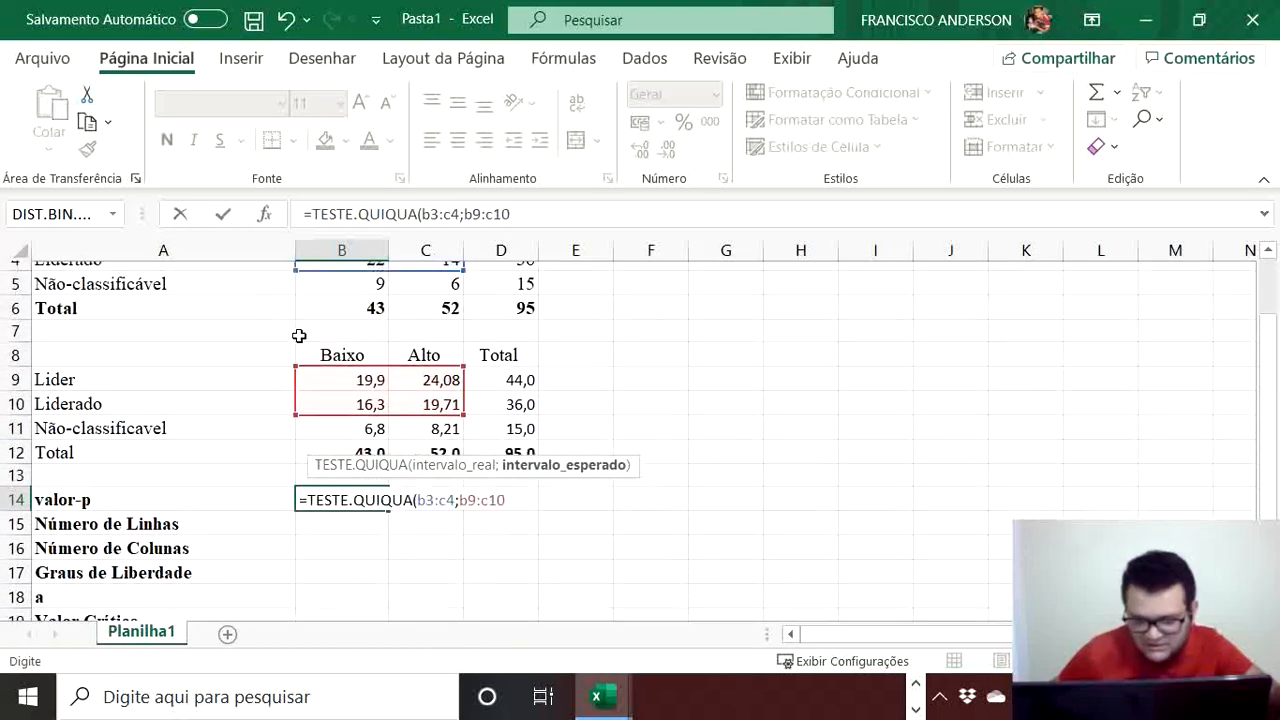
scroll(530, 400, down, 1)
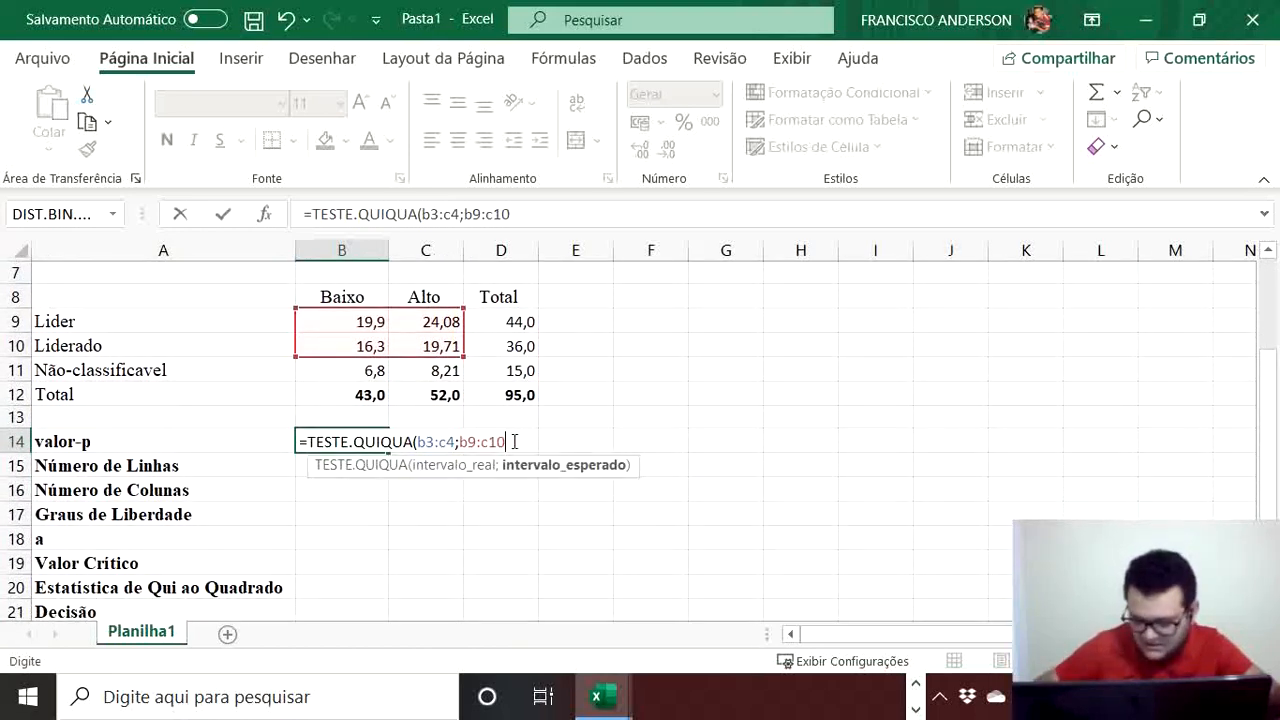
text())
key(Return)
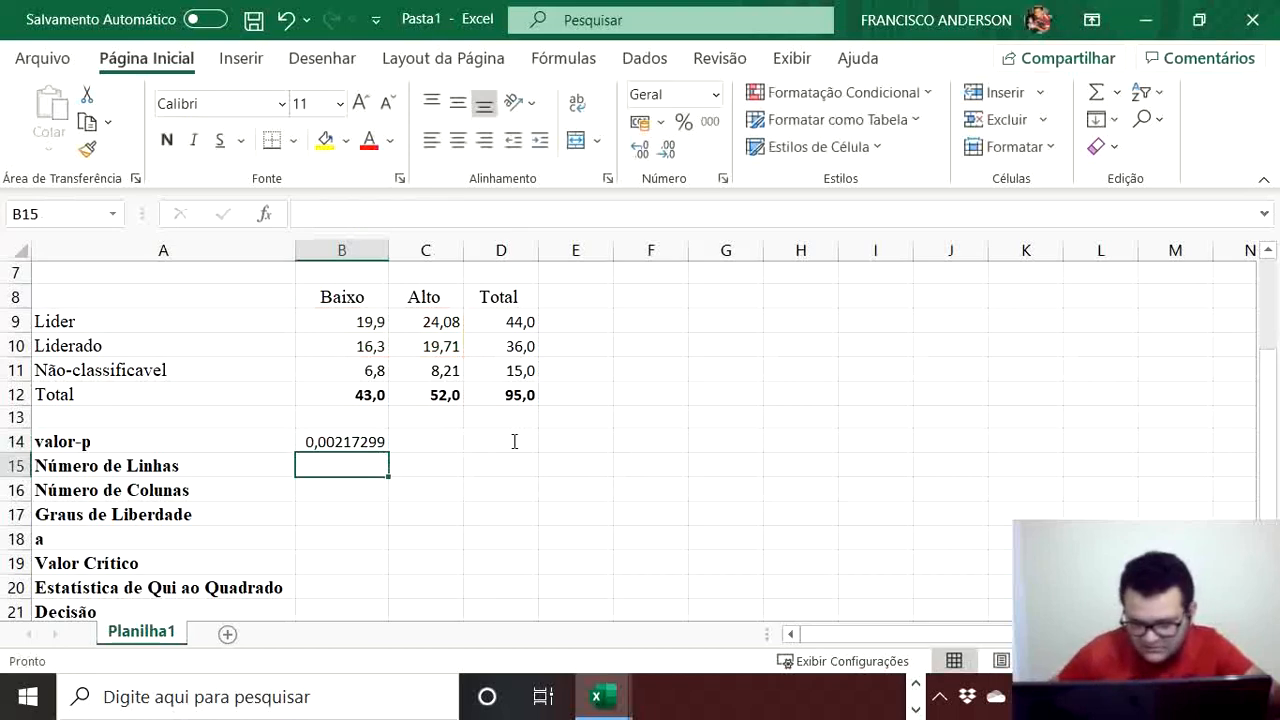
Step: Format the "valor-p" result in cell B14 as bold Times New Roman
click(372, 441)
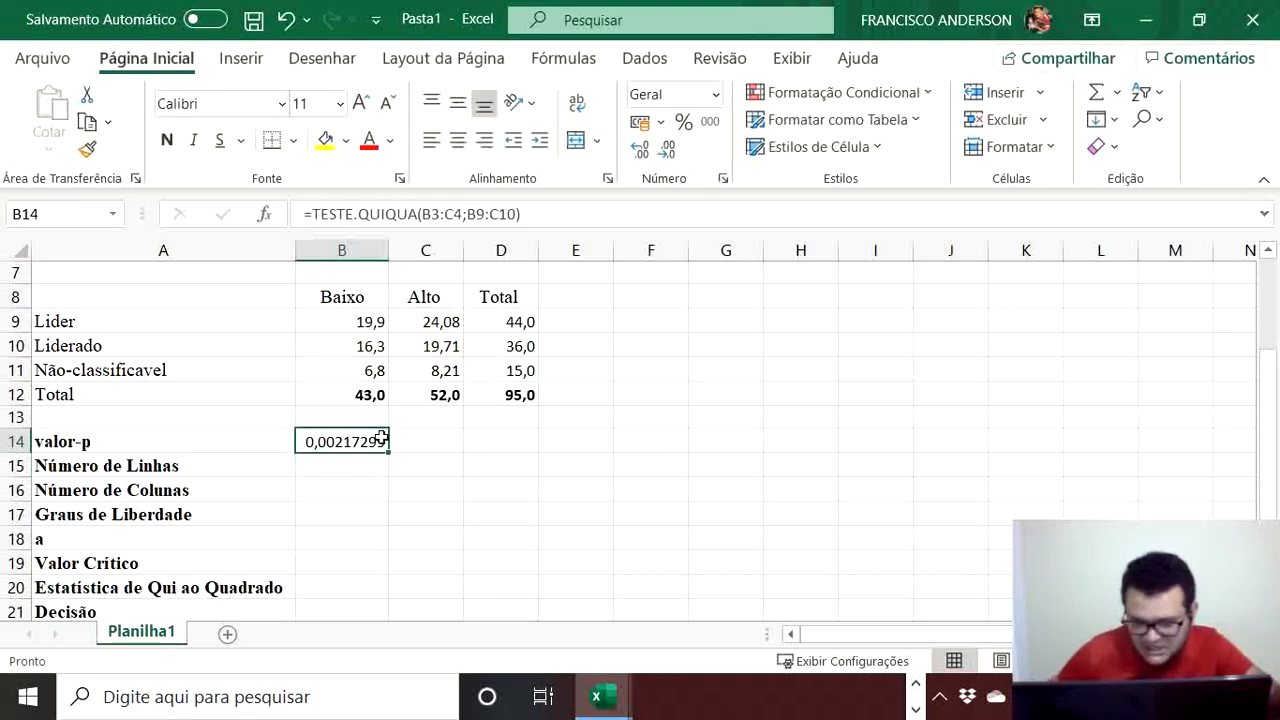
click(167, 140)
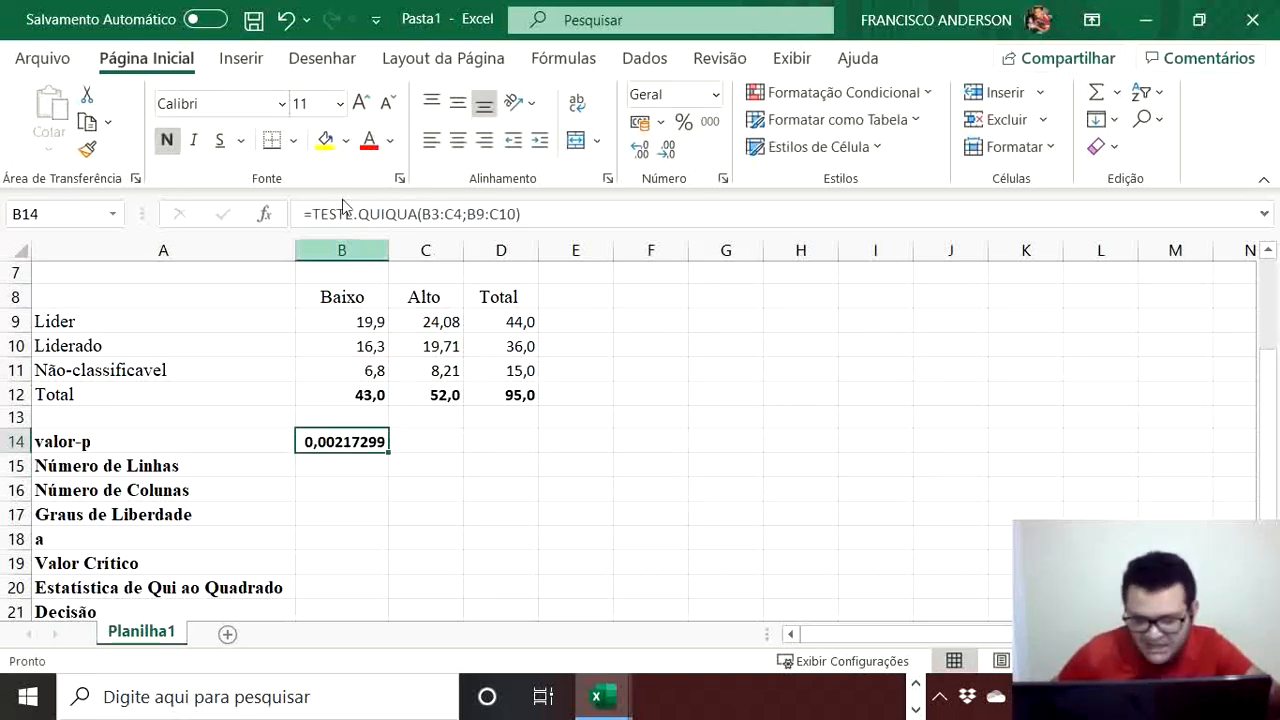
click(243, 104)
text(Times New Roman)
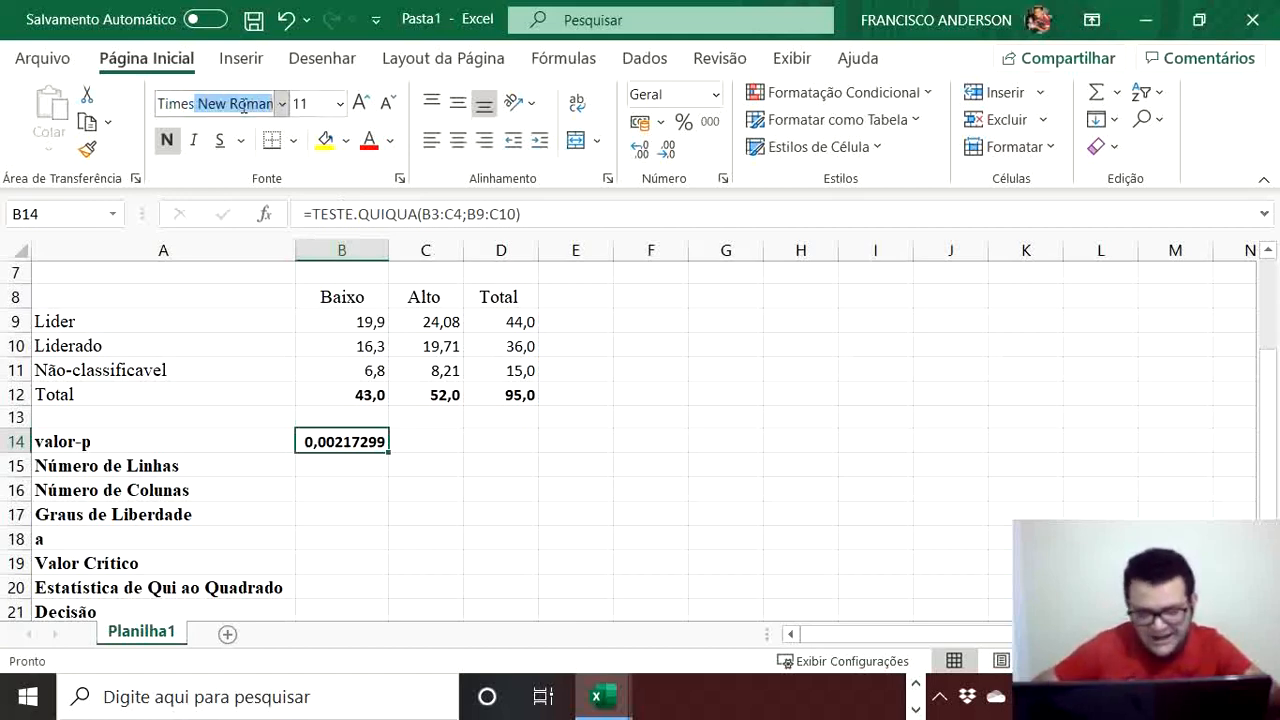
key(Return)
click(375, 460)
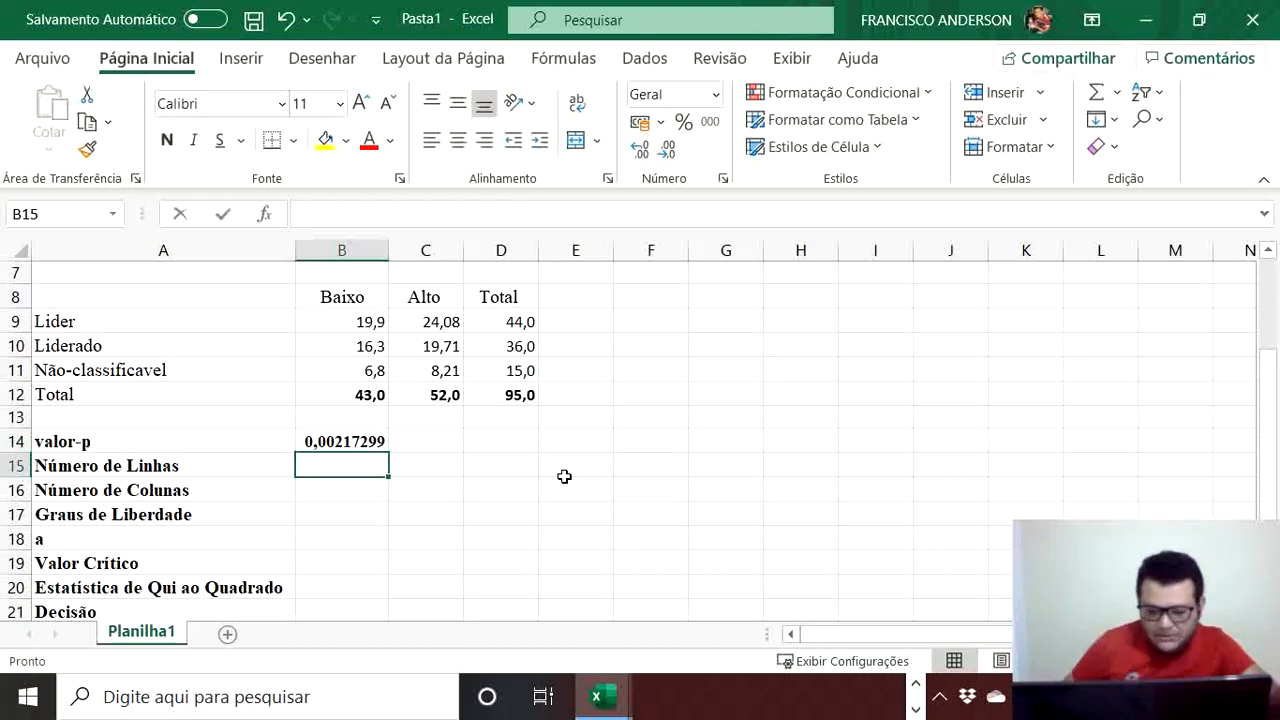
Step: Enter 2 for "Número de Linhas" in B15 and 2 for "Número de Colunas" in B16
text(5)
key(BackSpace)
text(2)
key(ctrl+Return)
key(Return)
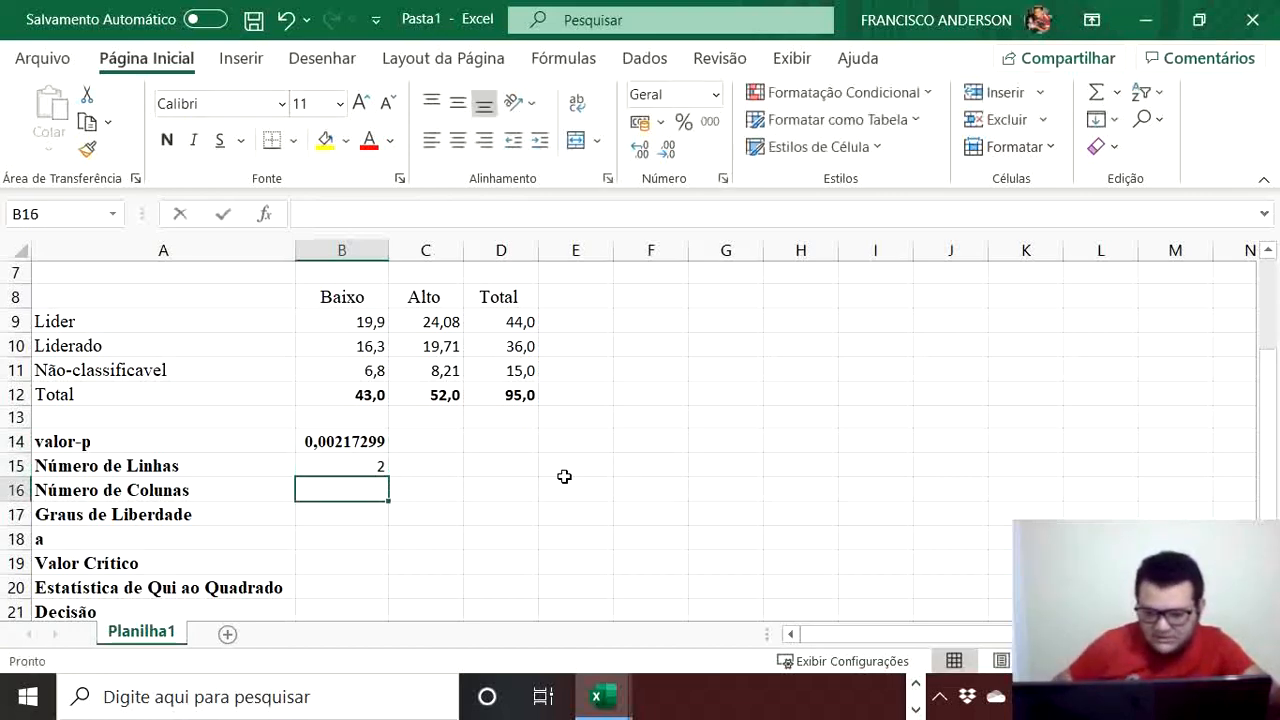
text(2)
key(Return)
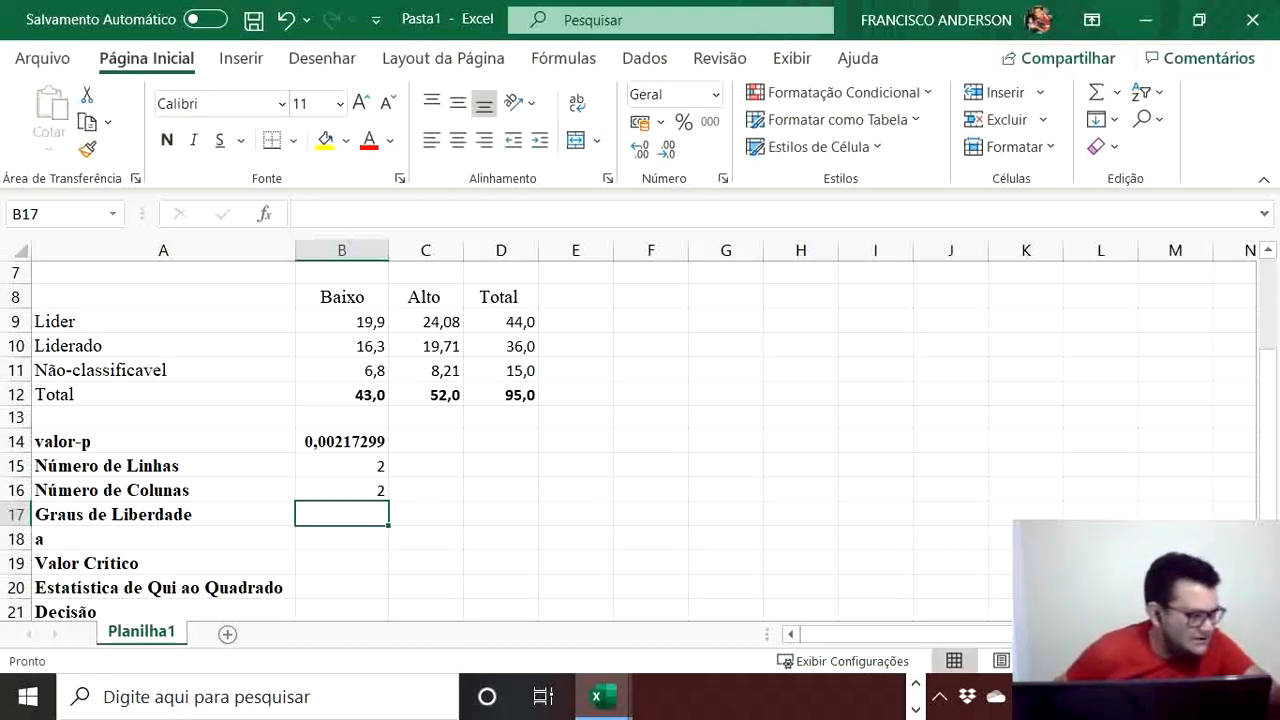
key(alt+Tab)
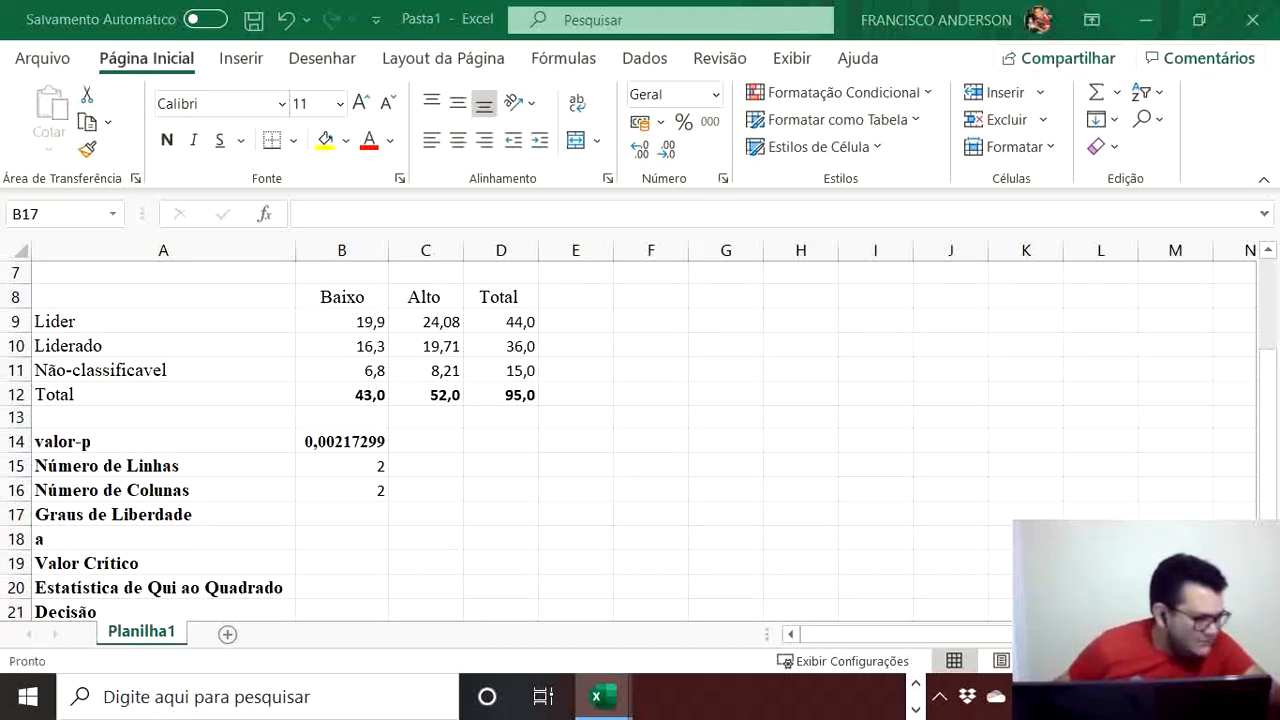
key(F2)
key(Escape)
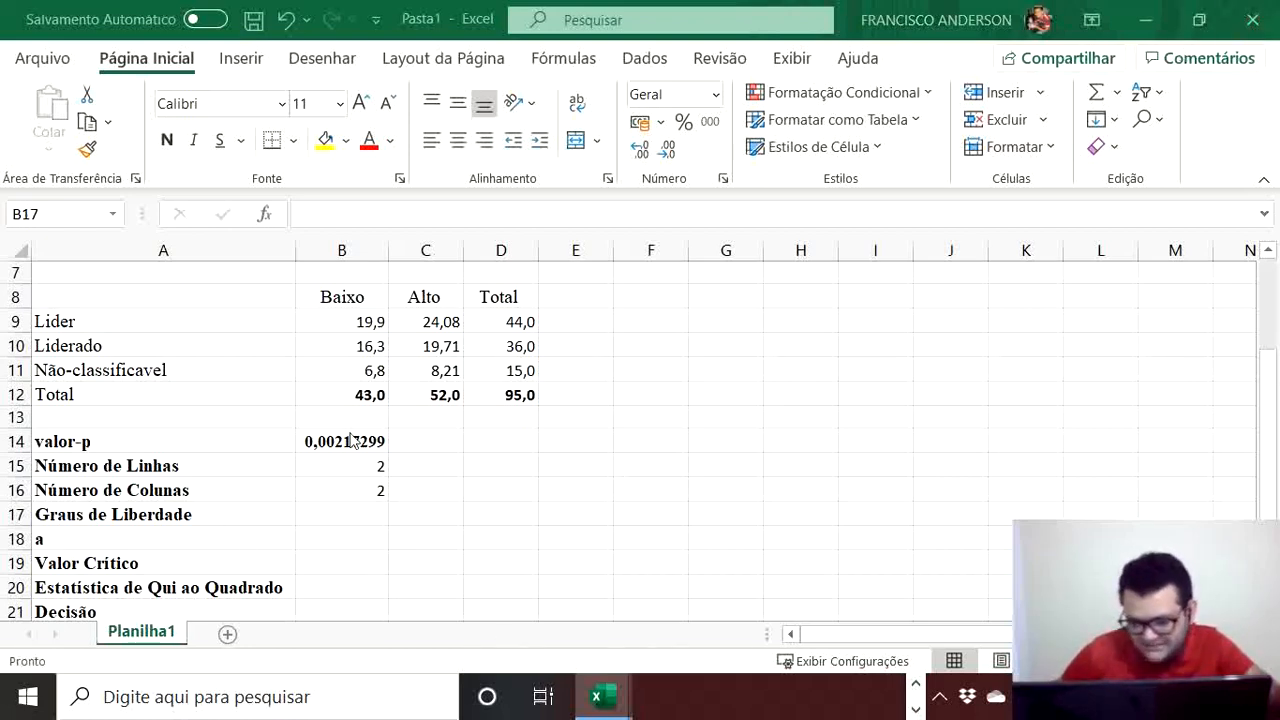
Step: Format the row and column count values in B15:B16 as bold Times New Roman
drag(355, 467, 360, 488)
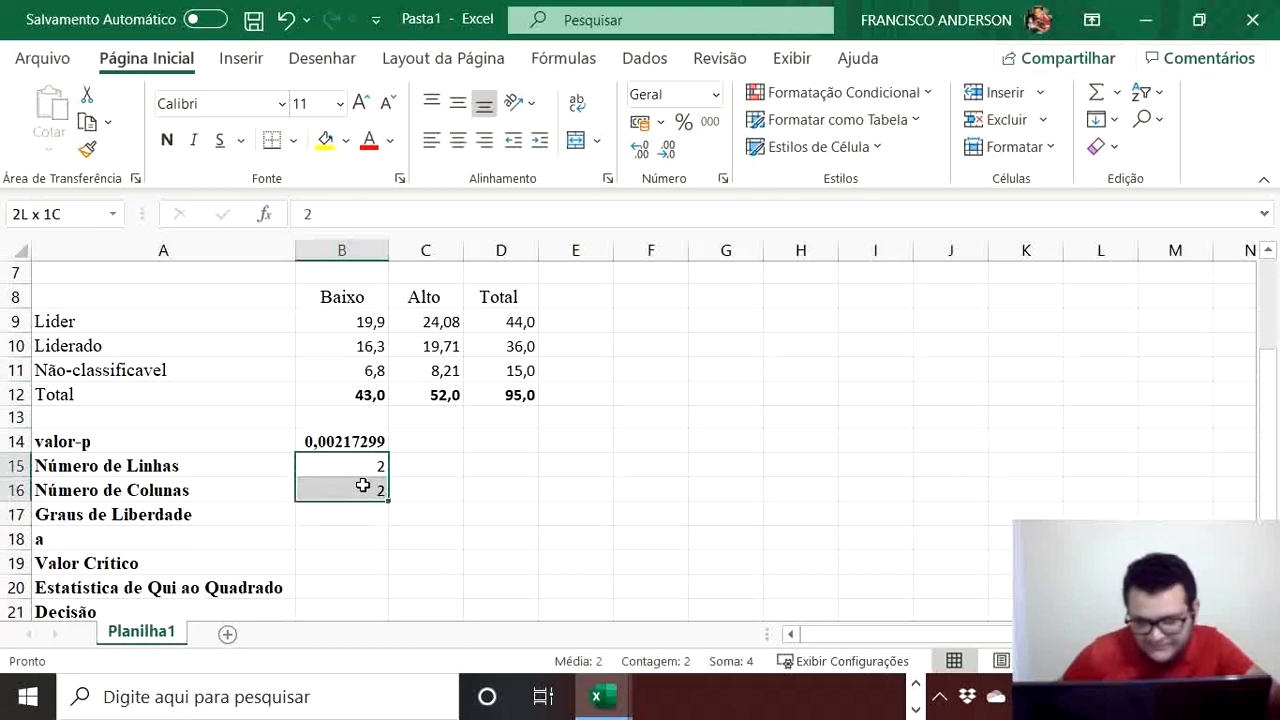
click(234, 103)
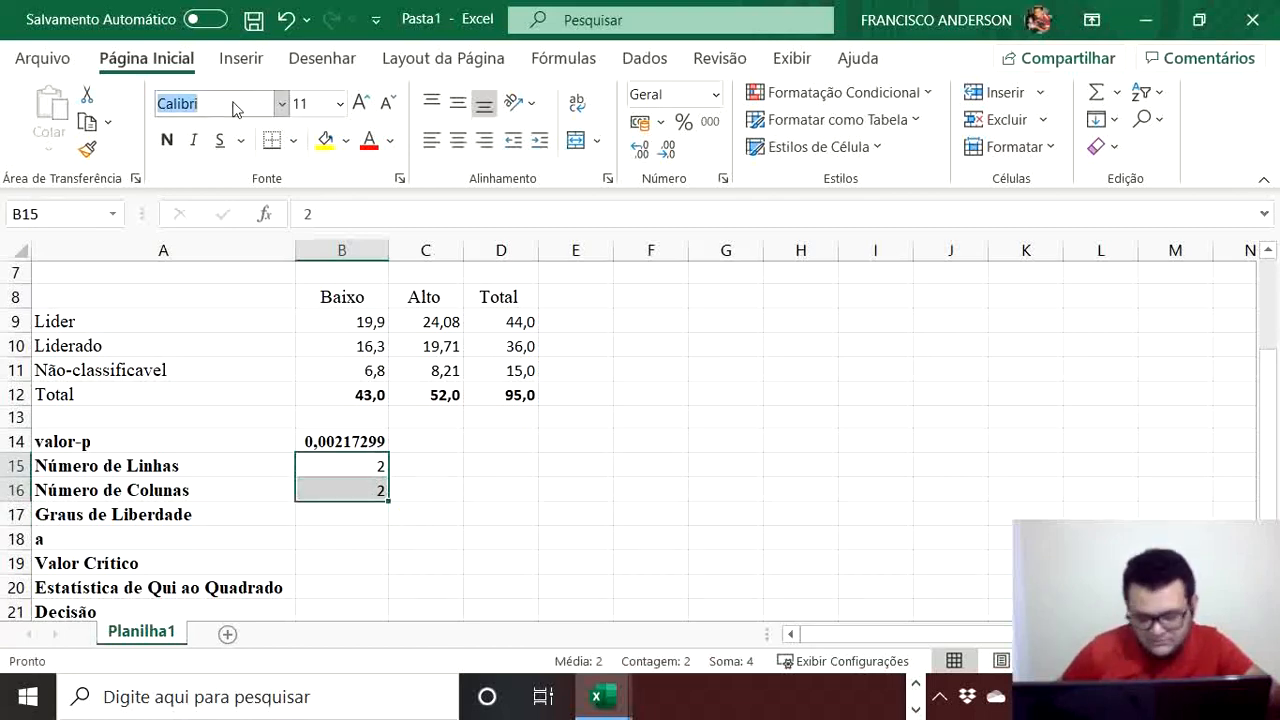
text(Times New Roman)
key(Return)
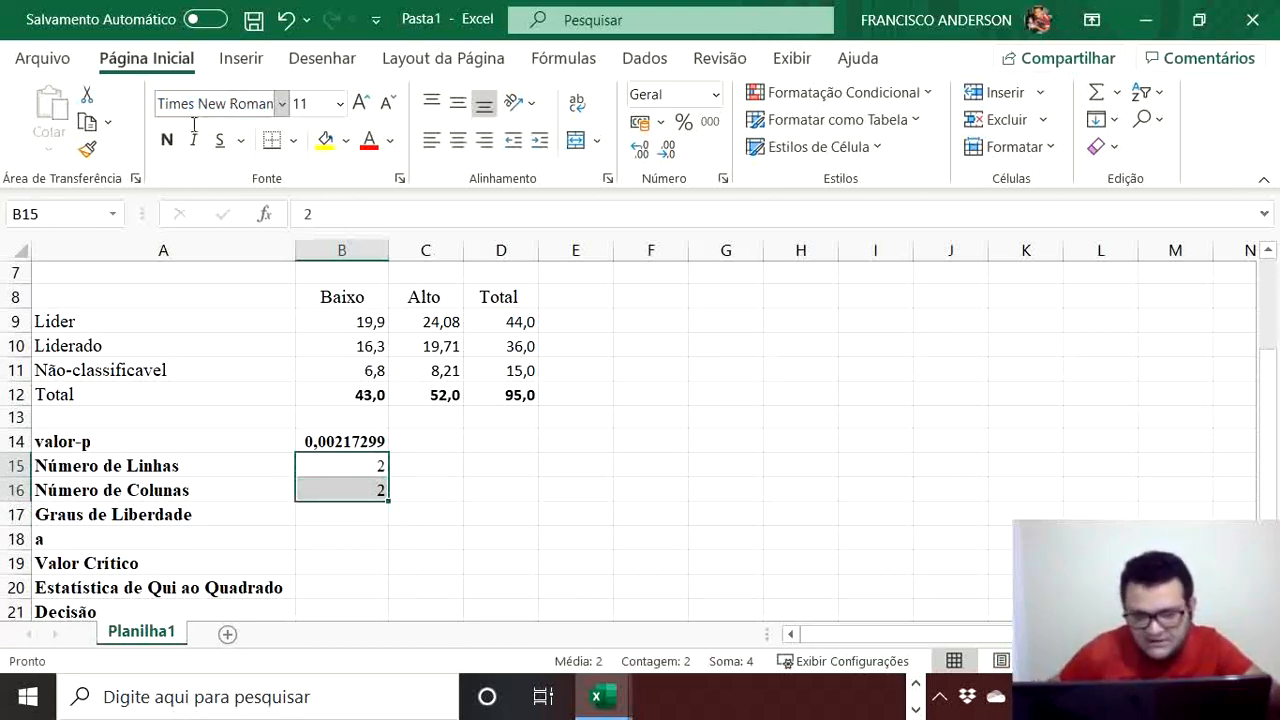
click(168, 142)
click(336, 512)
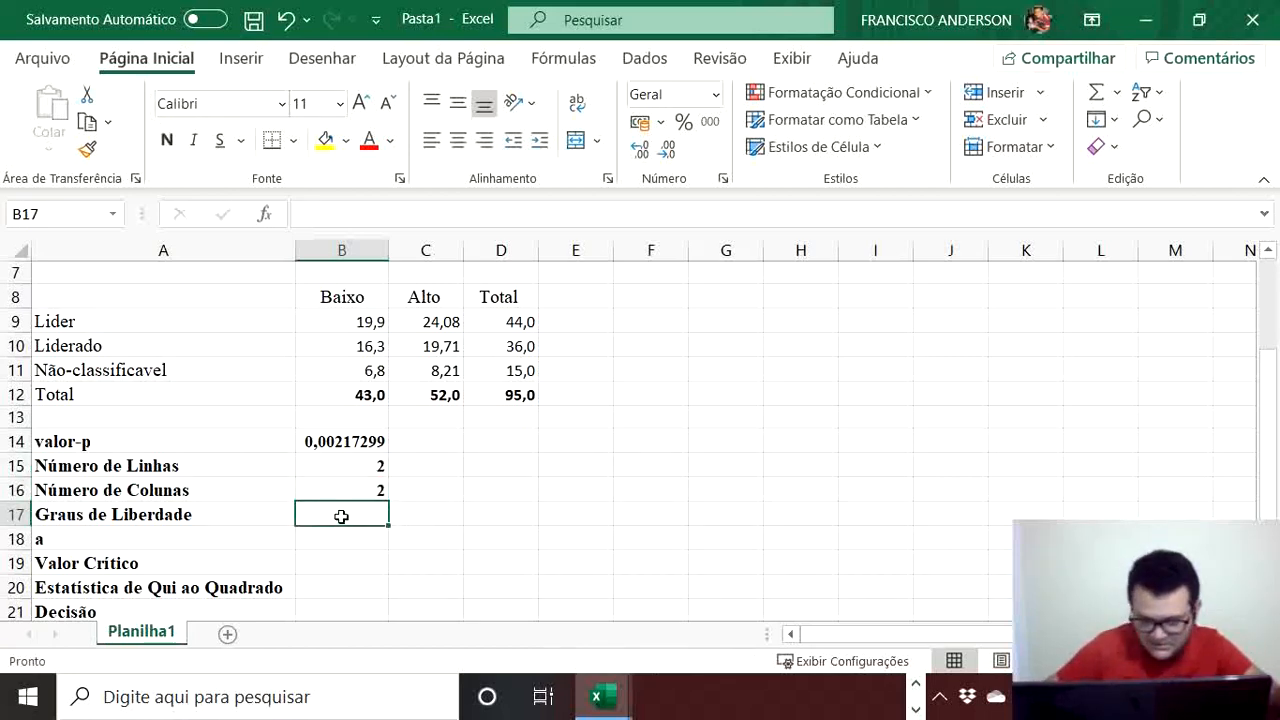
double_click(341, 517)
text(=s)
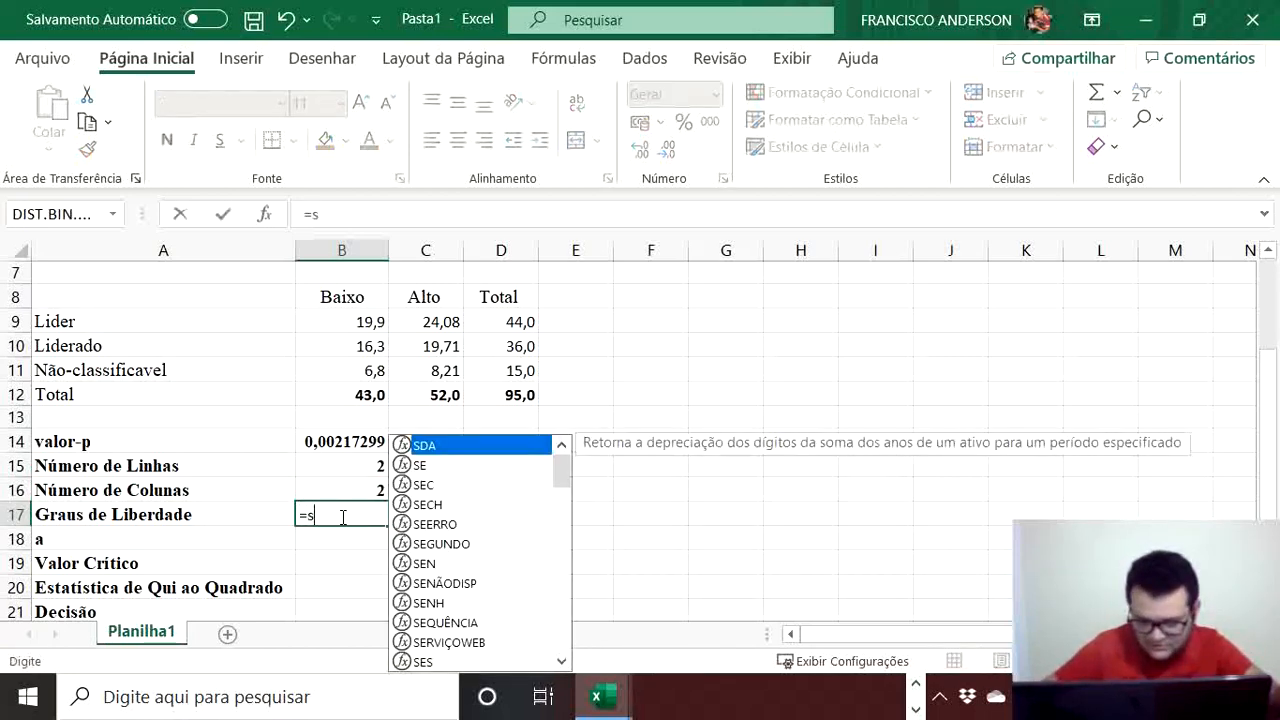
key(BackSpace)
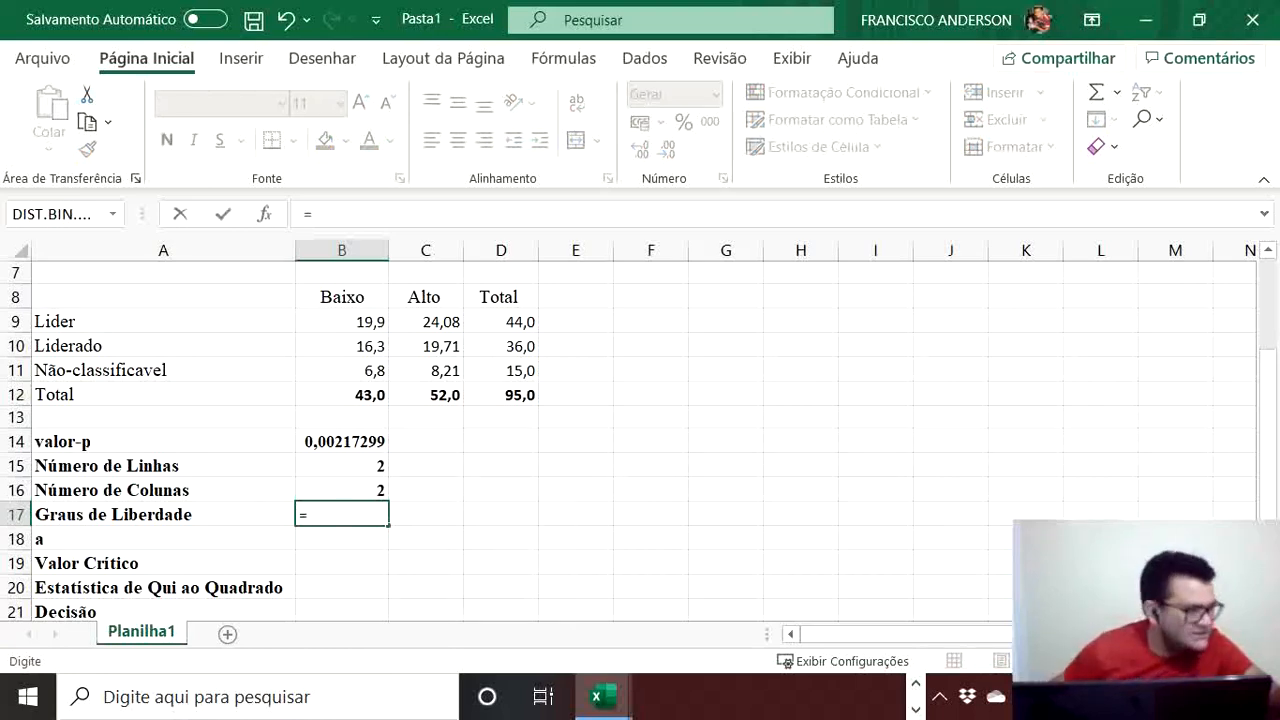
key(Return)
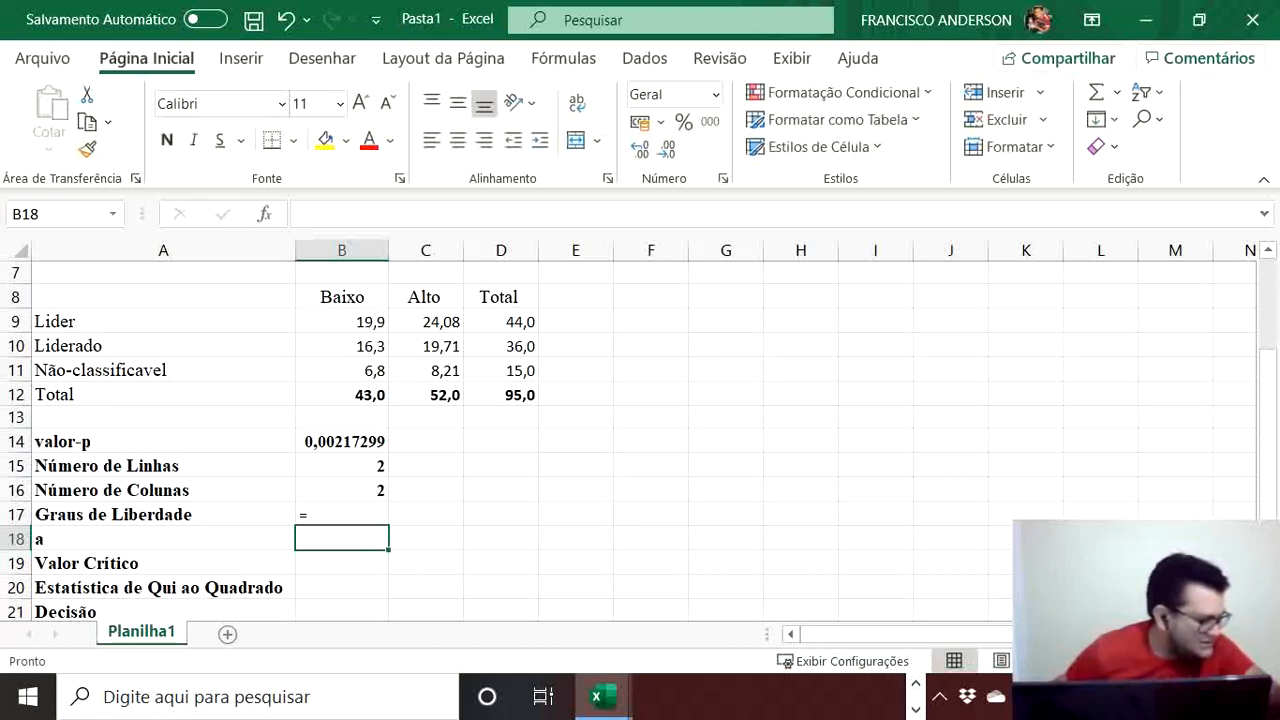
key(Up)
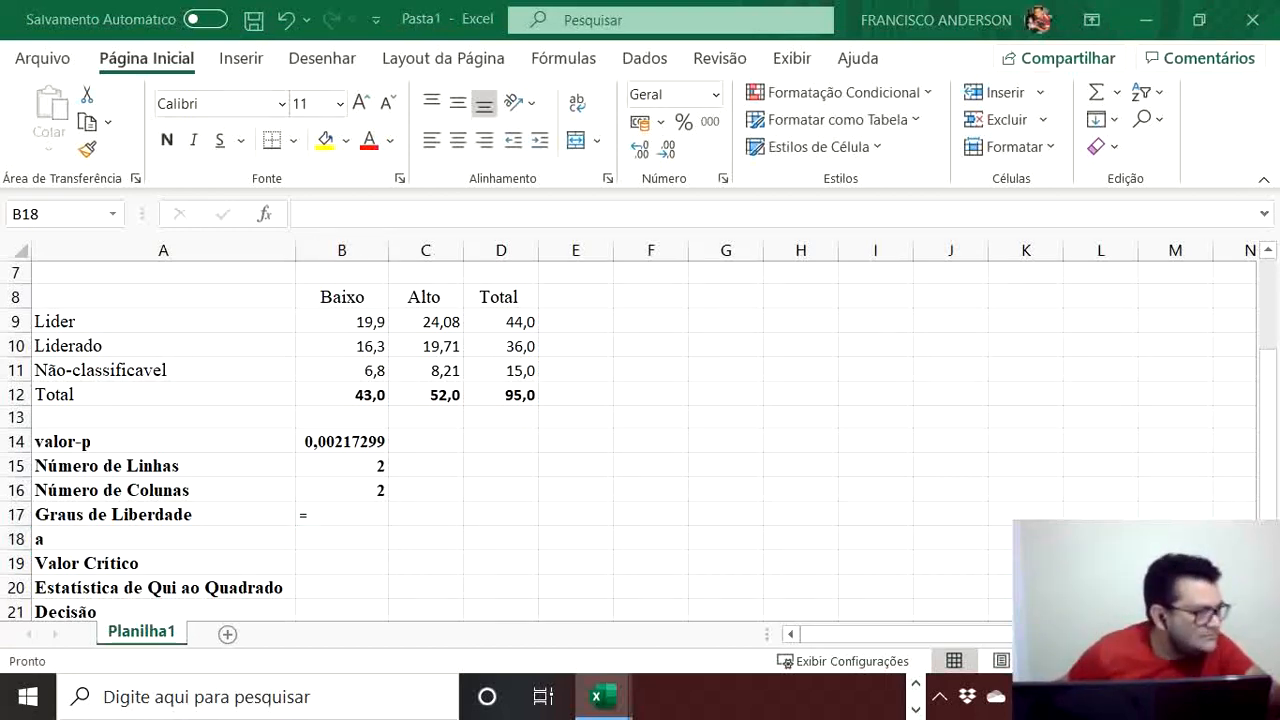
key(F2)
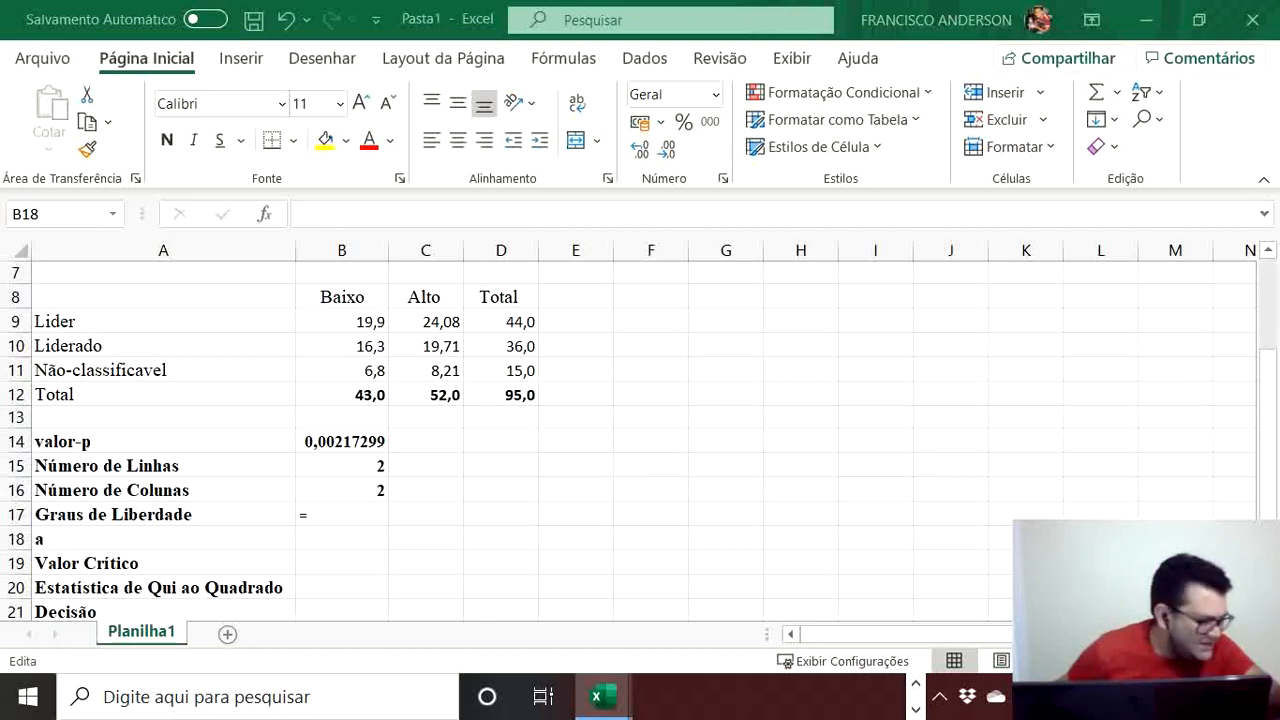
key(Escape)
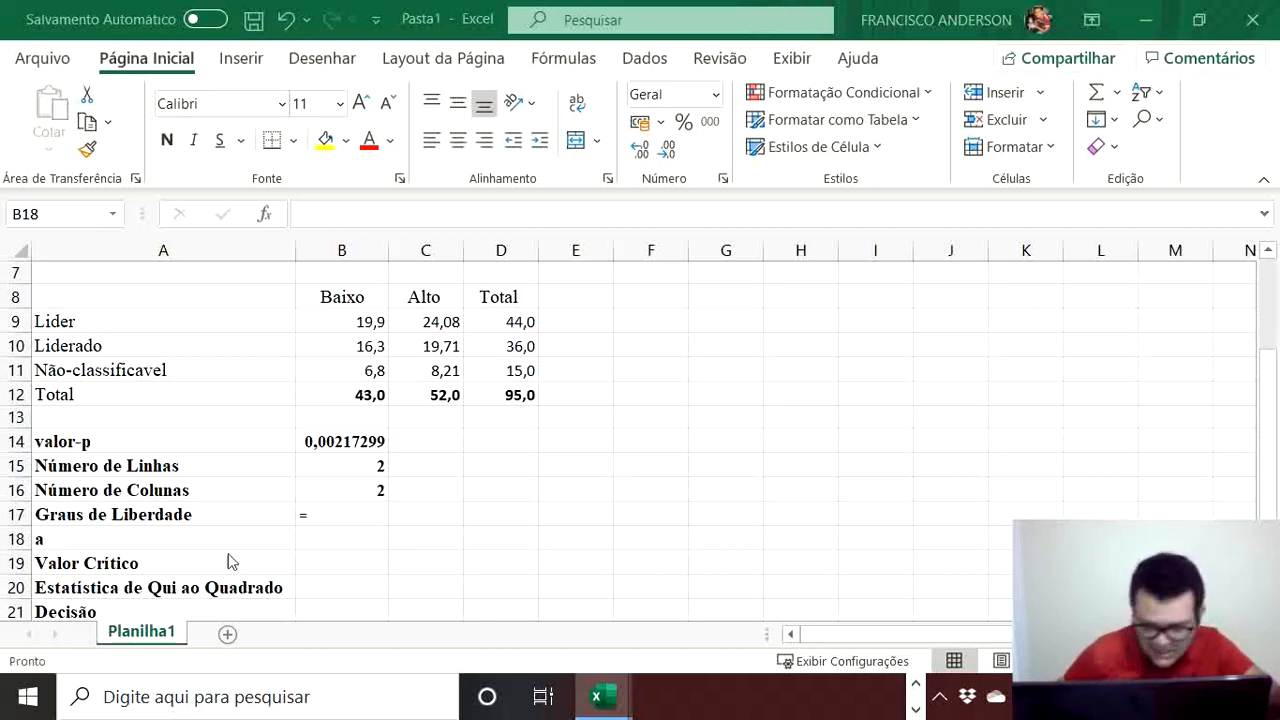
Step: Enter the formula =(B15-1) in the "Graus de Liberdade" cell B17
click(340, 514)
text(=)
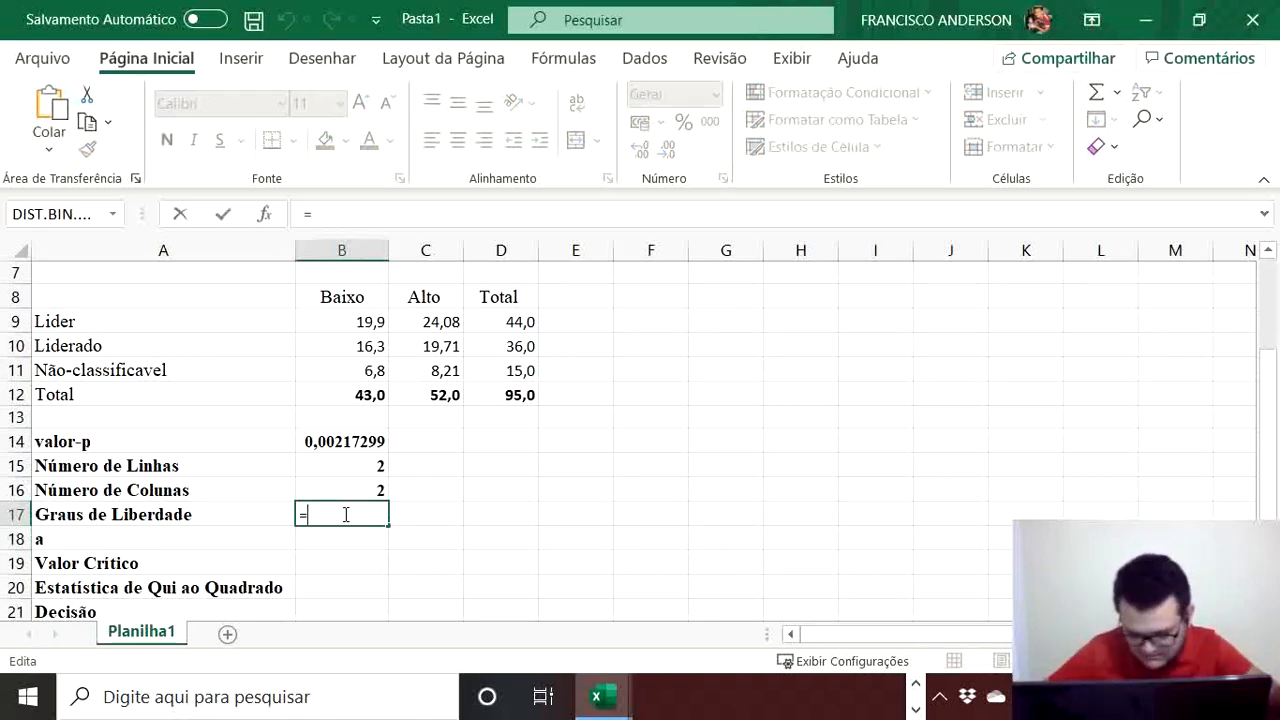
text((b)
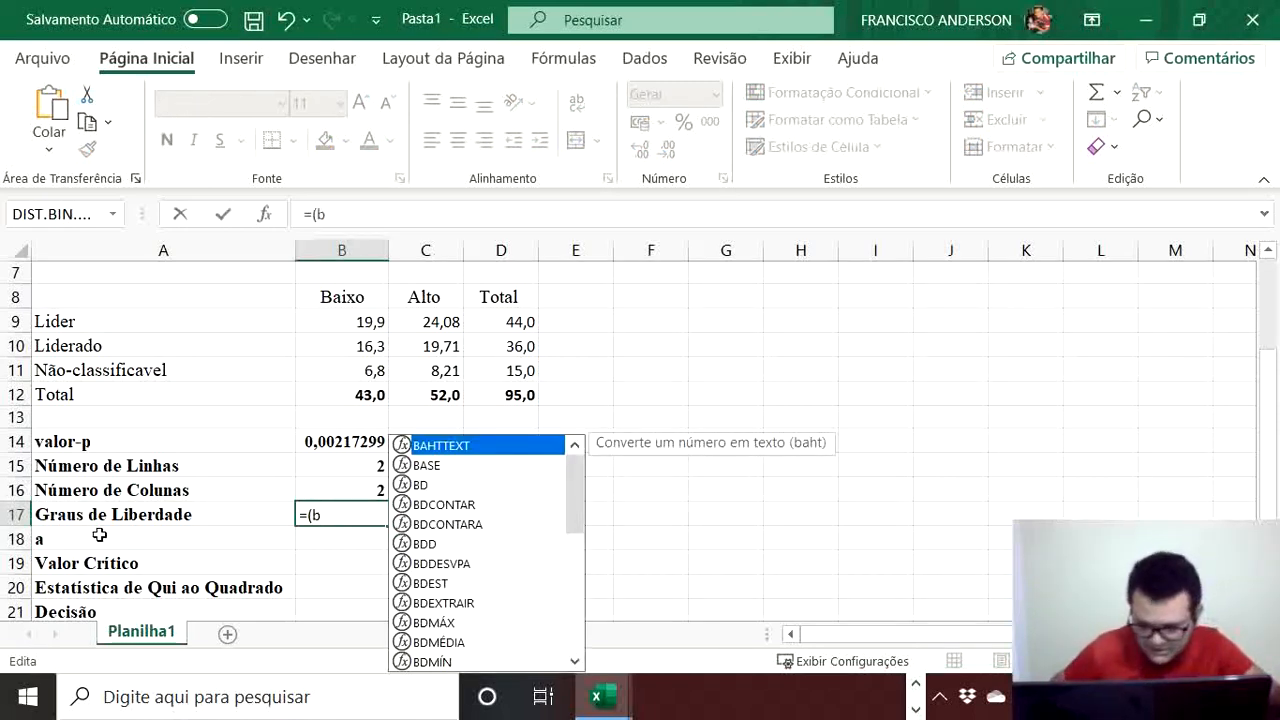
text(15-1)
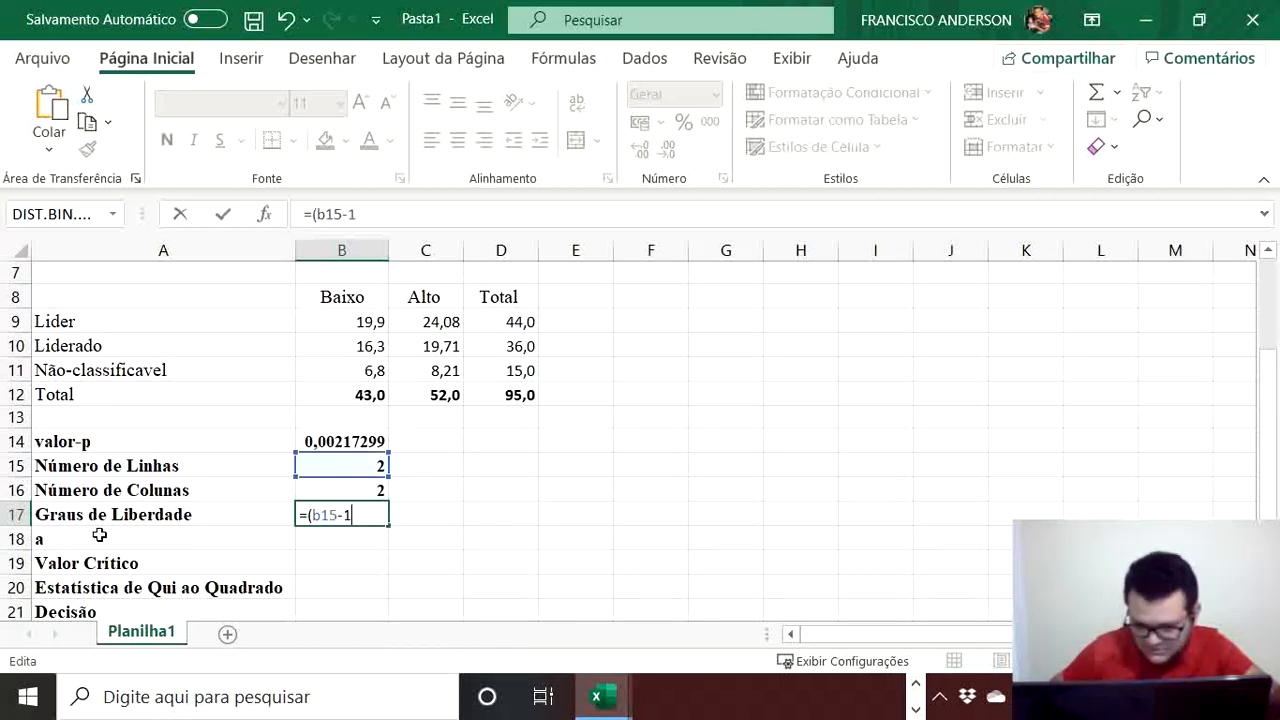
text())
key(Return)
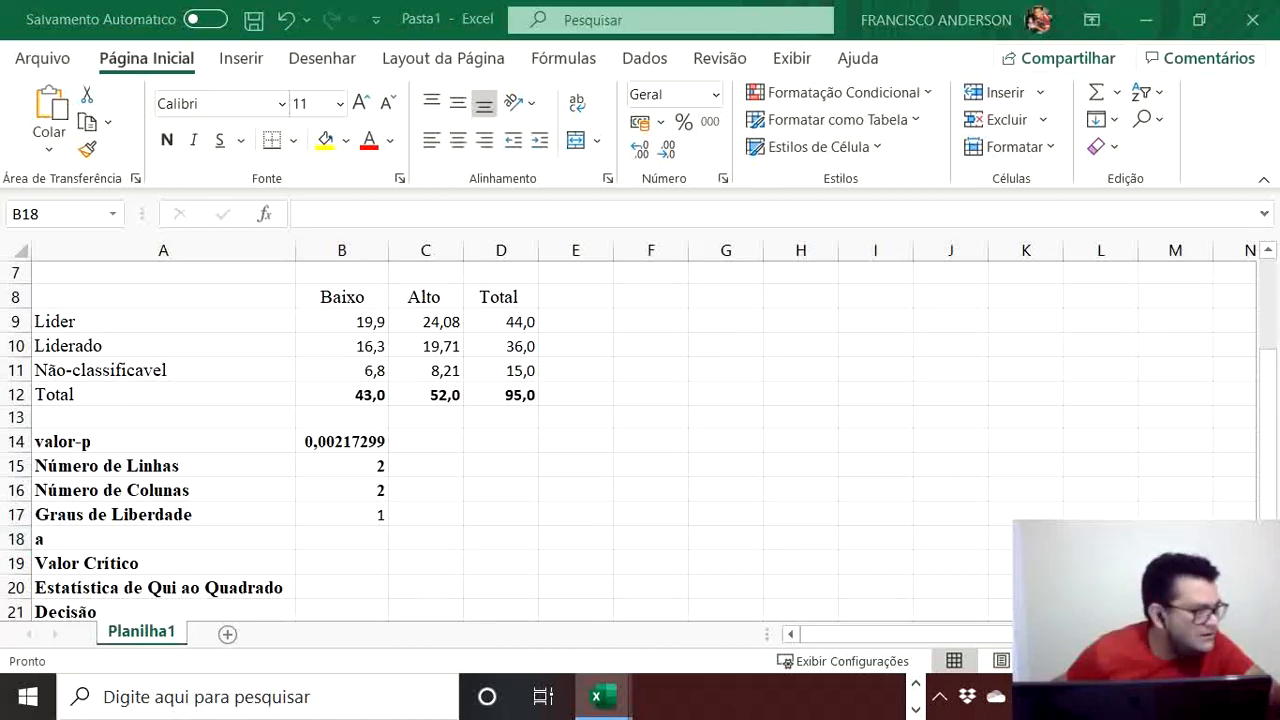
Step: Extend the "Graus de Liberdade" formula in B17 to =(B15-1)*(B16-1)
click(347, 524)
double_click(347, 521)
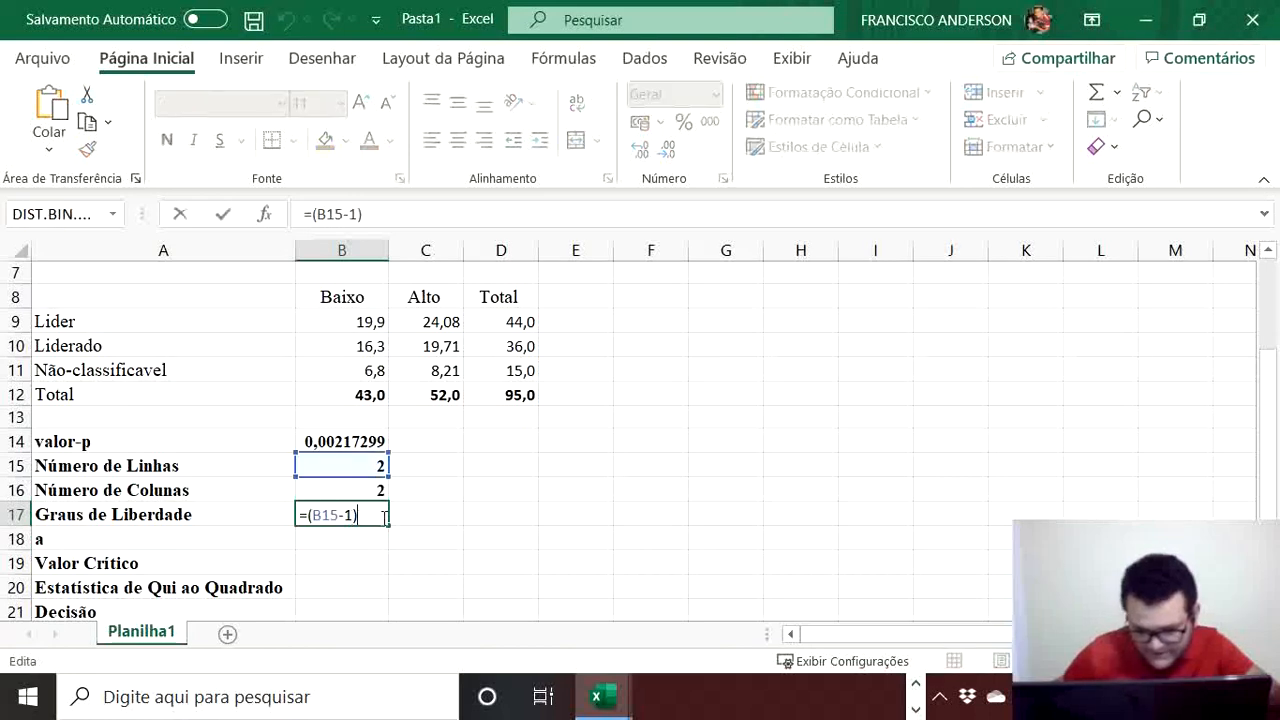
text(*(b16)
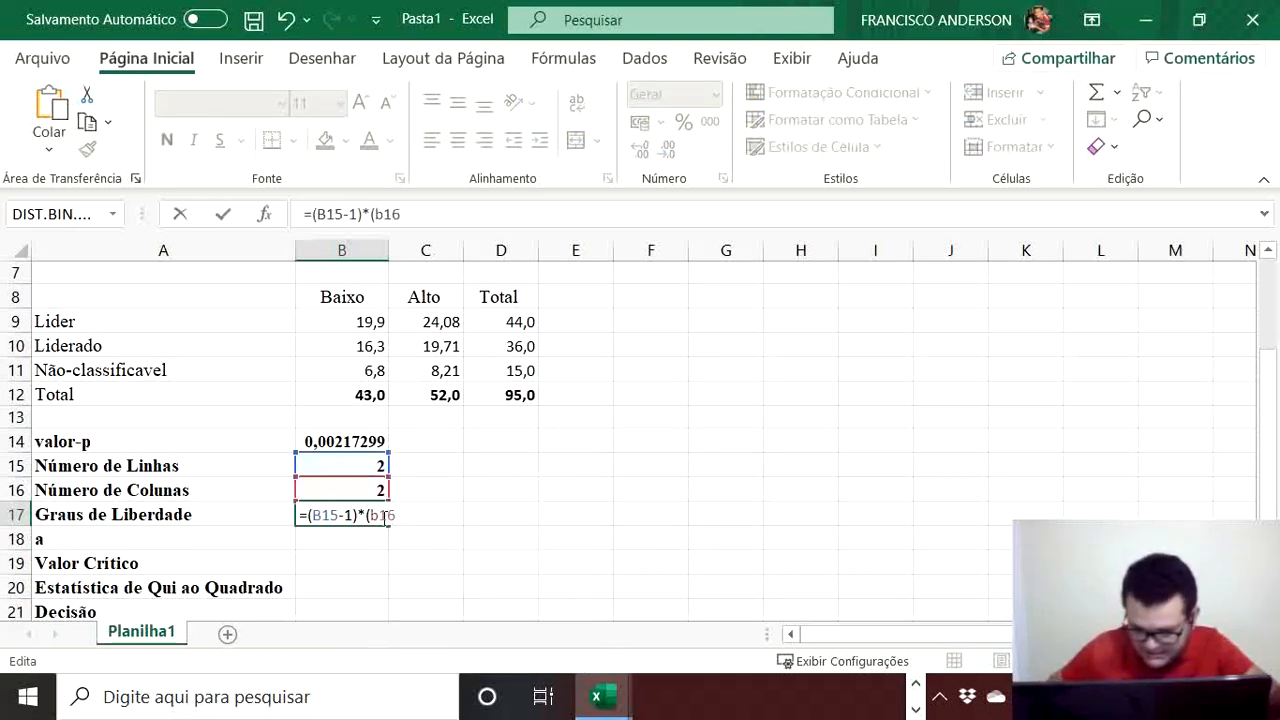
text(-1)
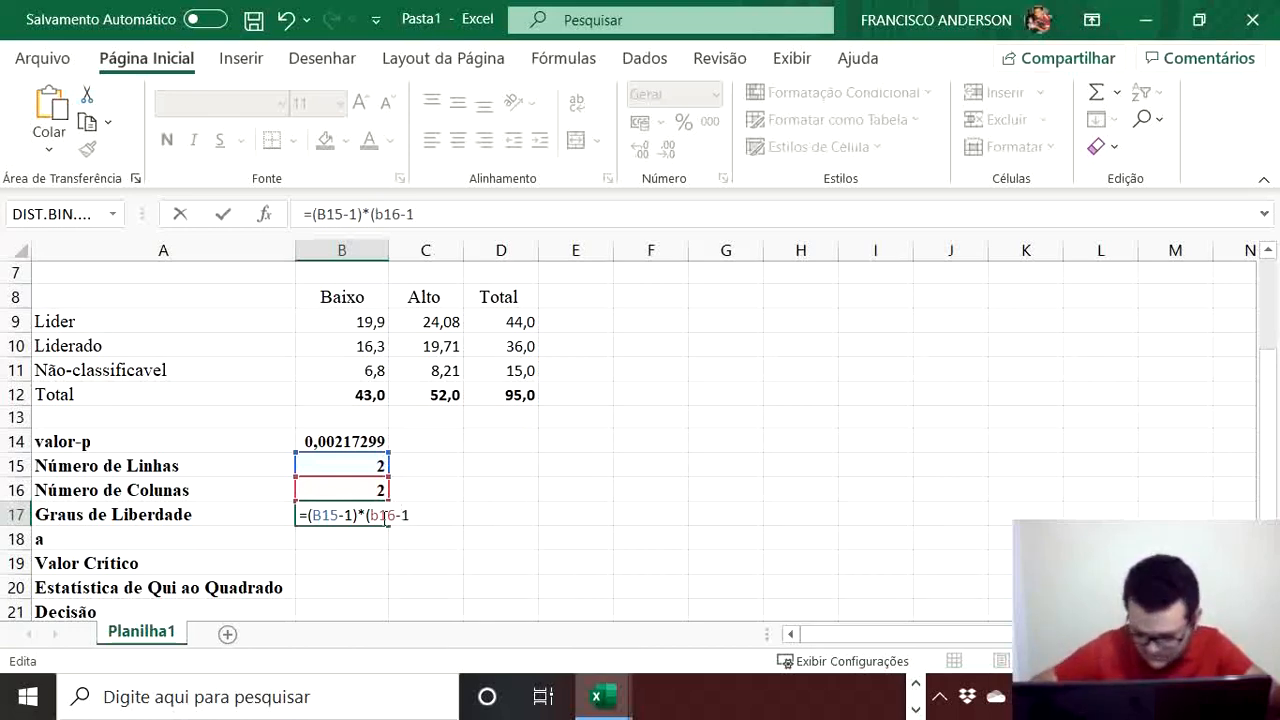
text())
key(Return)
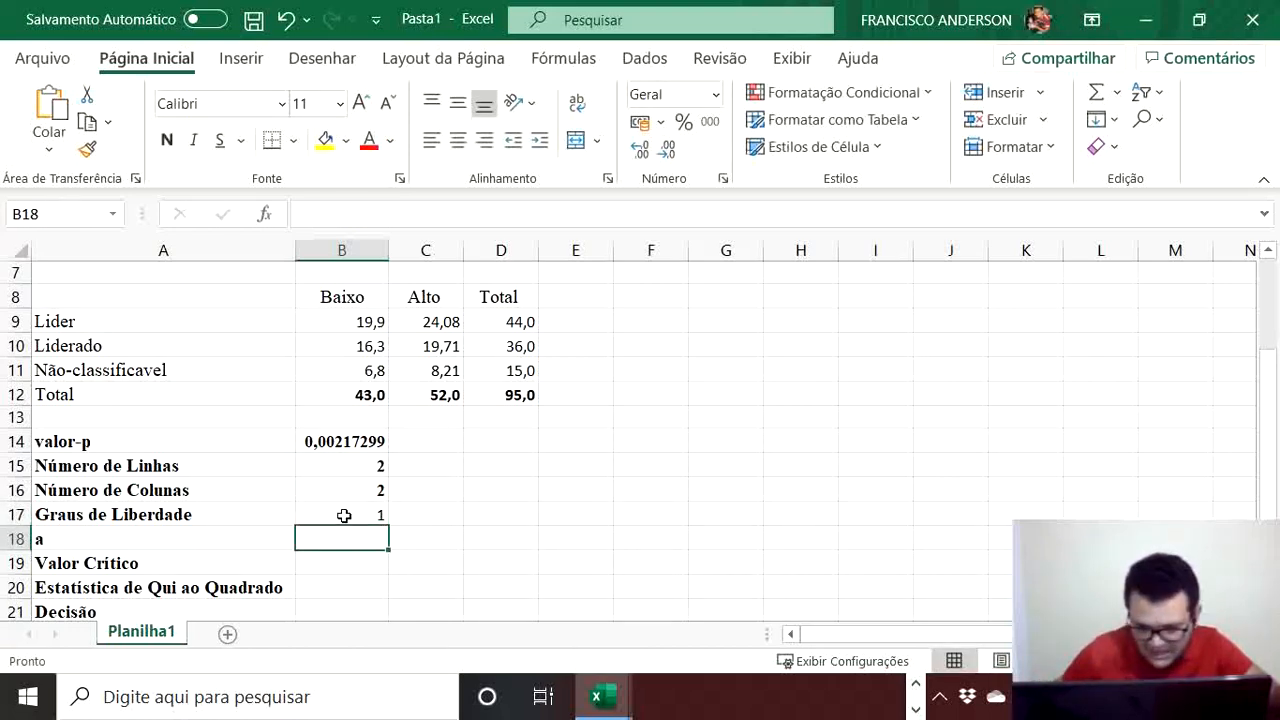
Step: Format the "Graus de Liberdade" result in cell B17 as bold Times New Roman
click(343, 515)
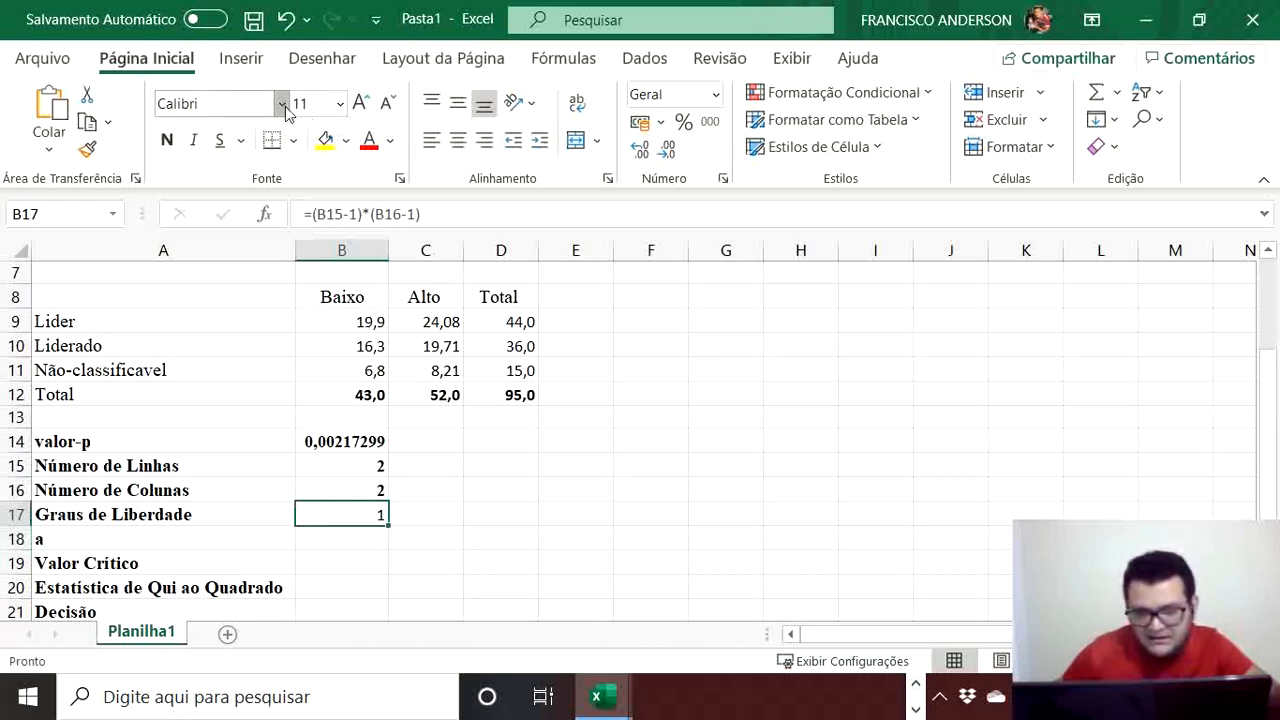
click(282, 104)
click(223, 107)
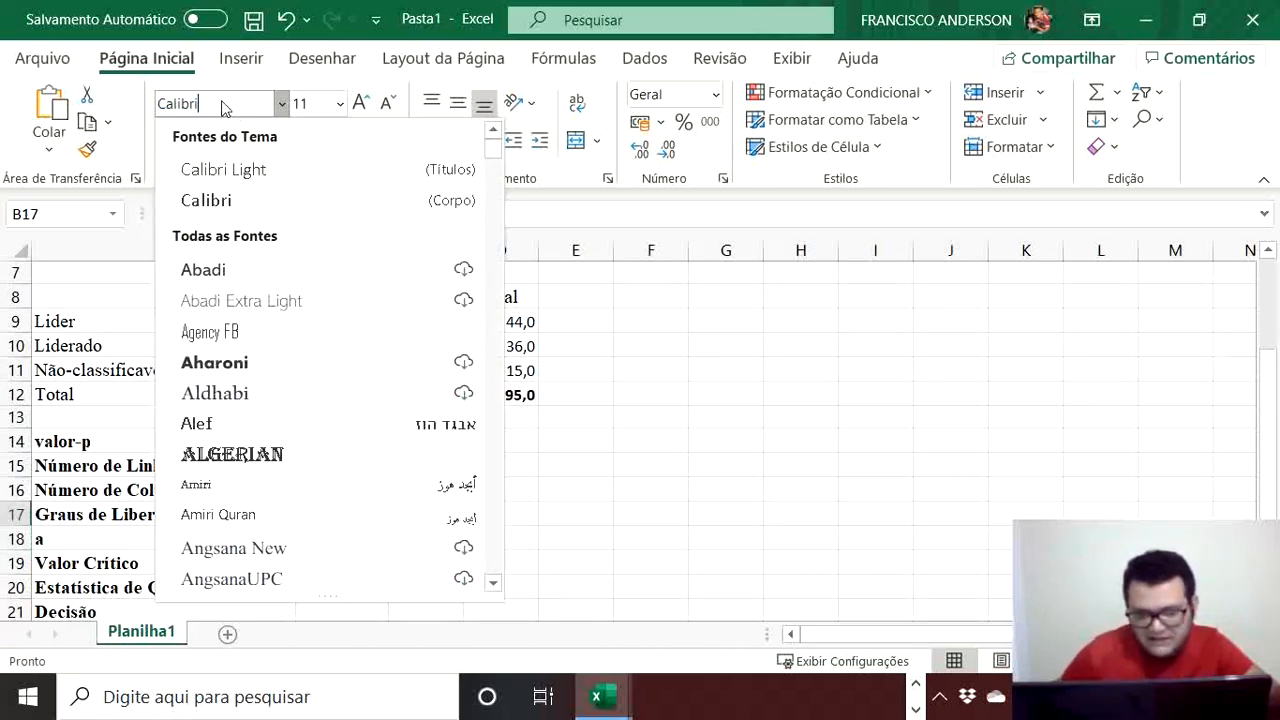
double_click(223, 107)
text(Times New Roman)
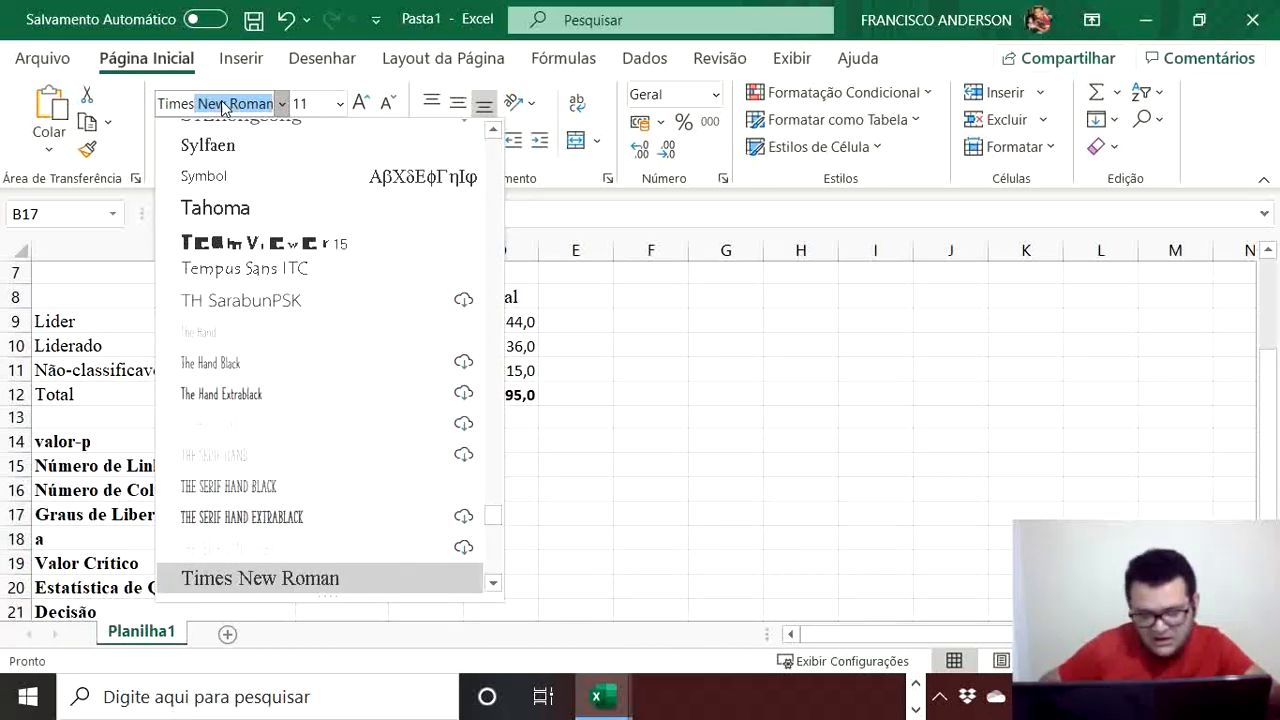
key(Return)
click(167, 140)
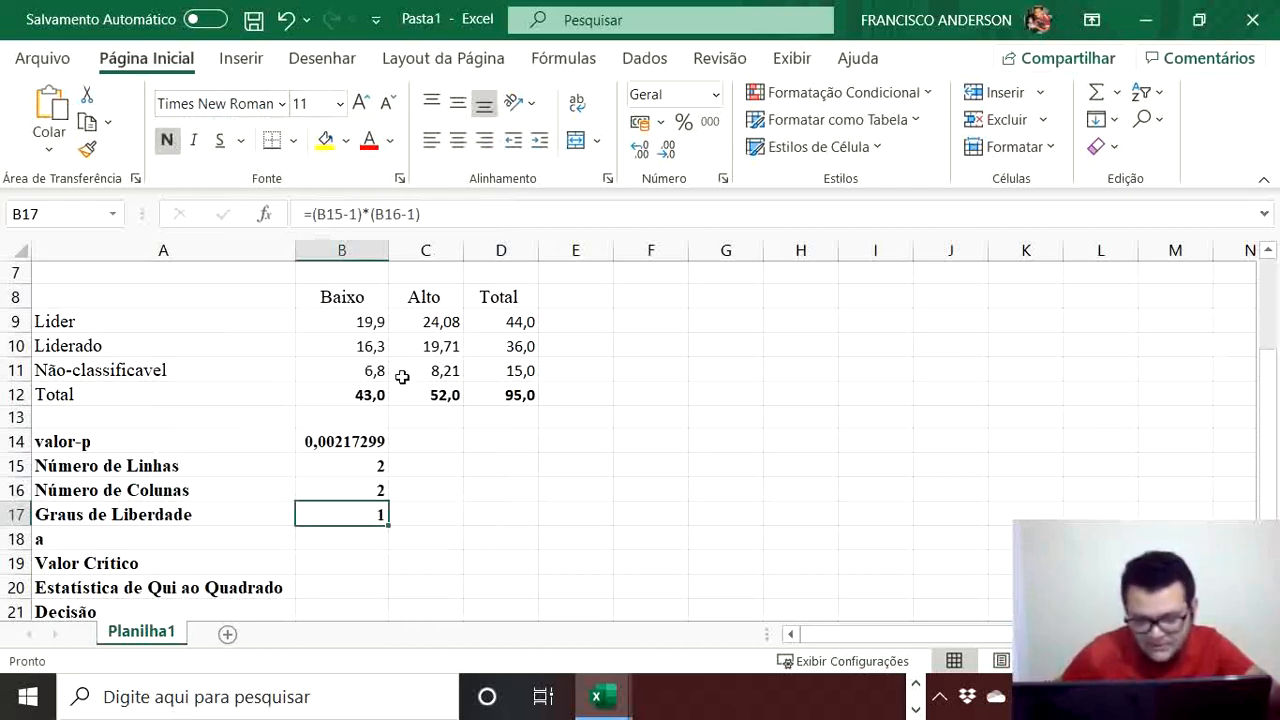
Step: Enter 0,01 as the significance level "a" in cell B18
click(326, 544)
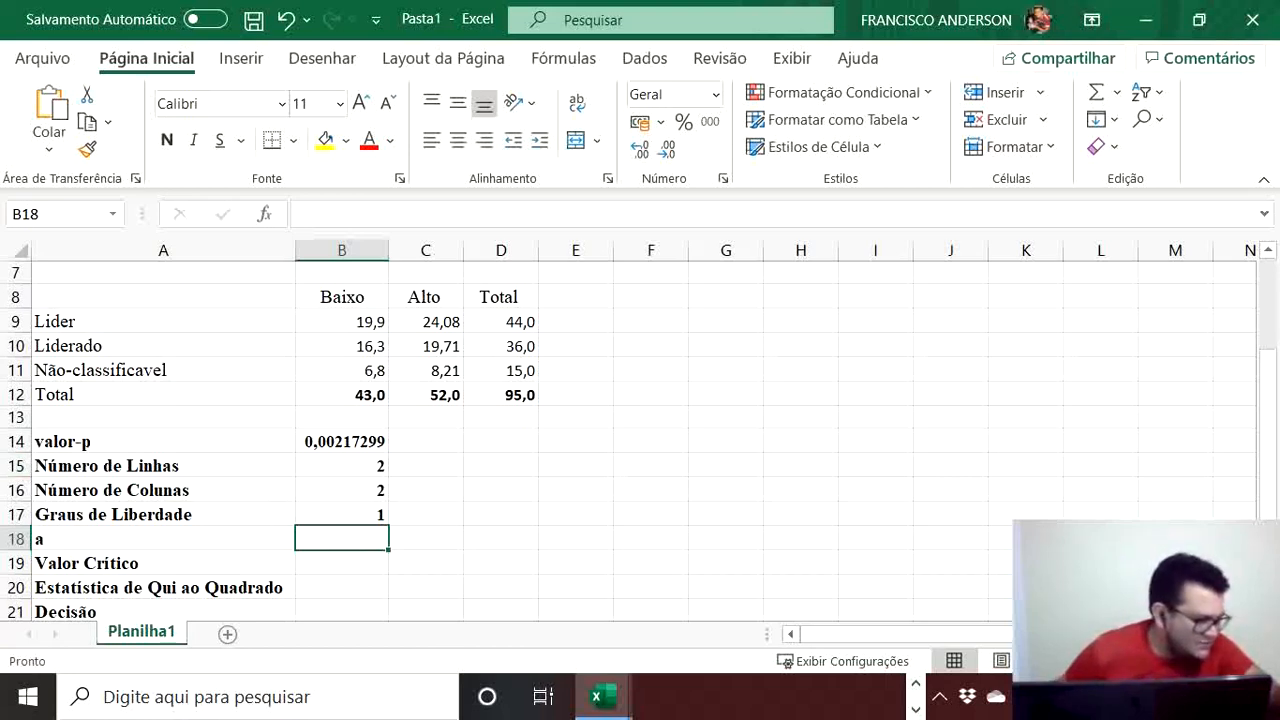
key(F2)
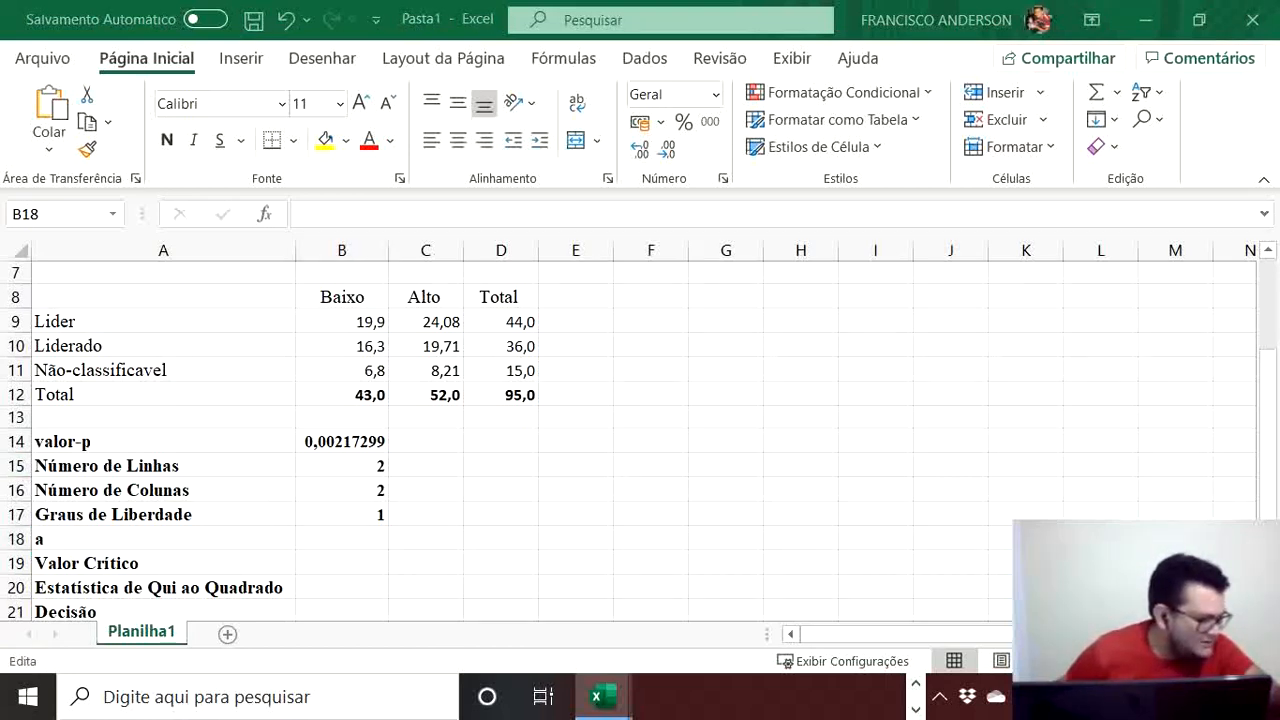
key(Escape)
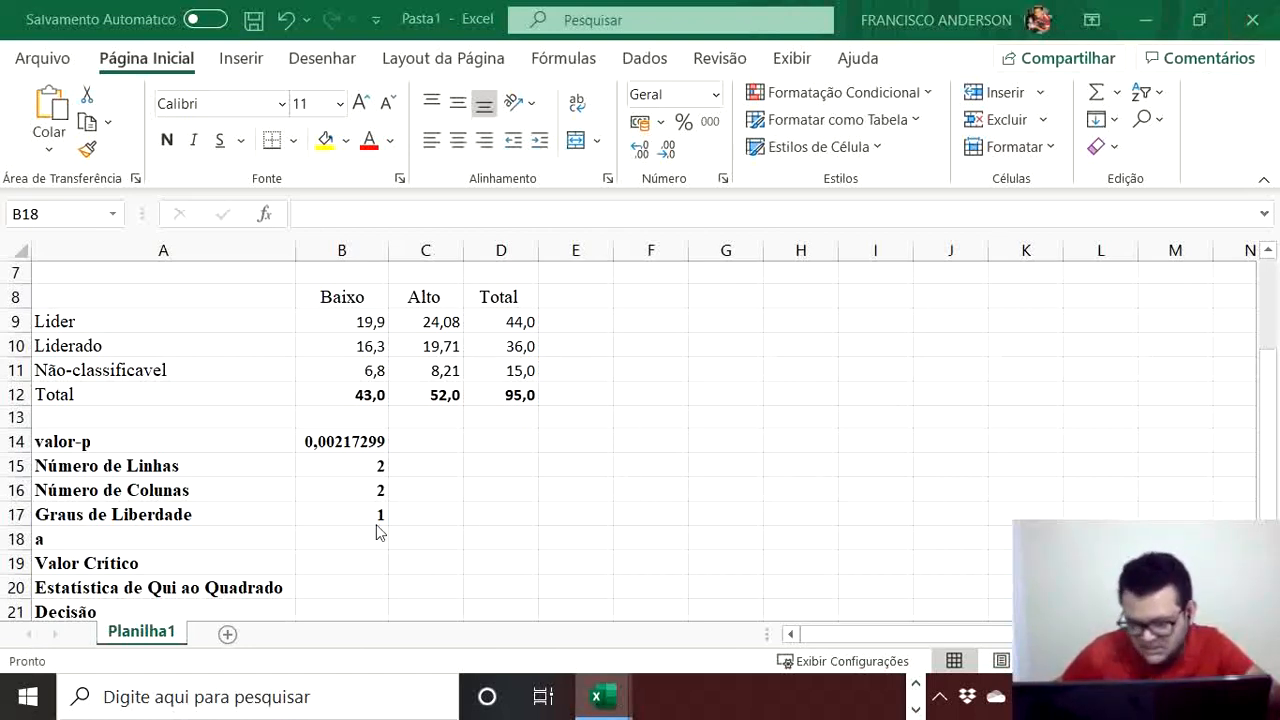
click(345, 545)
text(00)
key(BackSpace)
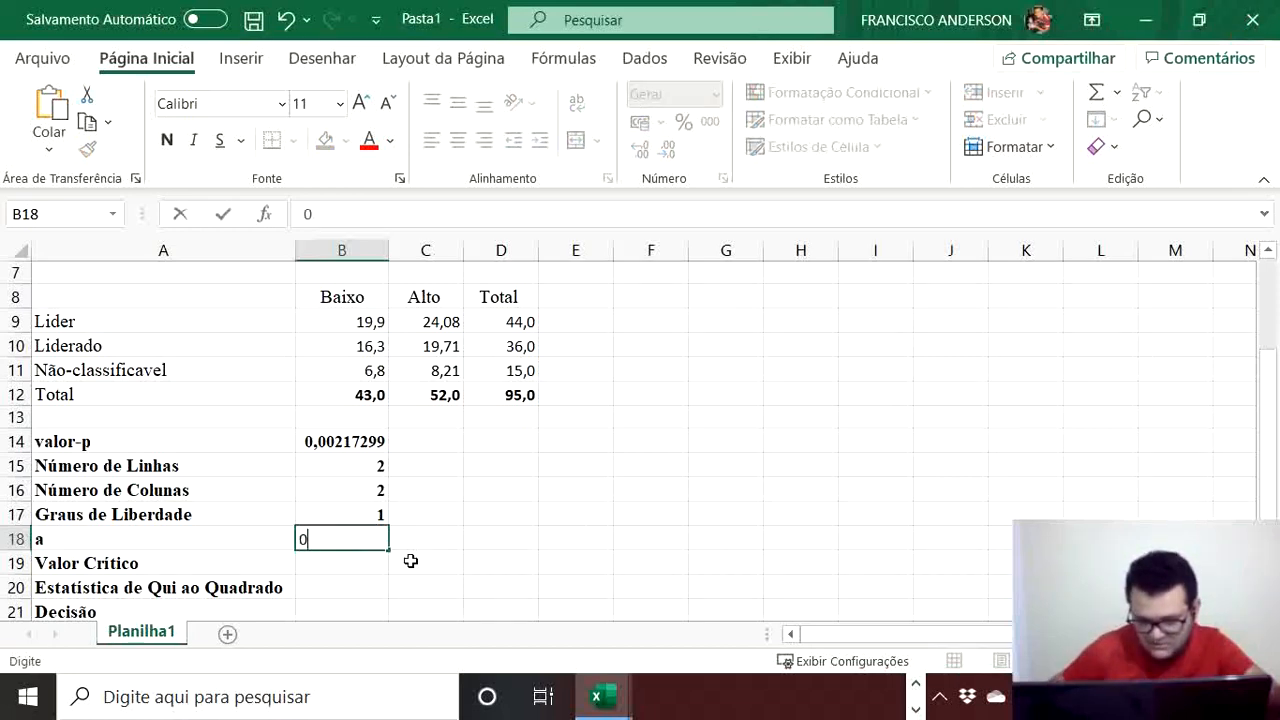
text(,01)
key(Return)
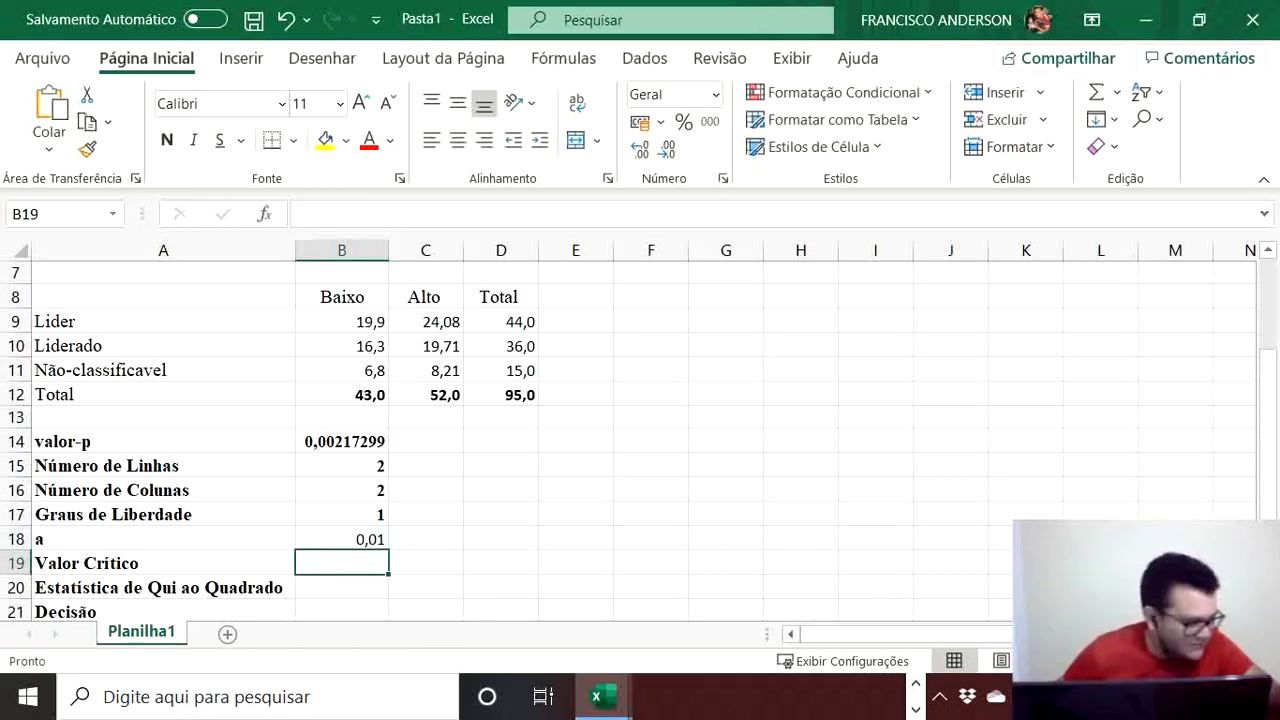
Step: Try to enter the formula =INV.QUIQUA(b14:b17 in the "Valor Crítico" cell B19
key(F2)
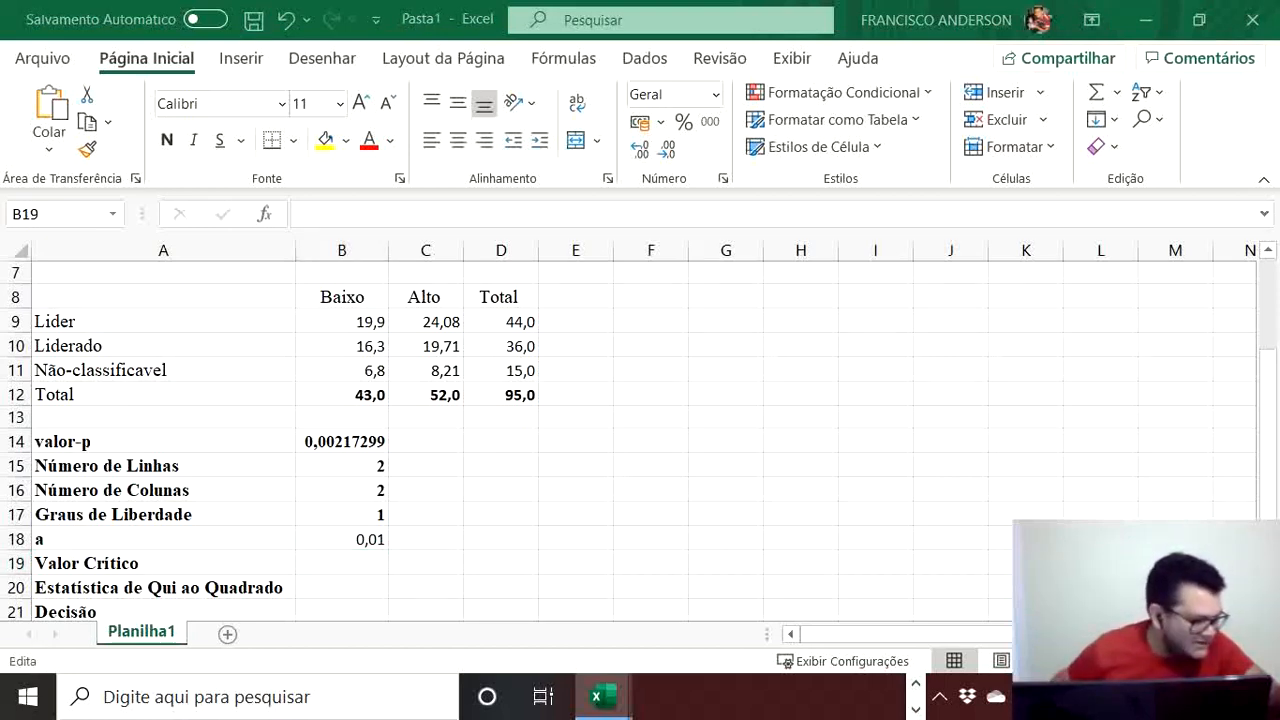
key(Escape)
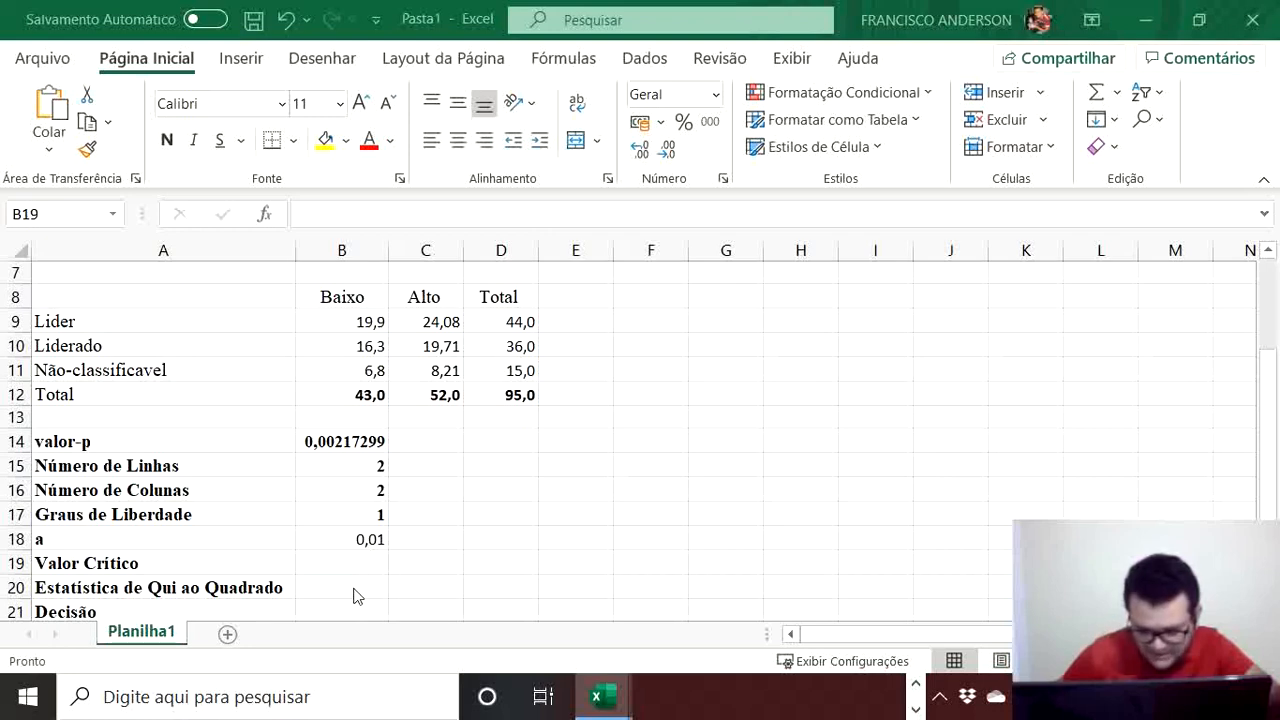
text(=inv)
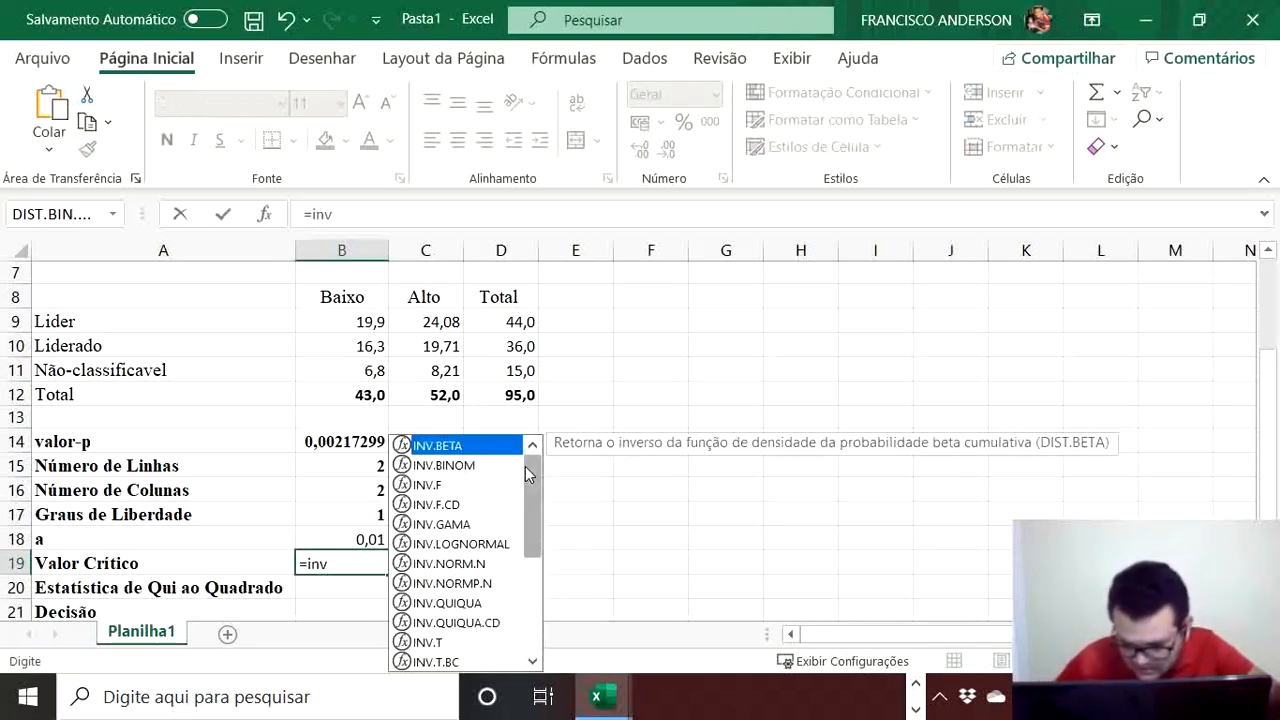
click(479, 605)
double_click(479, 605)
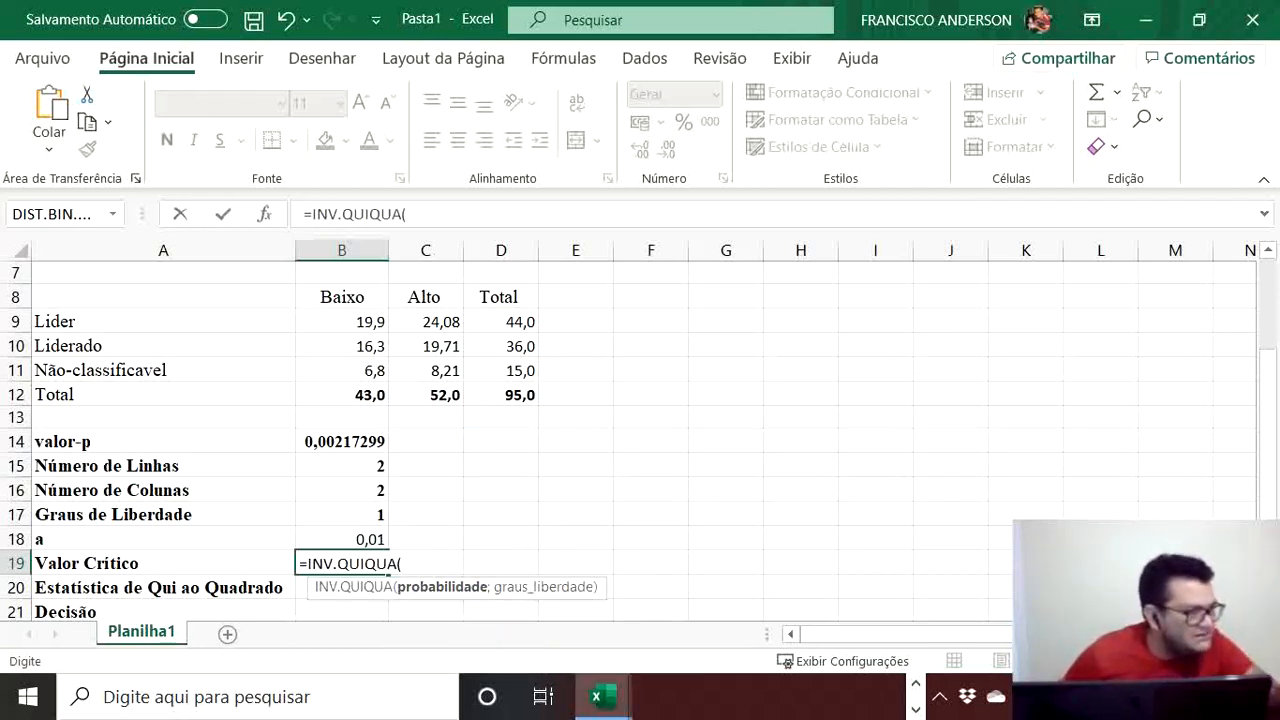
text(b14)
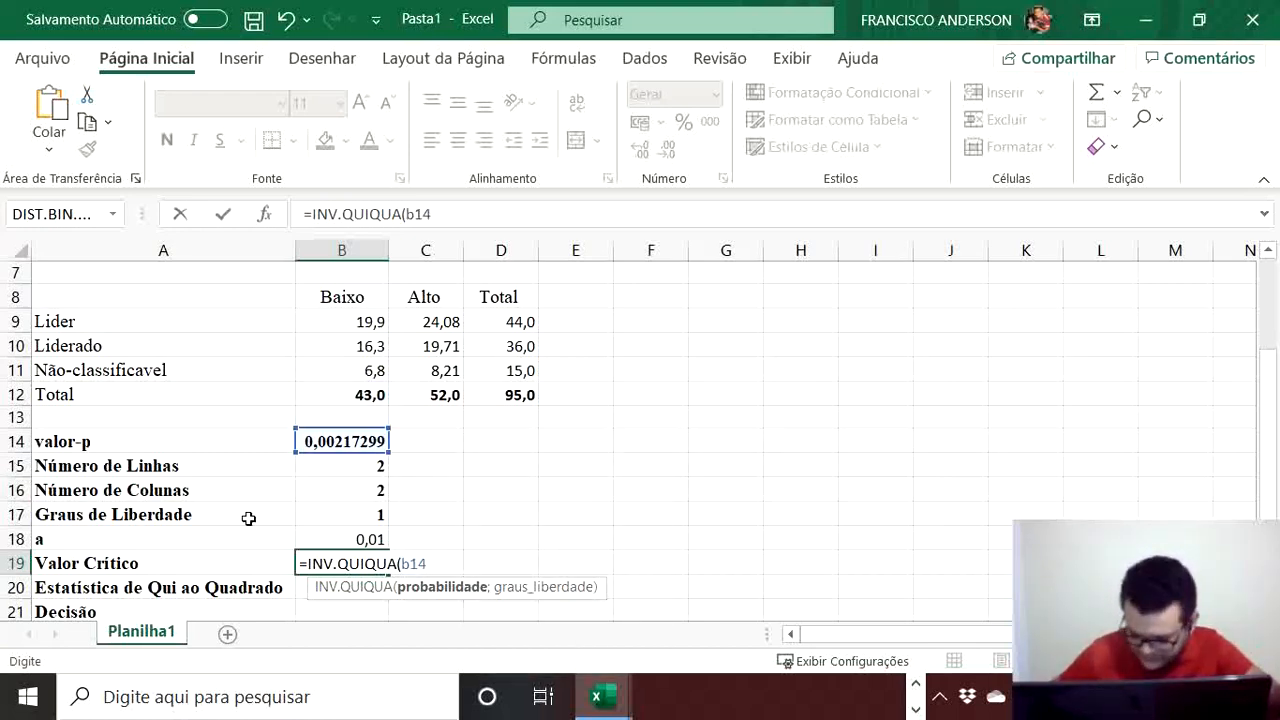
text(:b17)
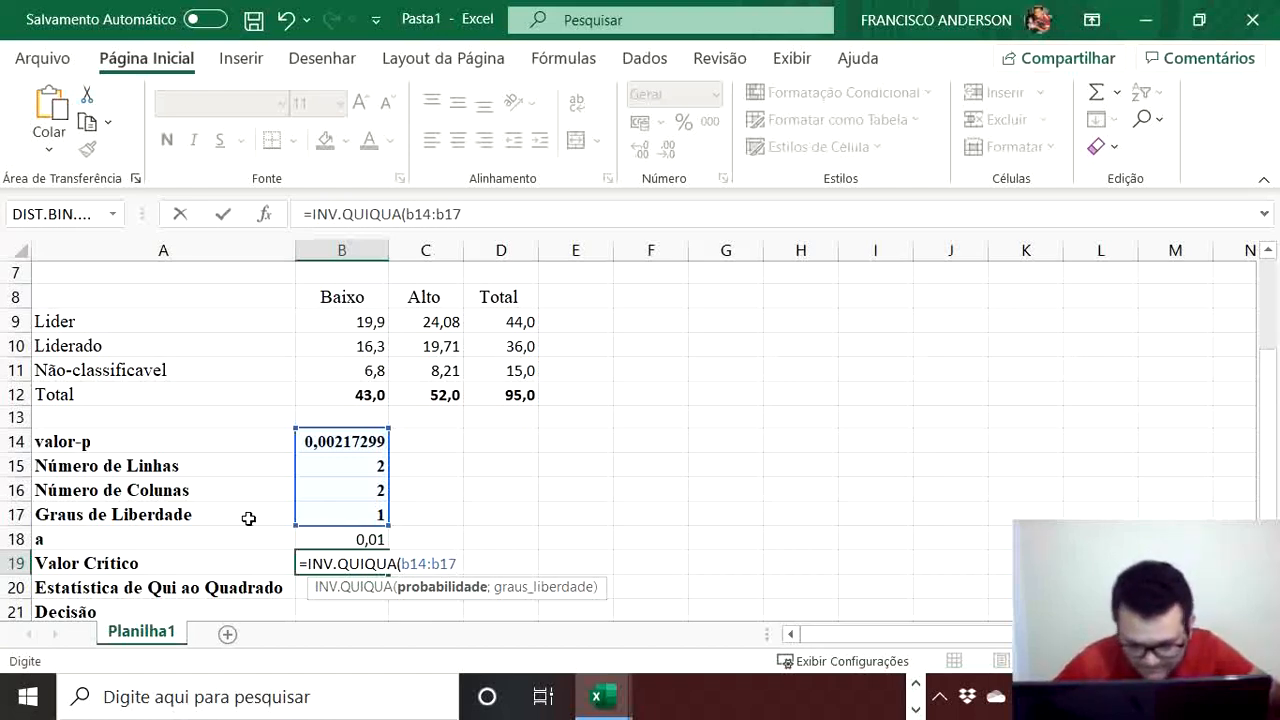
key(Return)
key(Return)
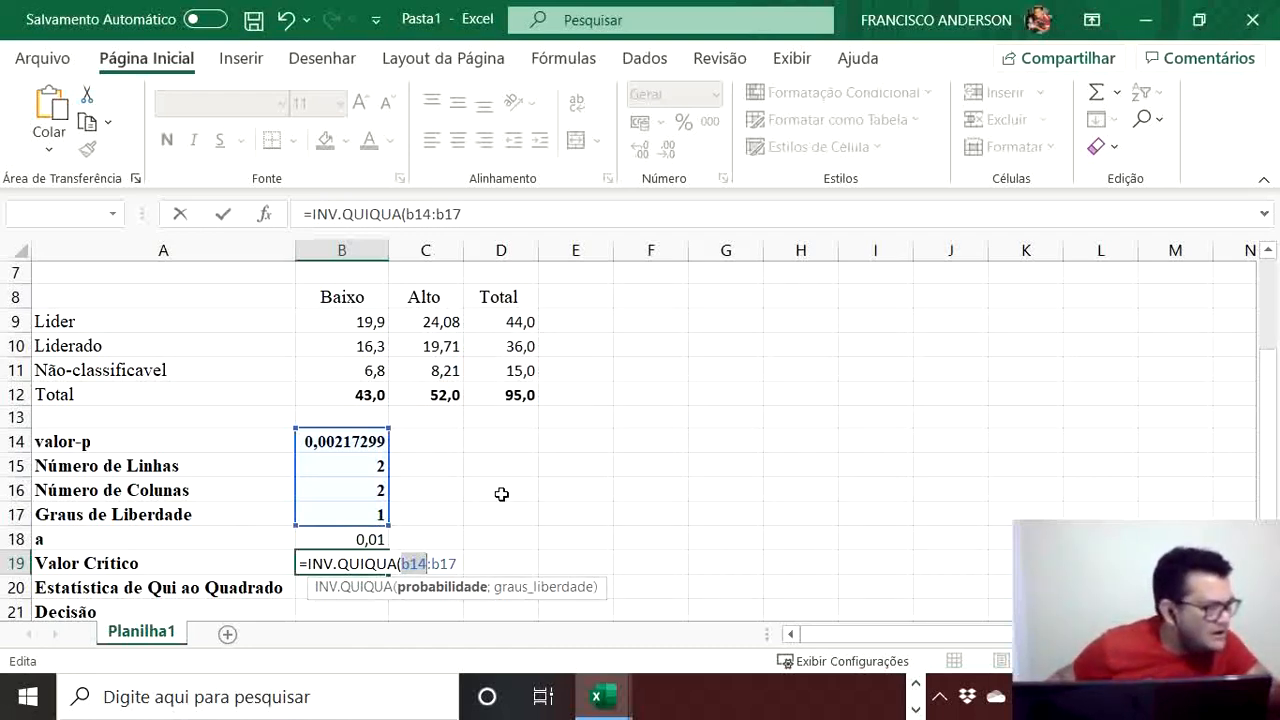
Step: Replace the colon in the B19 formula with a semicolon, making it =INV.QUIQUA(B14;B17)
click(438, 563)
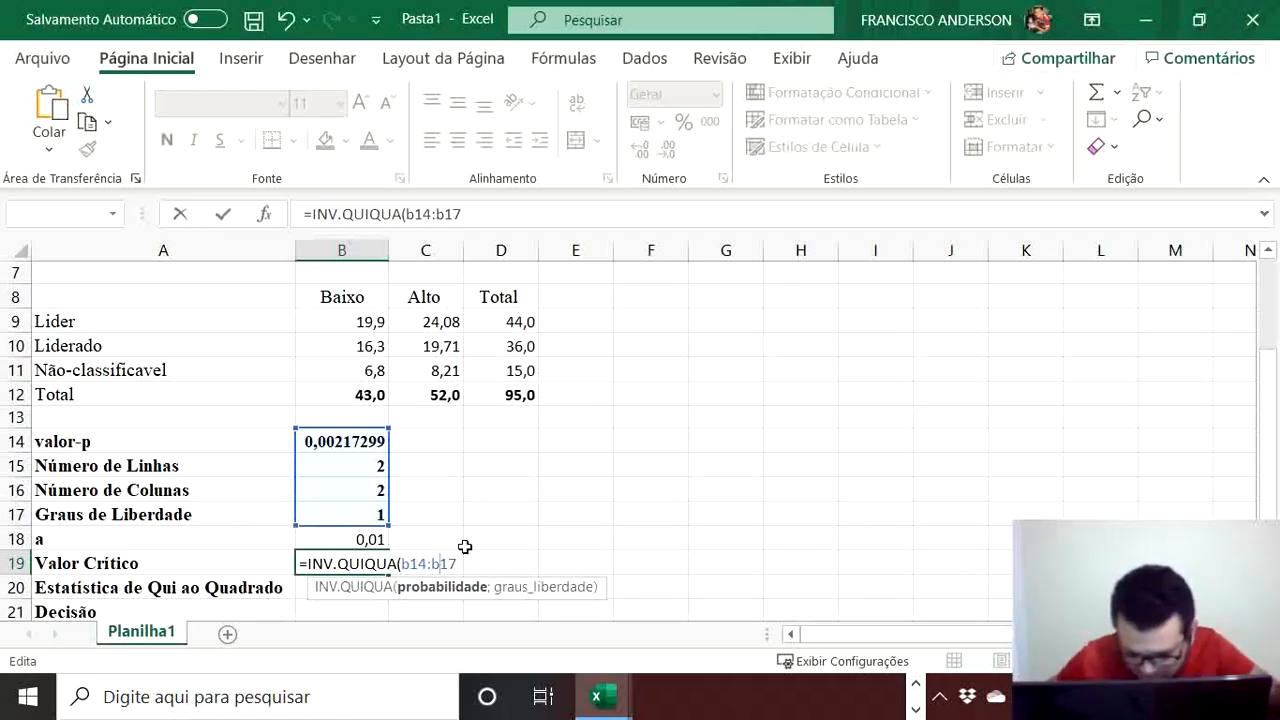
key(BackSpace)
text(;)
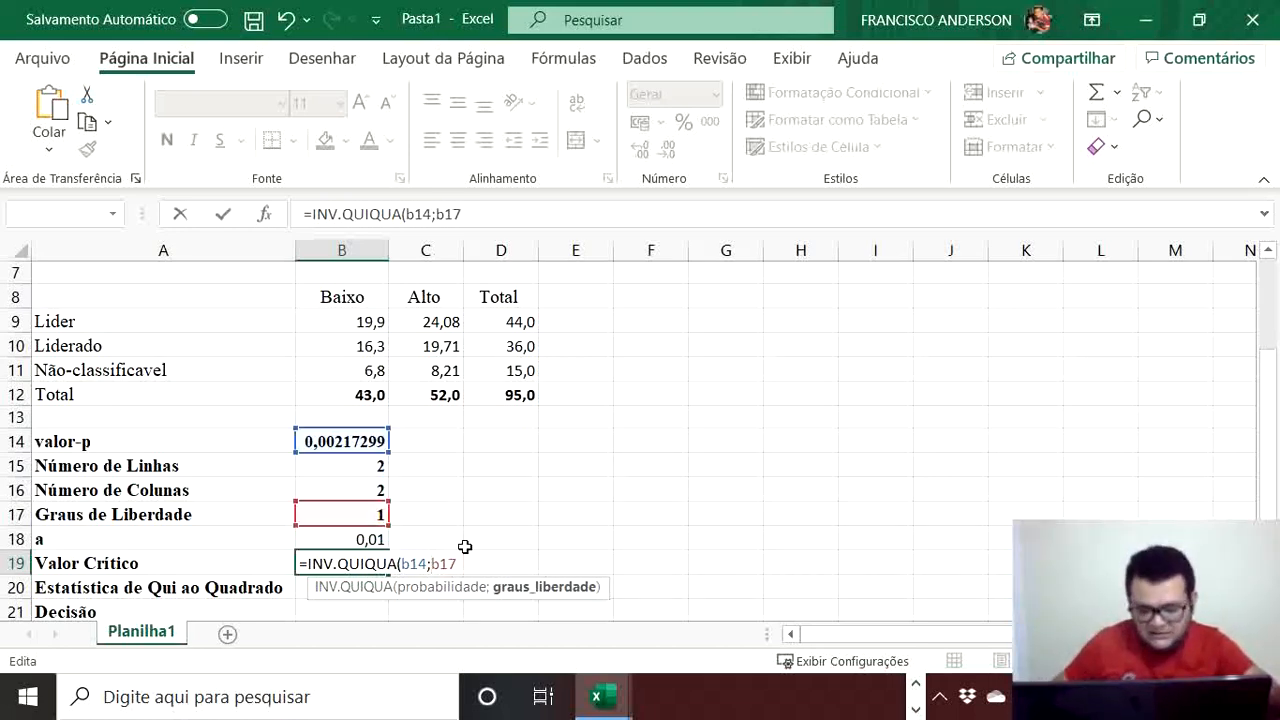
key(Return)
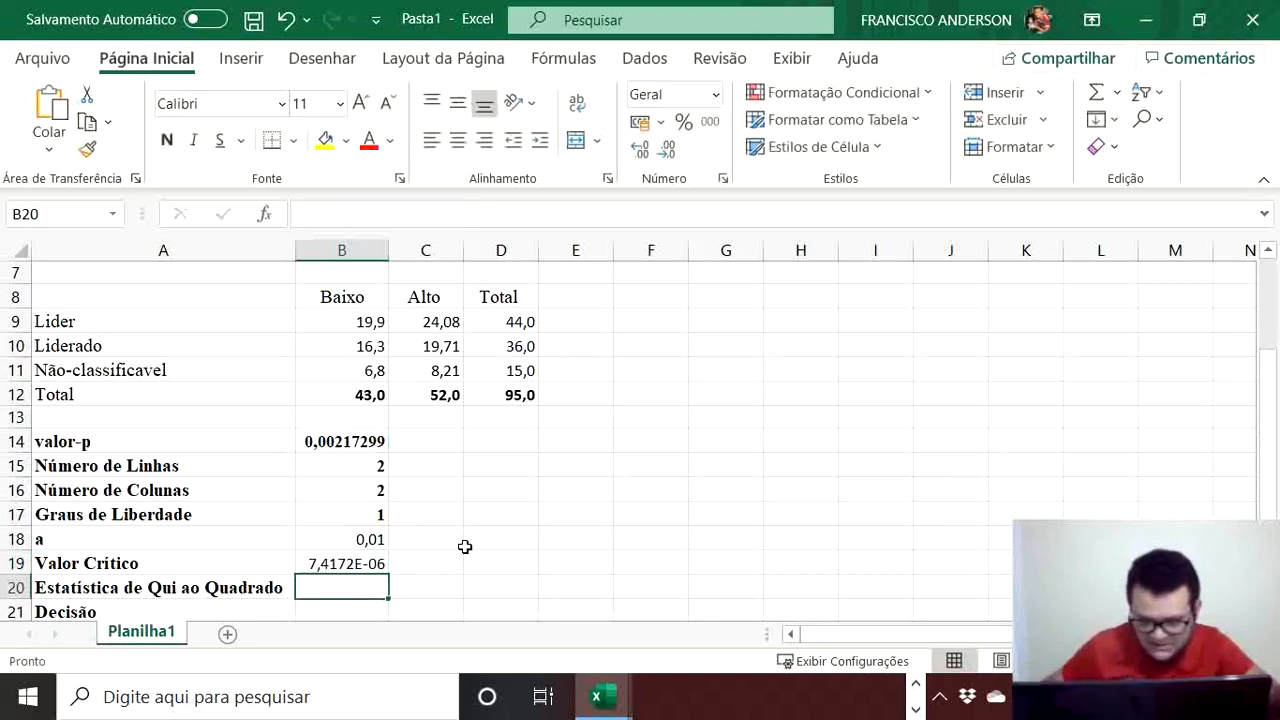
Step: Apply the Número format to the "Valor Crítico" result in cell B19
click(371, 560)
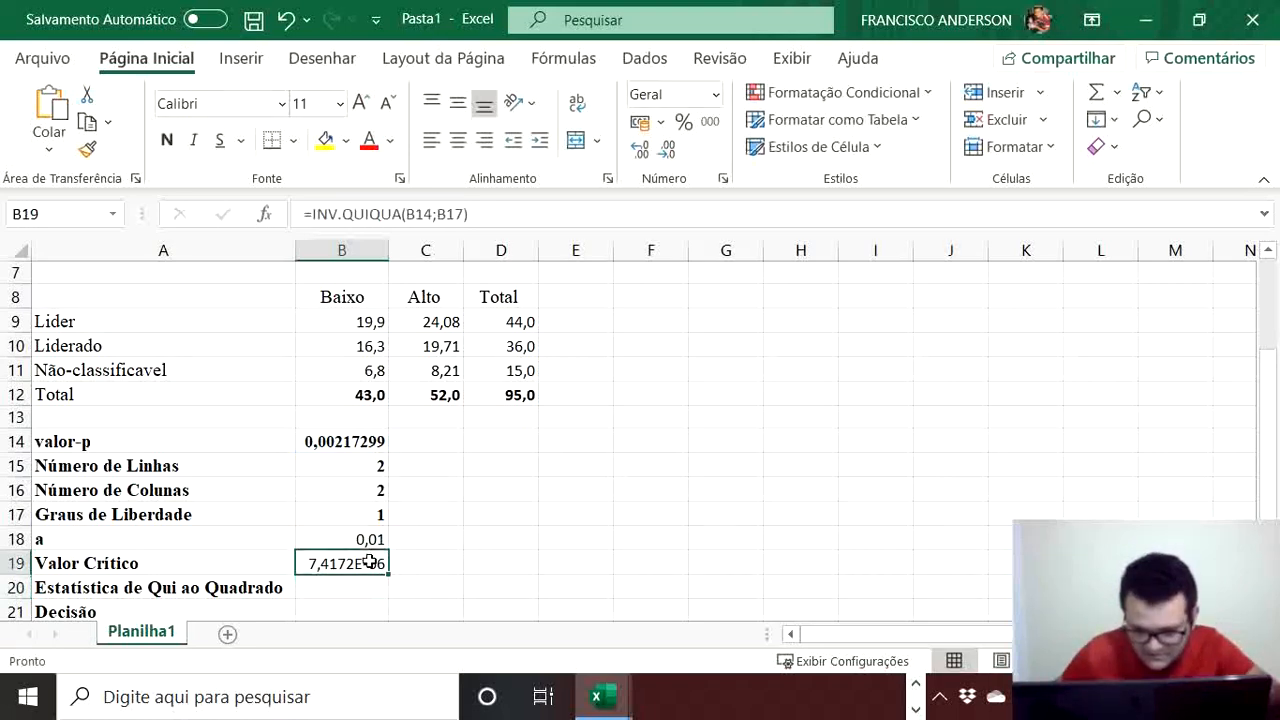
click(716, 93)
click(765, 191)
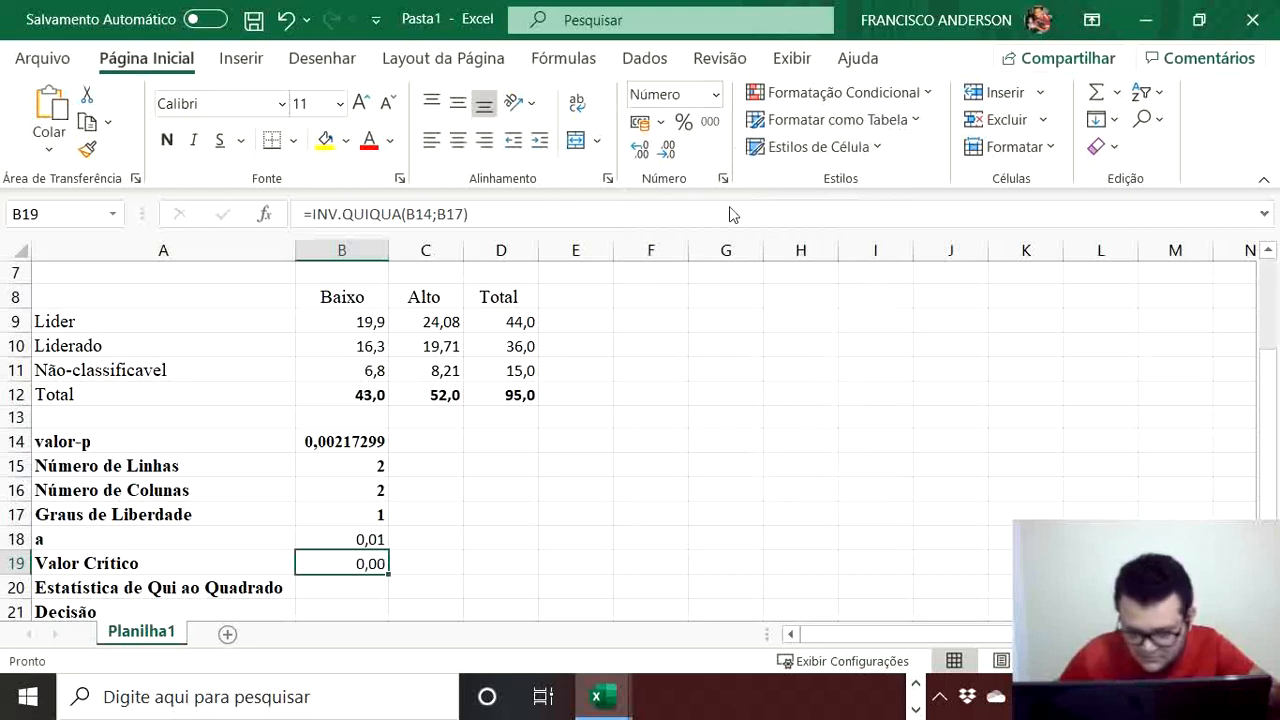
double_click(376, 563)
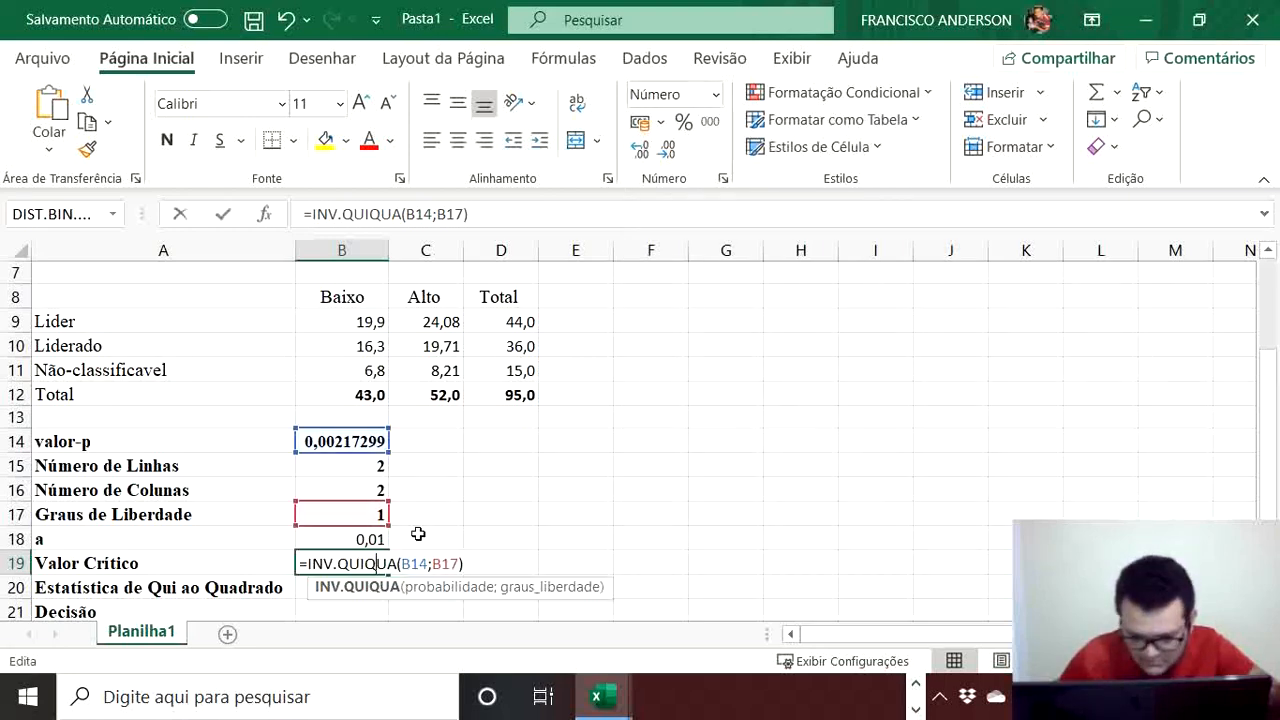
key(Return)
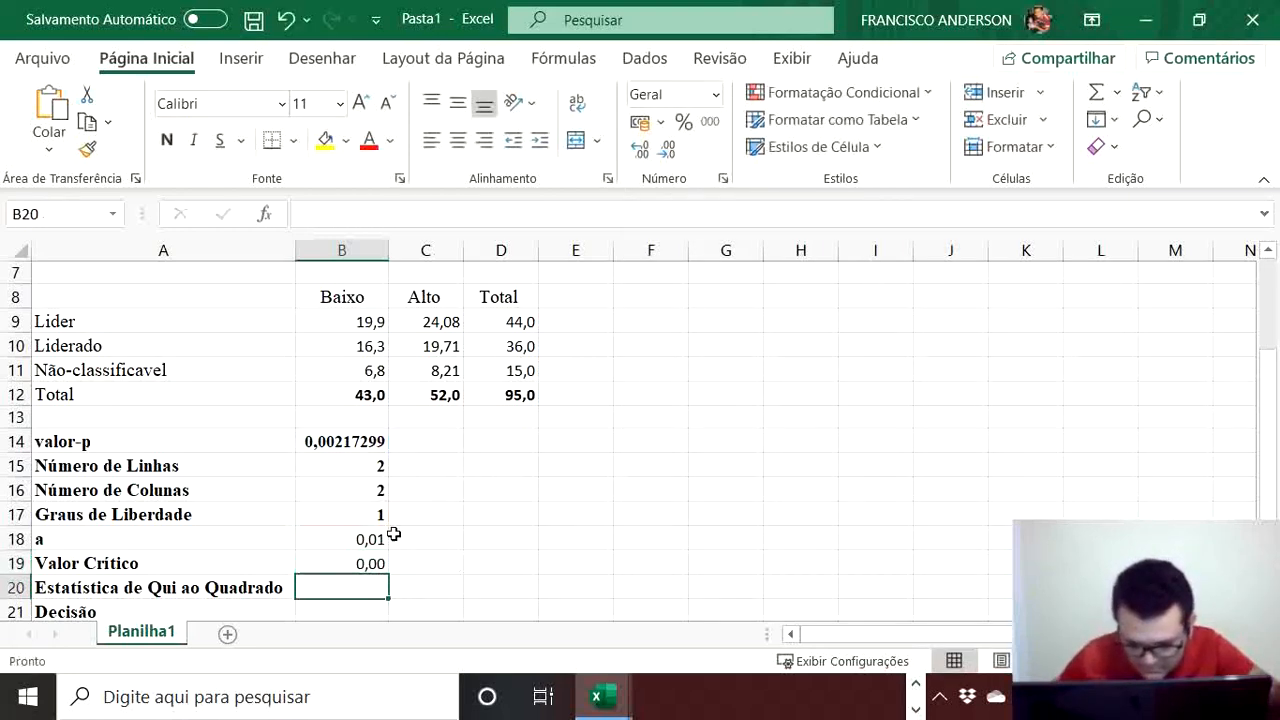
Step: Set the "Valor Crítico" result in B19 to show eight decimal places
click(364, 558)
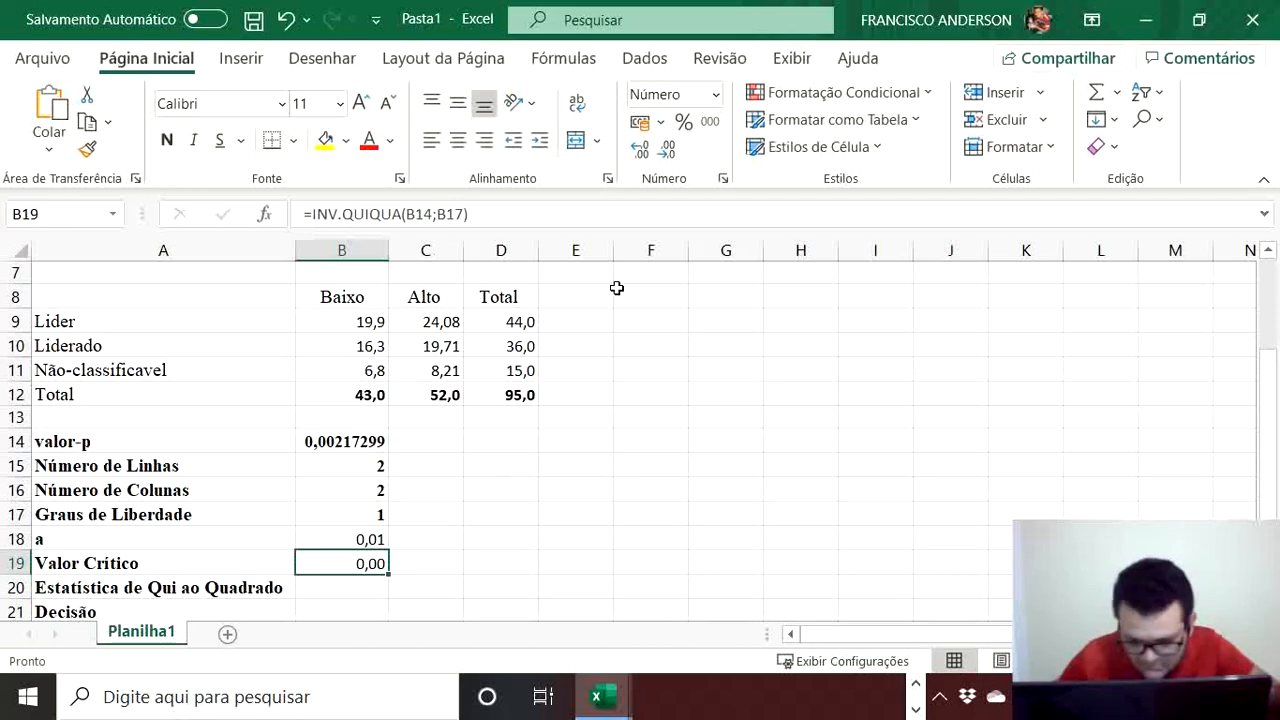
click(662, 150)
click(660, 151)
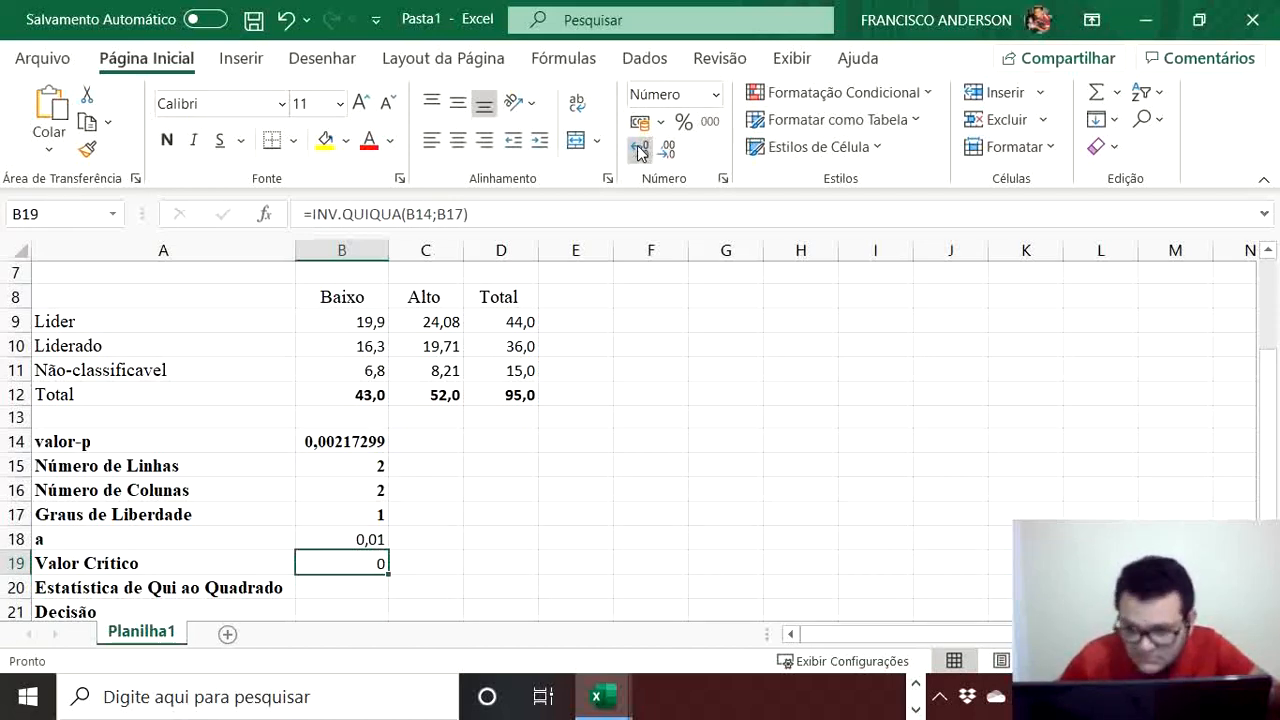
click(639, 151)
click(639, 152)
click(640, 153)
click(639, 153)
click(639, 153)
click(639, 153)
click(639, 153)
click(639, 153)
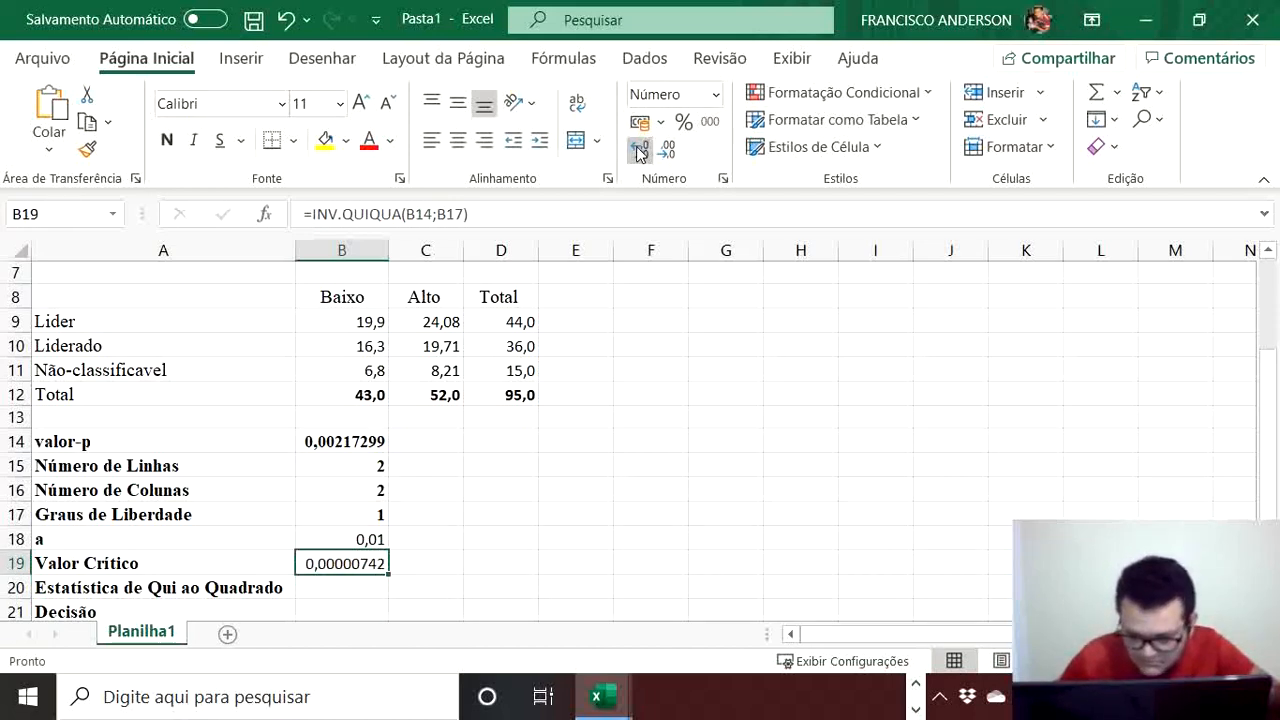
Step: Copy the "Valor Crítico" formula from B19 down to the "Estatística de Qui ao Quadrado" cell B20
click(320, 584)
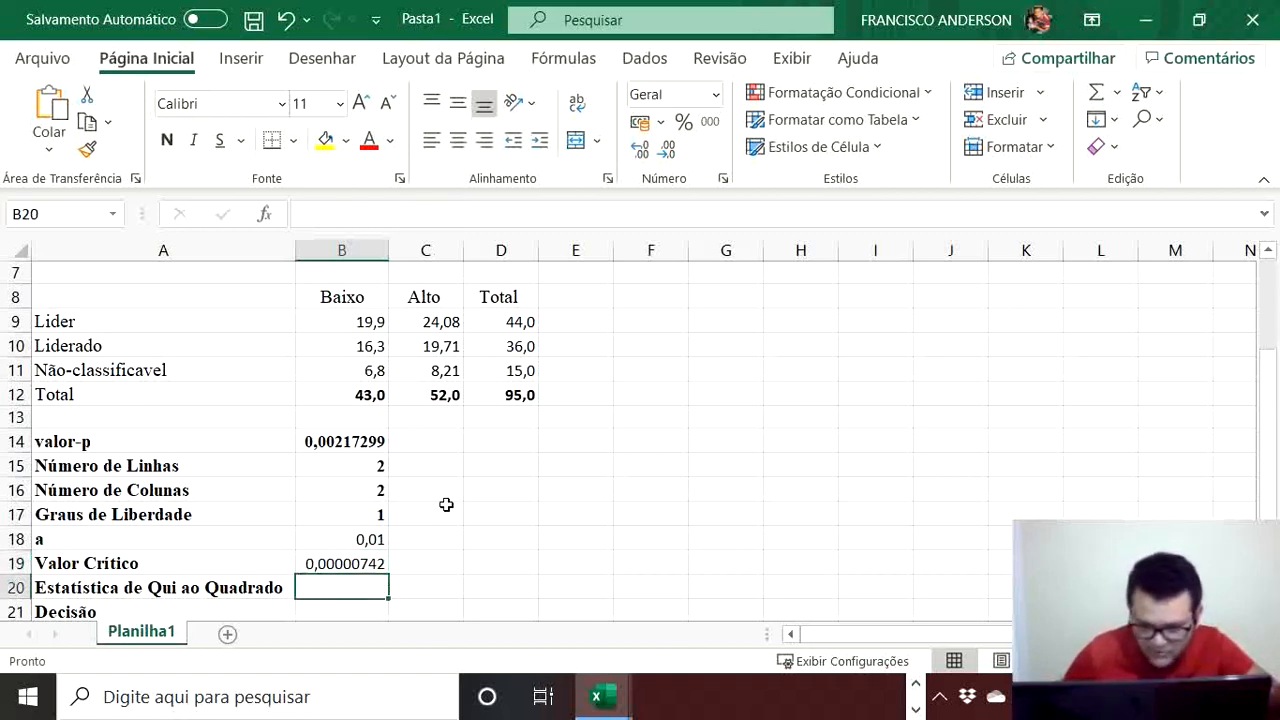
scroll(448, 500, down, 1)
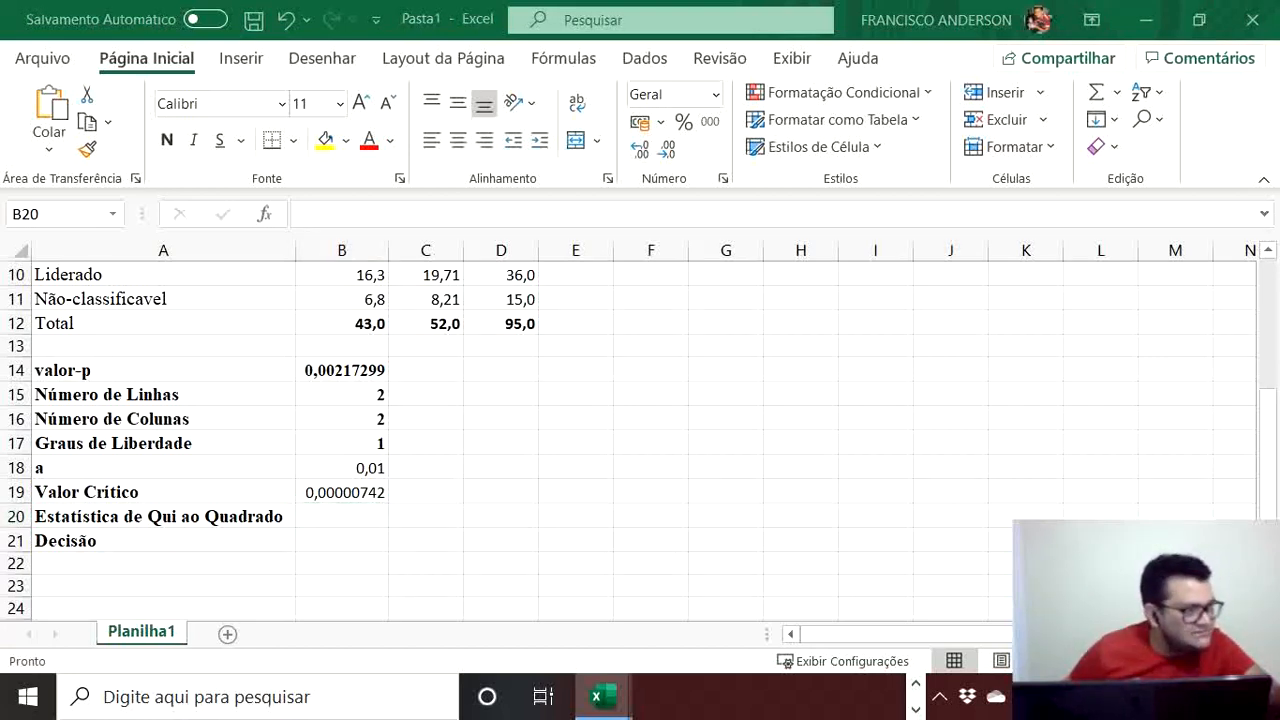
click(354, 516)
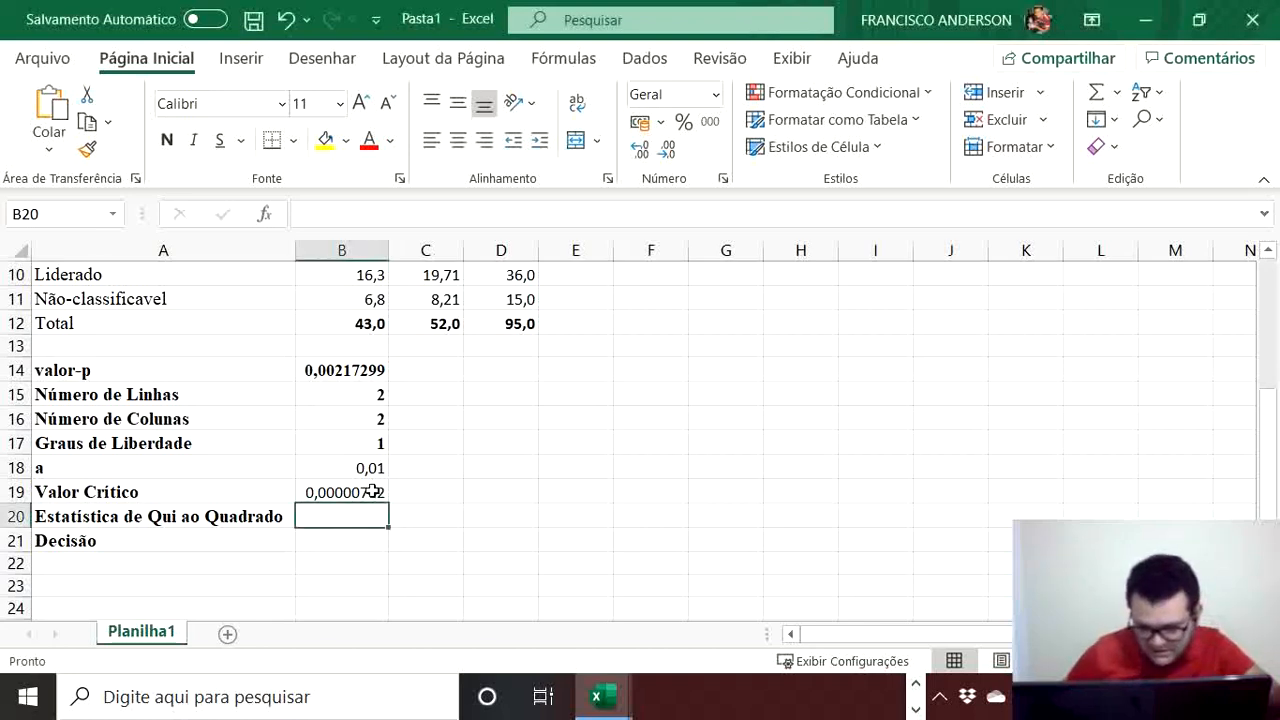
click(378, 492)
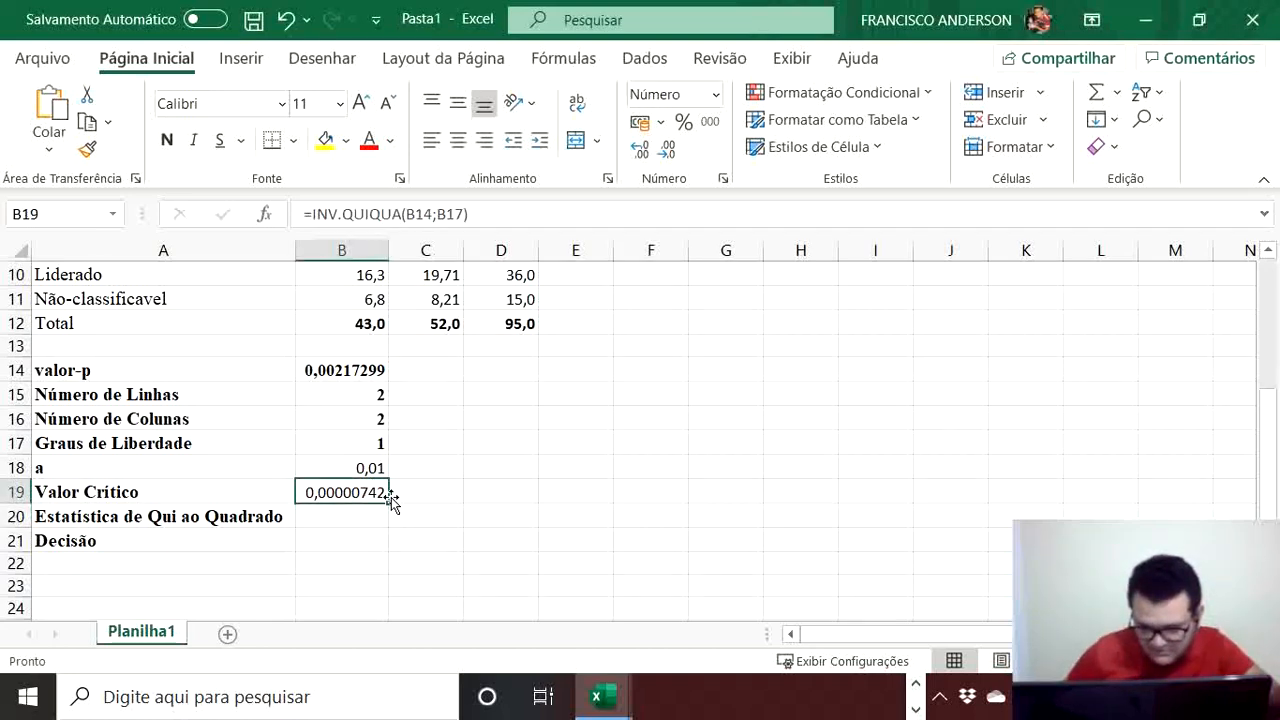
drag(389, 500, 383, 519)
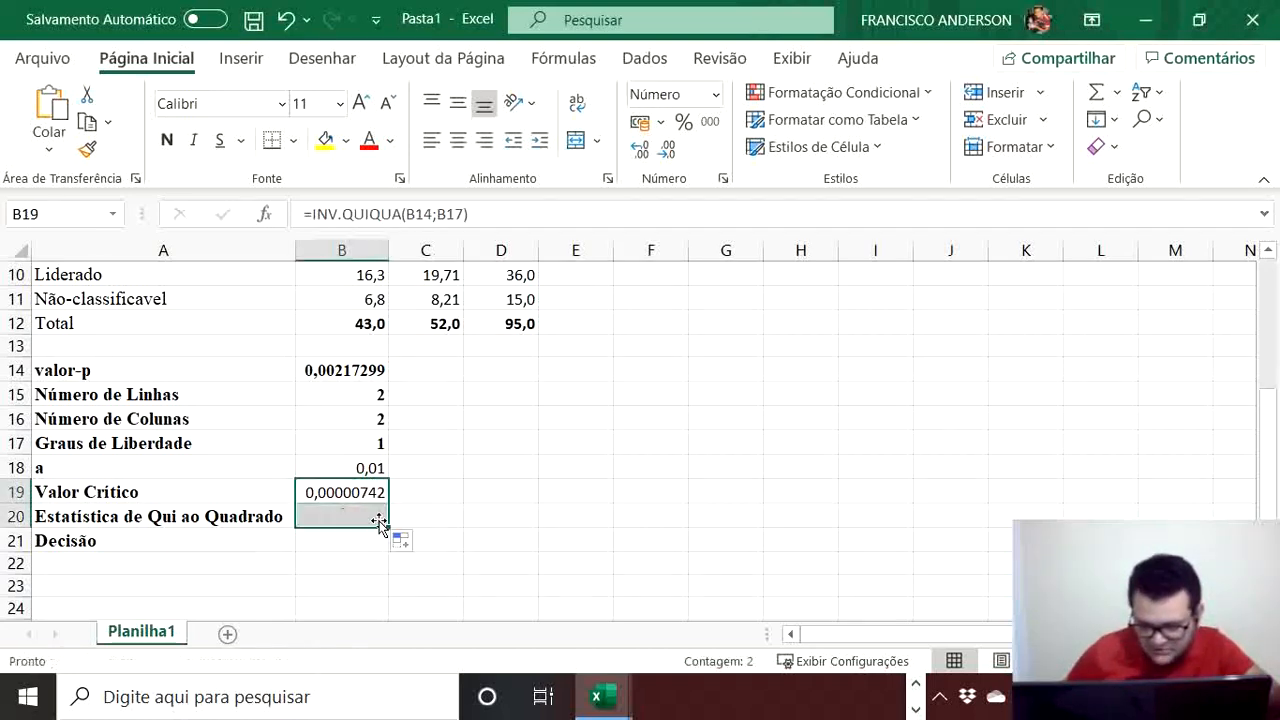
Step: Correct the references in the B20 formula so that it reads =INV.QUIQUA(B14;B17)
double_click(360, 516)
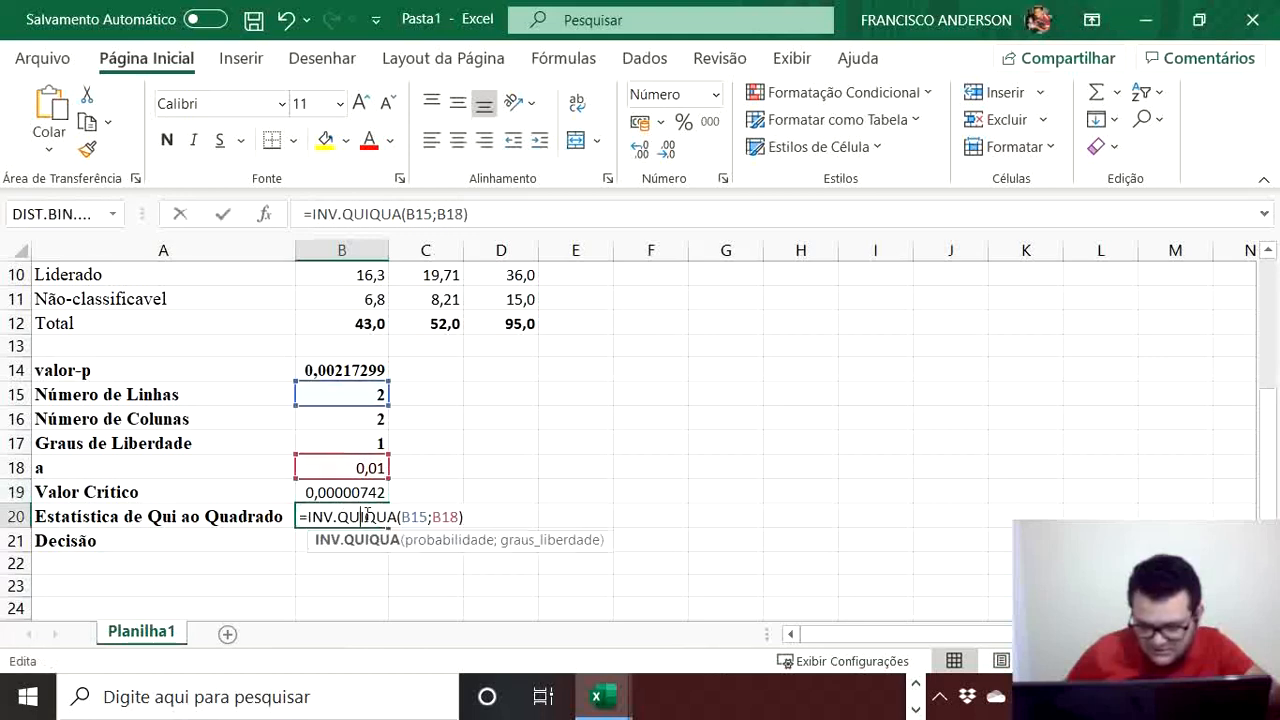
click(428, 519)
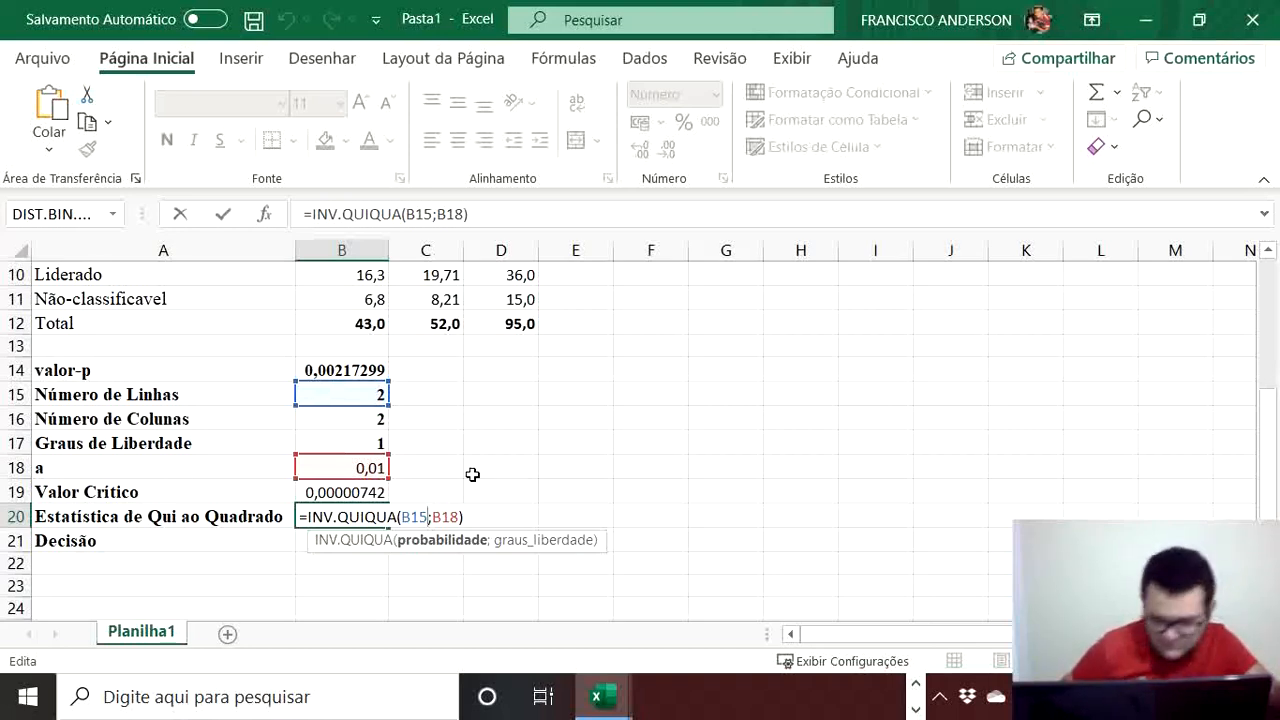
key(BackSpace)
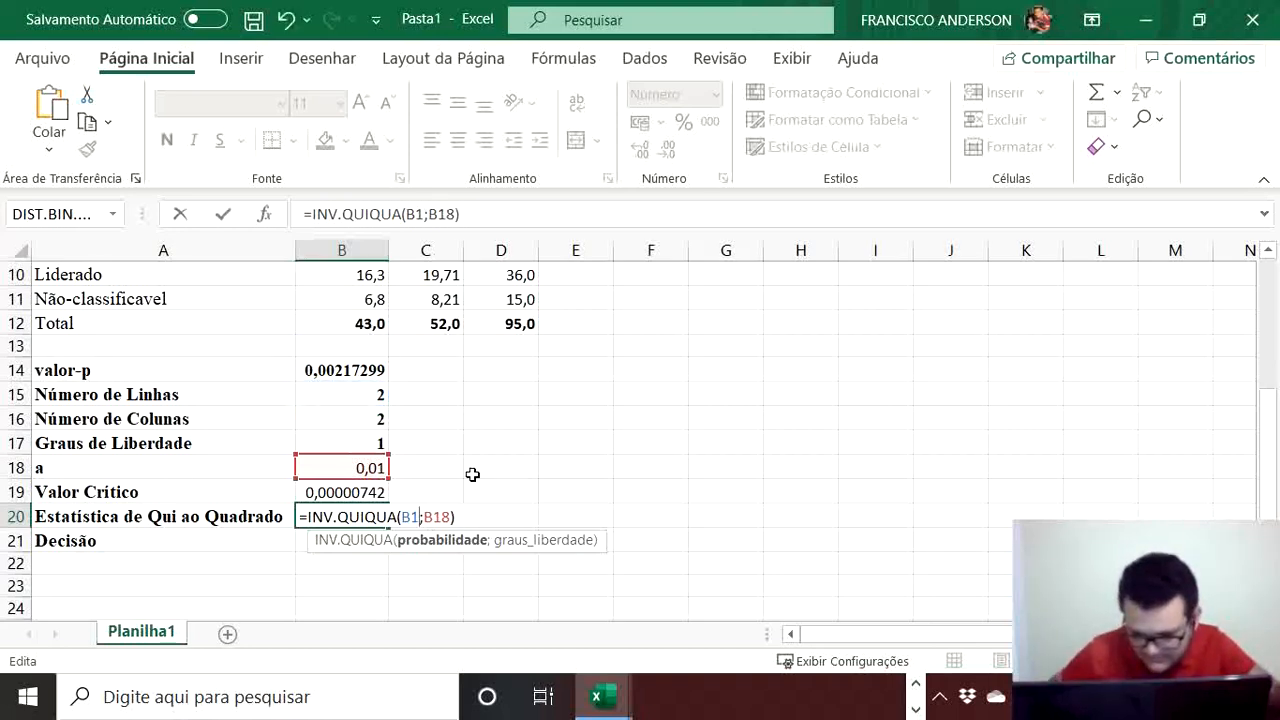
text(4)
key(Right)
key(Right)
key(Right)
key(Right)
key(BackSpace)
text(7)
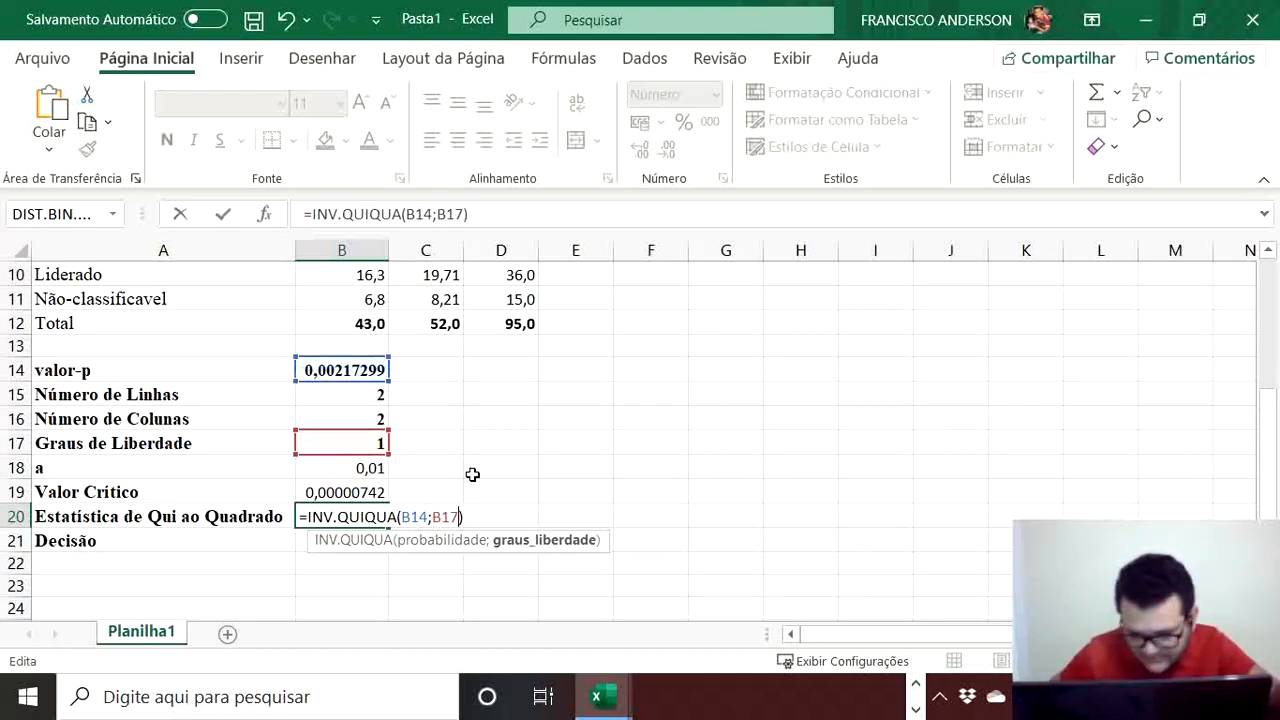
key(Return)
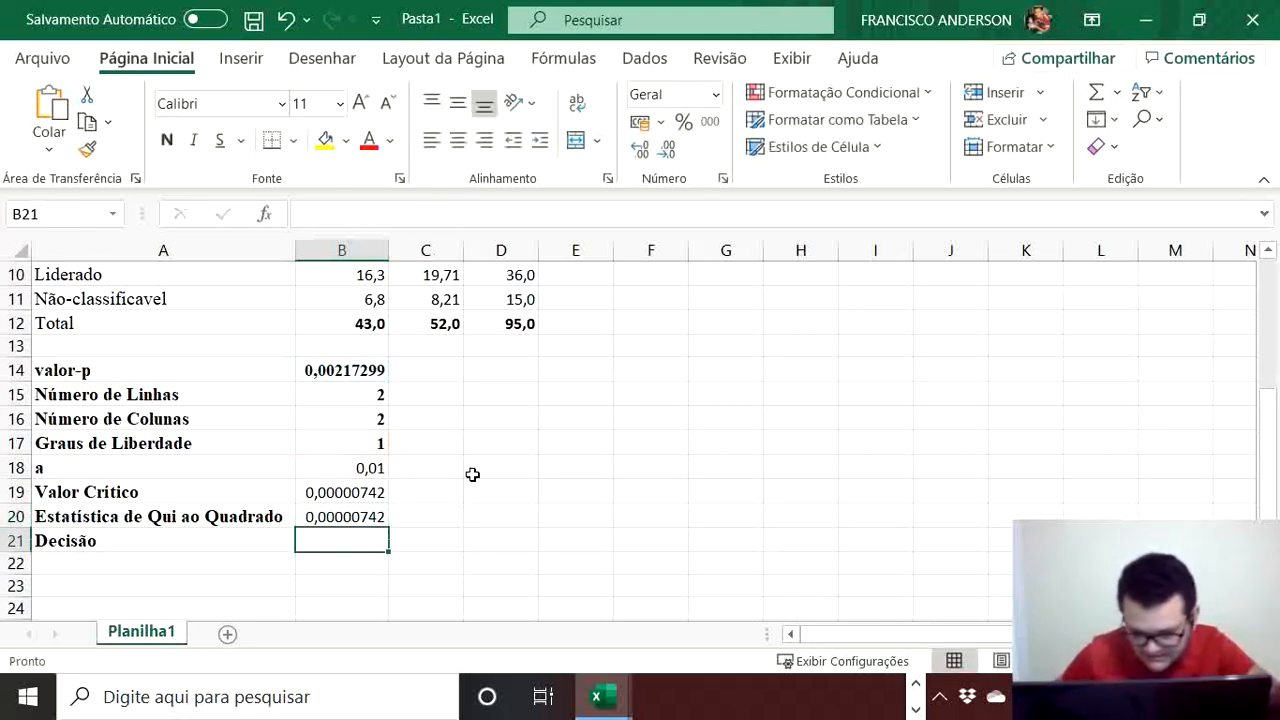
Step: Compare the formulas in the "Valor Crítico" cell B19 and the "Estatística de Qui ao Quadrado" cell B20
click(380, 516)
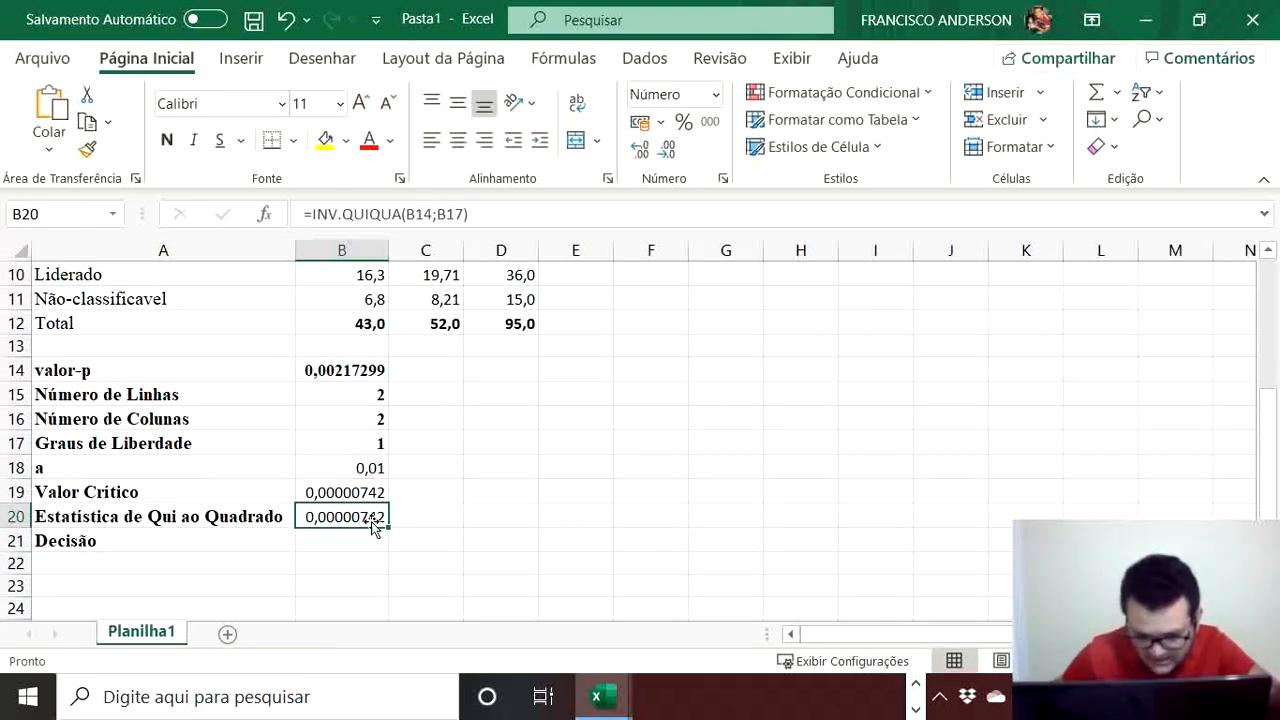
double_click(372, 518)
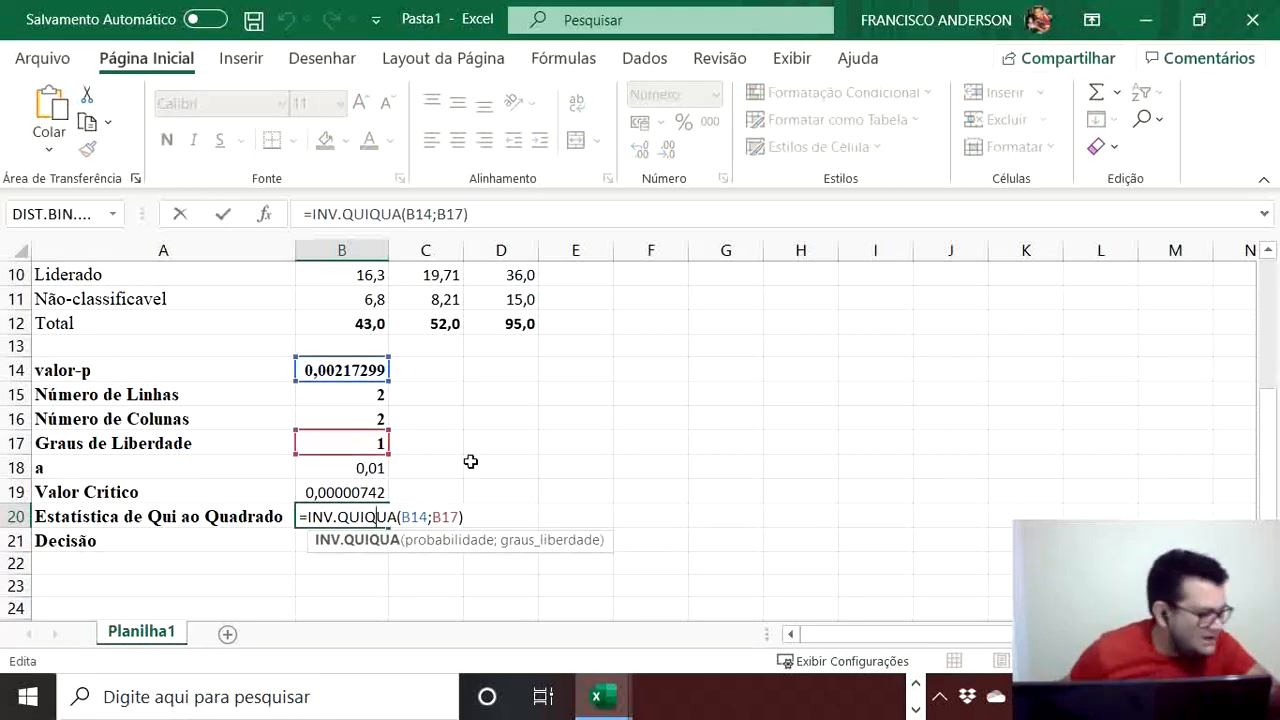
key(Return)
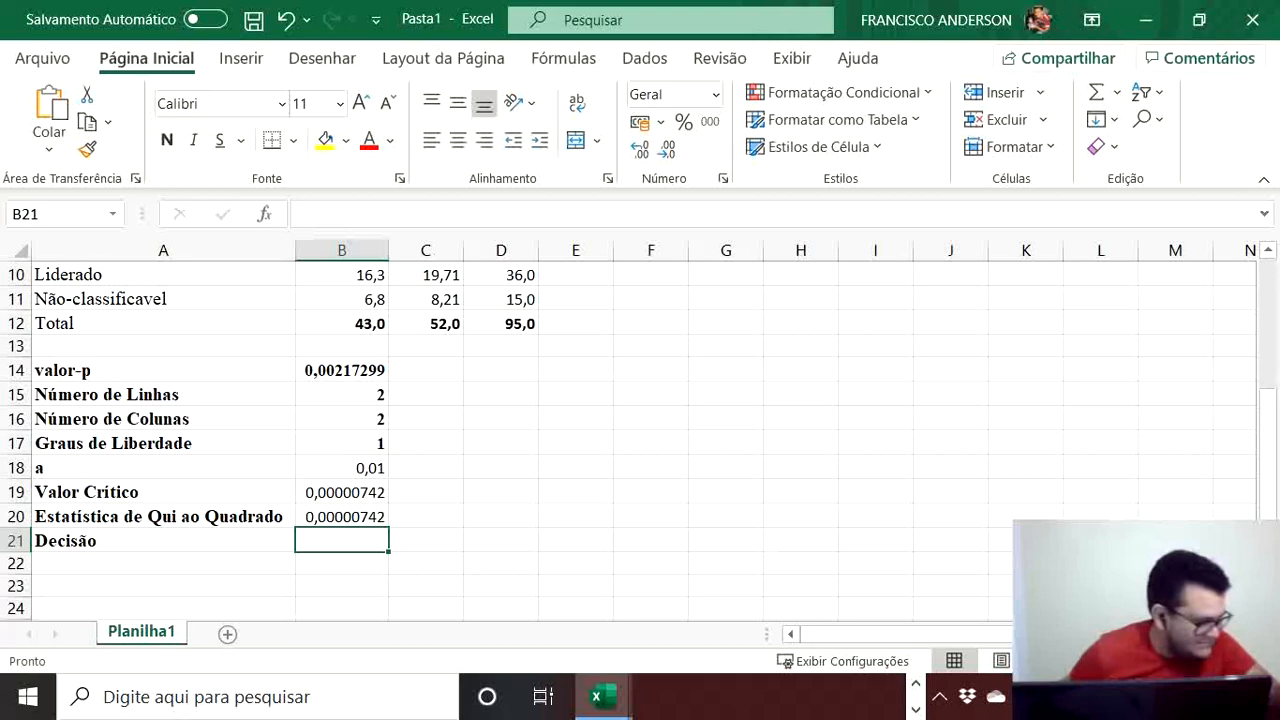
key(shift+F3)
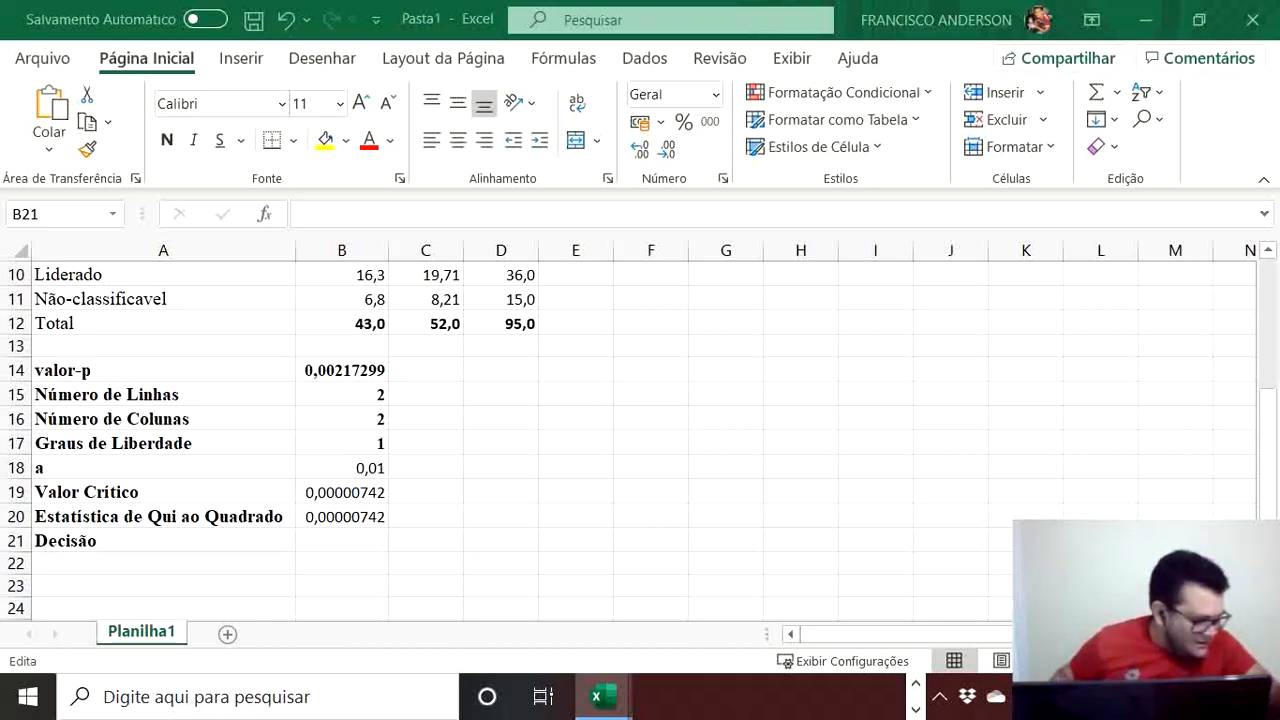
key(Escape)
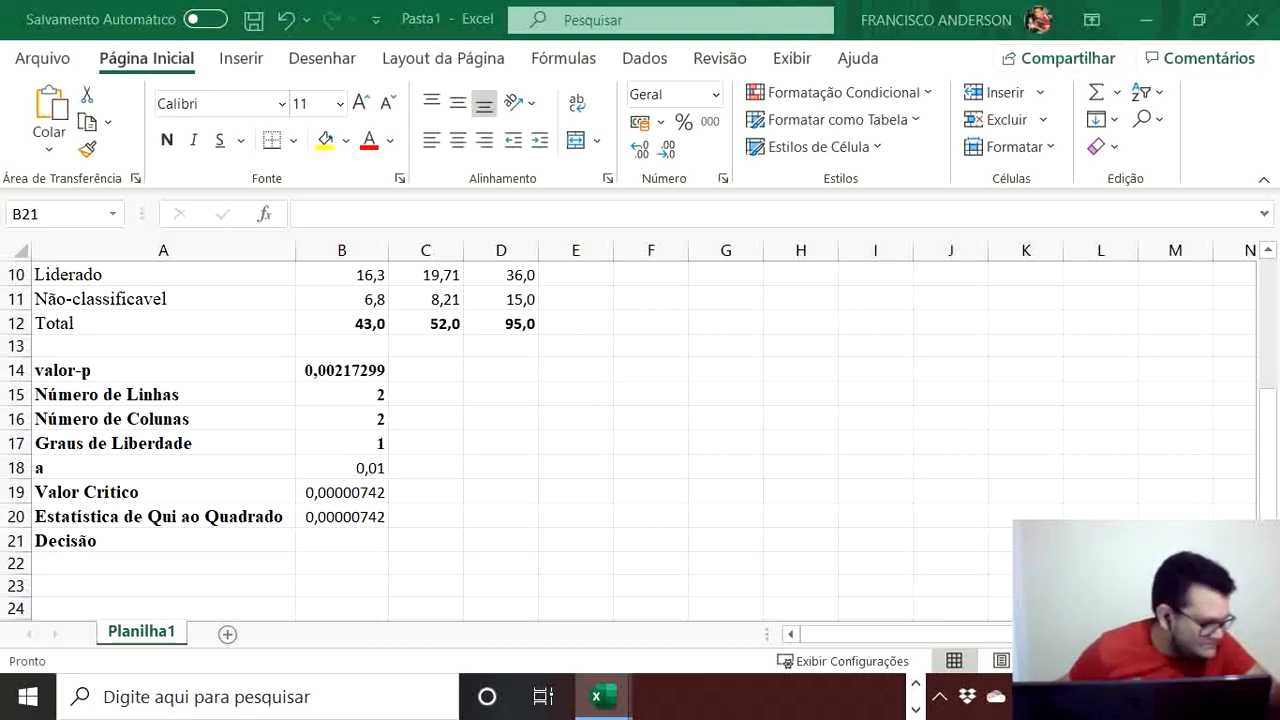
key(F2)
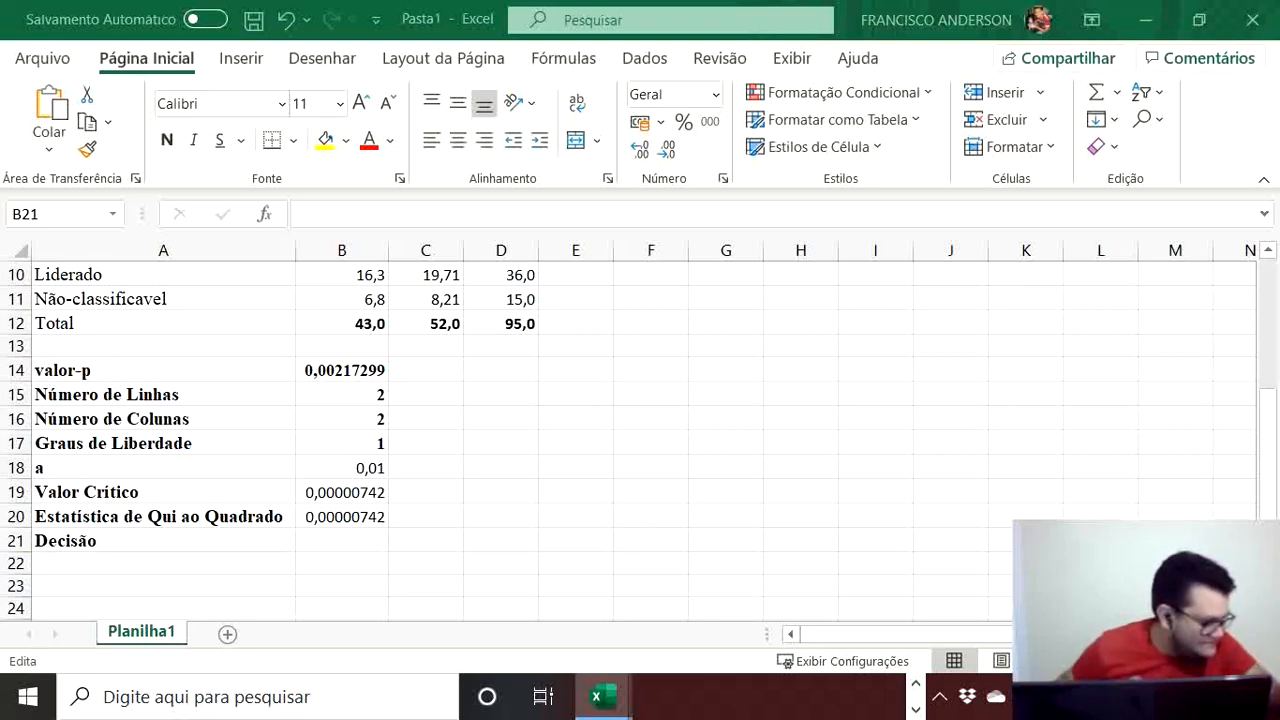
key(Escape)
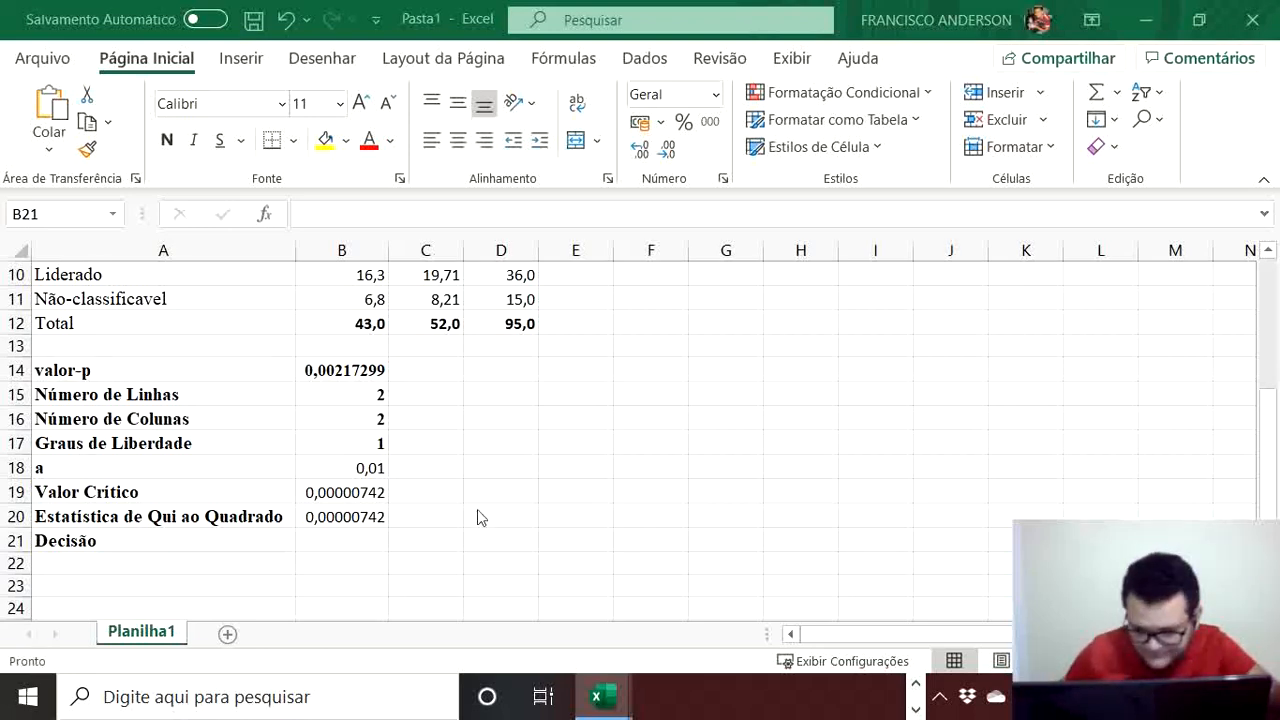
click(362, 492)
click(366, 512)
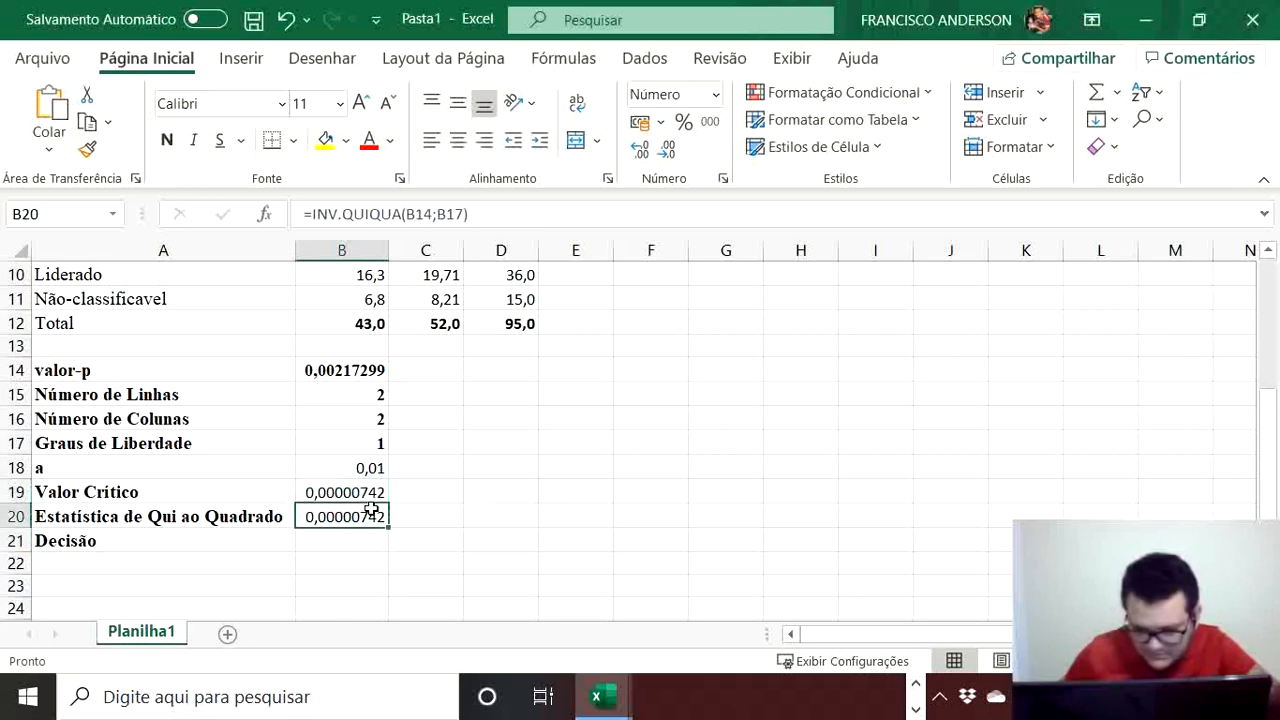
Step: Inspect the formula and cell references in the "Estatística de Qui ao Quadrado" cell B20
double_click(369, 512)
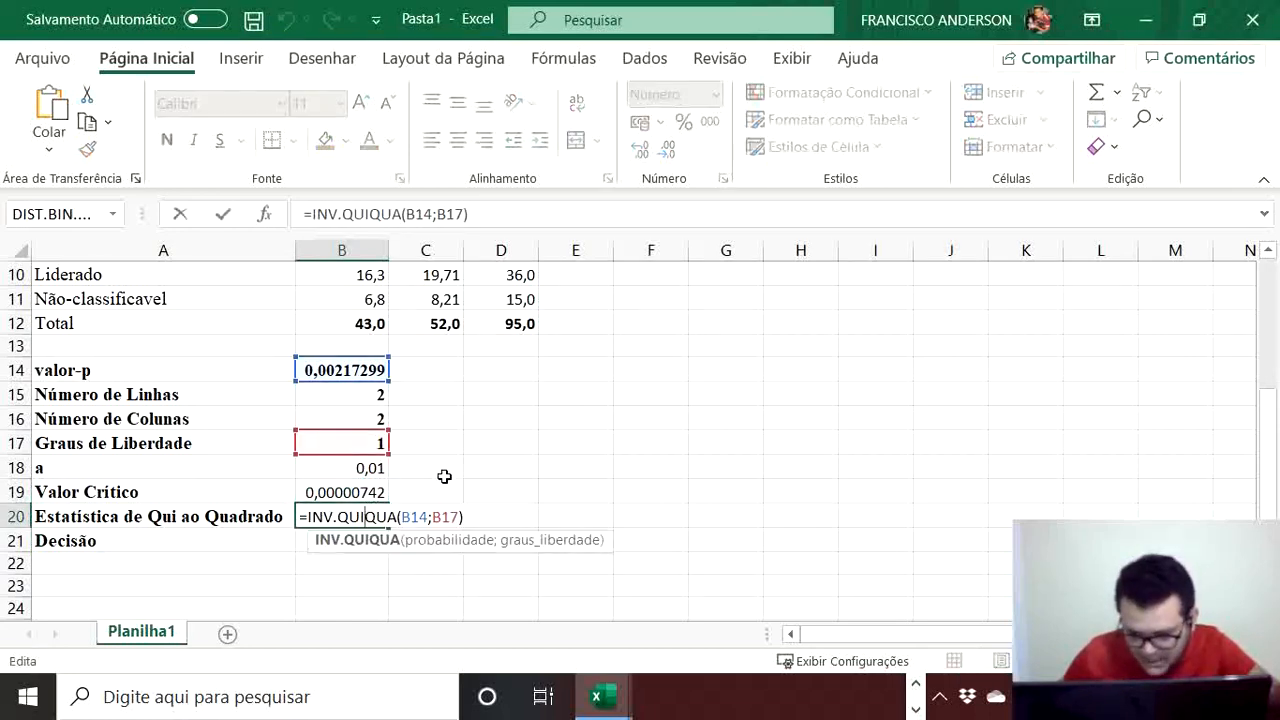
key(Right)
key(Right)
key(Right)
click(471, 512)
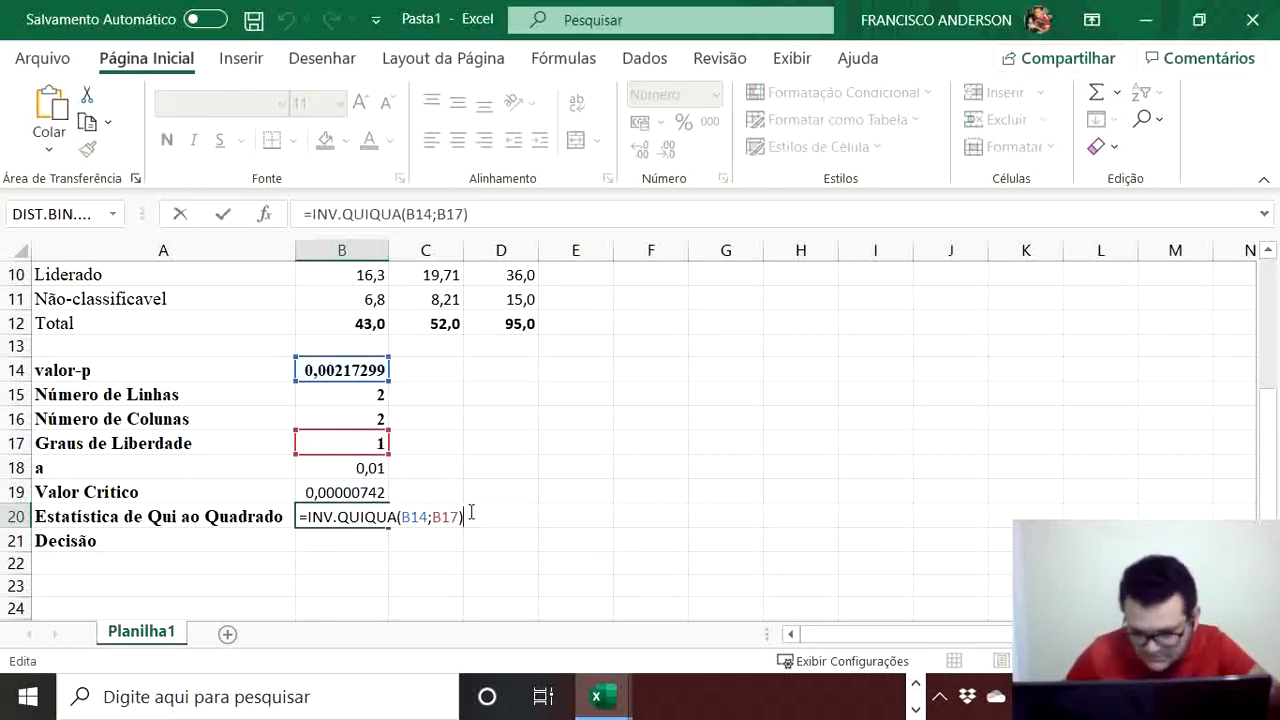
key(Return)
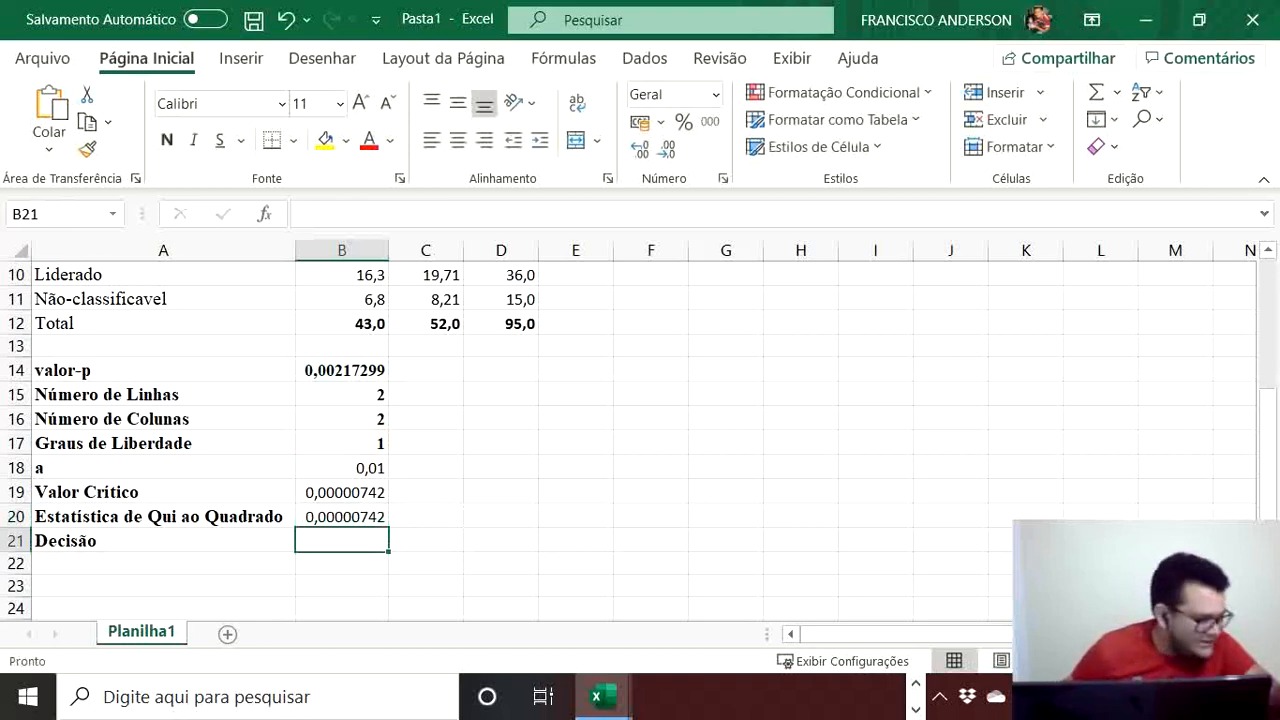
key(F2)
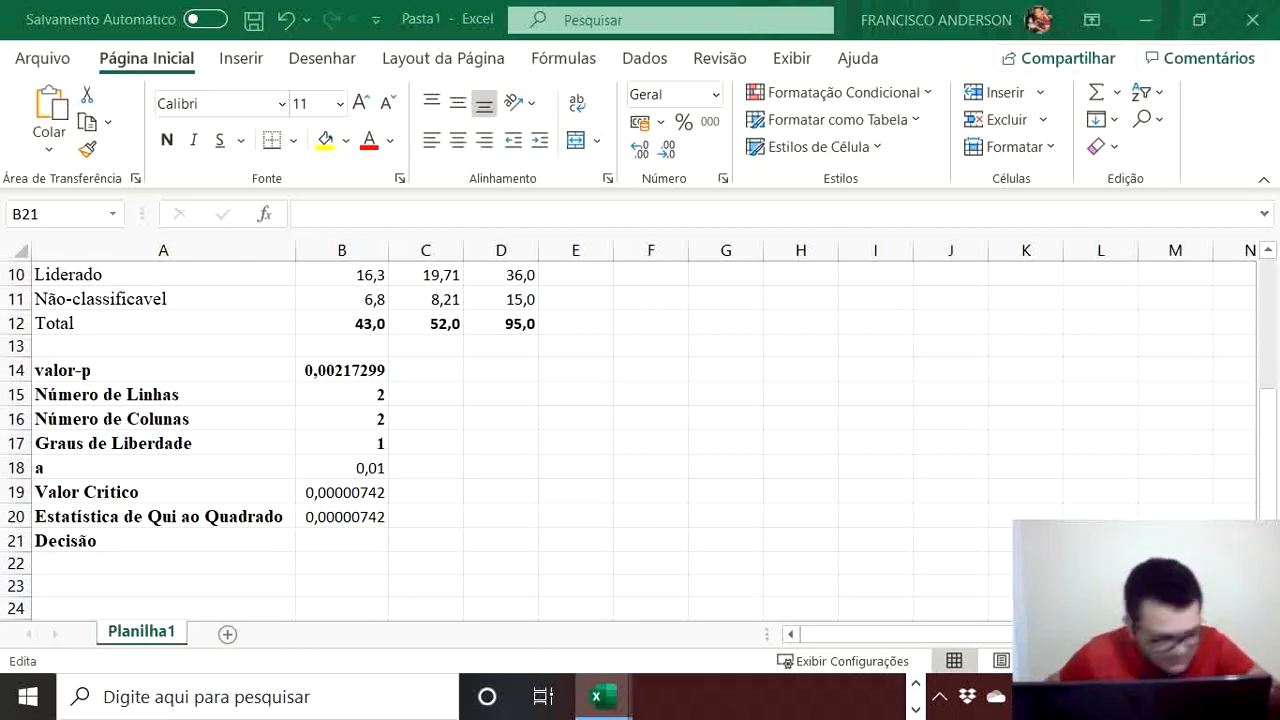
key(Escape)
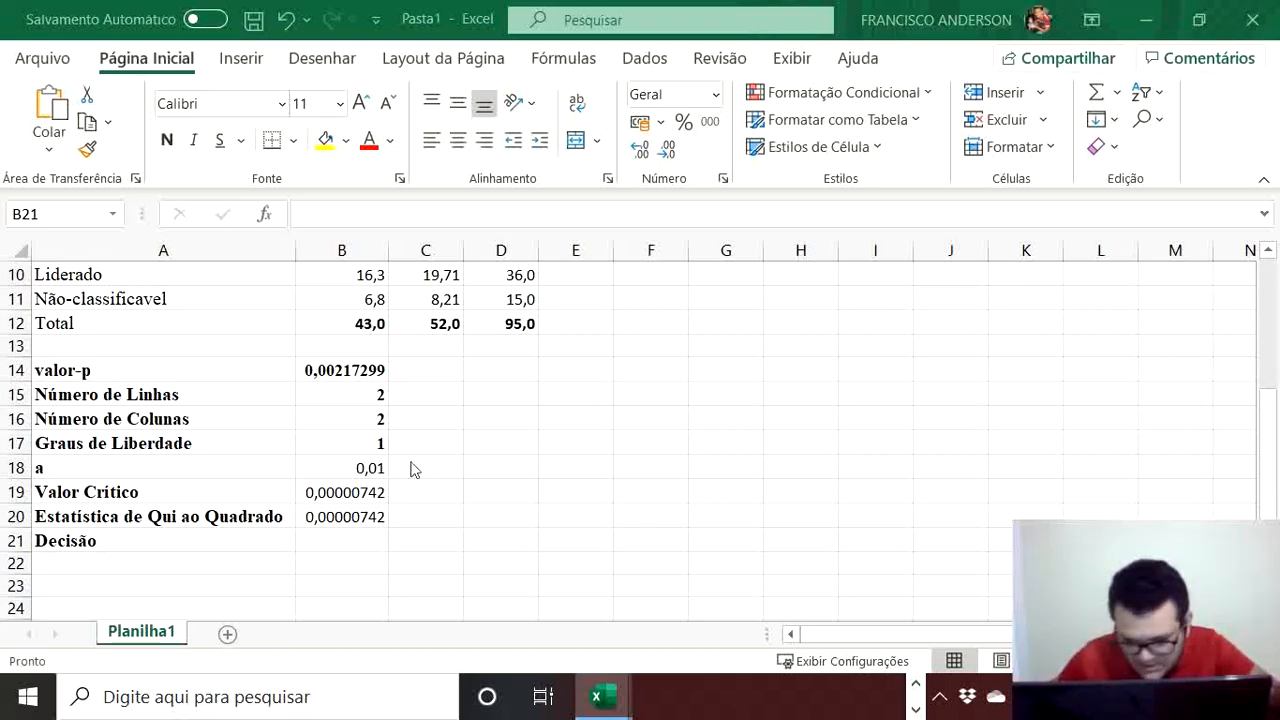
Step: Change the probability reference in the "Valor Crítico" formula in B19 so that it reads =INV.QUIQUA(B18;B17)
click(349, 499)
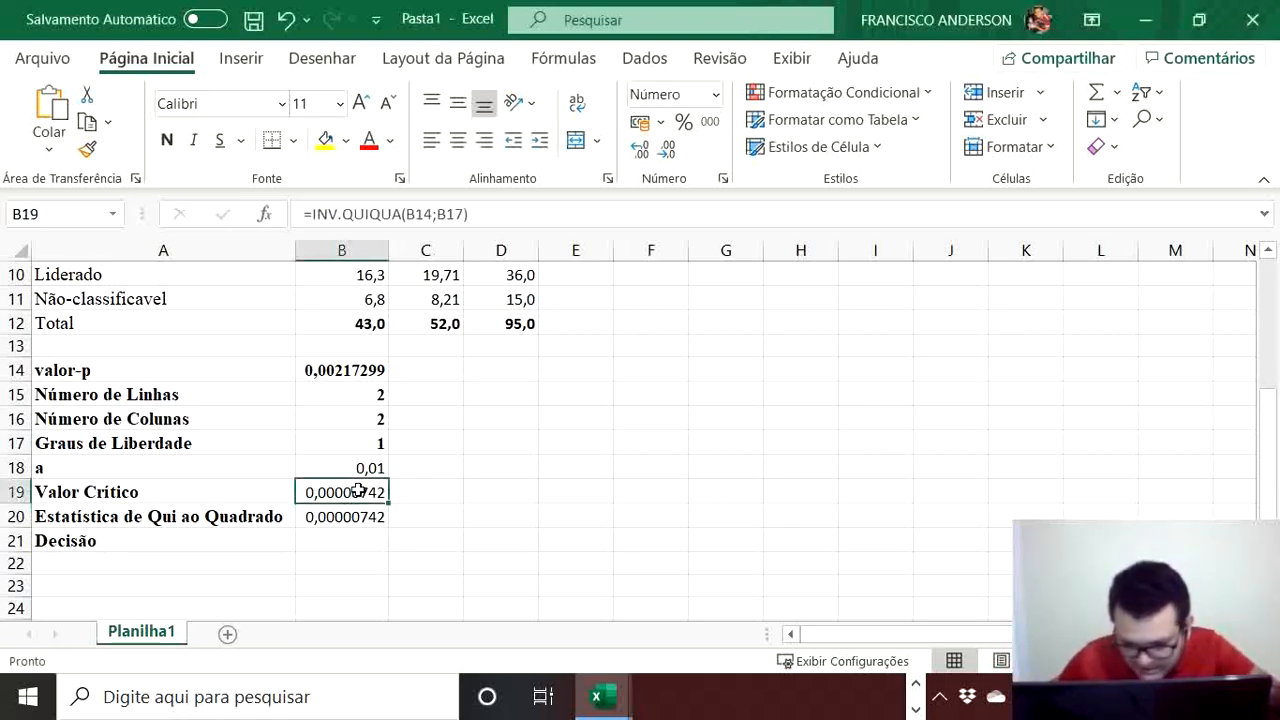
double_click(375, 495)
click(426, 492)
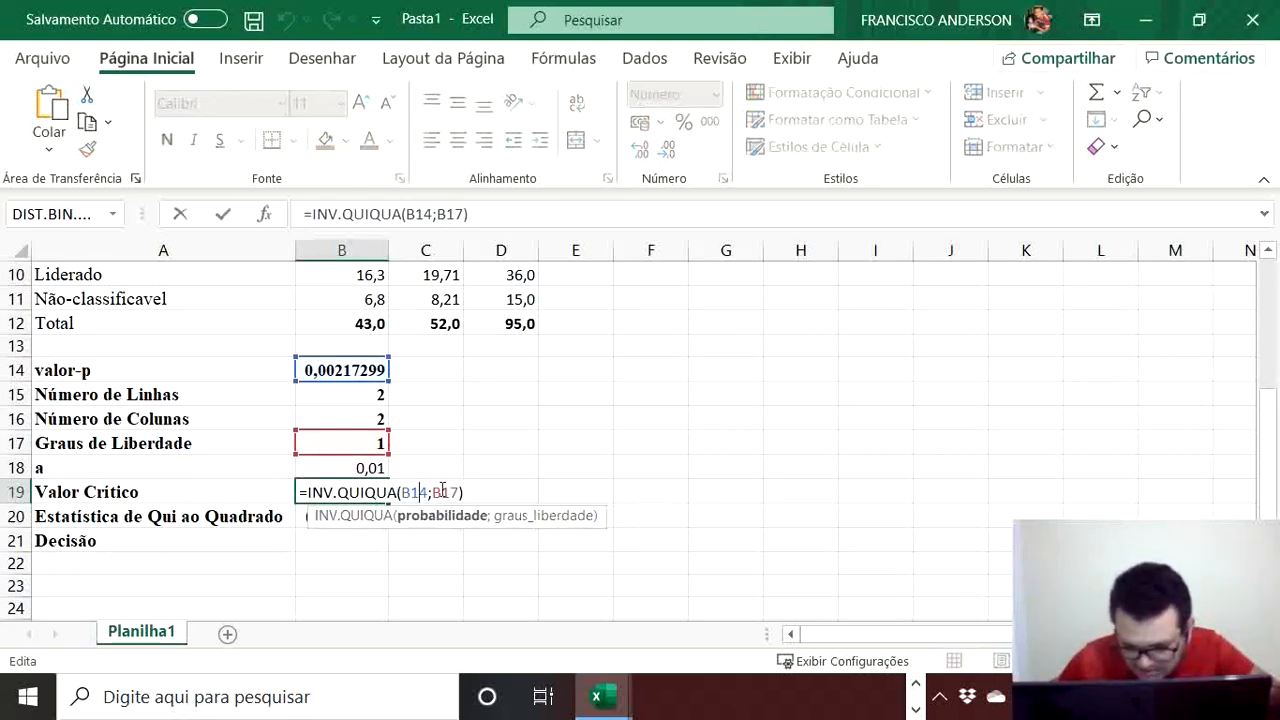
key(BackSpace)
text(8)
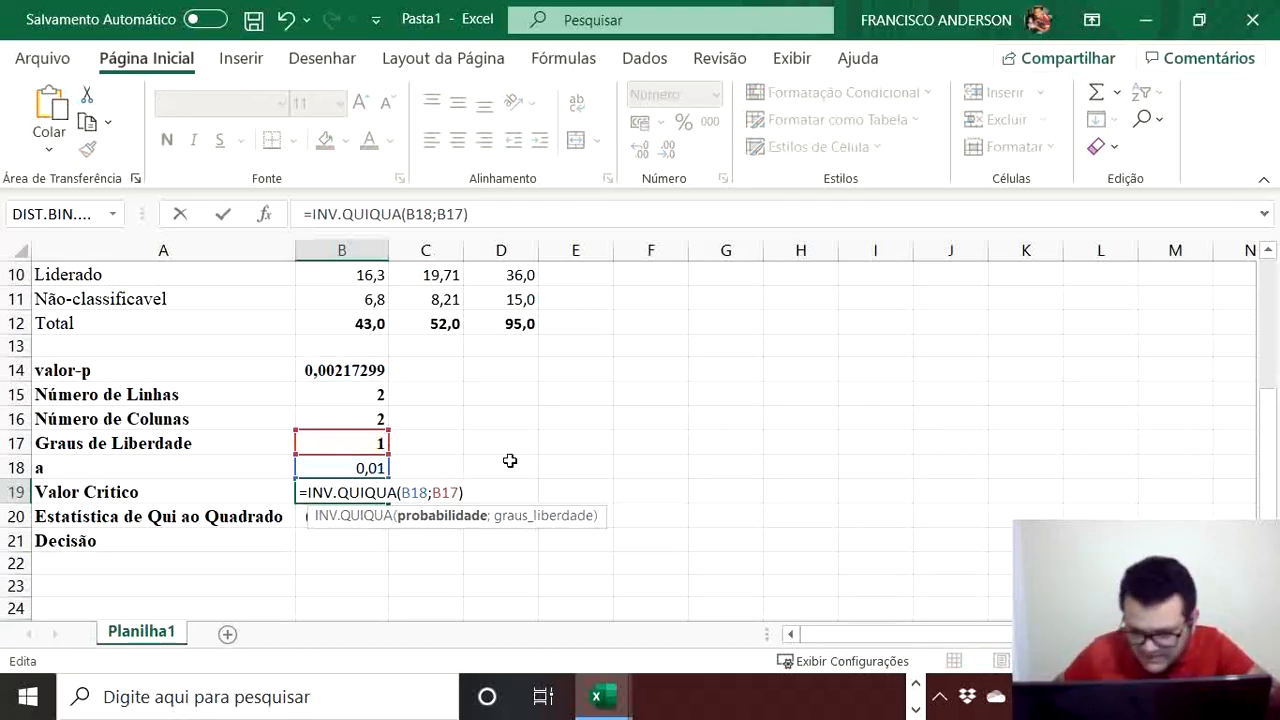
key(Return)
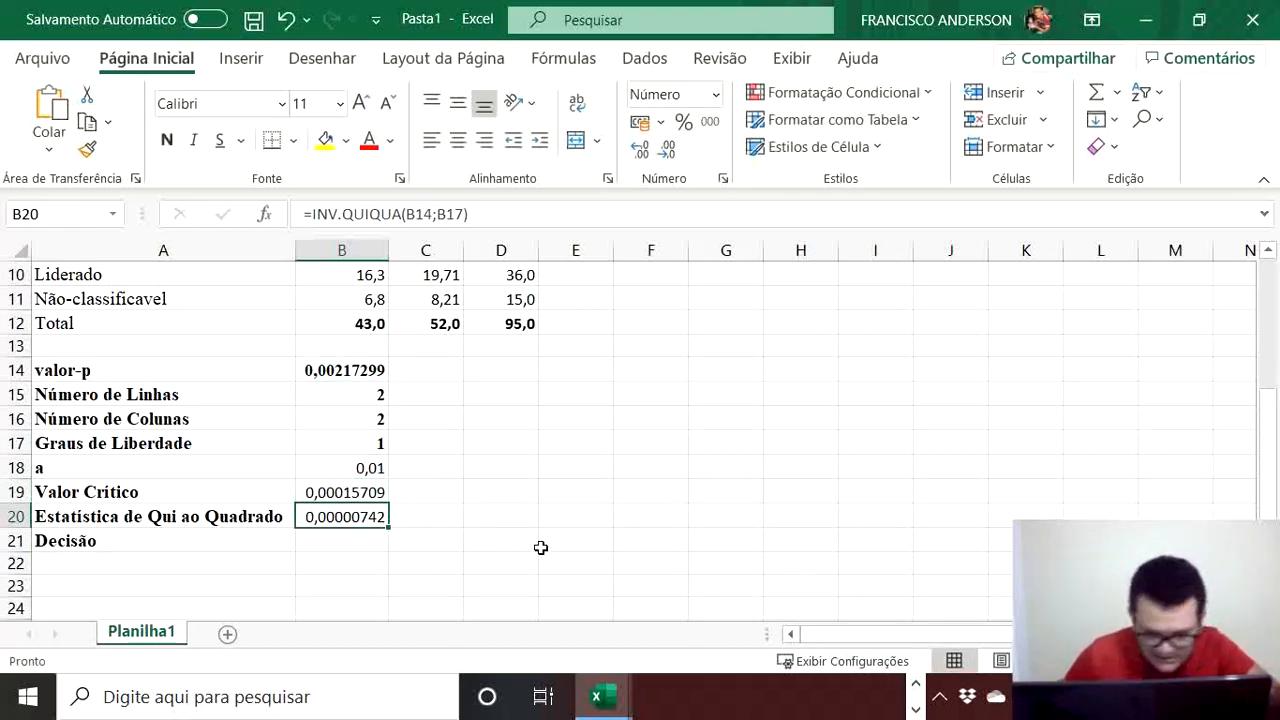
Step: Review the "Valor Crítico" formula in B19 and the observed and expected frequency tables above it
click(341, 490)
double_click(341, 490)
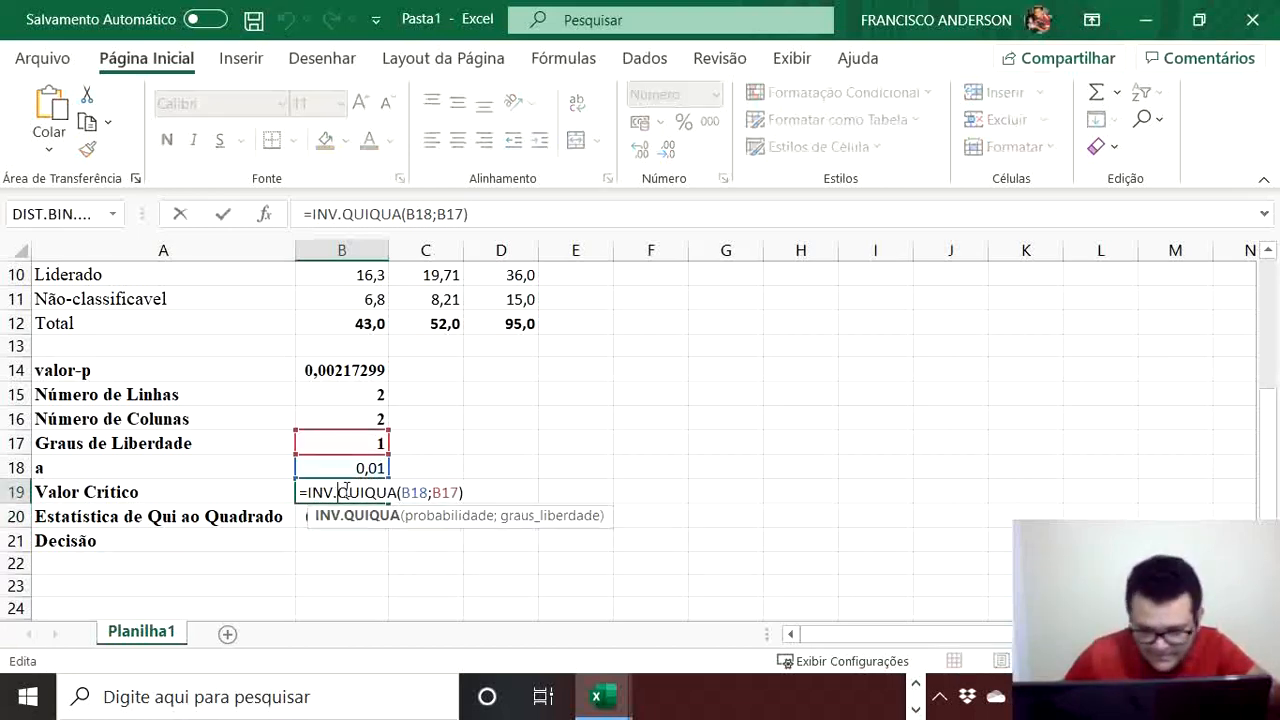
scroll(442, 427, up, 2)
scroll(442, 427, up, 1)
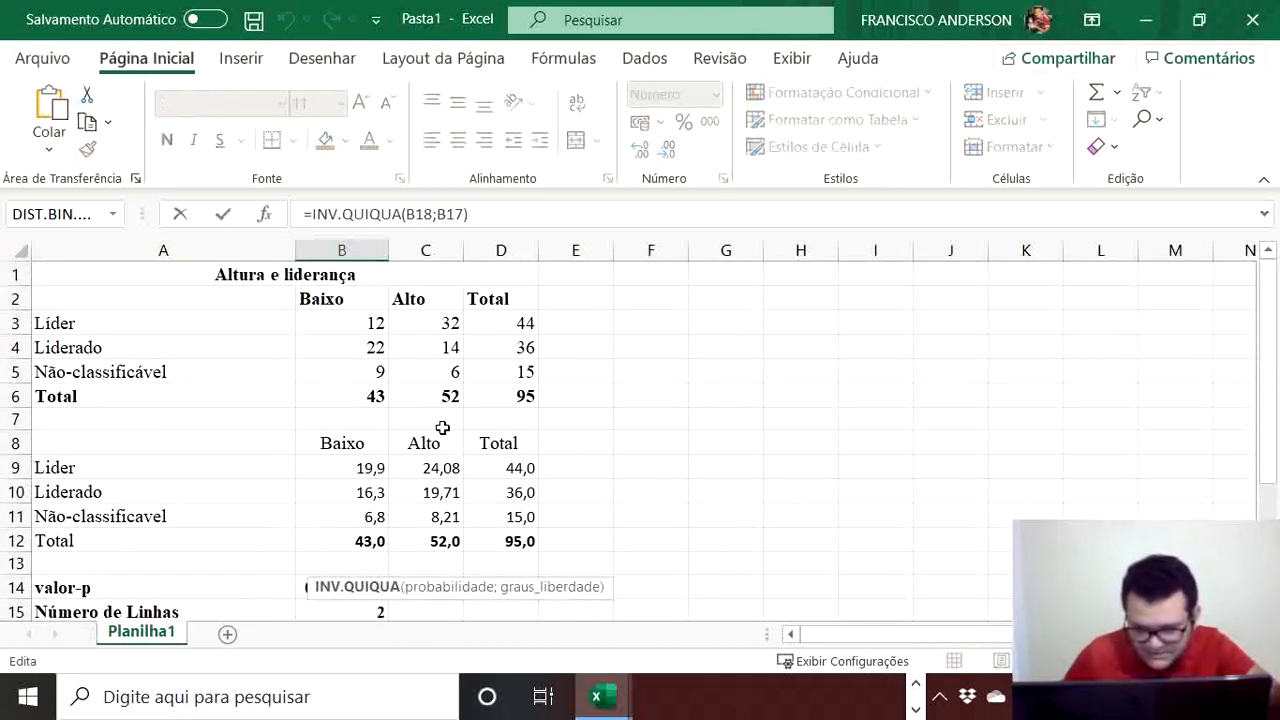
scroll(440, 425, down, 2)
key(Return)
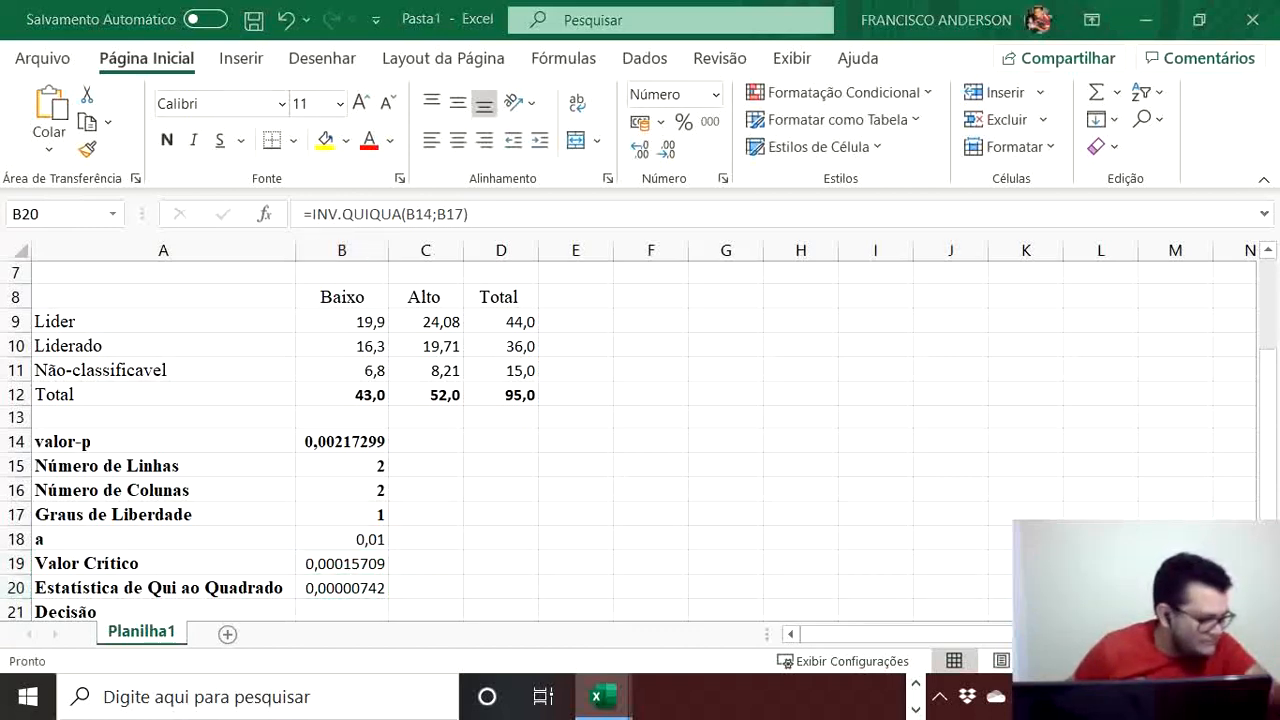
key(F2)
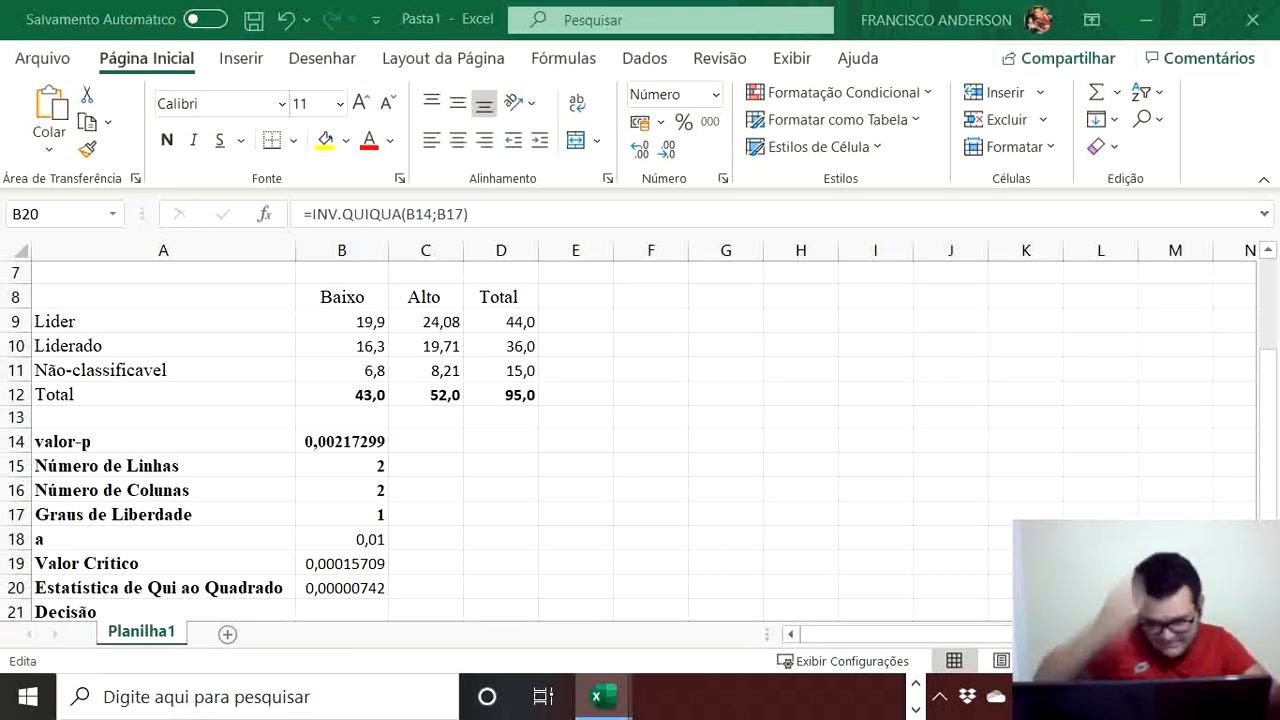
key(Escape)
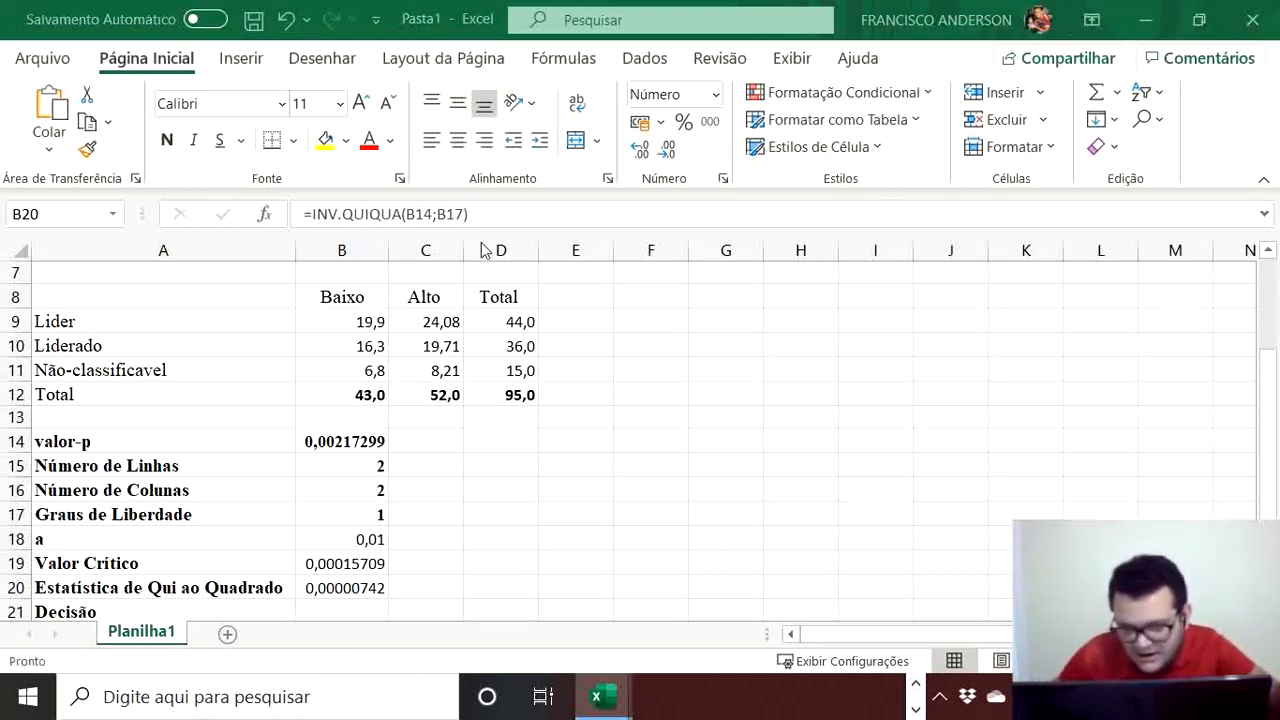
Step: Replace the function in the "Estatística de Qui ao Quadrado" cell B20 so that the formula reads =INV.QUI(B14;B17)
click(383, 213)
key(Left)
key(Left)
key(shift+Right)
key(shift+Right)
key(shift+Right)
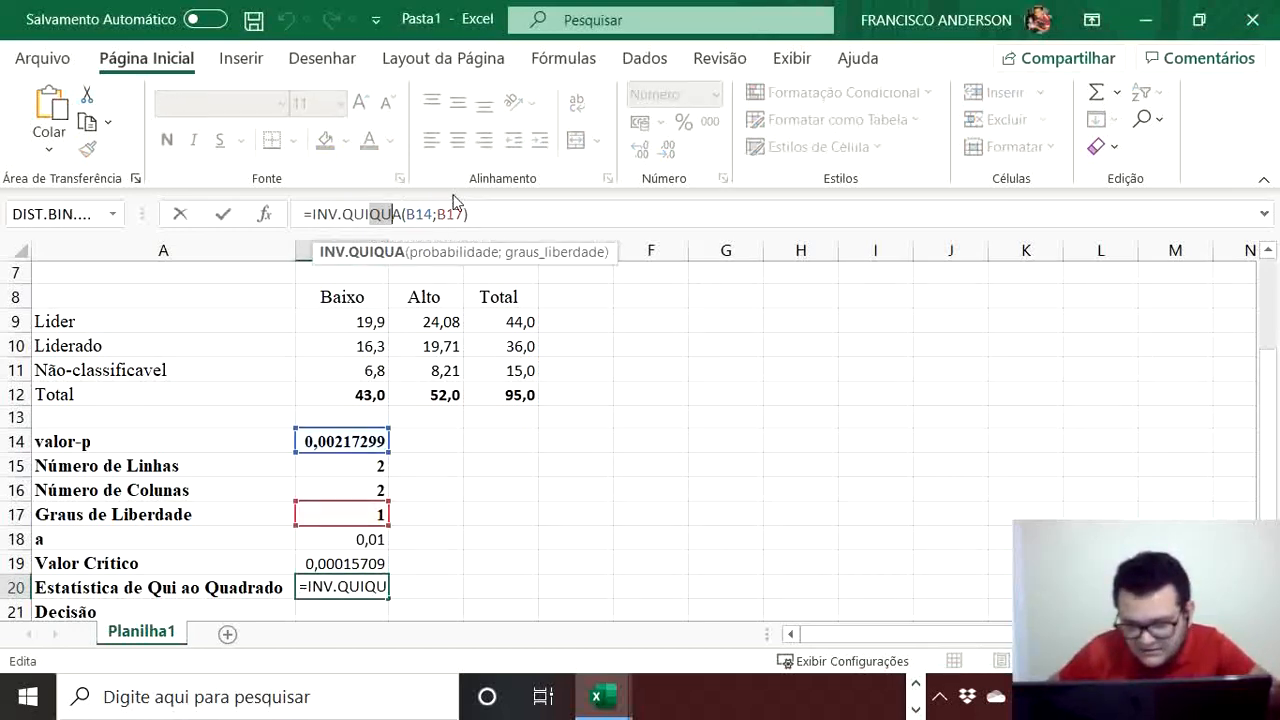
key(BackSpace)
key(Return)
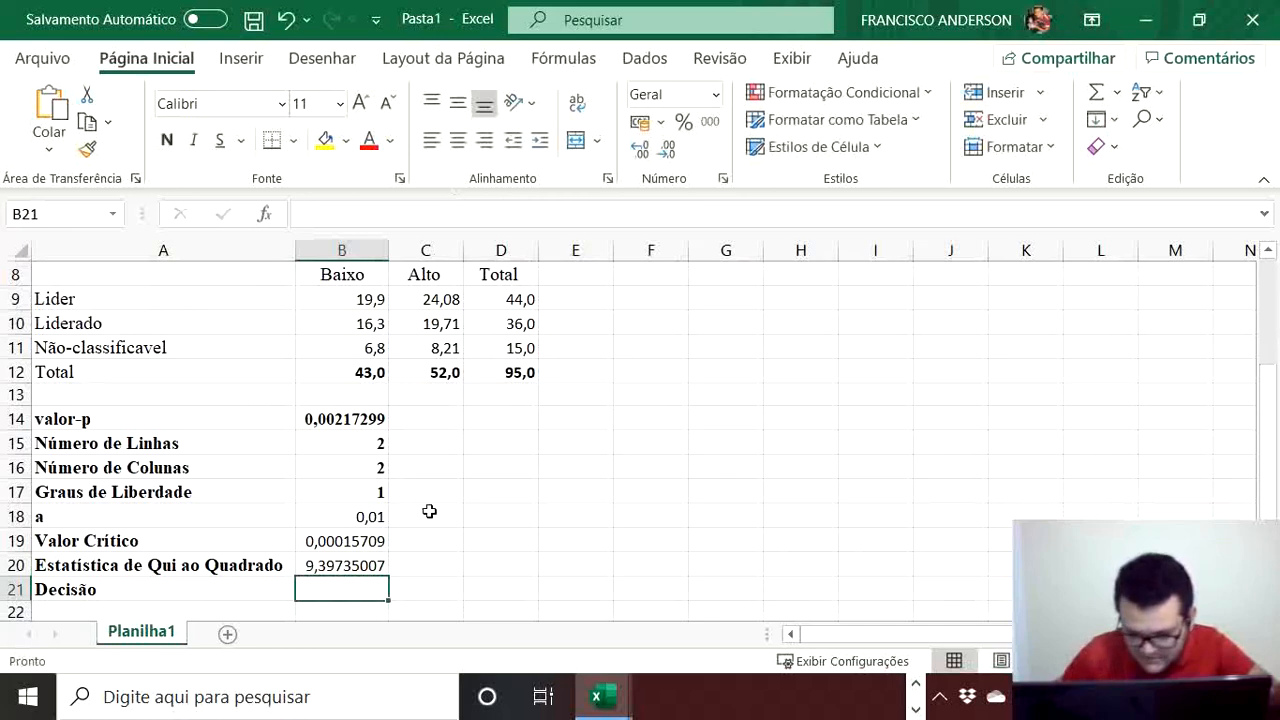
Step: Replace the function in the "Valor Crítico" cell B19 so that the formula reads =INV.QUI(B18;B17)
click(354, 549)
key(Down)
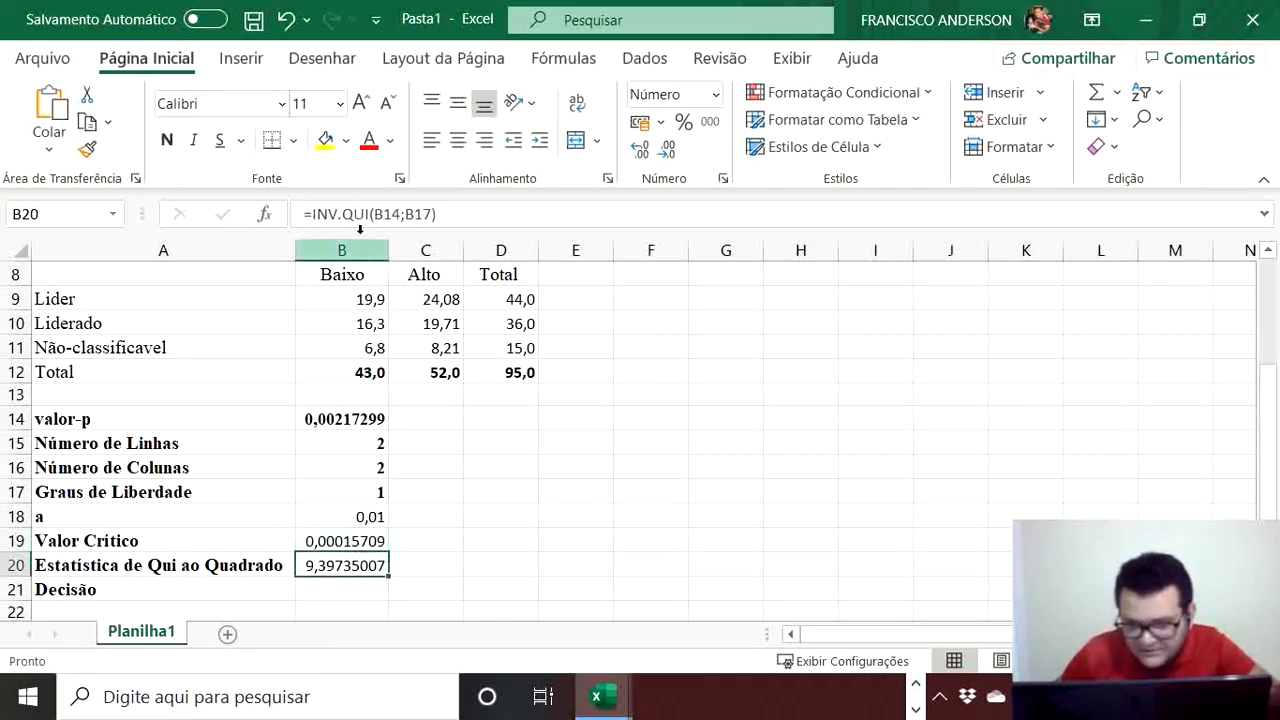
double_click(343, 540)
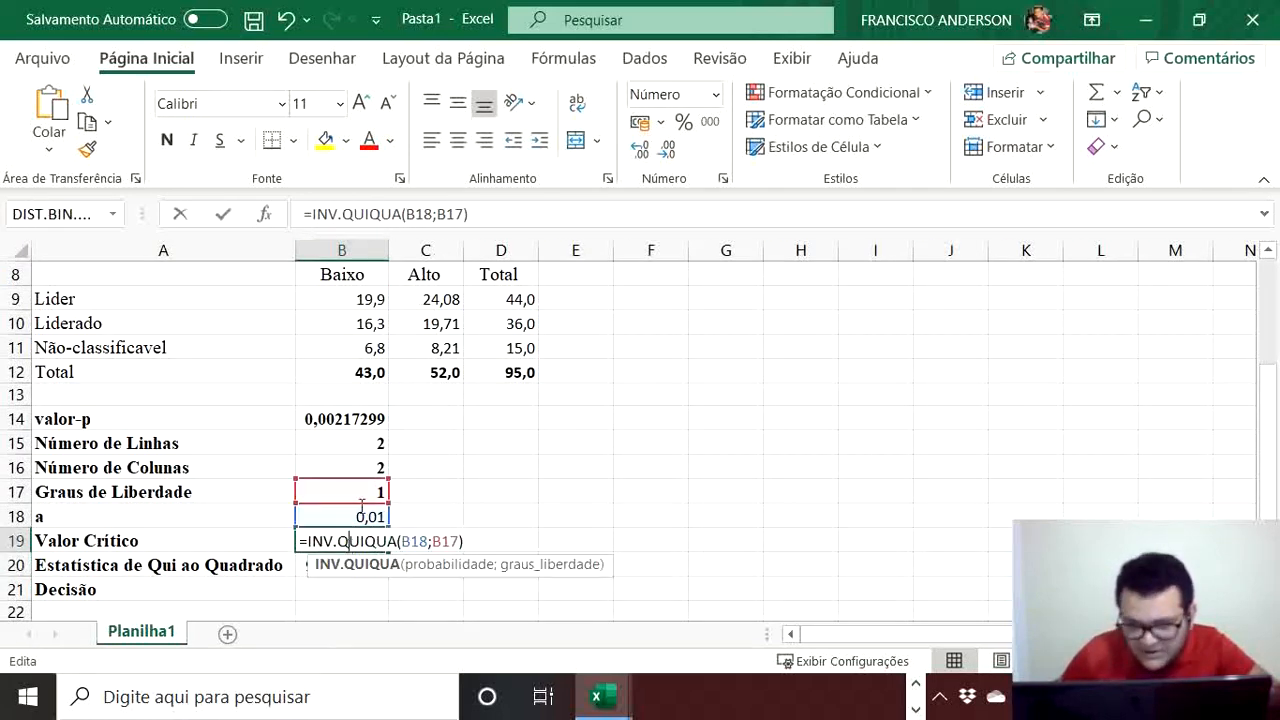
click(373, 214)
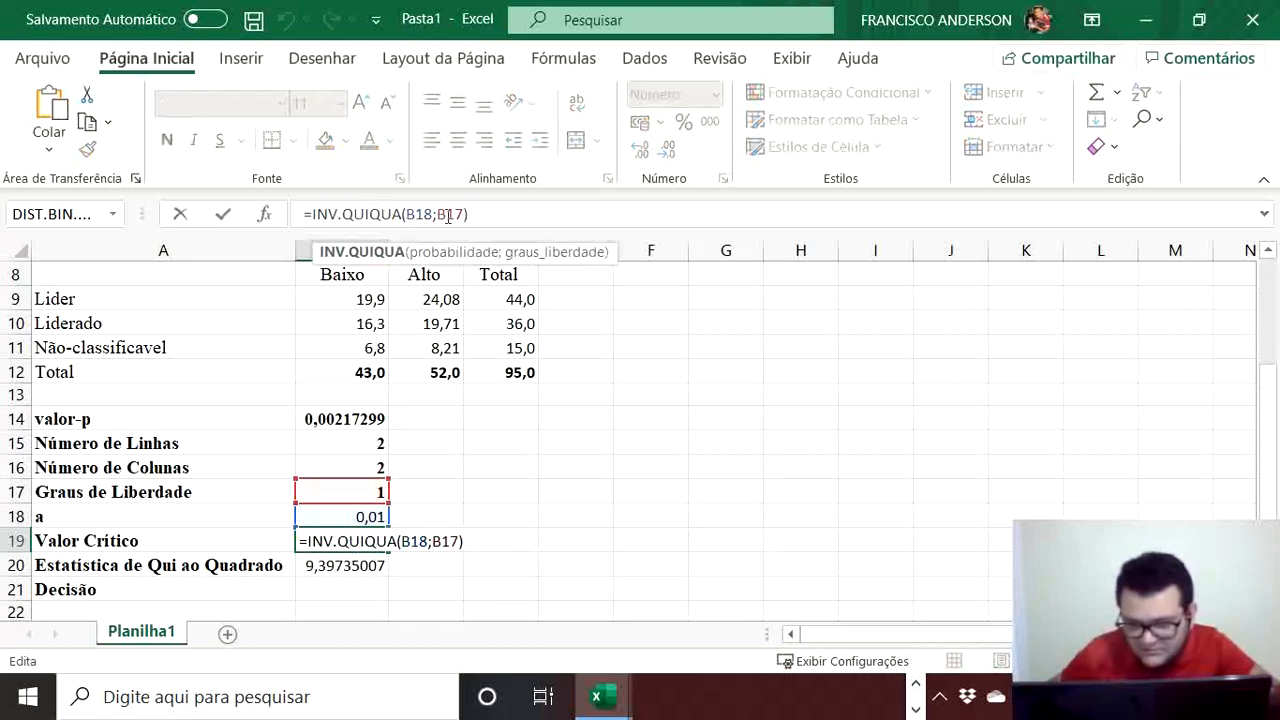
key(shift+Right)
key(shift+Right)
key(shift+Right)
key(Delete)
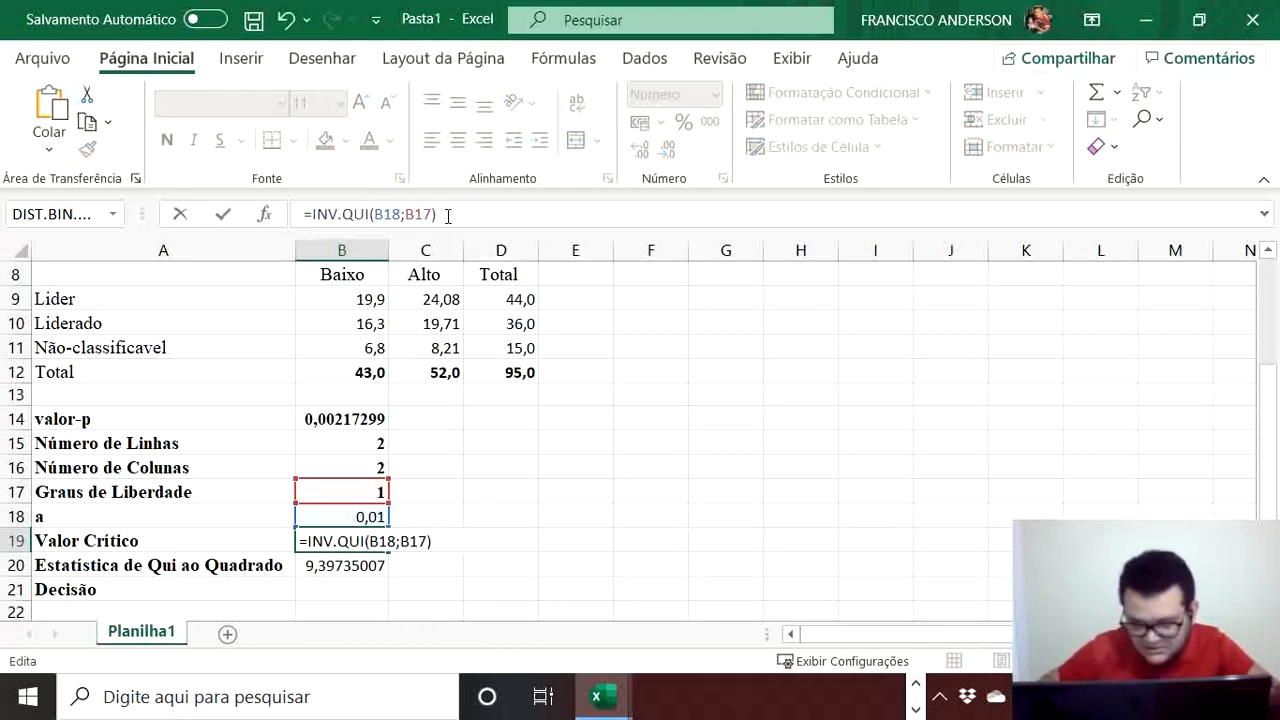
key(Return)
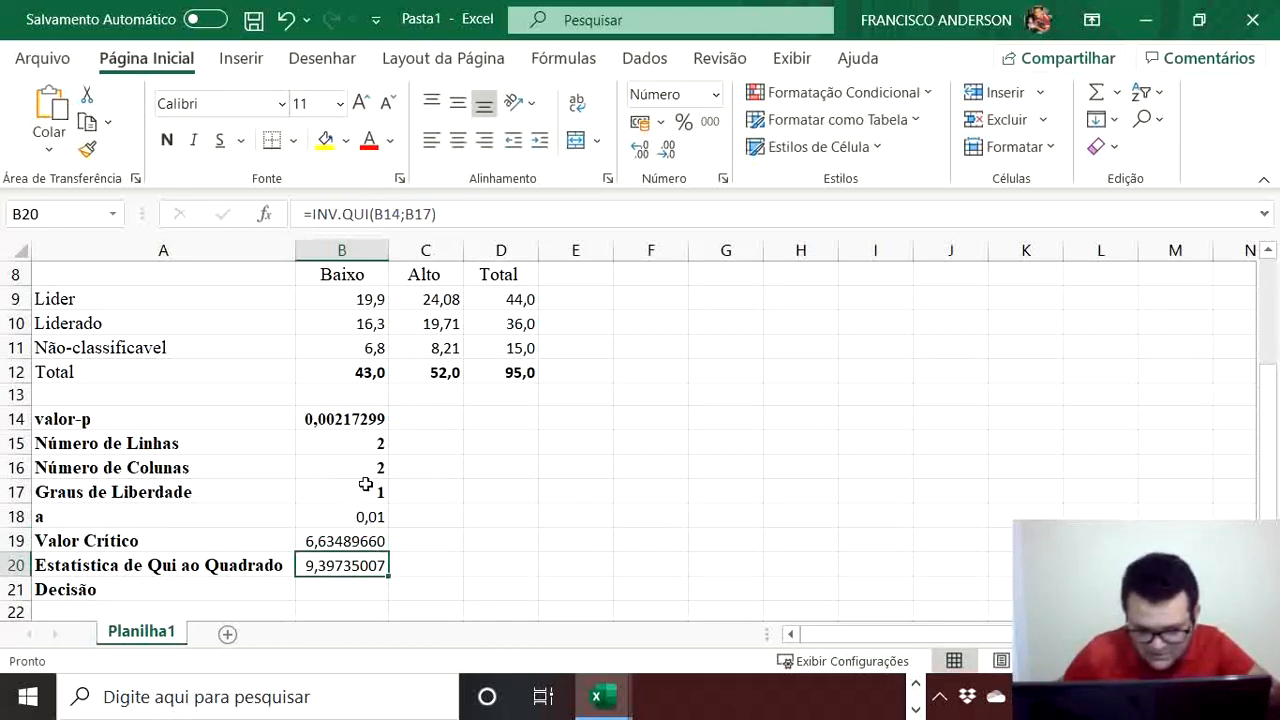
scroll(339, 514, down, 1)
click(356, 513)
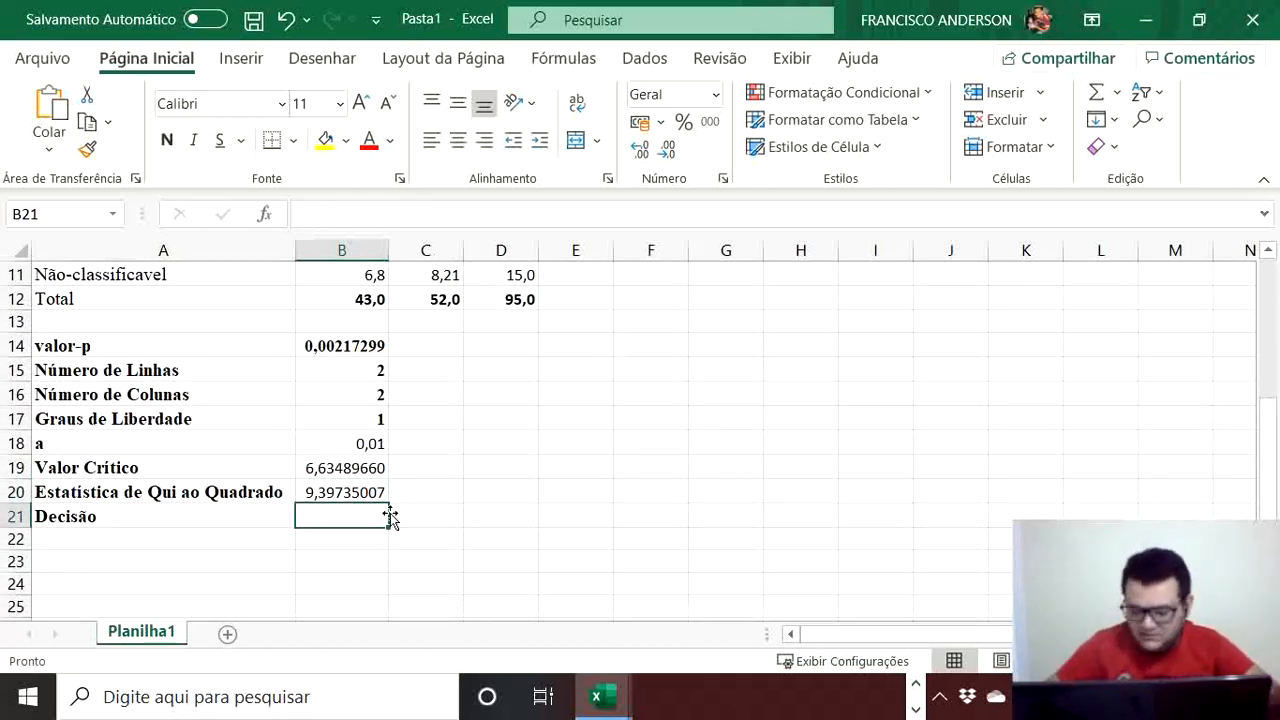
text(=)
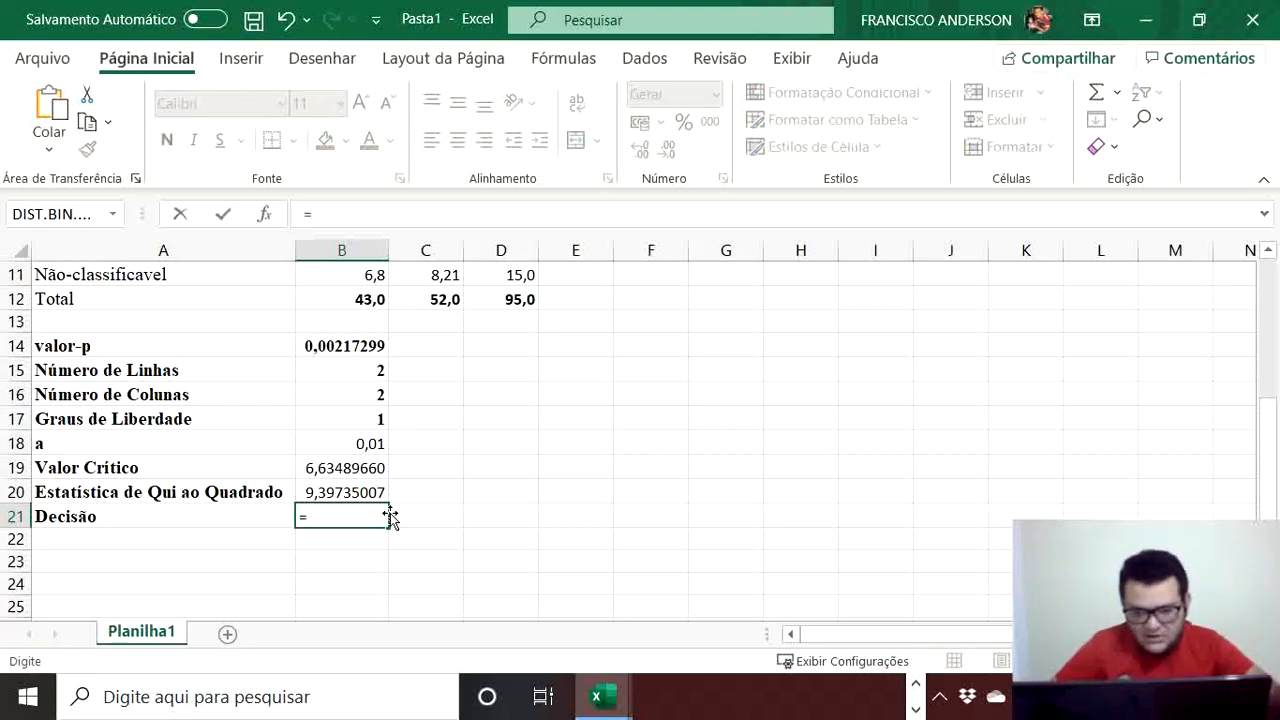
key(BackSpace)
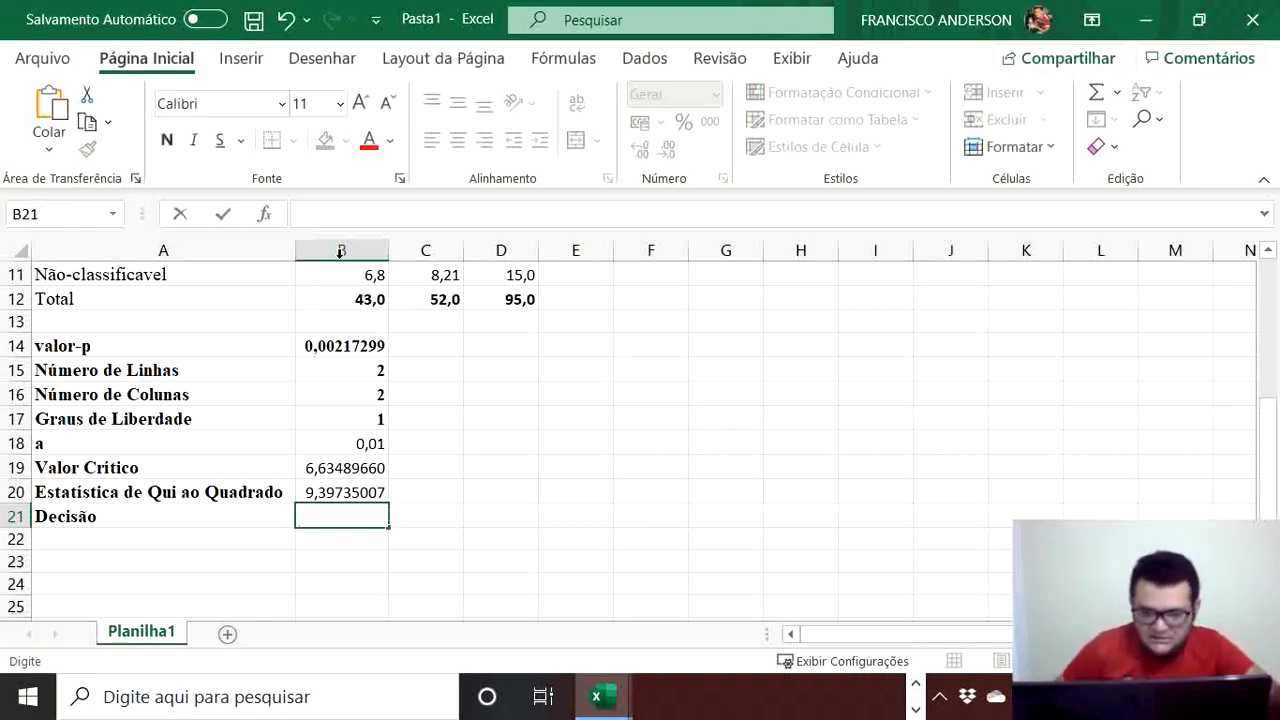
key(Escape)
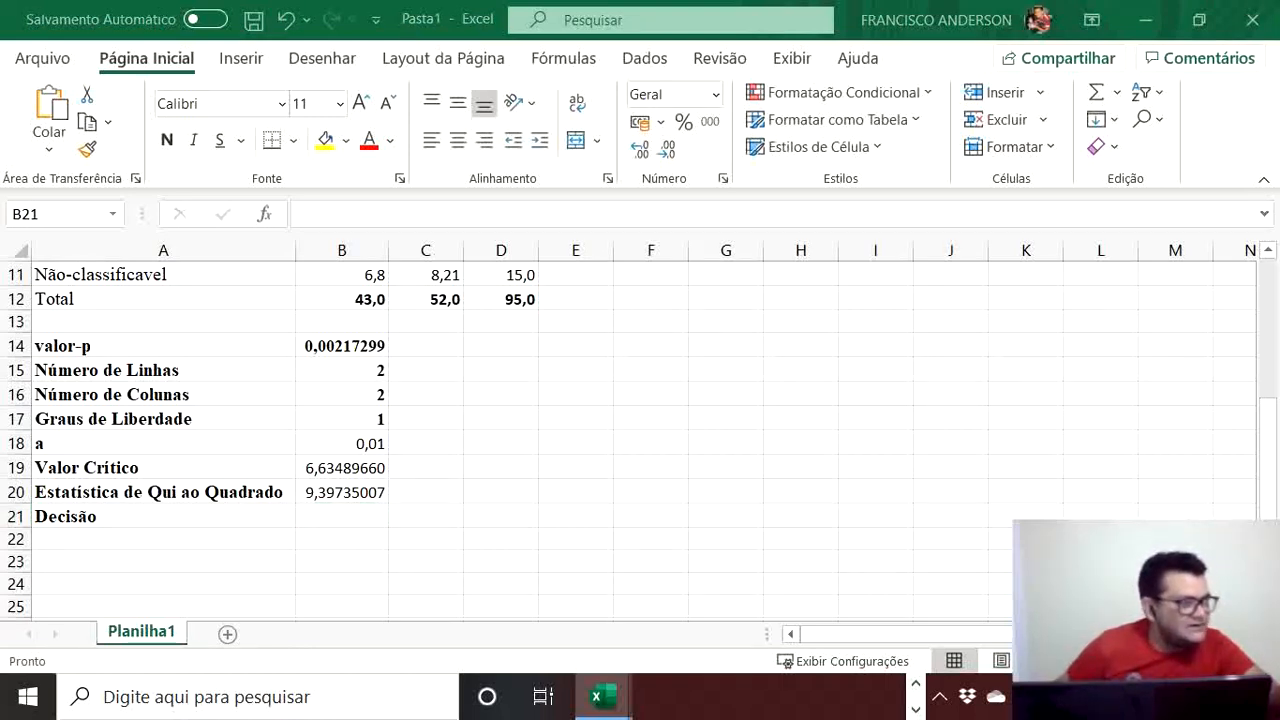
key(F2)
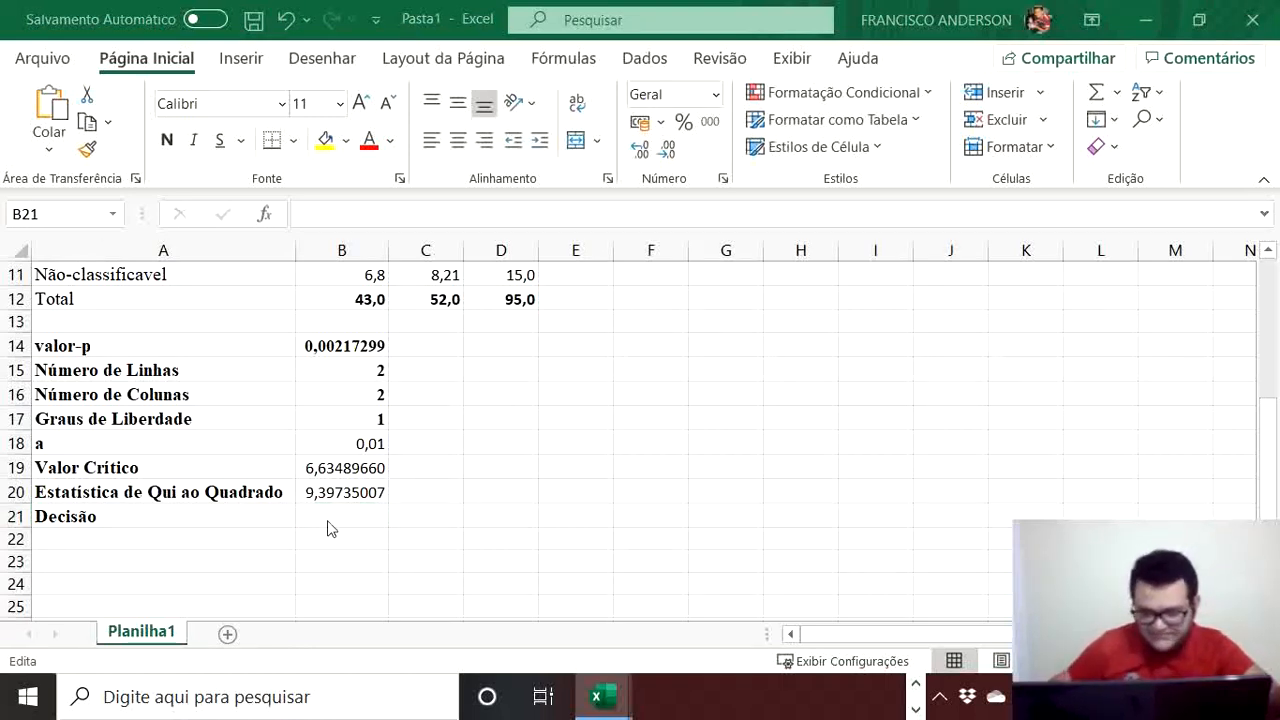
key(Escape)
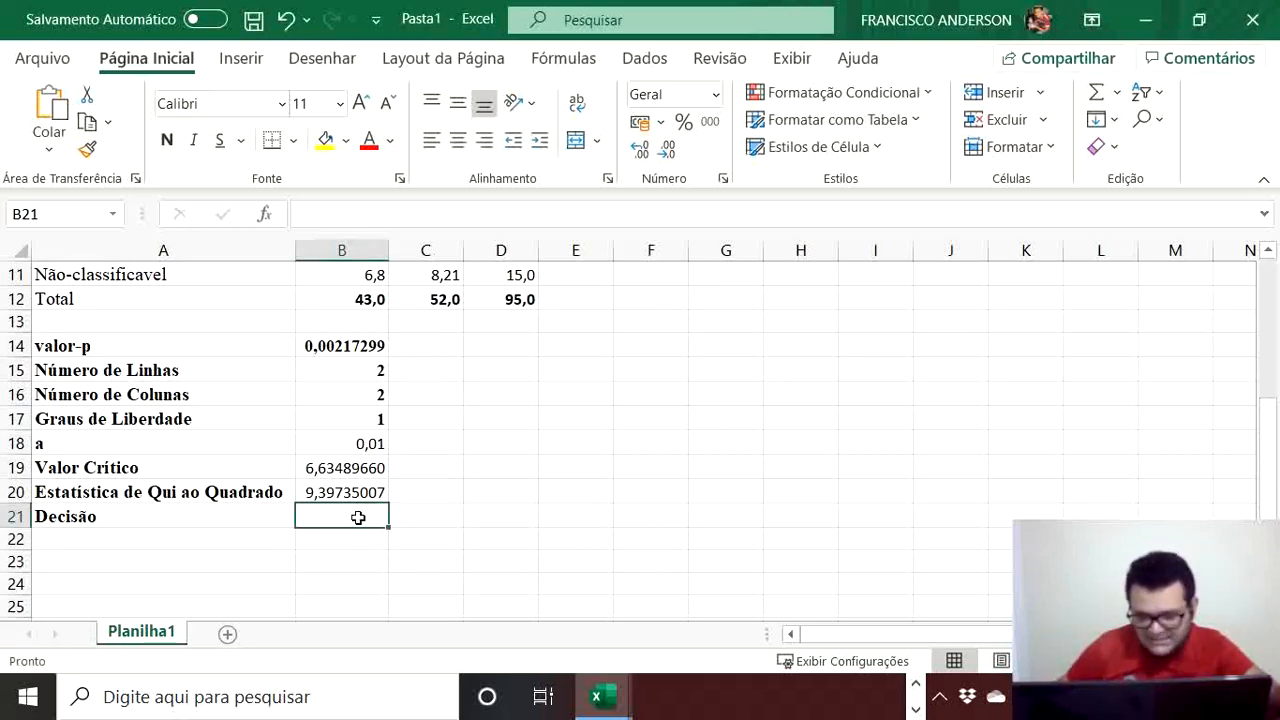
Step: Enter =SE(B14<B18;"Rejeitar";"Não rejeitar") in the "Decisão" cell B21 and centre it horizontally
double_click(358, 517)
text(=SE(B14<B18;"Rejeitar";"Não rejeitar"))
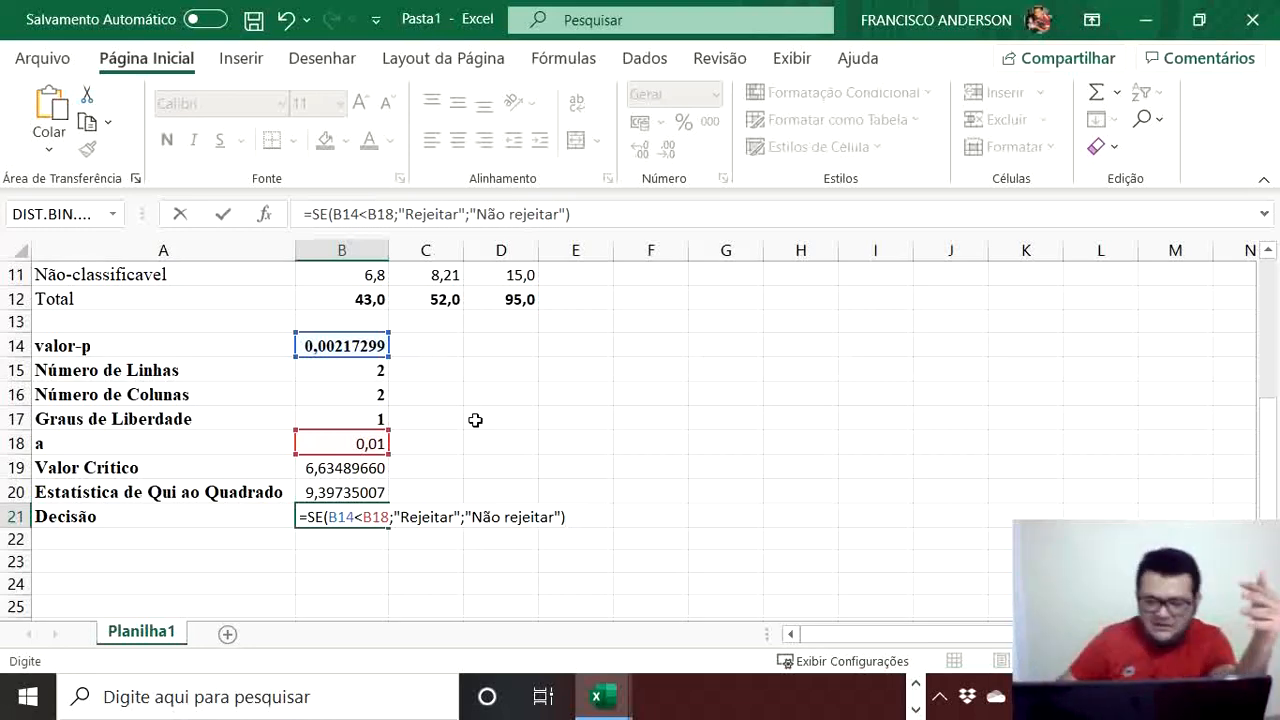
key(Return)
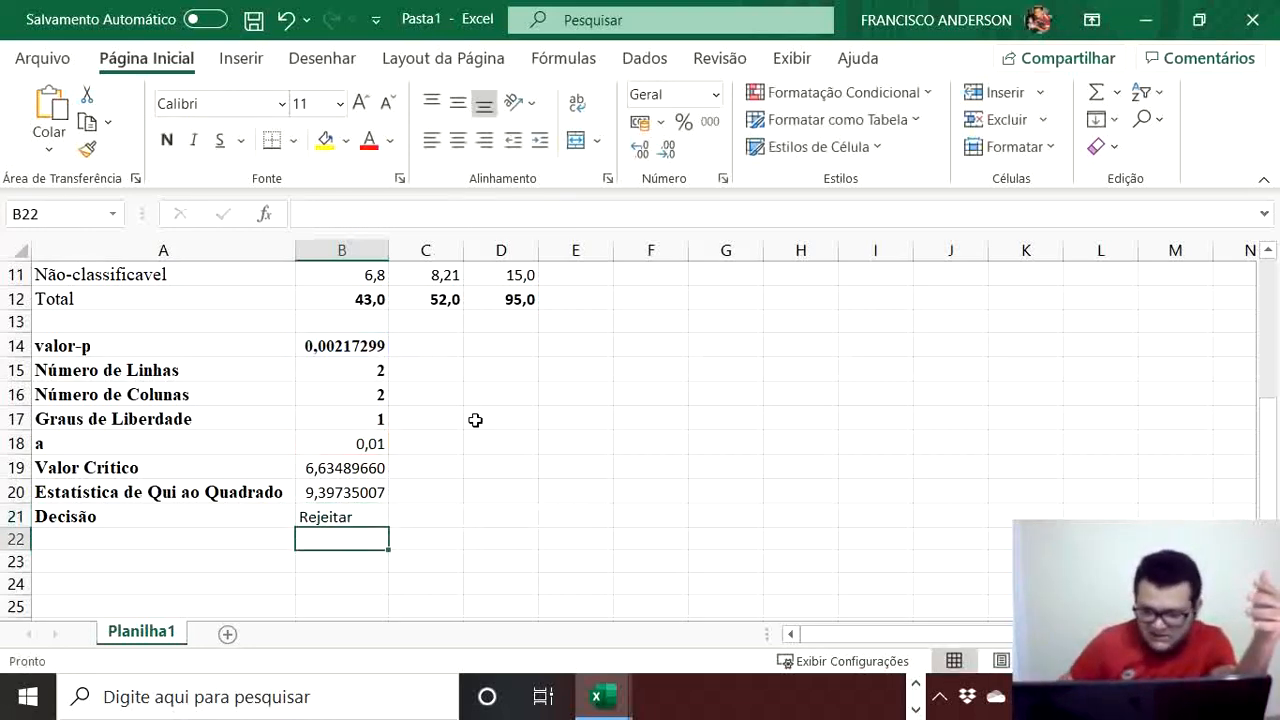
click(350, 518)
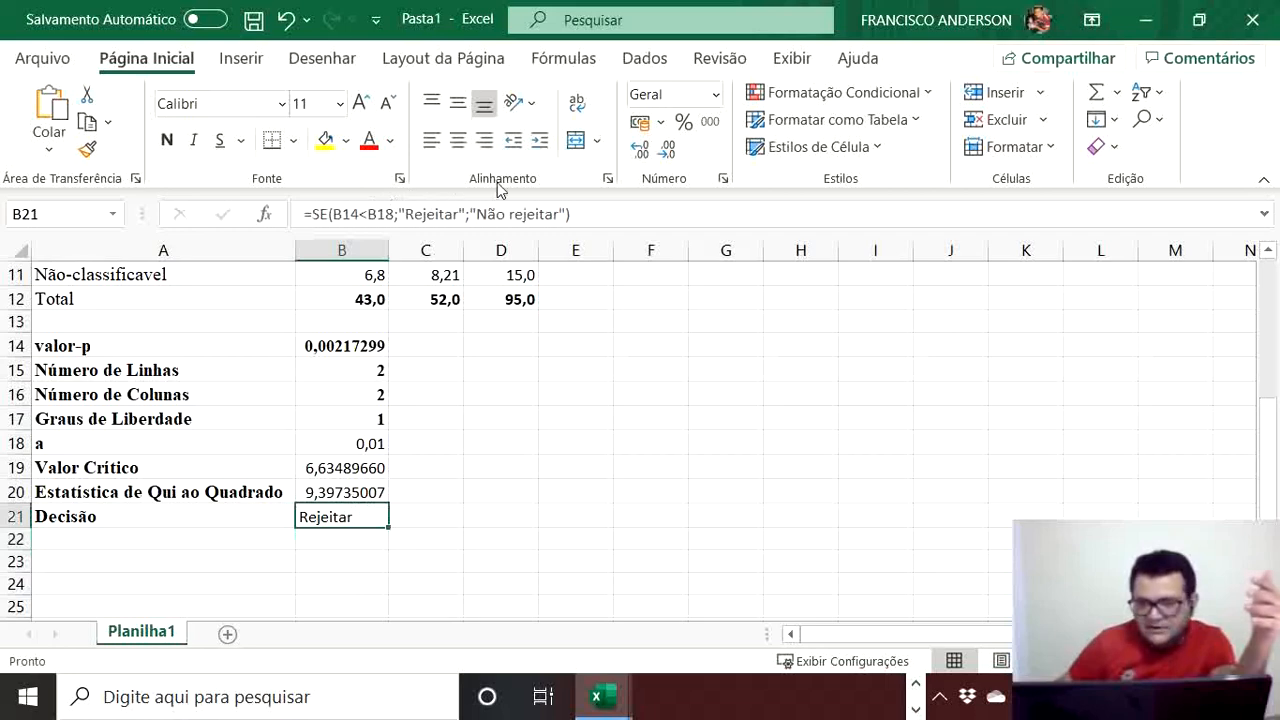
click(457, 140)
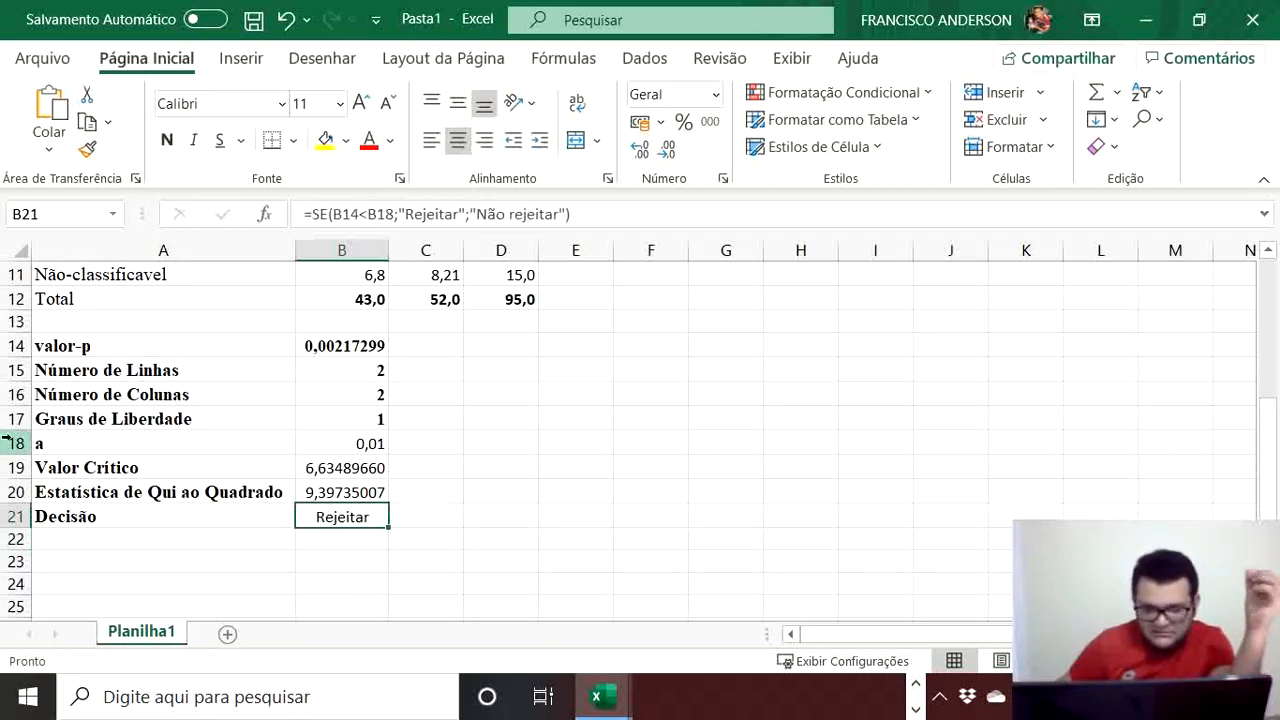
Step: Review the critical value, significance level and degrees of freedom in B19, B18 and B17
click(340, 470)
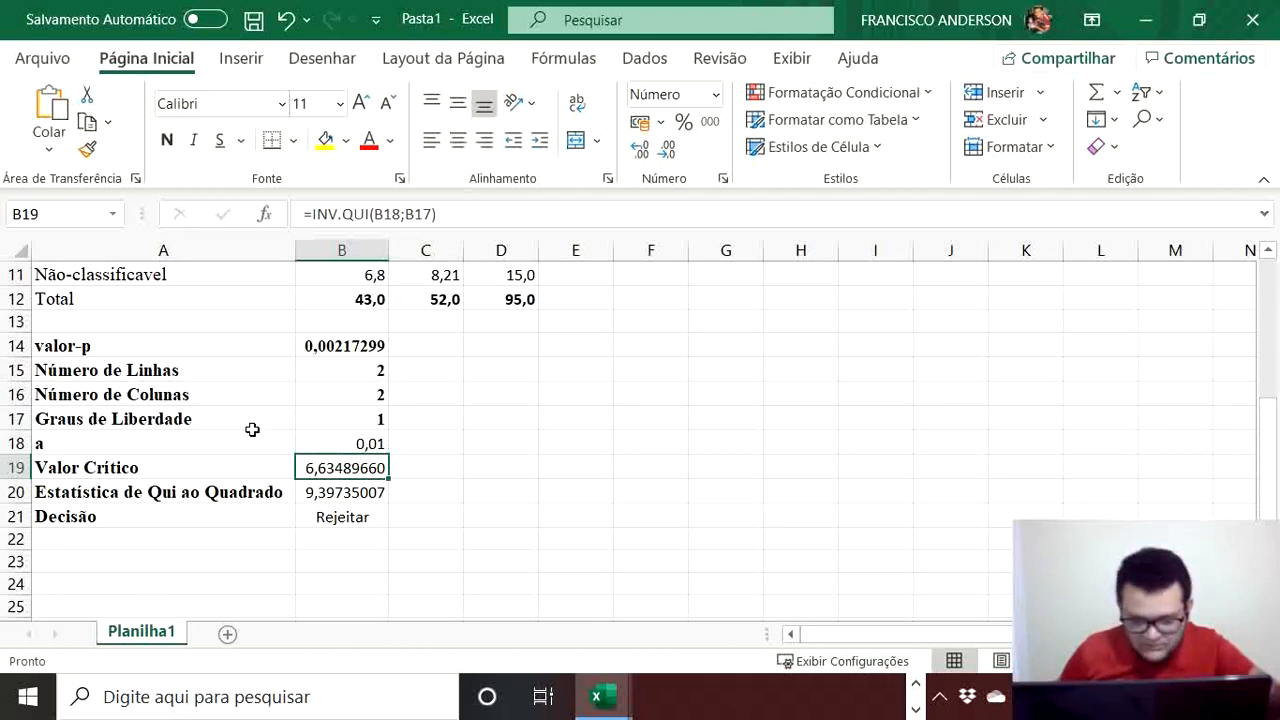
click(200, 440)
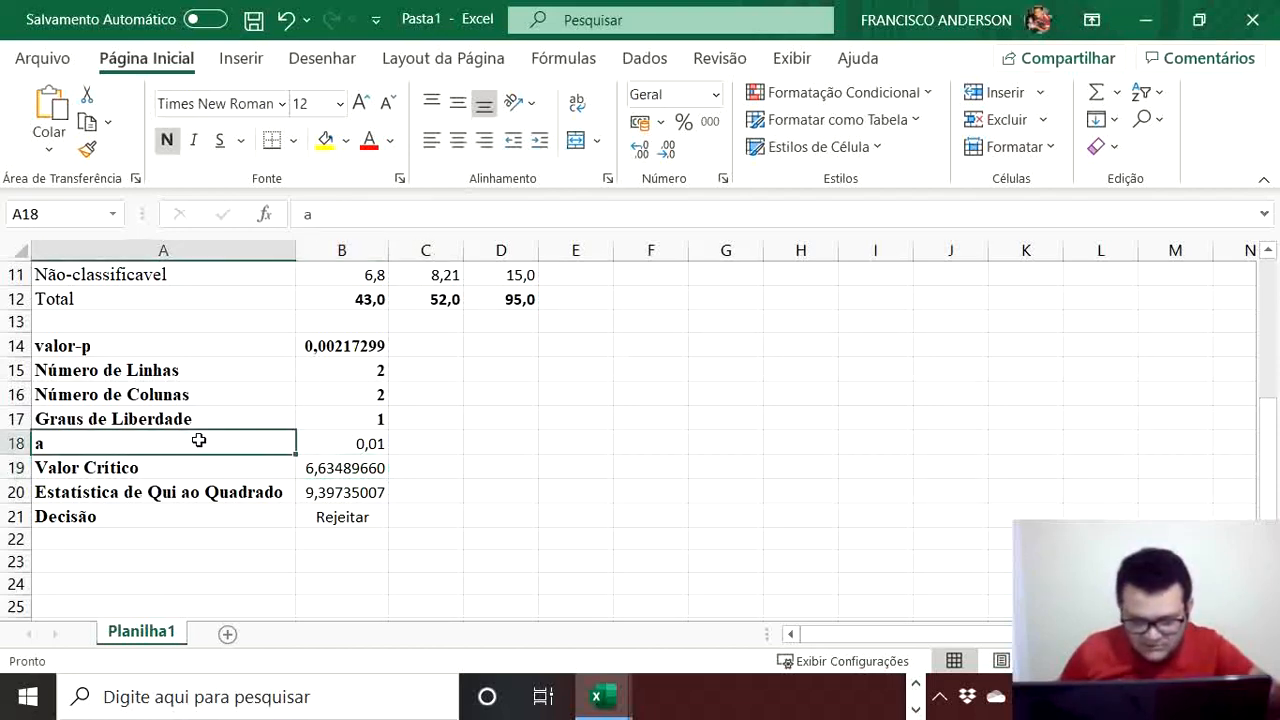
click(349, 445)
click(351, 418)
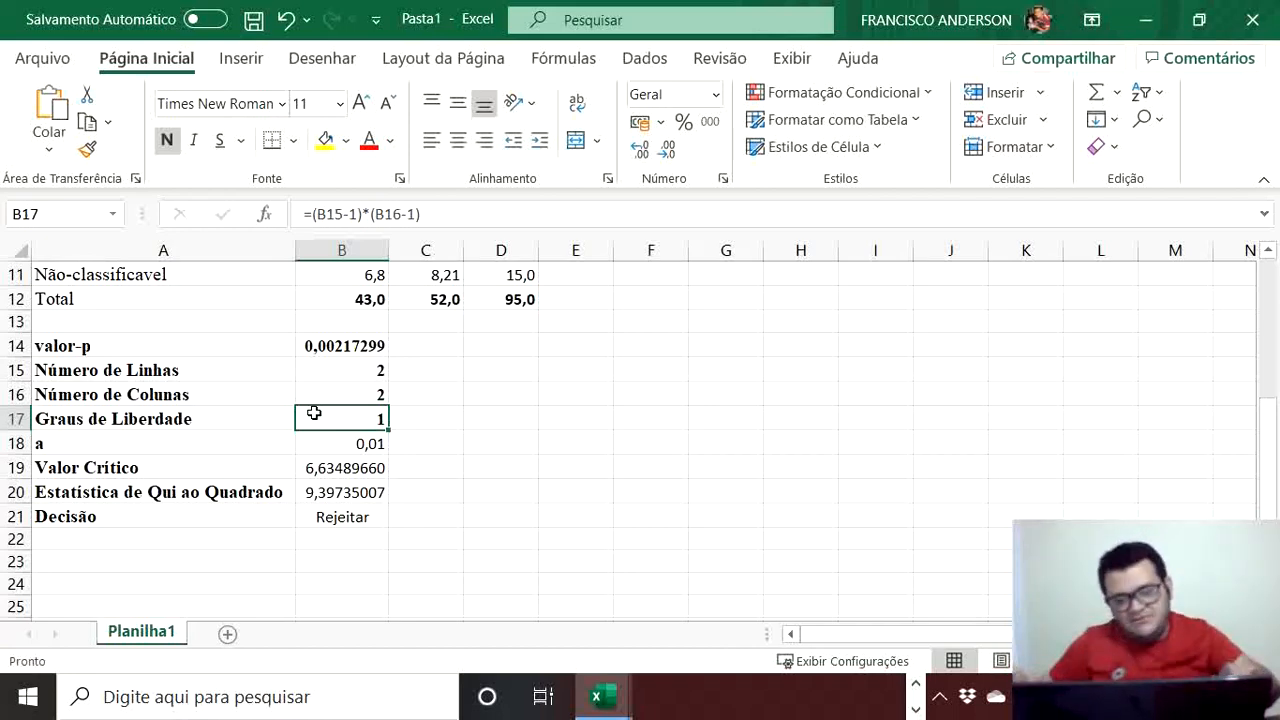
scroll(350, 382, up, 1)
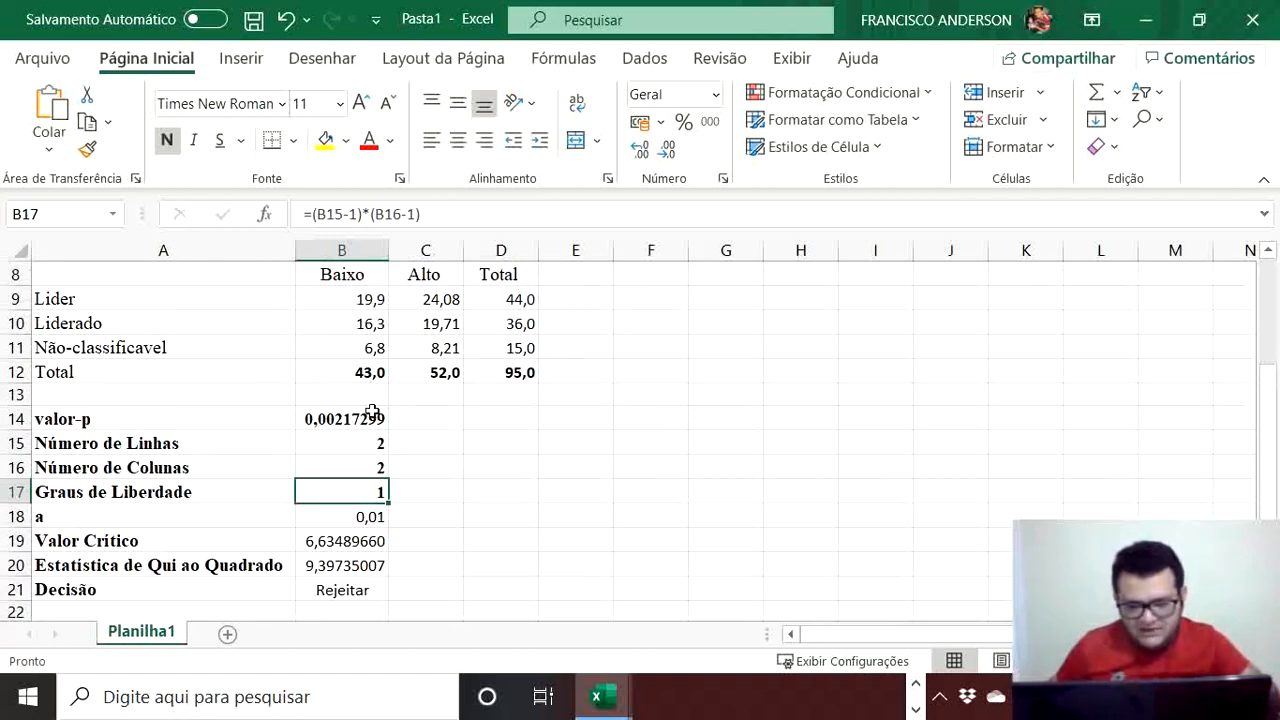
Step: Examine the p-value formula in B14 against the observed and expected height and leadership tables
click(375, 419)
scroll(380, 425, up, 3)
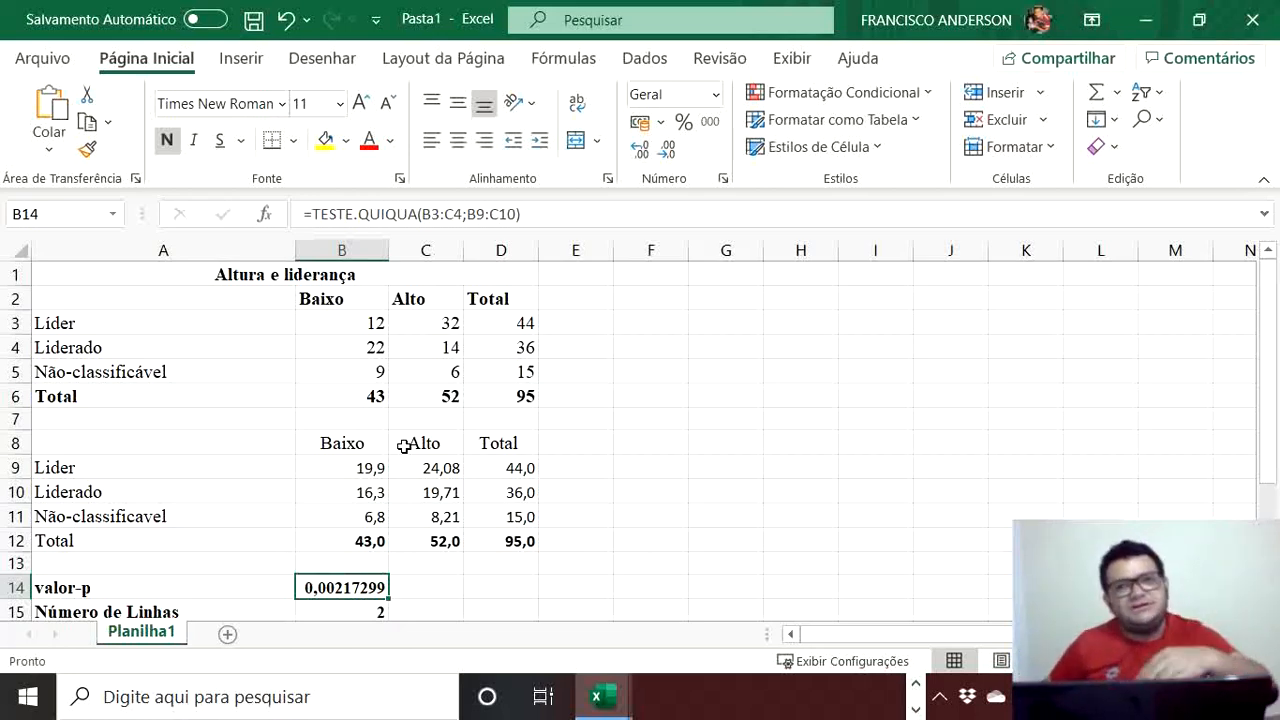
scroll(443, 366, down, 3)
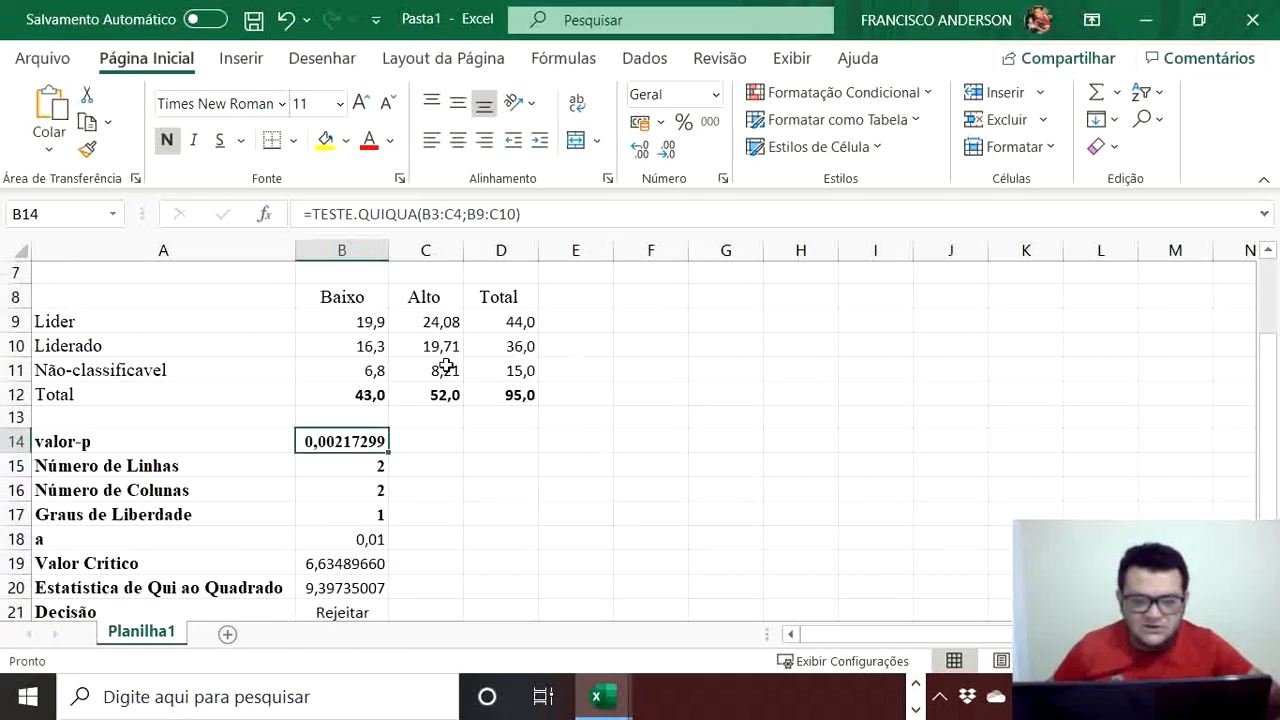
scroll(405, 392, up, 3)
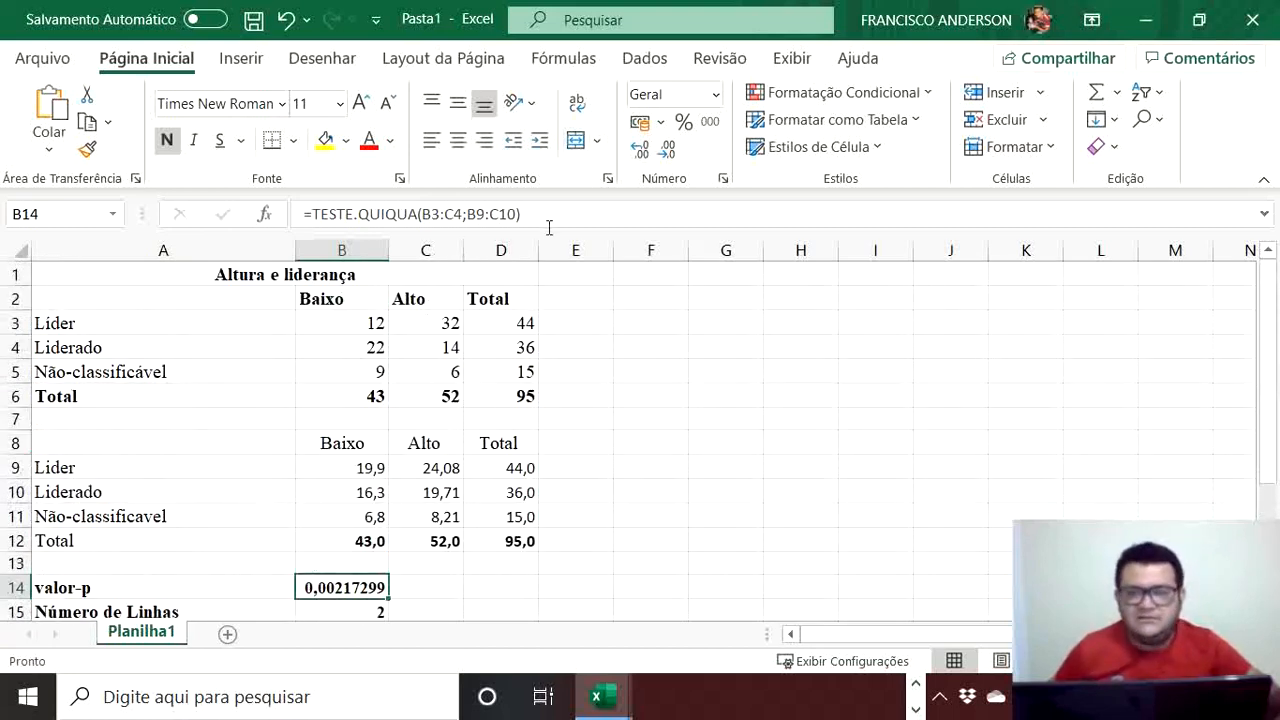
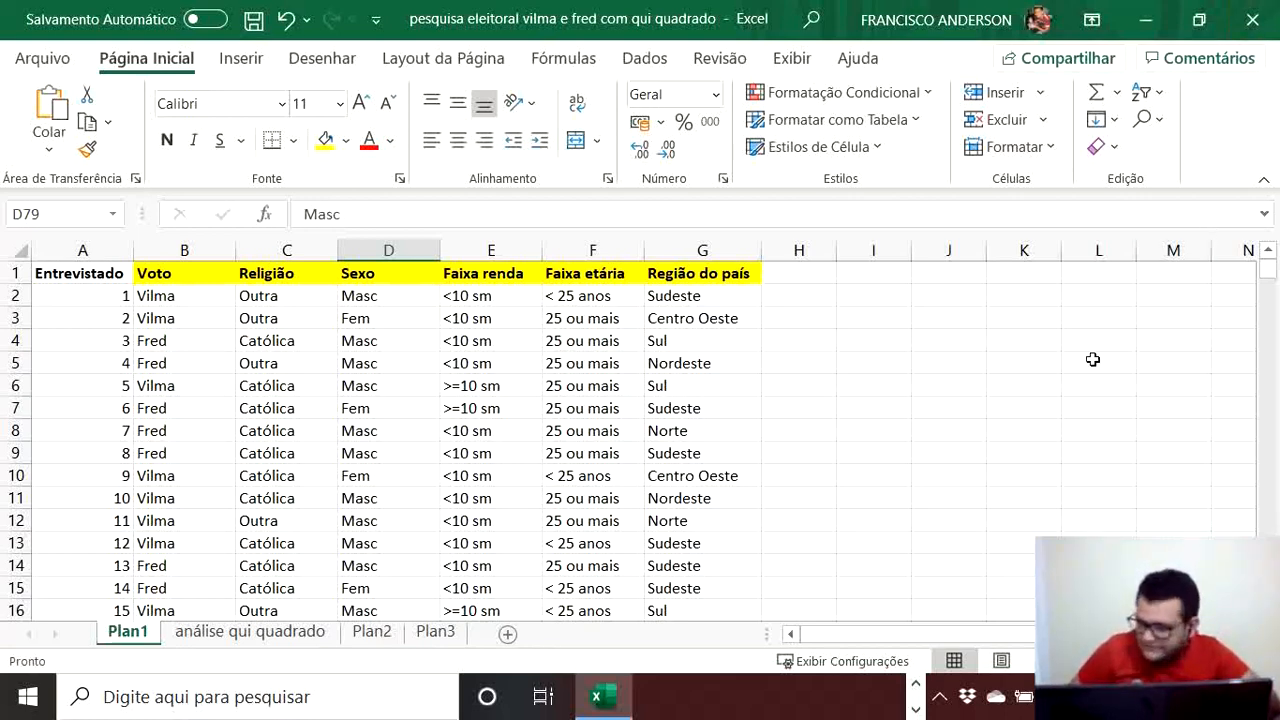
Step: Look over the religion and sex tables, charts and conclusions on the "análise qui quadrado" sheet, and return to the survey data on Plan1
click(250, 631)
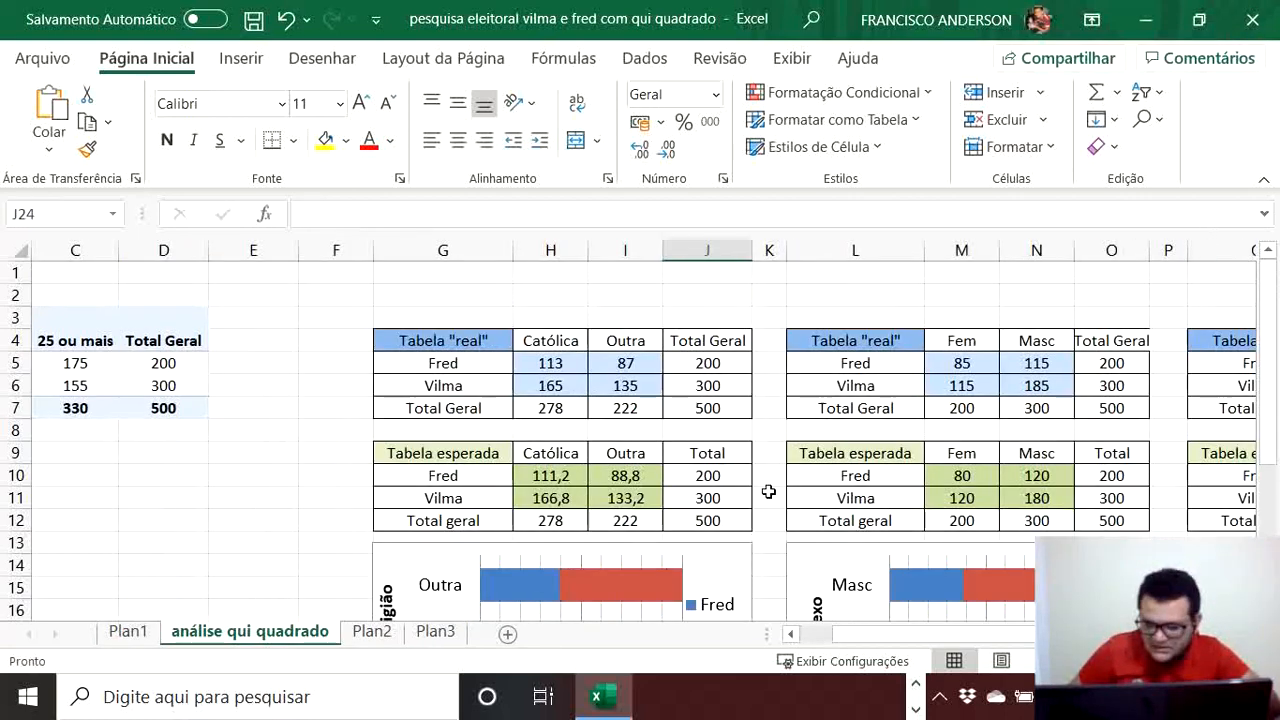
scroll(763, 491, down, 3)
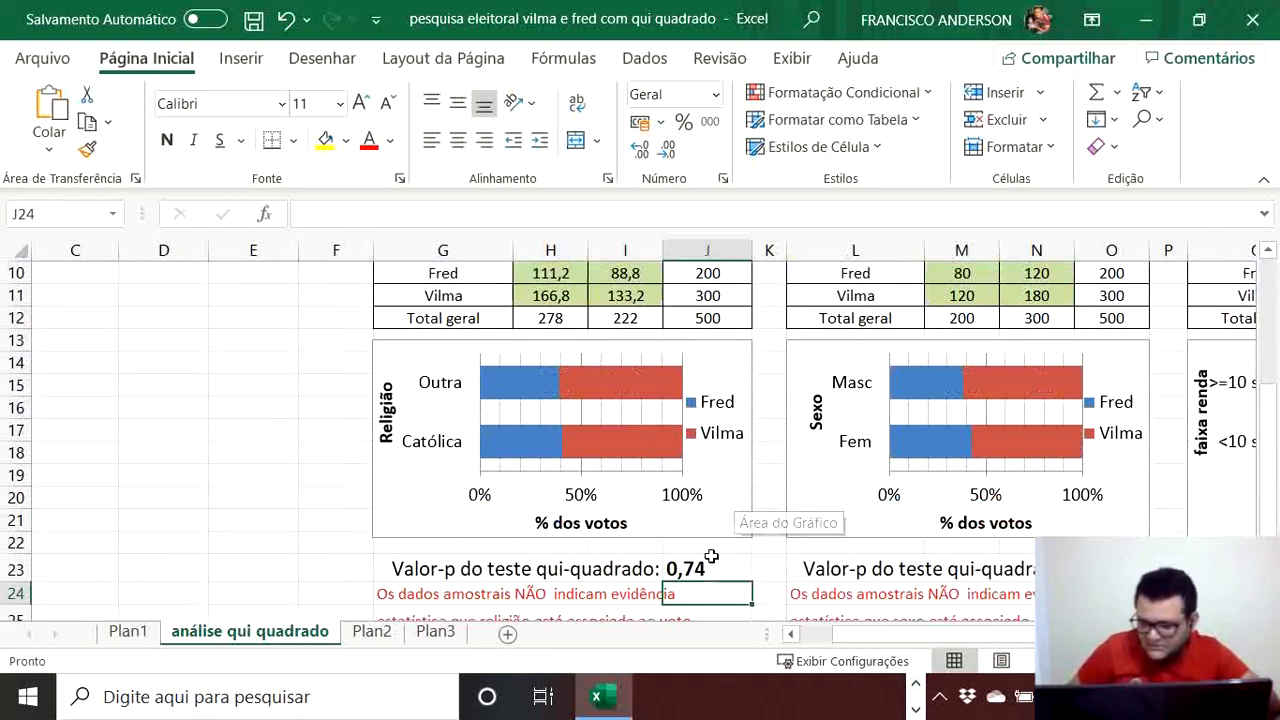
scroll(694, 566, down, 1)
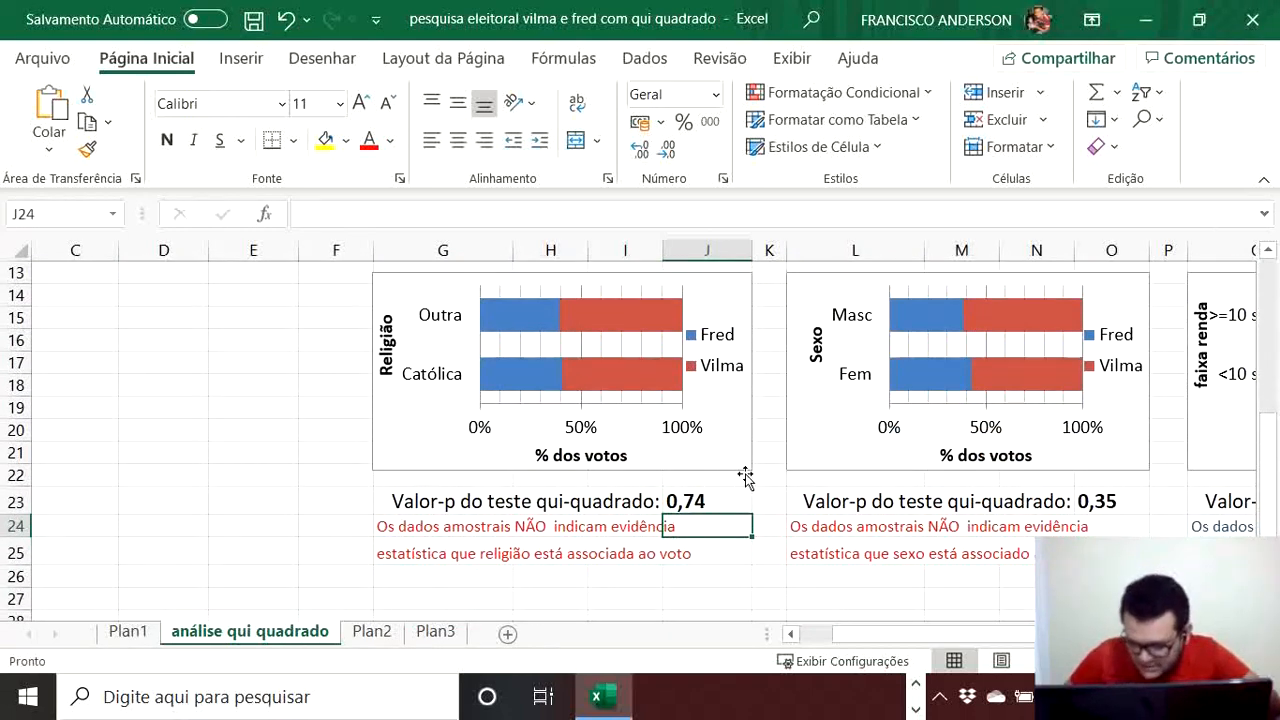
scroll(687, 522, up, 4)
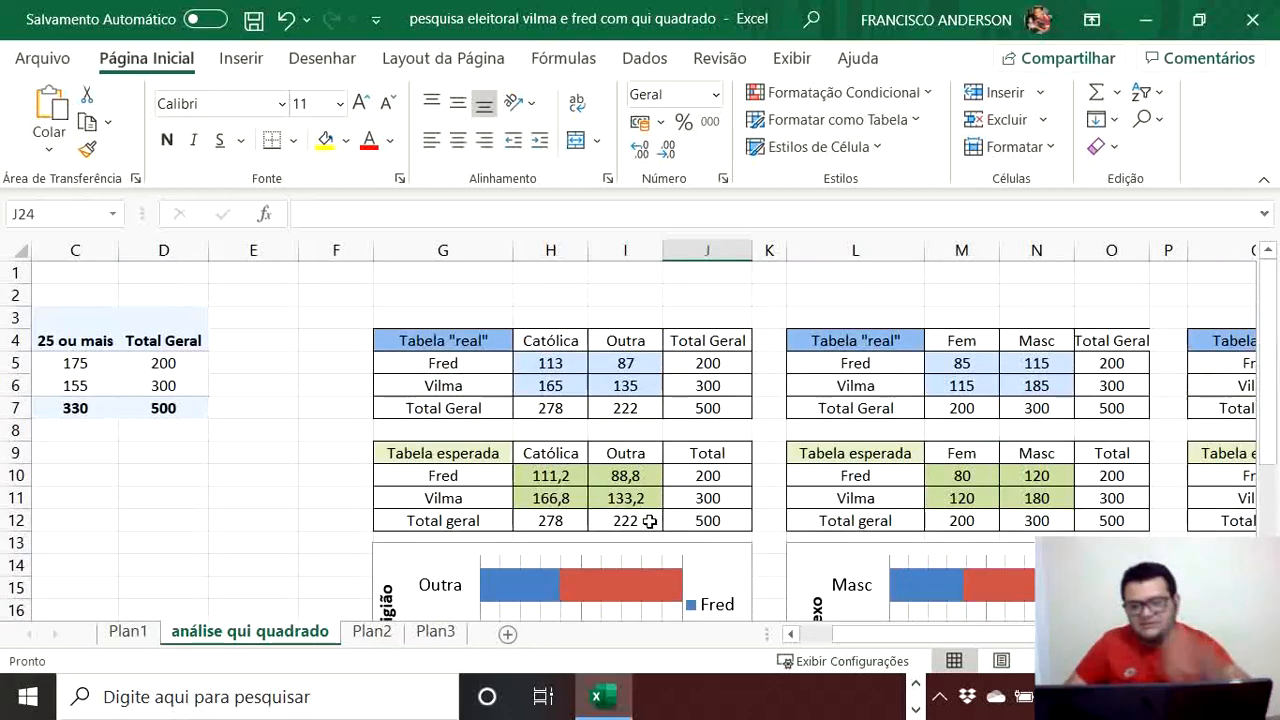
click(134, 636)
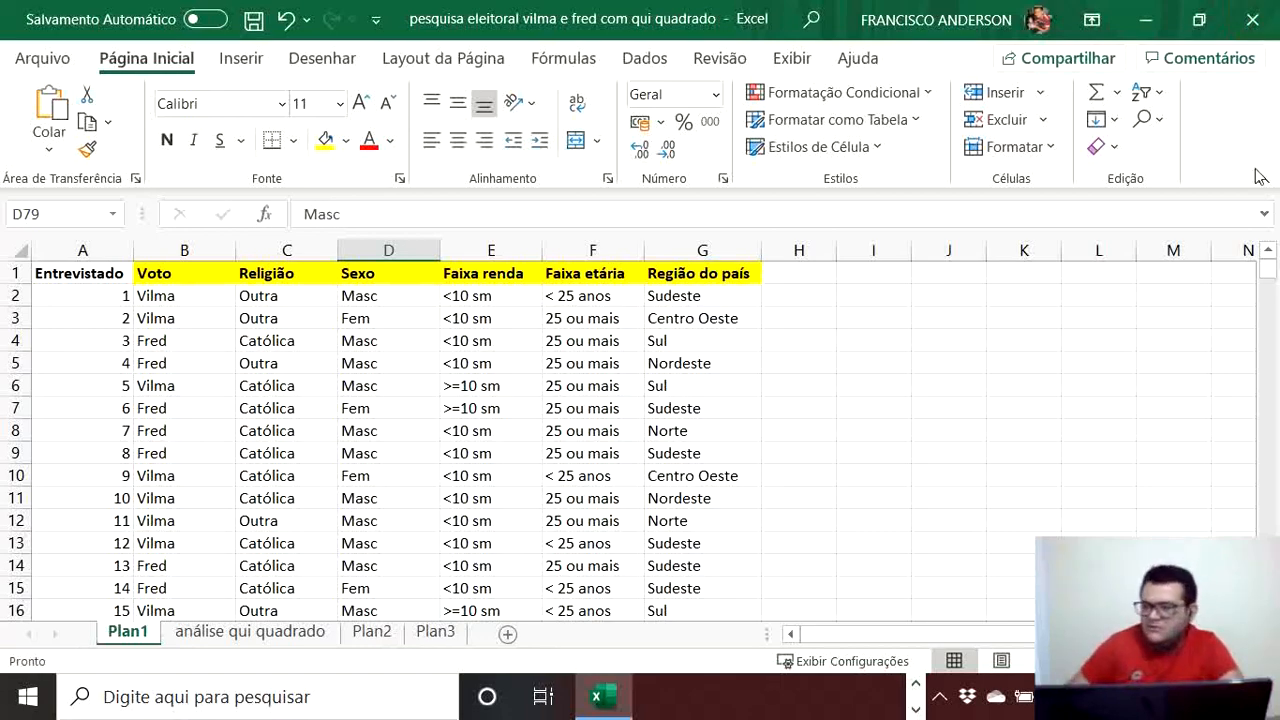
Step: Reopen the "análise qui quadrado" sheet and review the real and expected religion tables together with the test's p-value and conclusion
click(288, 633)
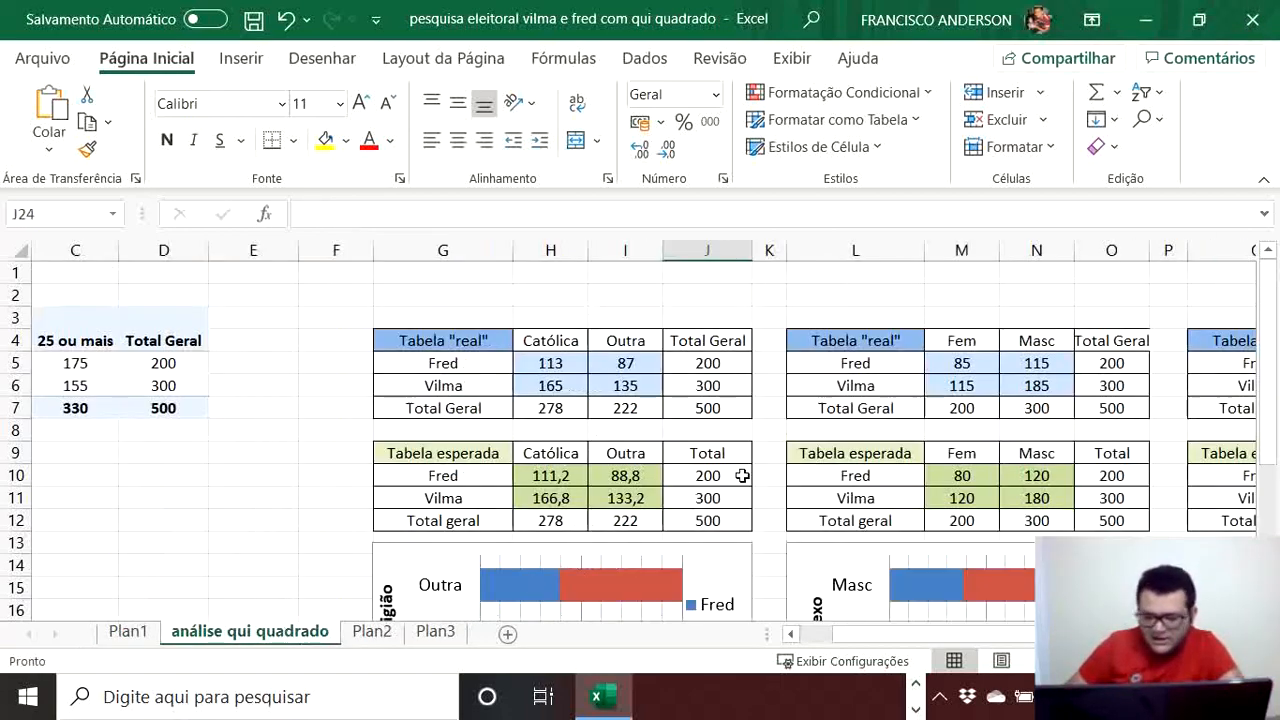
scroll(750, 350, down, 2)
scroll(753, 367, down, 2)
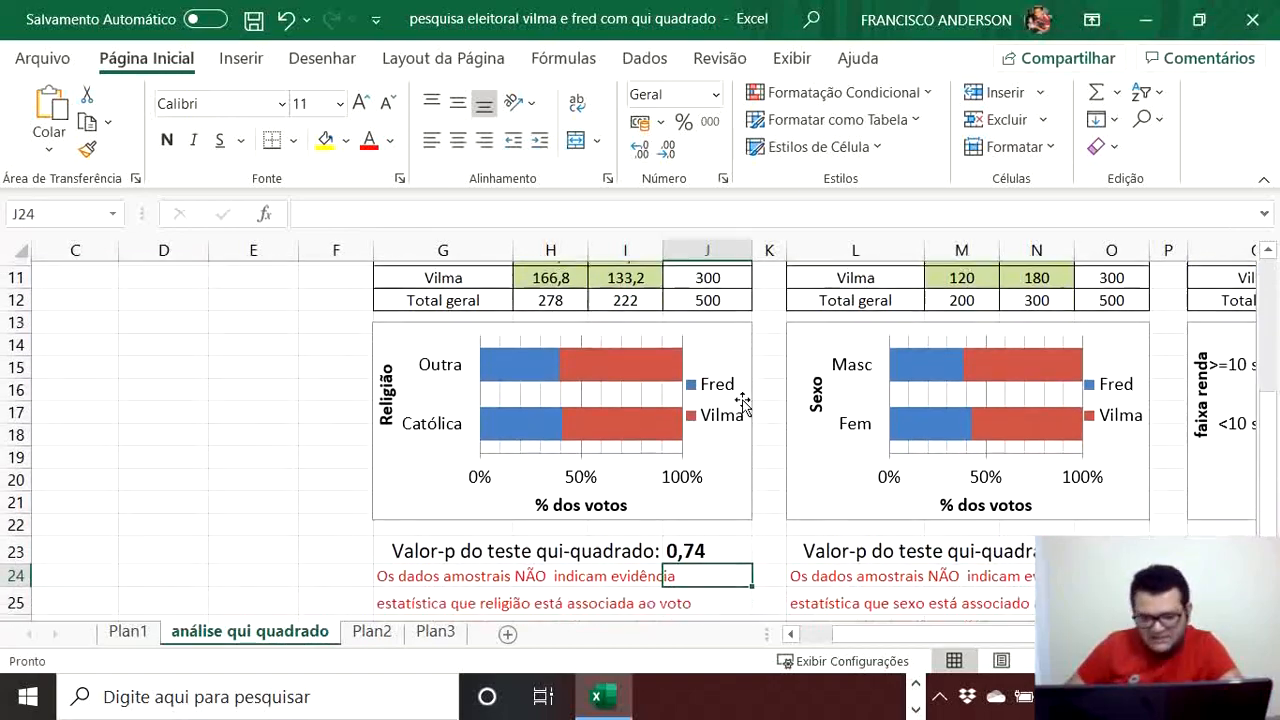
scroll(755, 340, up, 4)
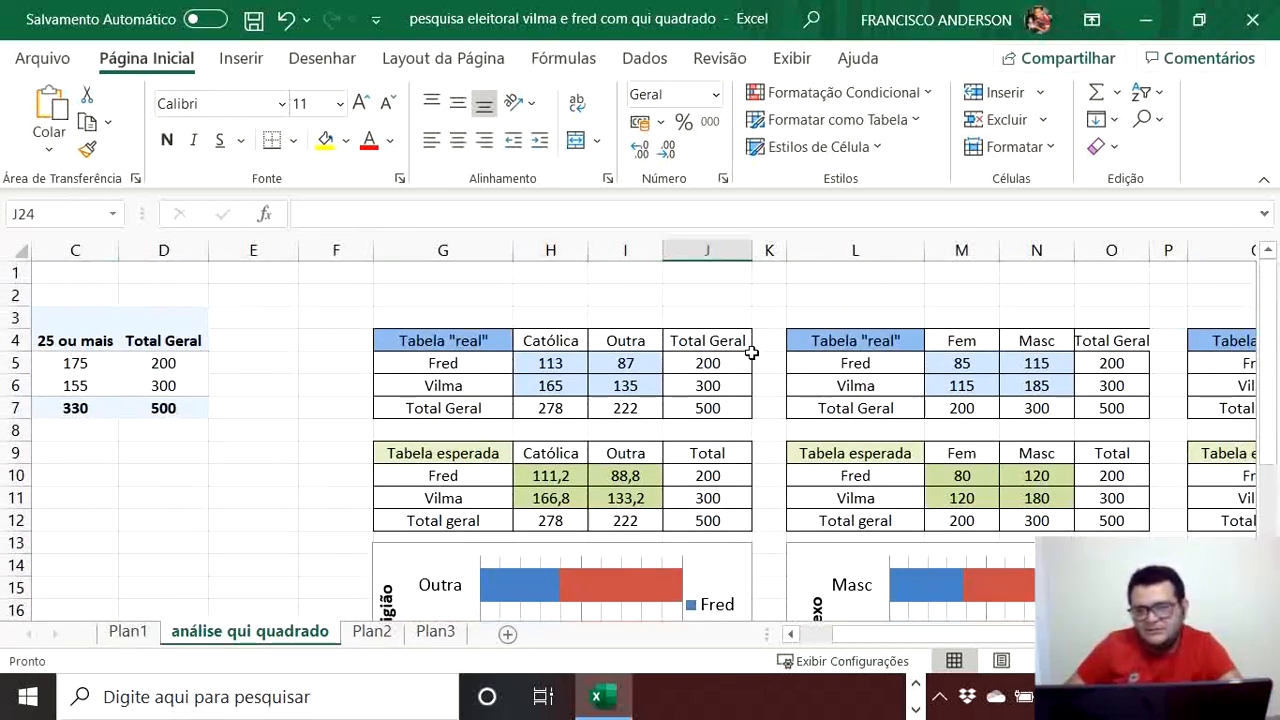
scroll(752, 360, down, 4)
scroll(750, 398, down, 1)
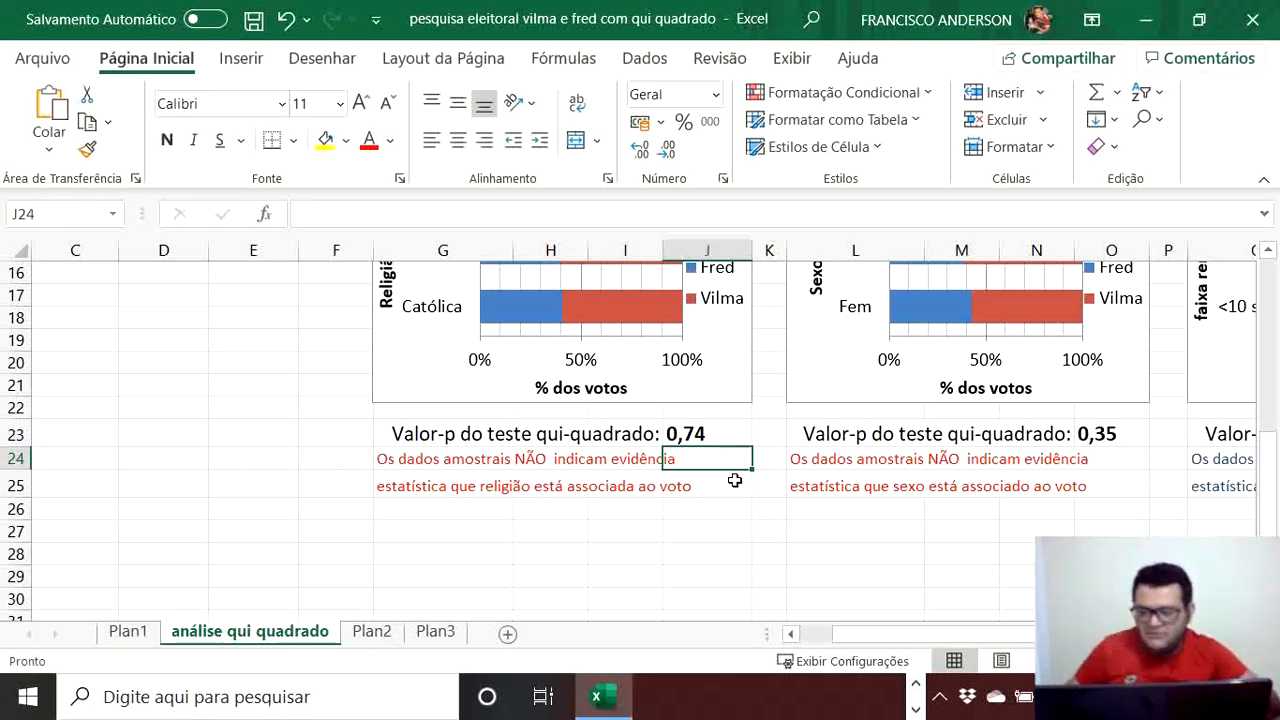
Step: Inspect which real and expected ranges the religion test's p-value formula in J23 uses
scroll(737, 487, up, 1)
double_click(718, 500)
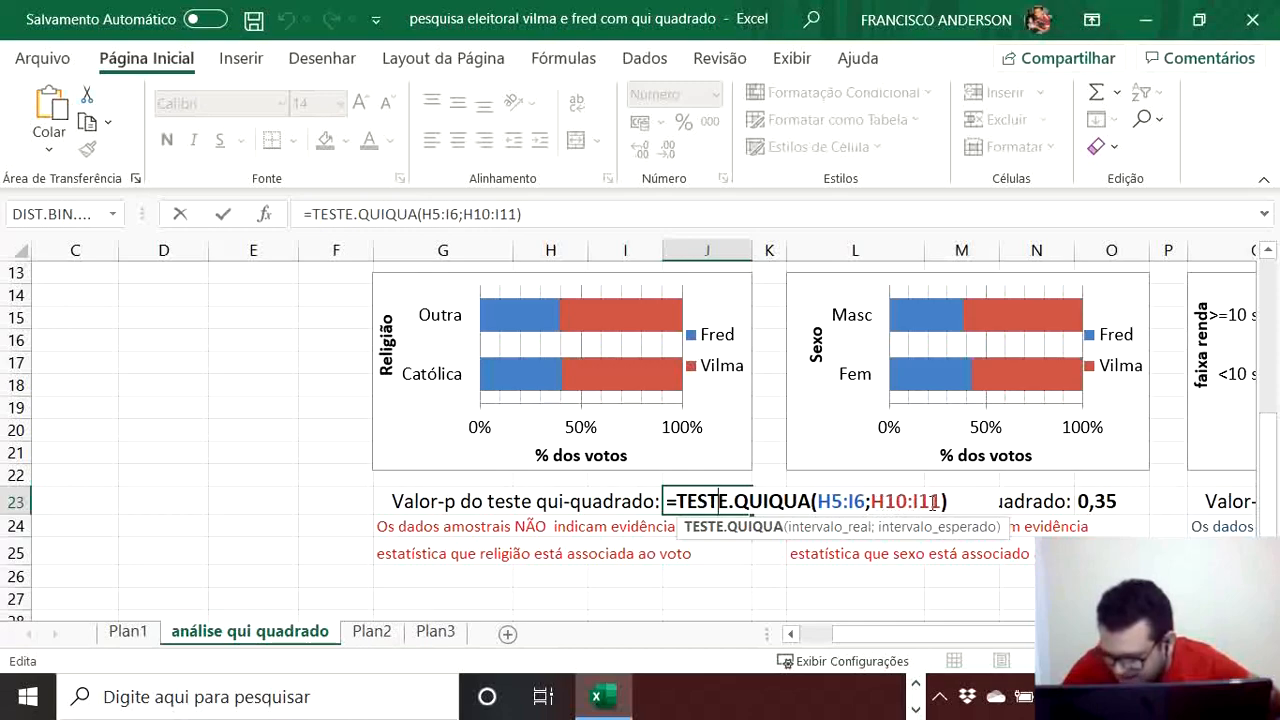
scroll(641, 434, up, 3)
scroll(641, 434, up, 1)
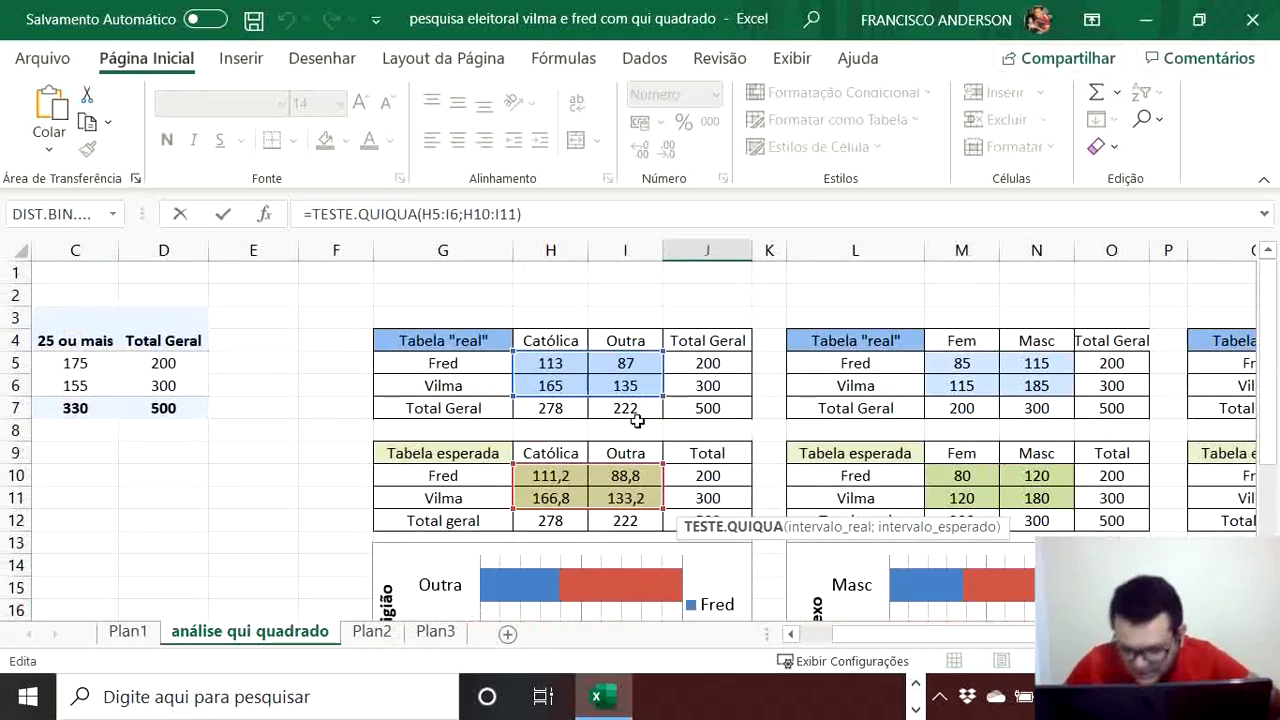
scroll(634, 400, down, 1)
scroll(562, 416, up, 1)
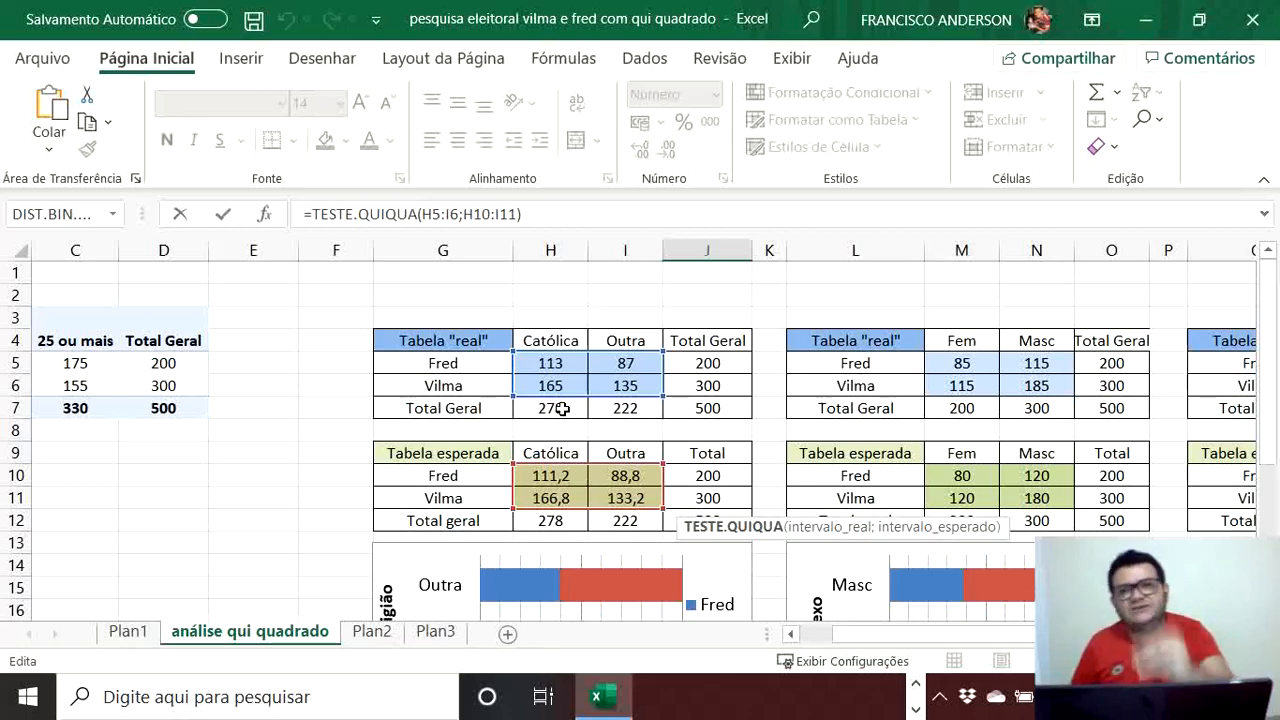
key(Escape)
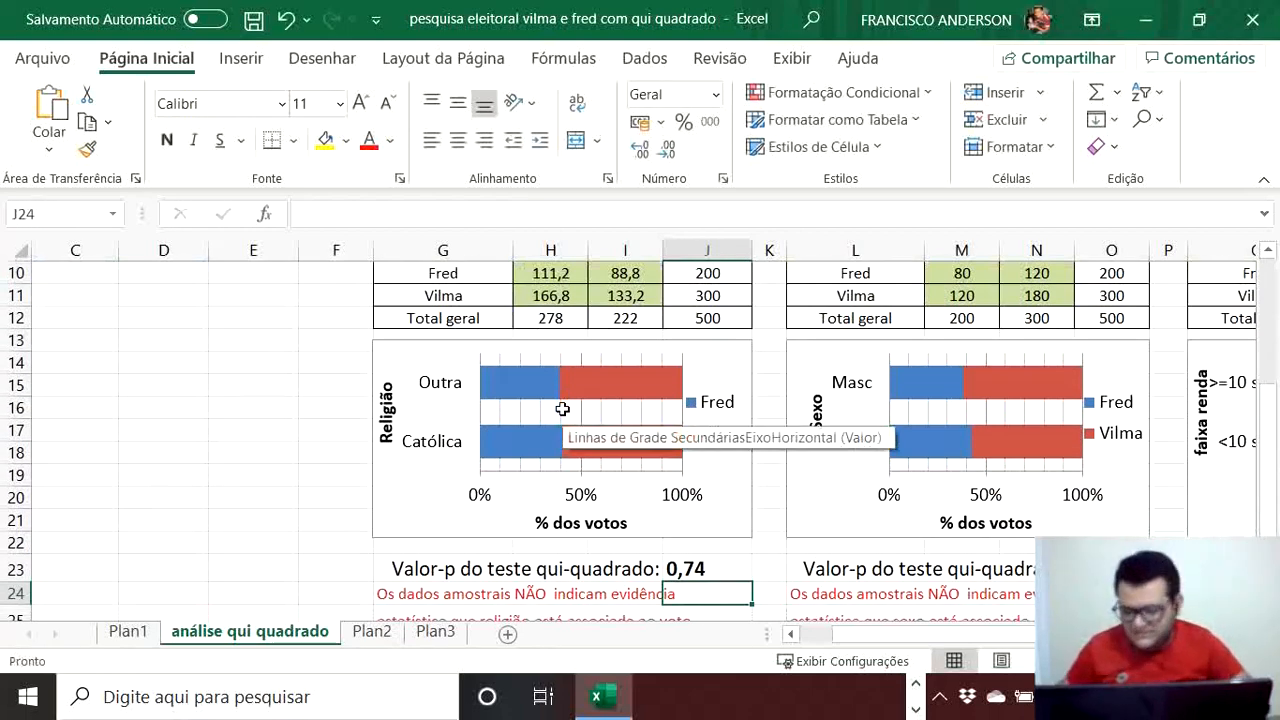
Step: Review the charts, chi-square p-values and conclusions for sex and income range
click(958, 569)
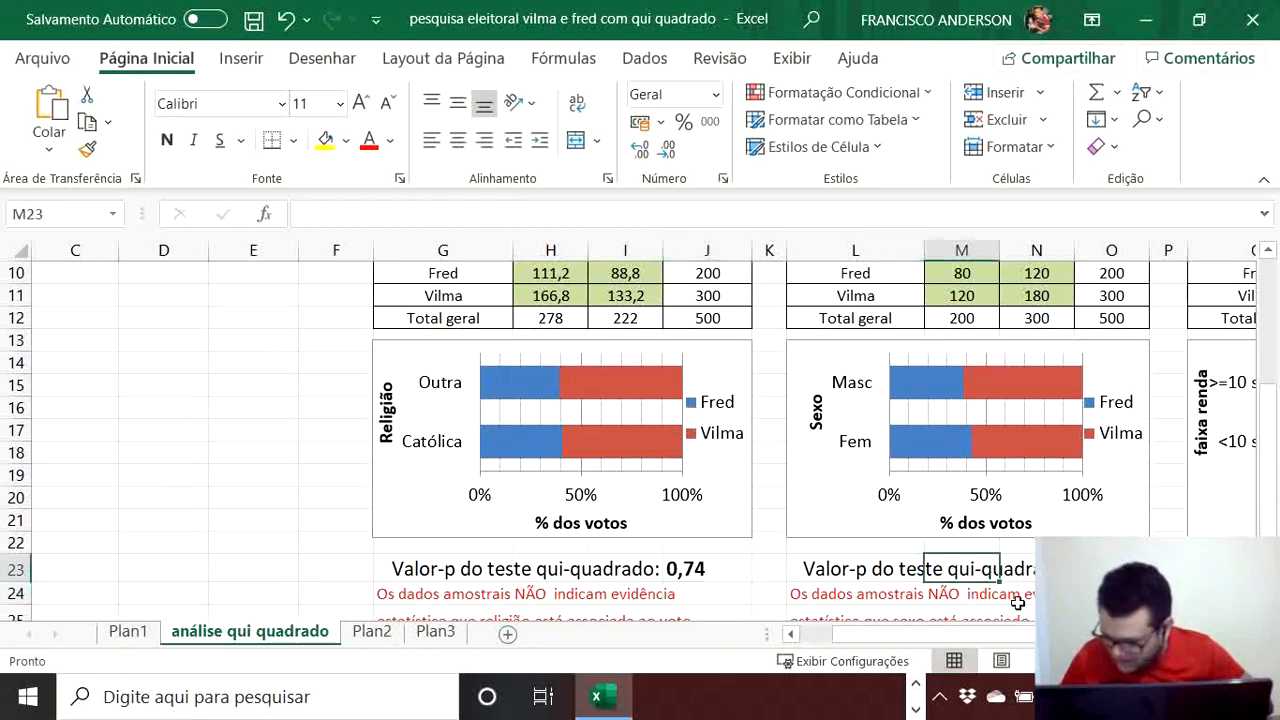
scroll(958, 569, down, 1)
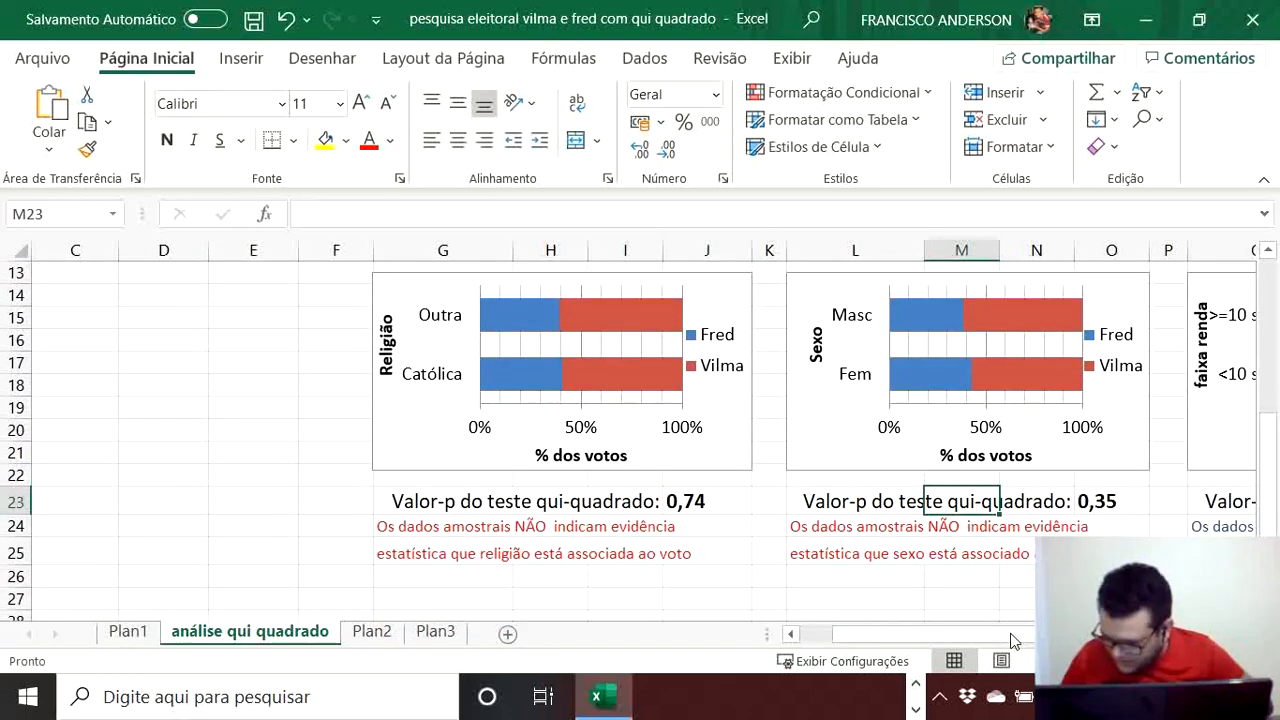
drag(1015, 634, 1064, 634)
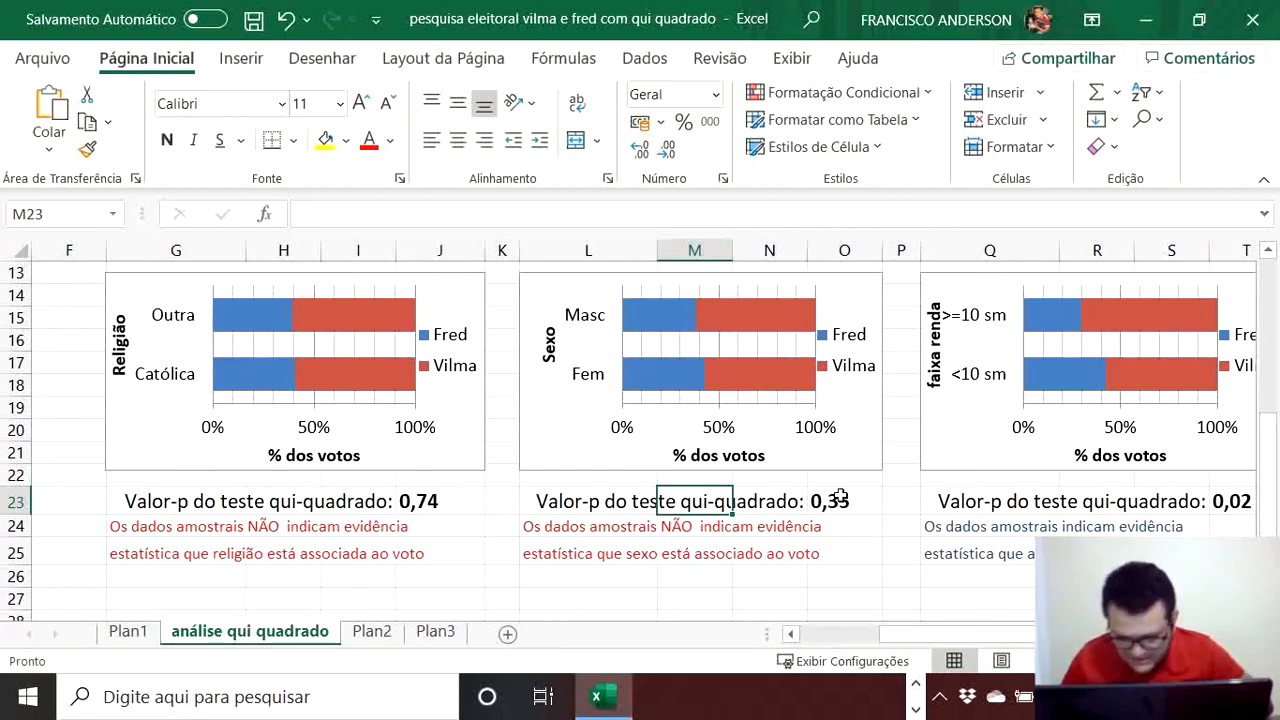
drag(938, 632, 998, 632)
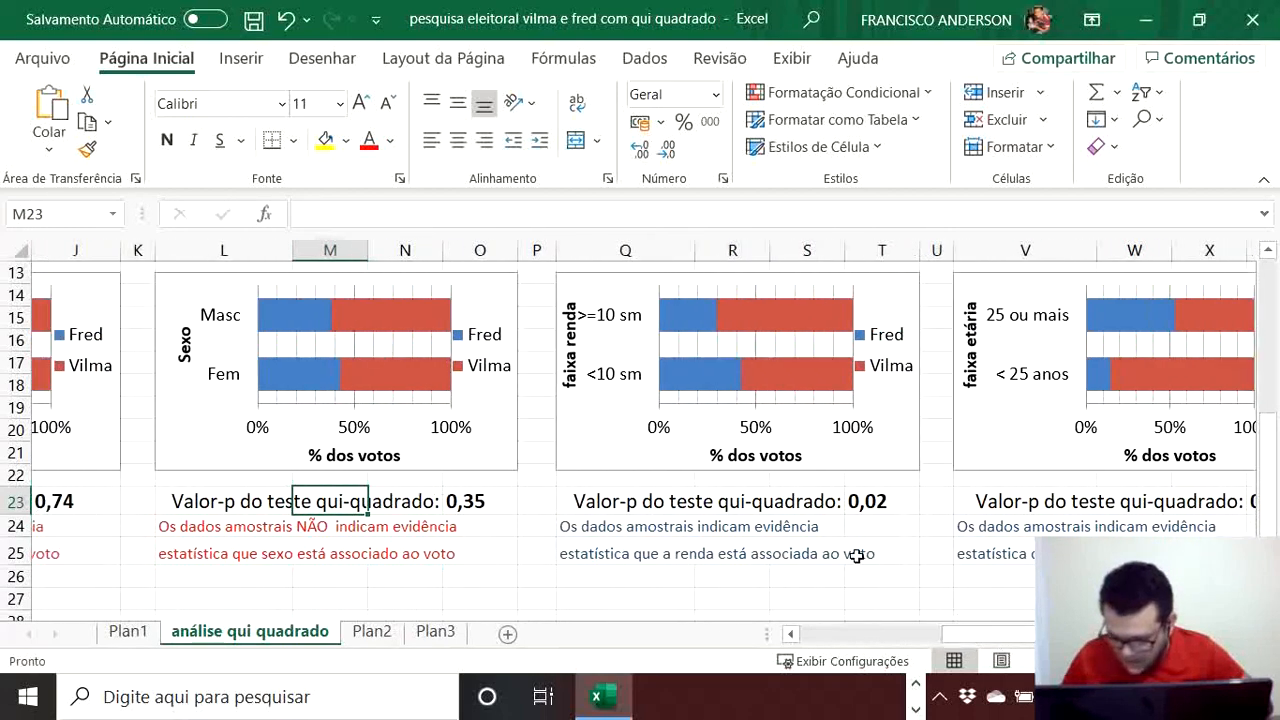
Step: Inspect the income range p-value formula in T23 and the real and expected table cells it references
click(868, 501)
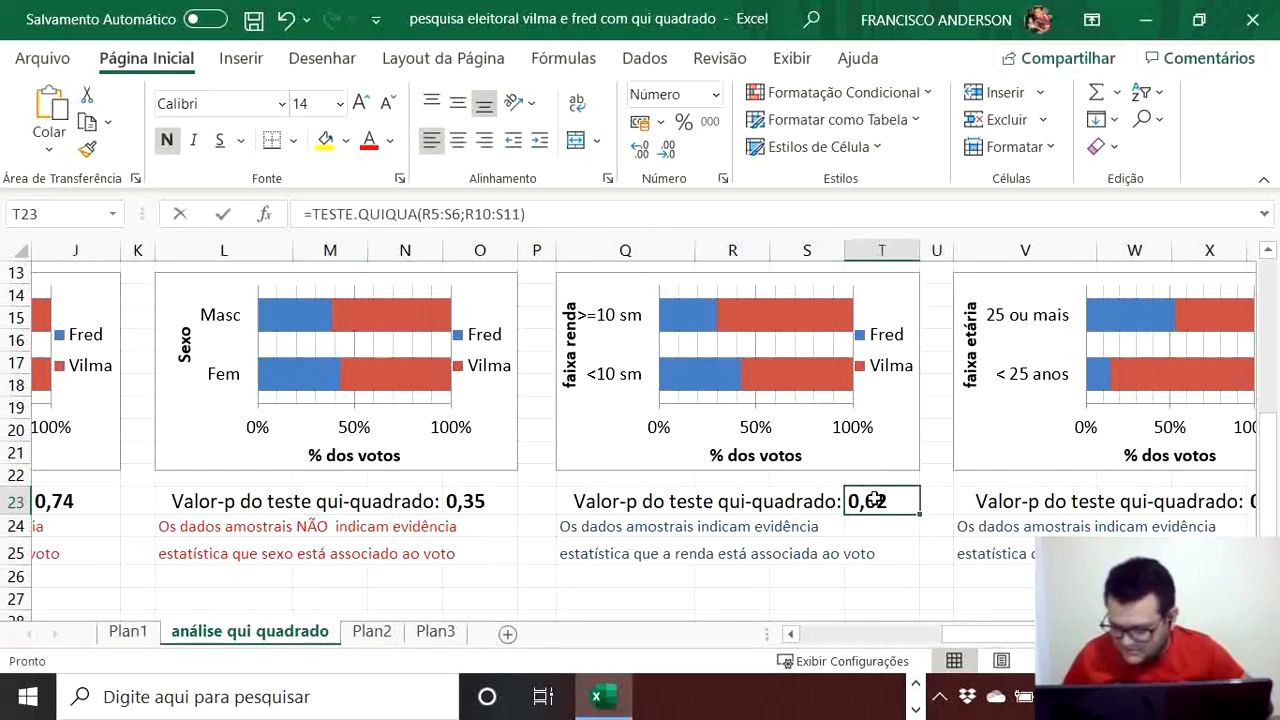
double_click(870, 502)
scroll(986, 430, up, 3)
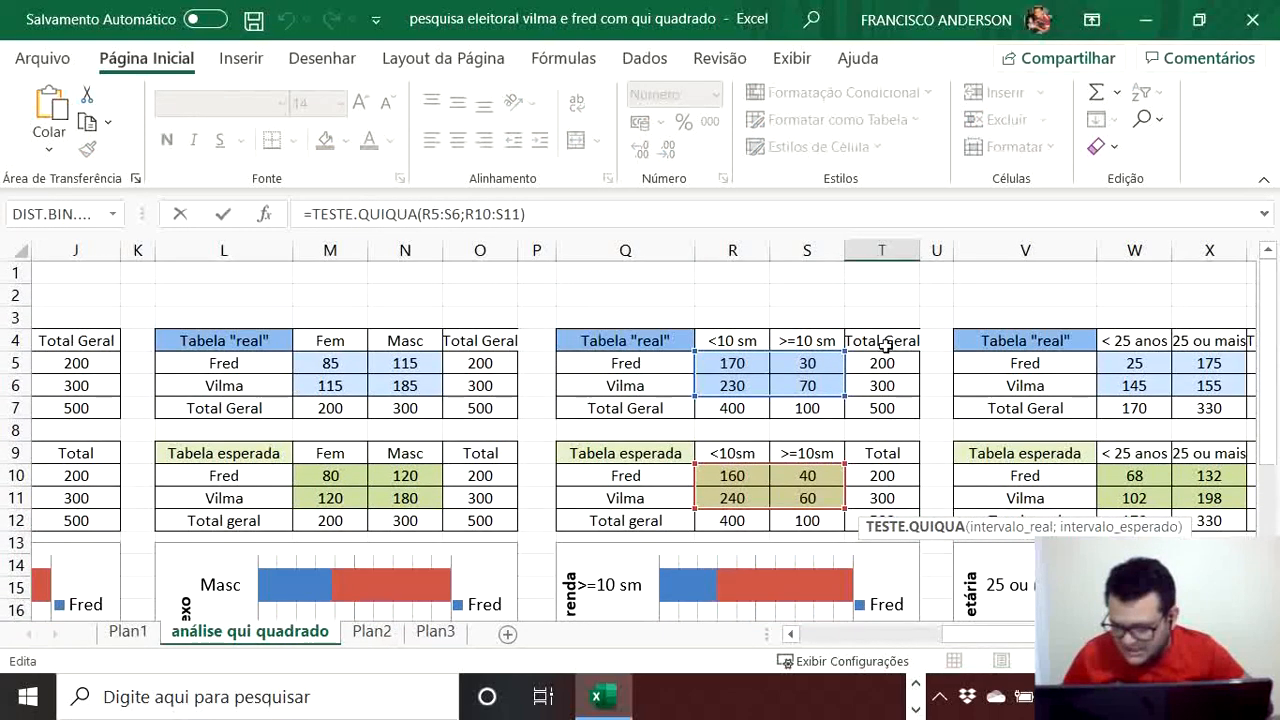
scroll(830, 350, down, 4)
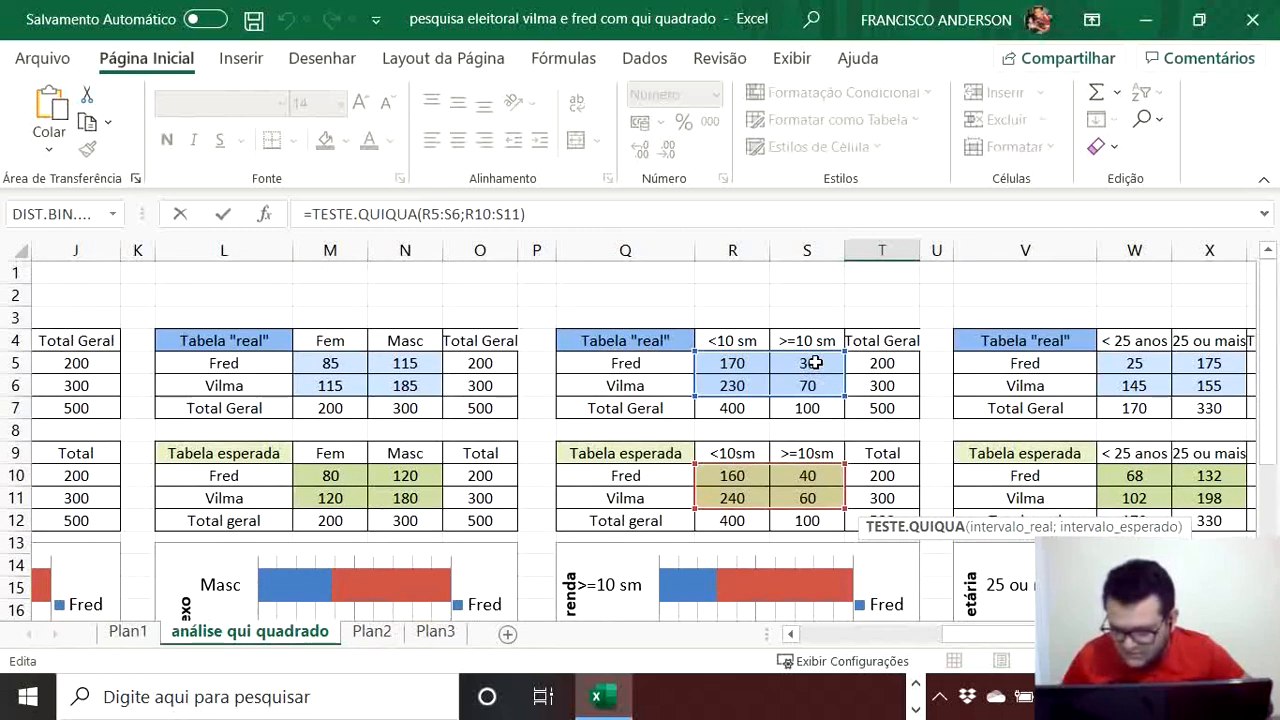
scroll(820, 358, down, 1)
scroll(820, 358, up, 2)
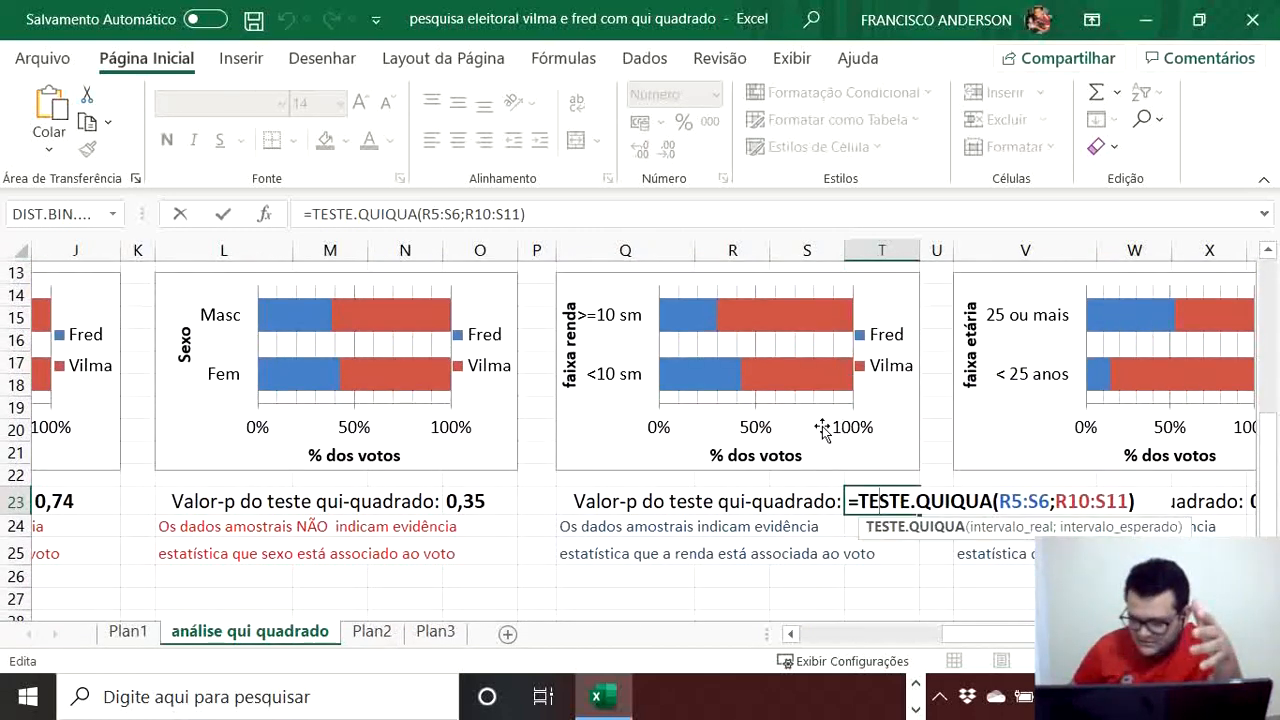
key(Return)
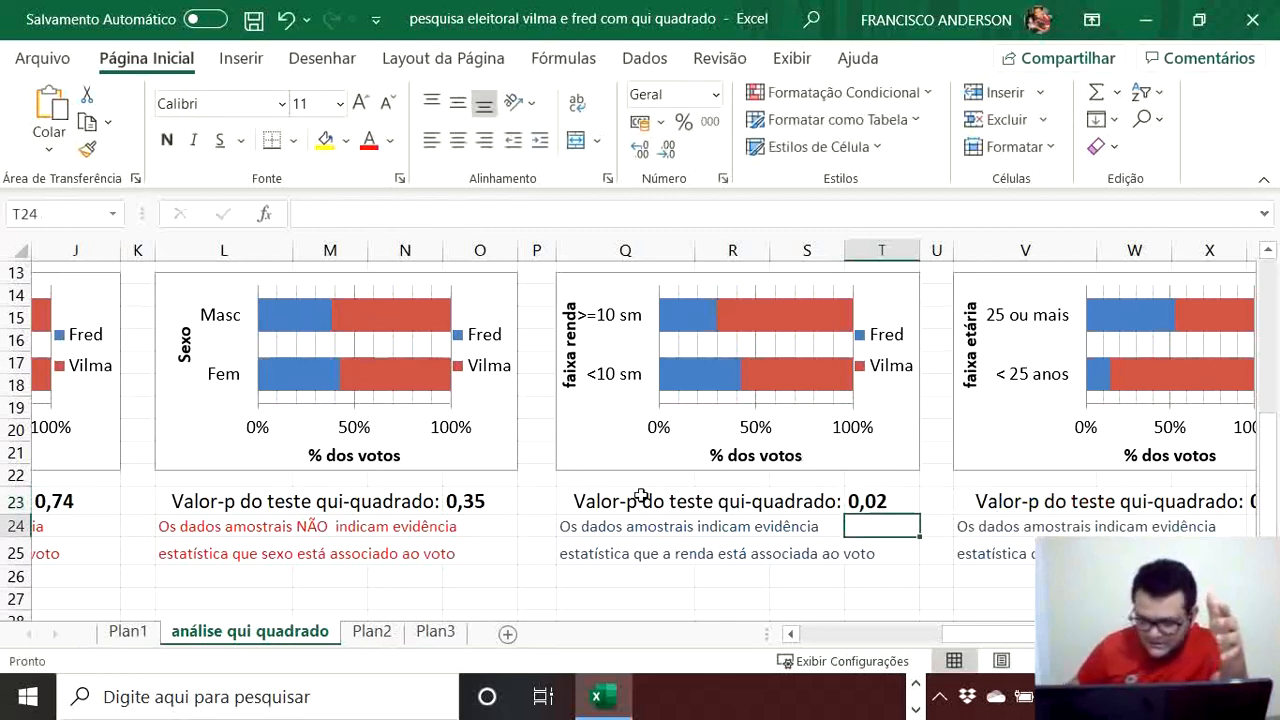
Step: Compare the p-value formula for sex in O23 with the one for income range in T23
click(479, 504)
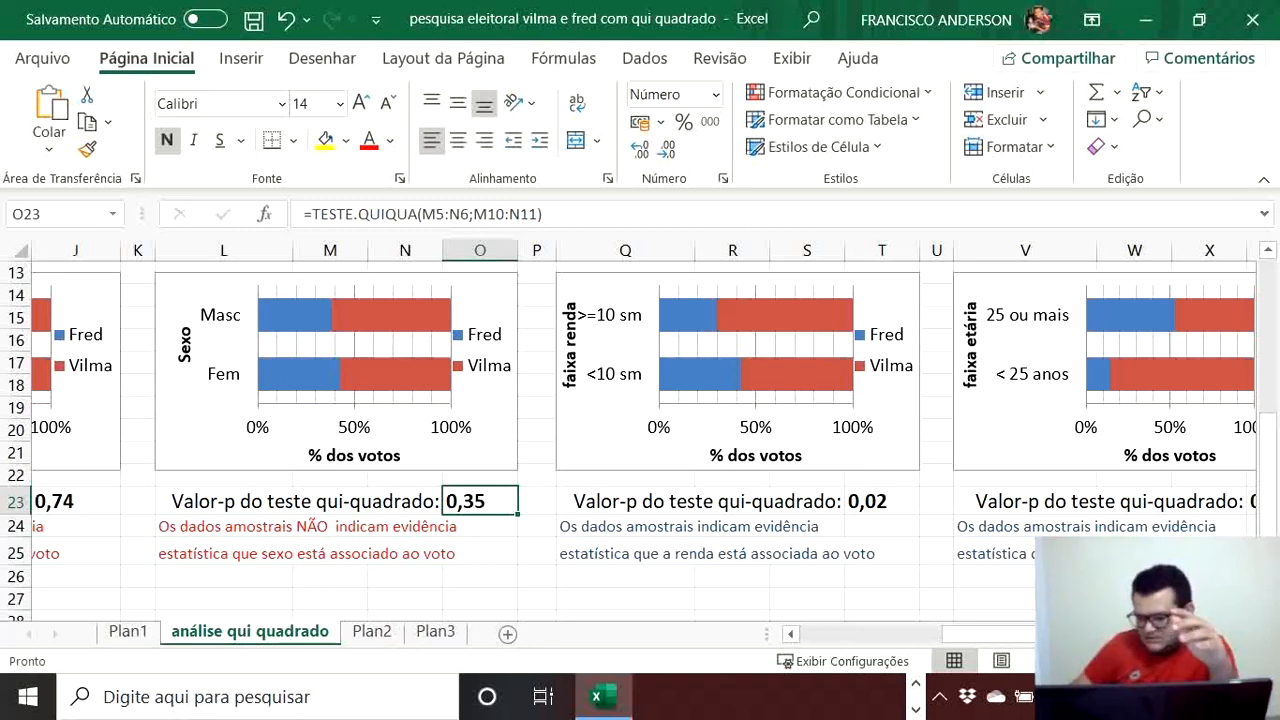
click(893, 503)
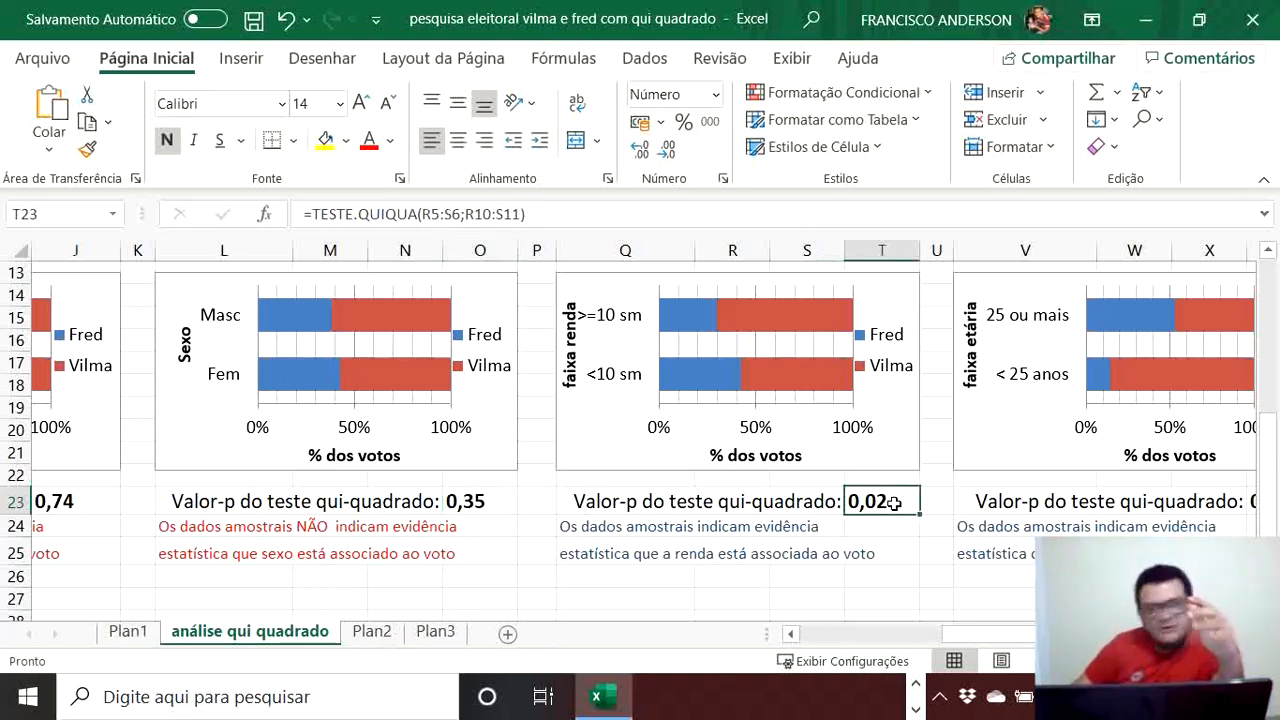
double_click(893, 503)
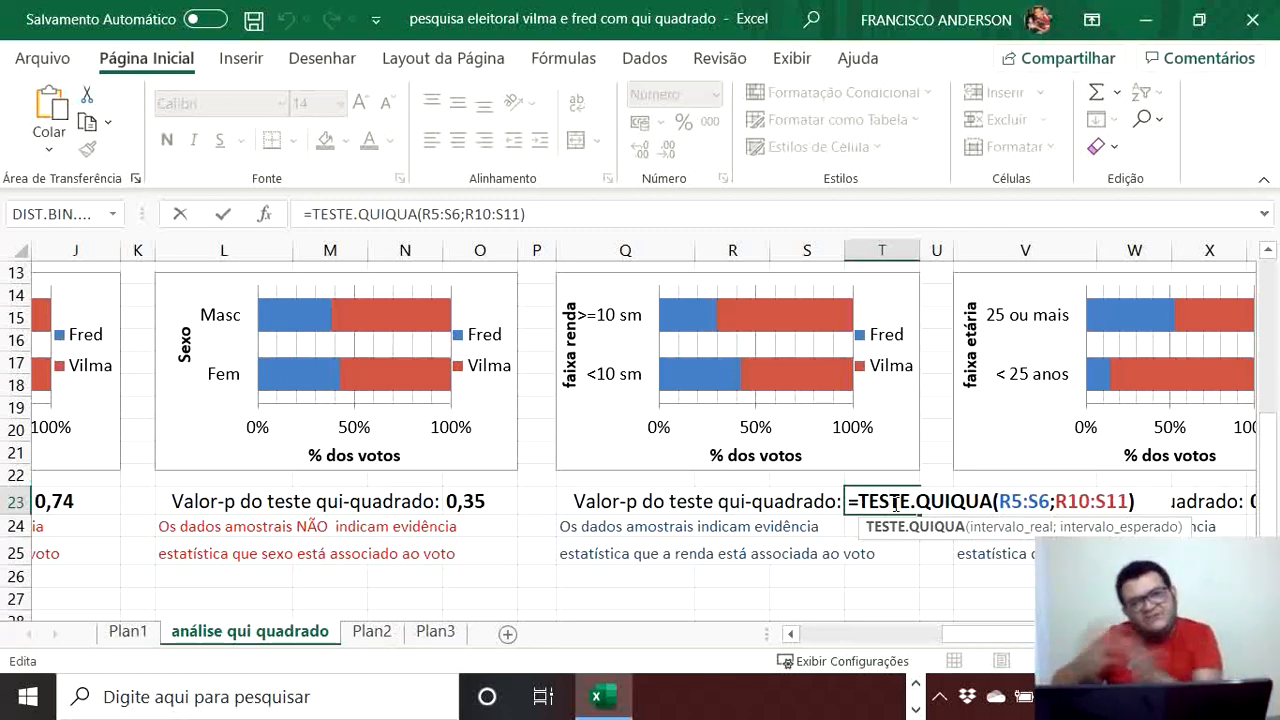
key(Return)
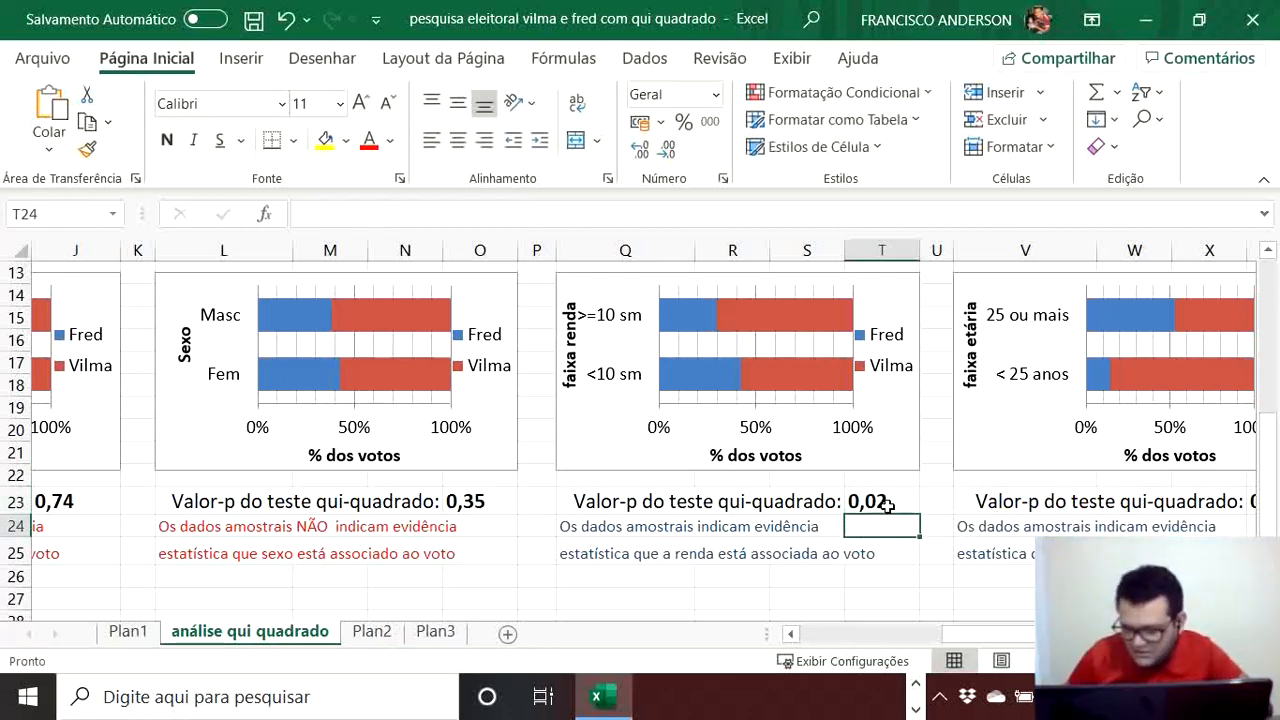
Step: Recheck the real and expected income counts behind T23 against the income test's written conclusion
double_click(886, 501)
scroll(870, 440, up, 4)
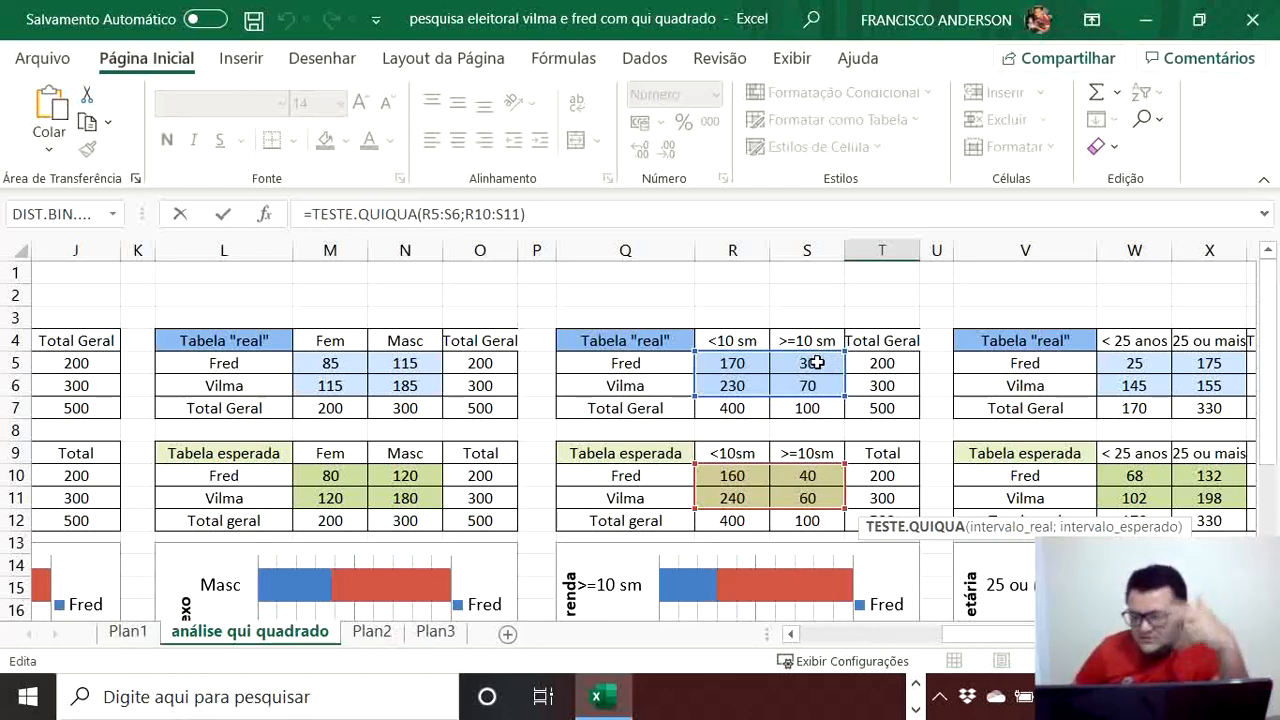
scroll(760, 400, down, 3)
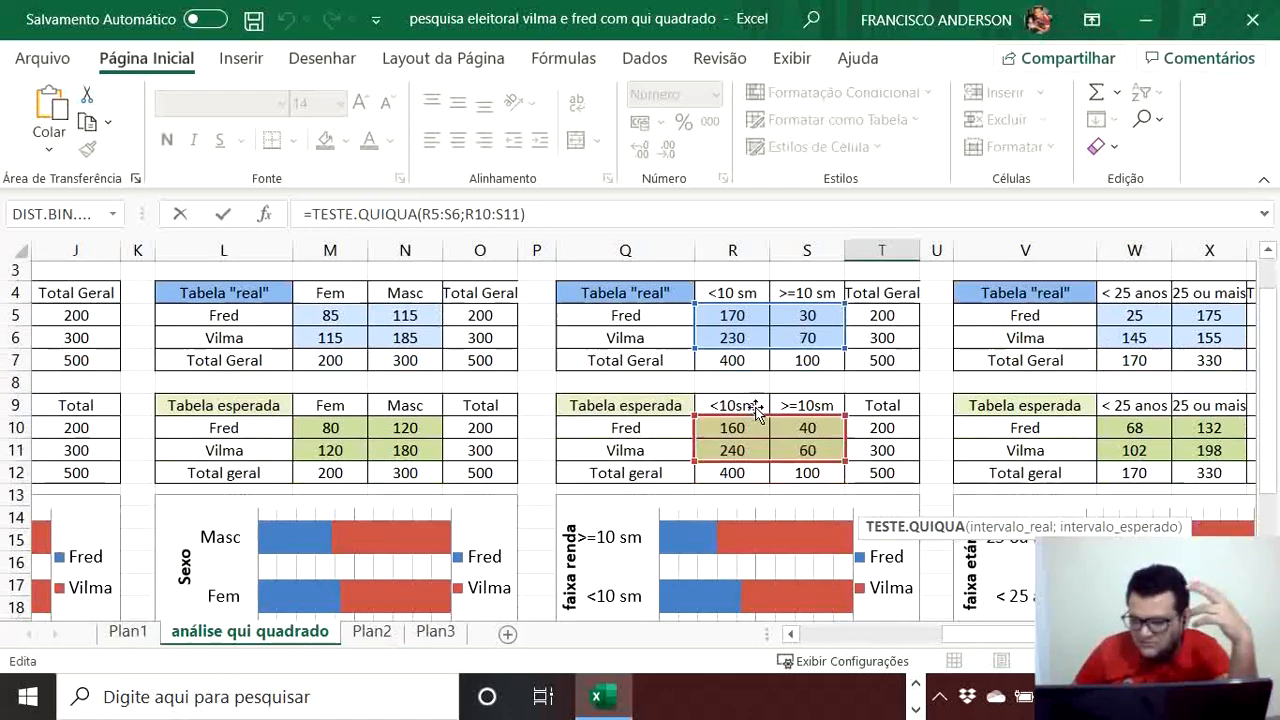
scroll(763, 412, down, 2)
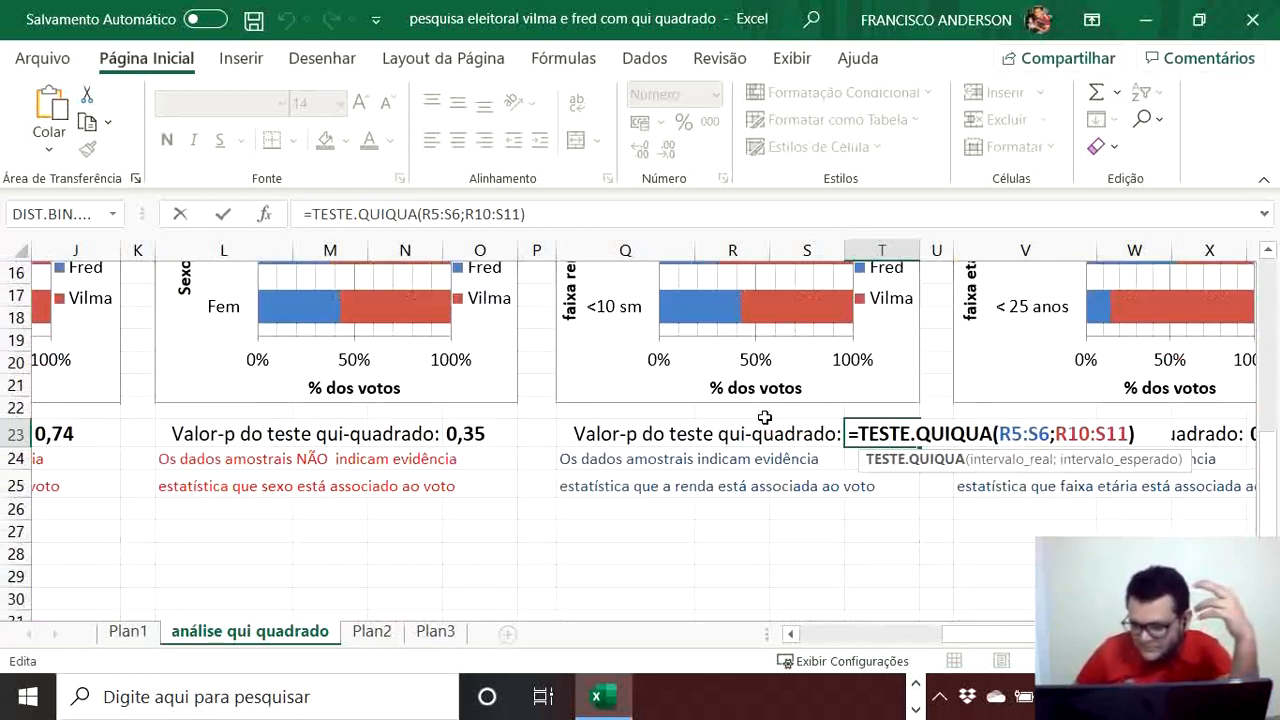
key(Return)
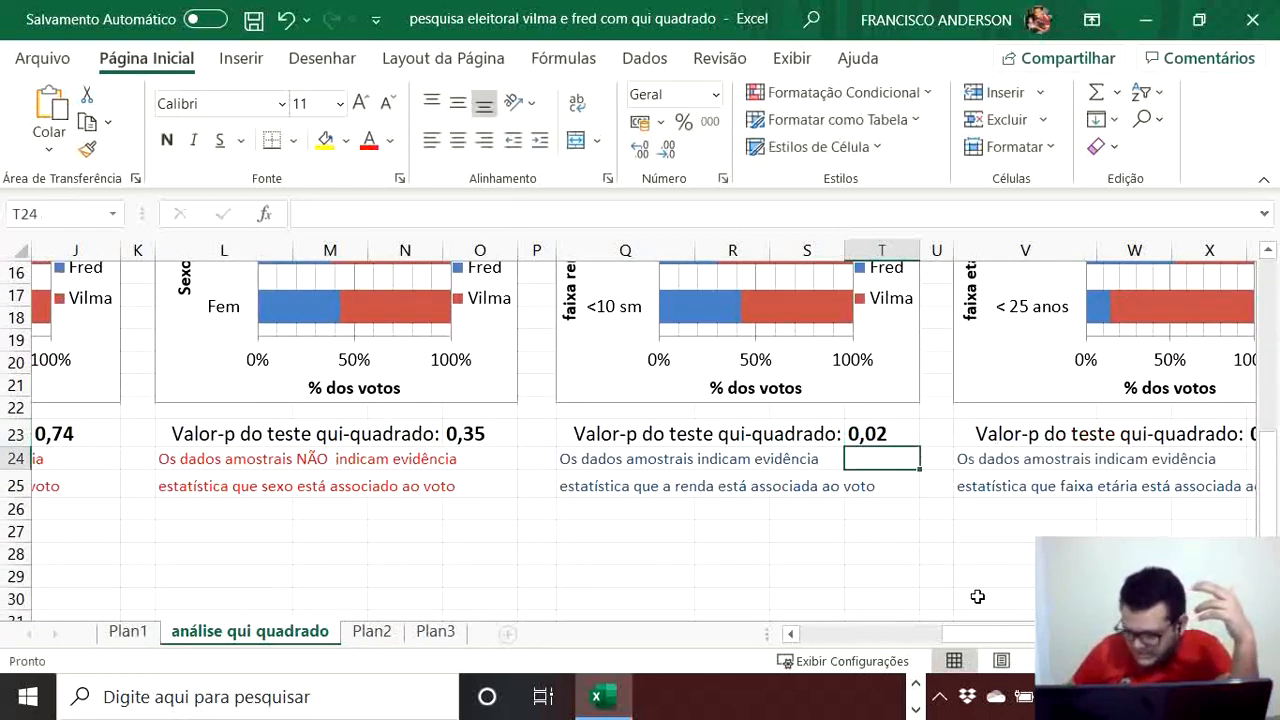
Step: Inspect the age range p-value formula in Y23 and the real and expected table cells it references
drag(986, 630, 1010, 633)
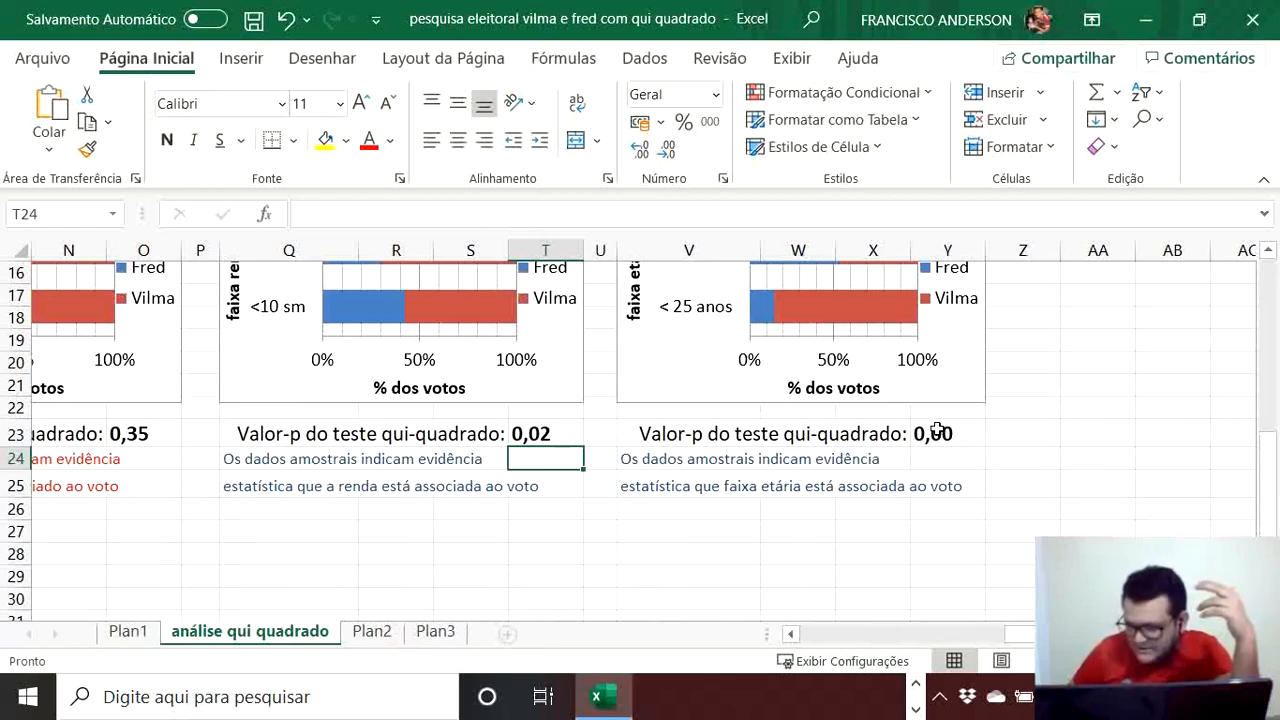
click(935, 437)
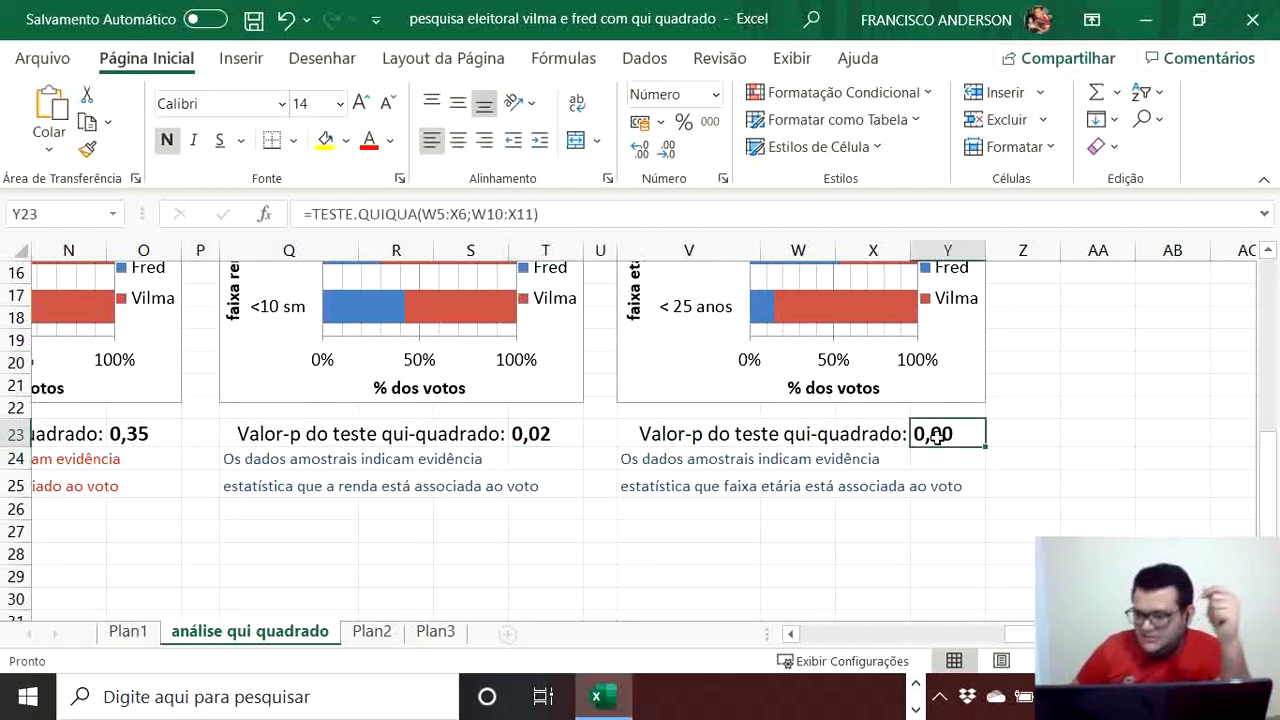
double_click(935, 437)
scroll(945, 393, up, 4)
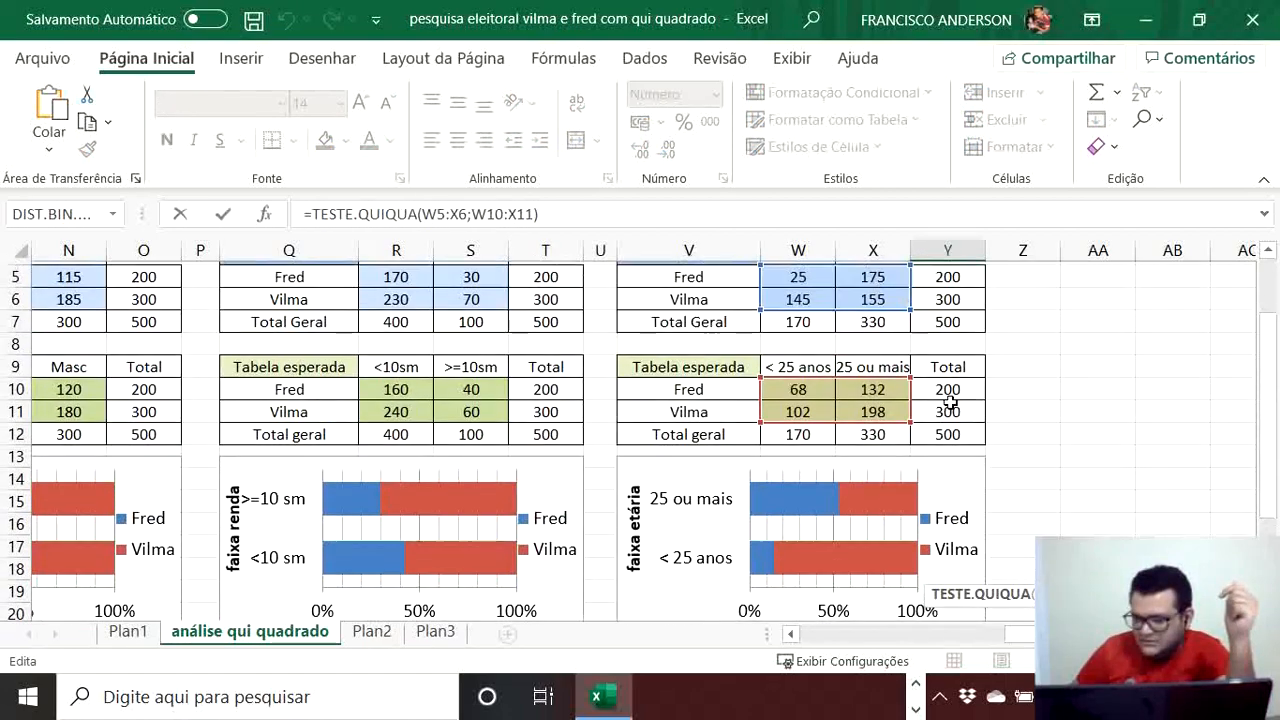
scroll(1002, 377, down, 2)
scroll(1002, 377, down, 2)
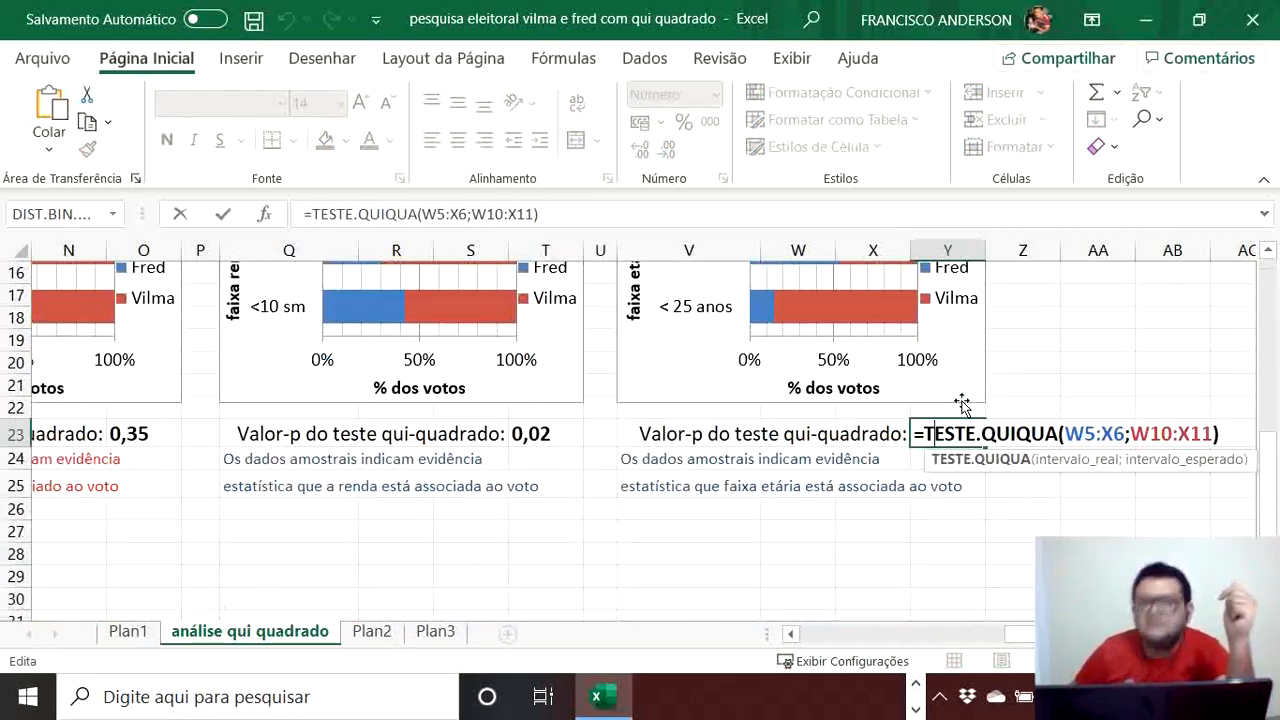
key(Return)
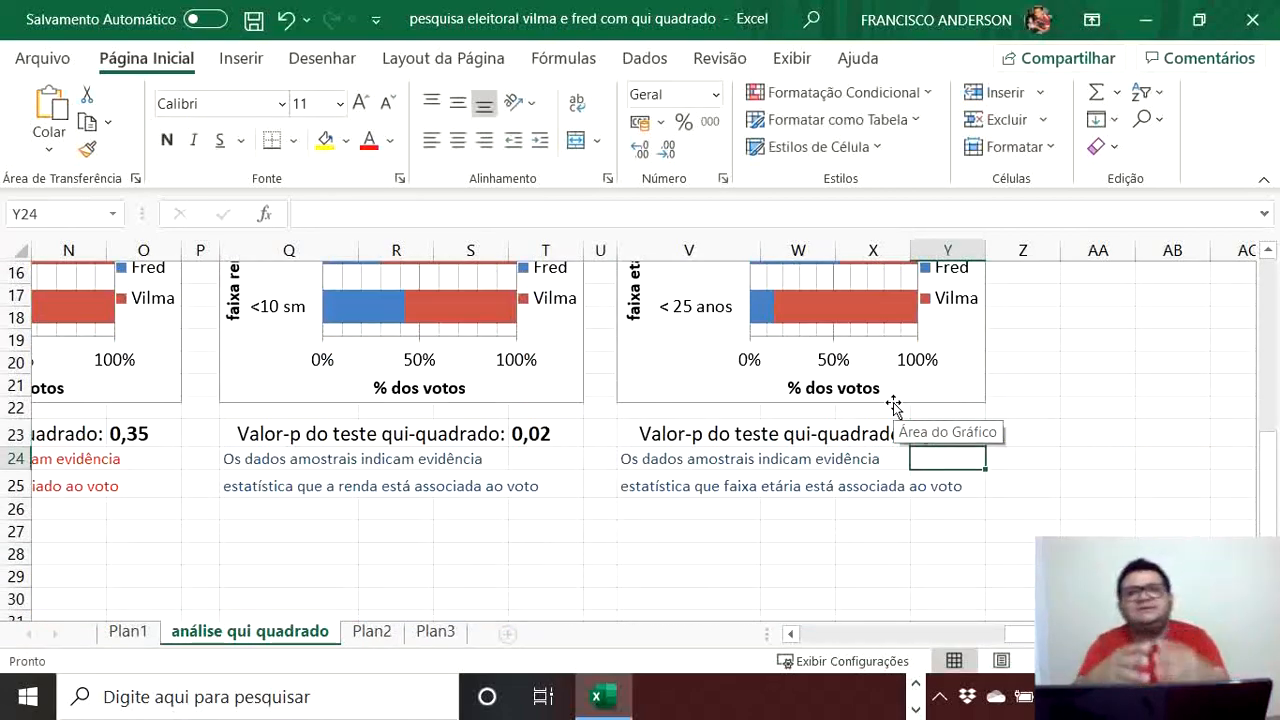